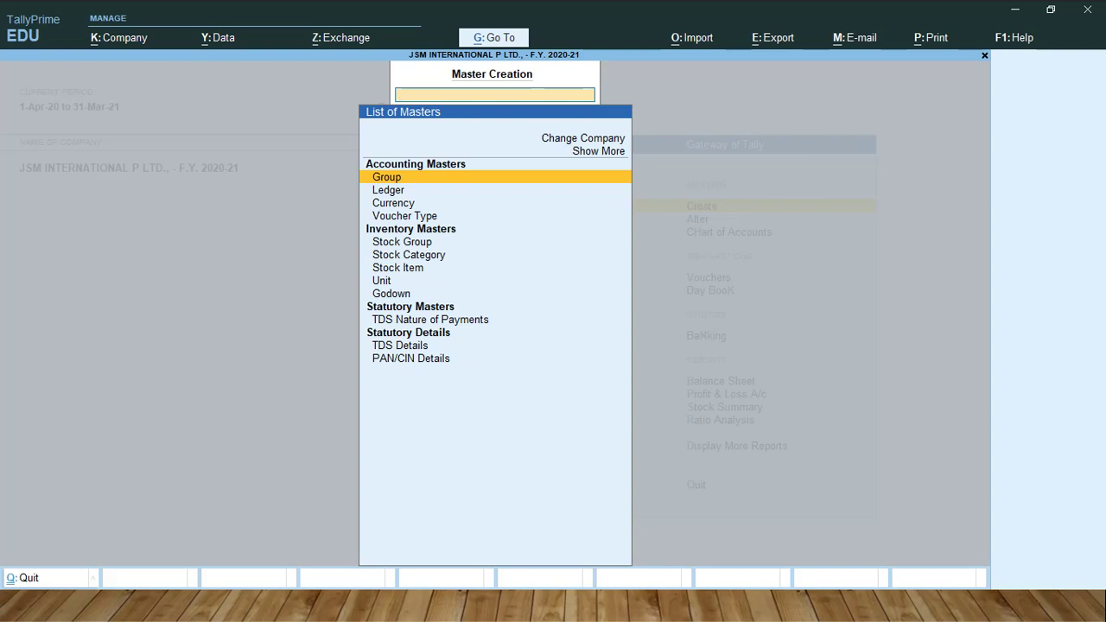
{"action": "key", "text": "Down"}
{"action": "key", "text": "Down"}
{"action": "key", "text": "Down"}
{"action": "key", "text": "Down"}
{"action": "key", "text": "Down"}
{"action": "key", "text": "Down"}
{"action": "key", "text": "Down"}
{"action": "key", "text": "Down"}
{"action": "key", "text": "Down"}
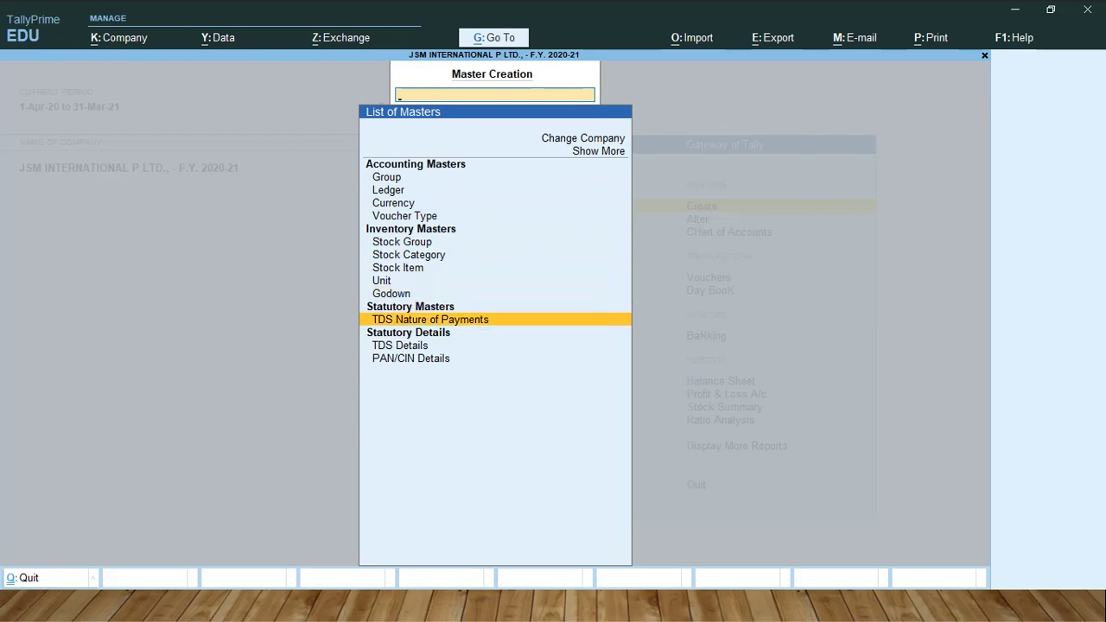
{"action": "key", "text": "Return"}
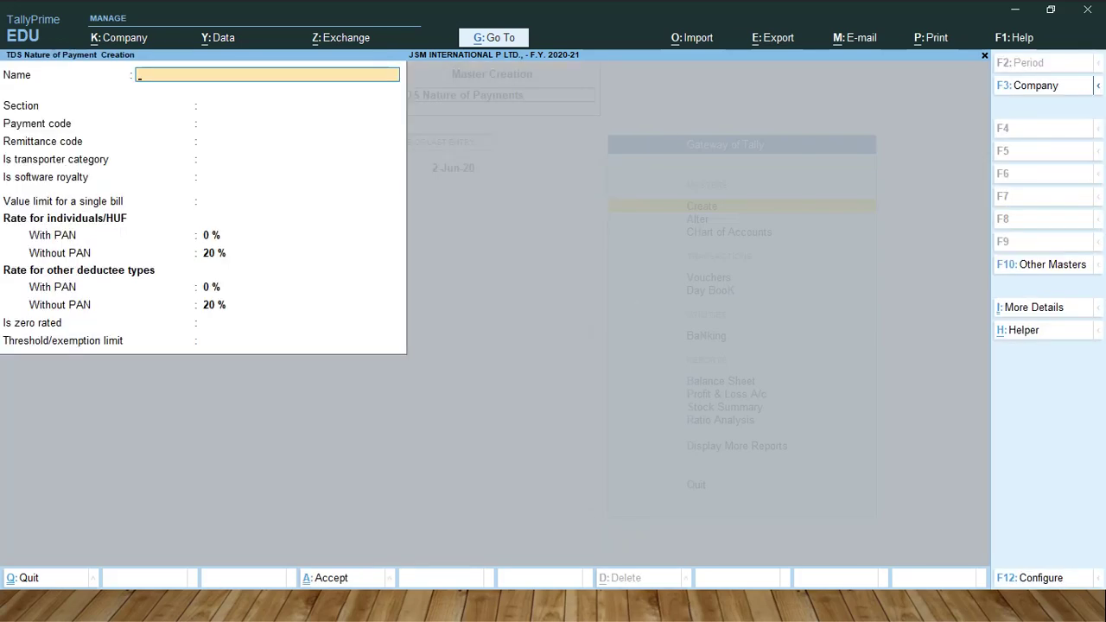
{"action": "key", "text": "Escape"}
{"action": "key", "text": "Escape"}
{"action": "key", "text": "Escape"}
{"action": "key", "text": "n"}
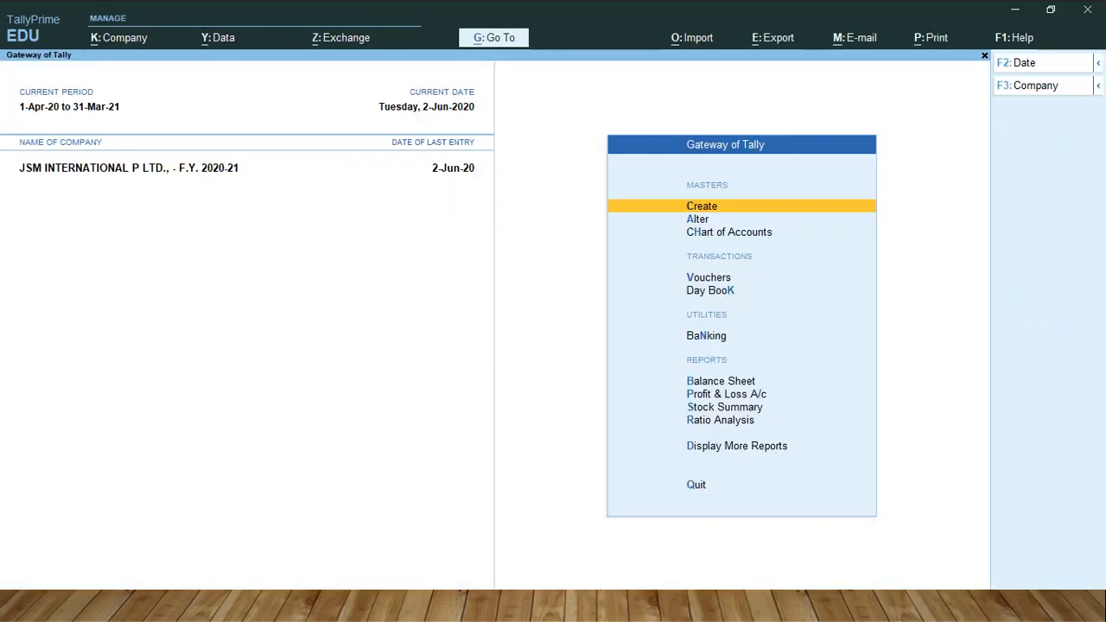
Step: Open the TDS nature of payment "TDS ON CONTRACT - 194C" for alteration
{"action": "key", "text": "Down"}
{"action": "key", "text": "Return"}
{"action": "key", "text": "Down"}
{"action": "key", "text": "Down"}
{"action": "key", "text": "Down"}
{"action": "key", "text": "Down"}
{"action": "key", "text": "Down"}
{"action": "key", "text": "Down"}
{"action": "key", "text": "Down"}
{"action": "key", "text": "Down"}
{"action": "key", "text": "Down"}
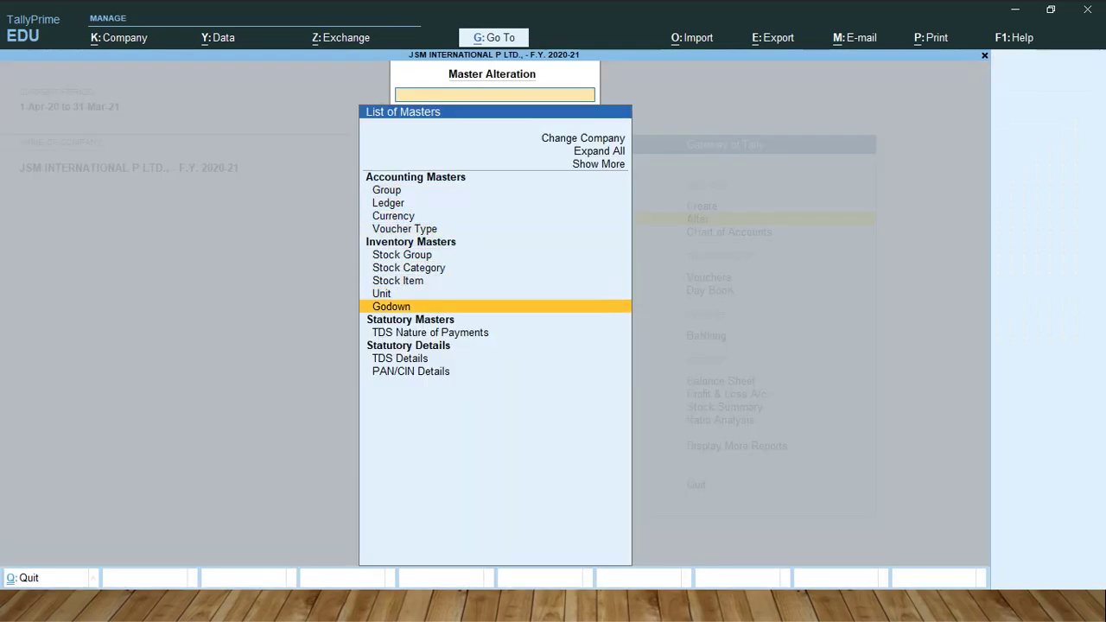
{"action": "key", "text": "Return"}
{"action": "key", "text": "Down"}
{"action": "key", "text": "Down"}
{"action": "key", "text": "Down"}
{"action": "key", "text": "Down"}
{"action": "key", "text": "Up"}
{"action": "key", "text": "Up"}
{"action": "key", "text": "Up"}
{"action": "key", "text": "Down"}
{"action": "key", "text": "Down"}
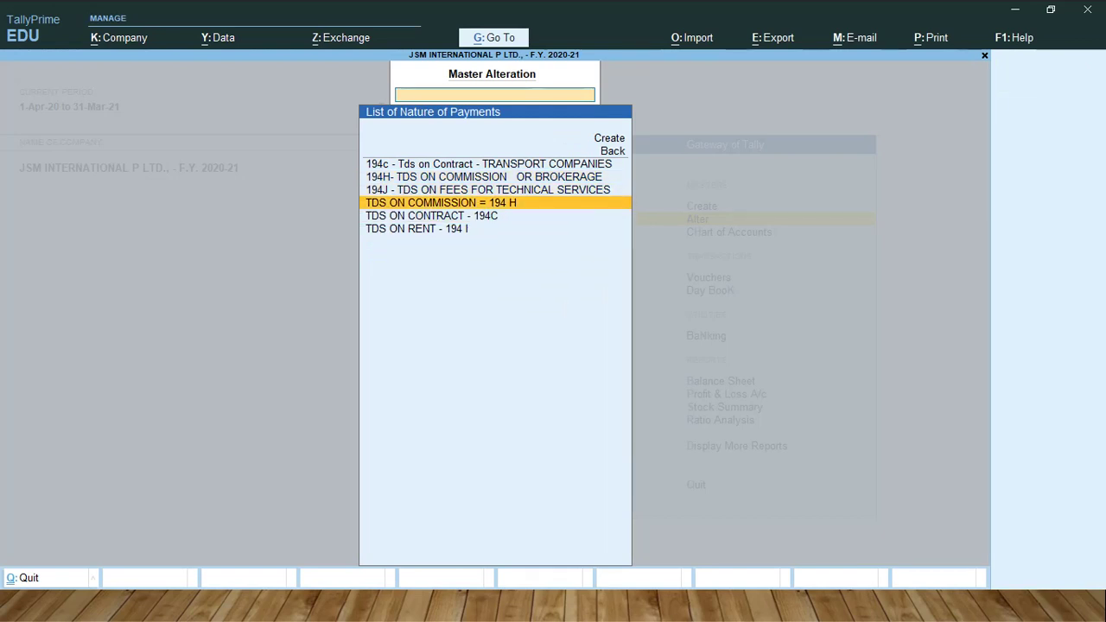
{"action": "key", "text": "Down"}
{"action": "key", "text": "Return"}
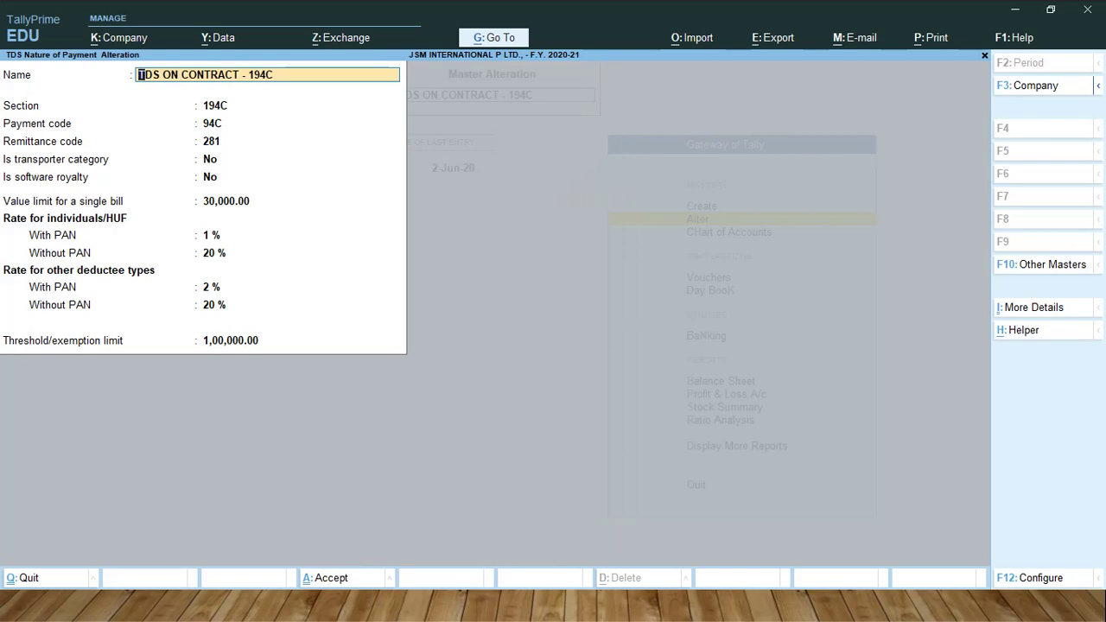
Step: Rename the nature of payment to "194C TDS ON CONTRACT -" and save it
{"action": "key", "text": "BackSpace"}
{"action": "type", "text": "194C"}
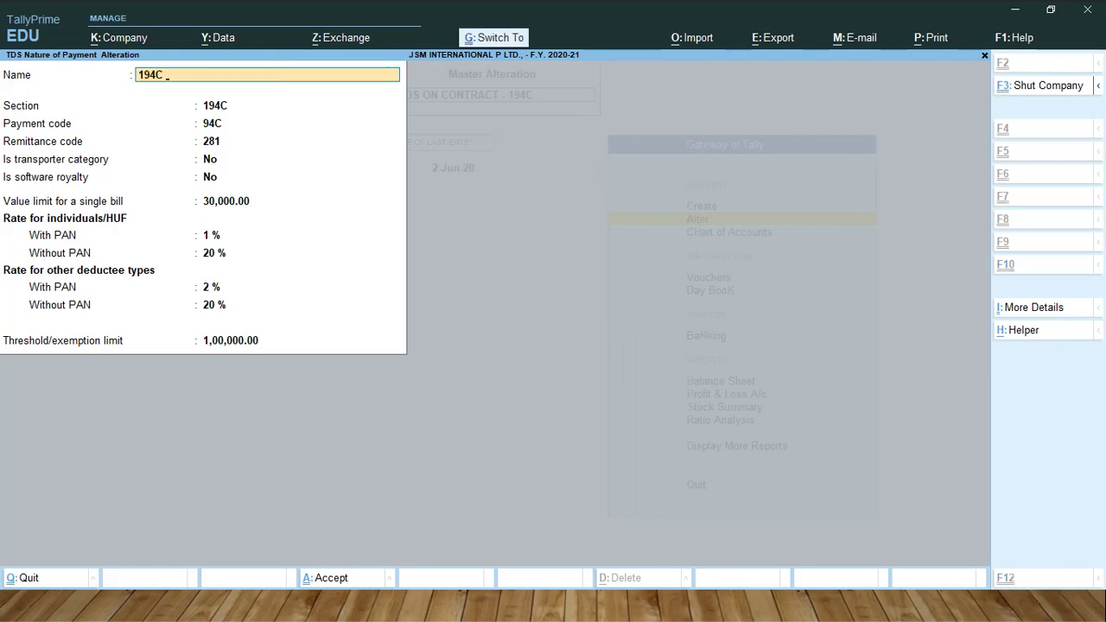
{"action": "key", "text": "ctrl+alt+v"}
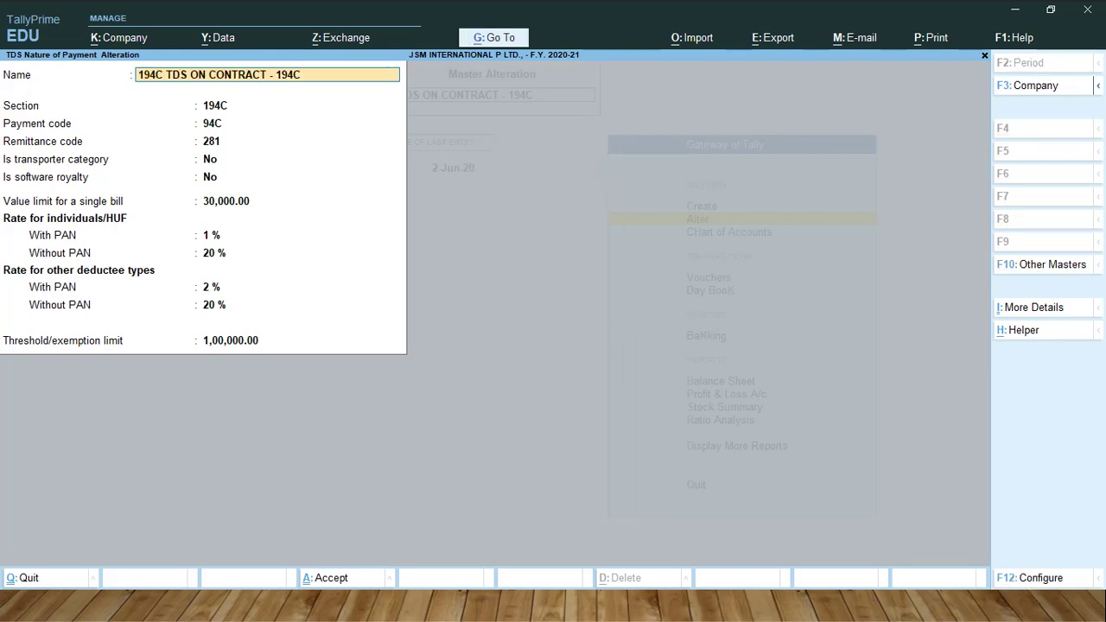
{"action": "key", "text": "BackSpace"}
{"action": "key", "text": "BackSpace"}
{"action": "key", "text": "BackSpace"}
{"action": "key", "text": "BackSpace"}
{"action": "key", "text": "ctrl+a"}
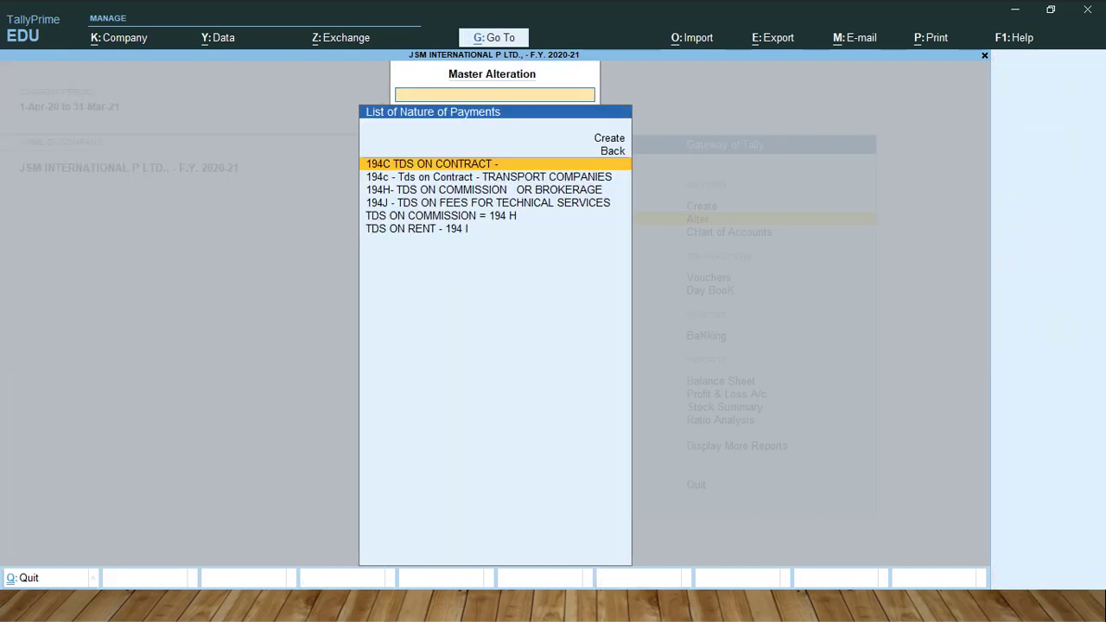
Step: Review the TDS rate and exemption limit history of "194C TDS ON CONTRACT -", leaving without changes
{"action": "key", "text": "Return"}
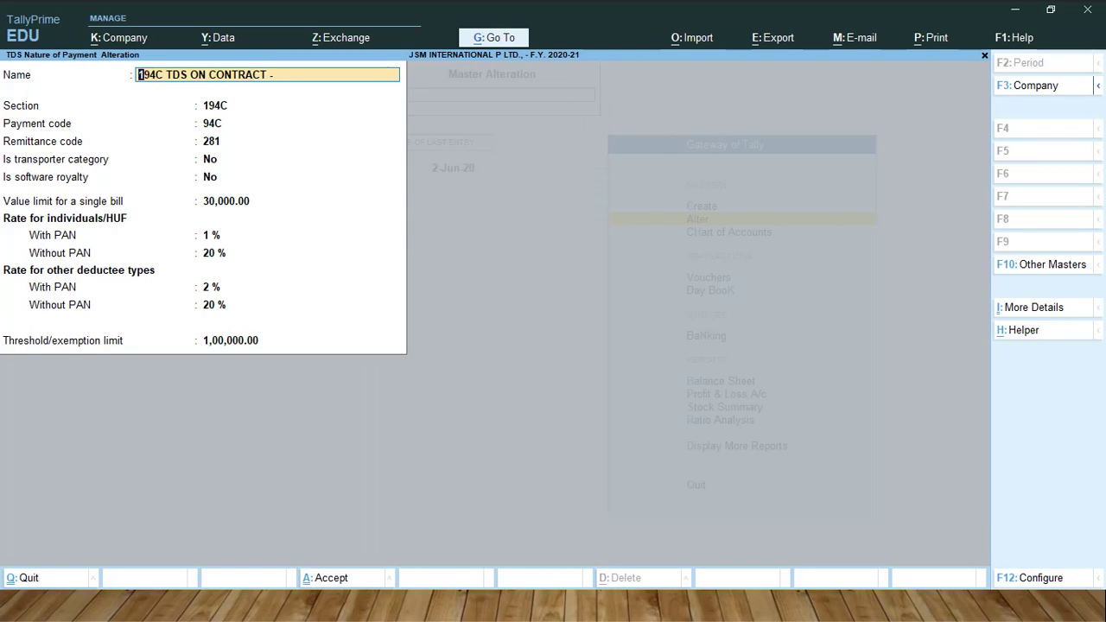
{"action": "key", "text": "ctrl+i"}
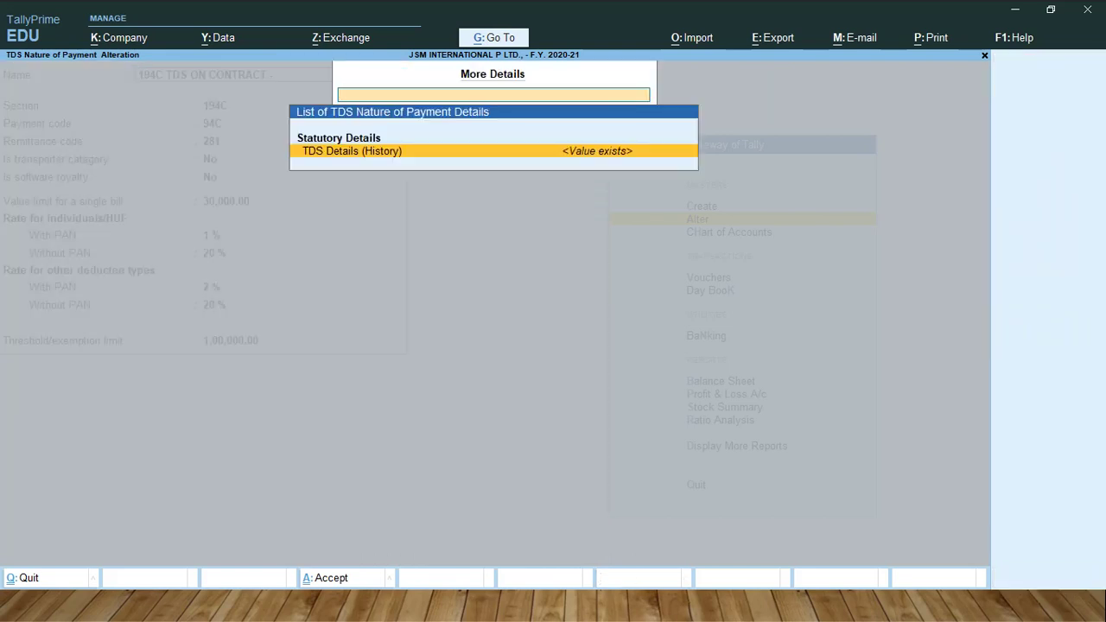
{"action": "key", "text": "Return"}
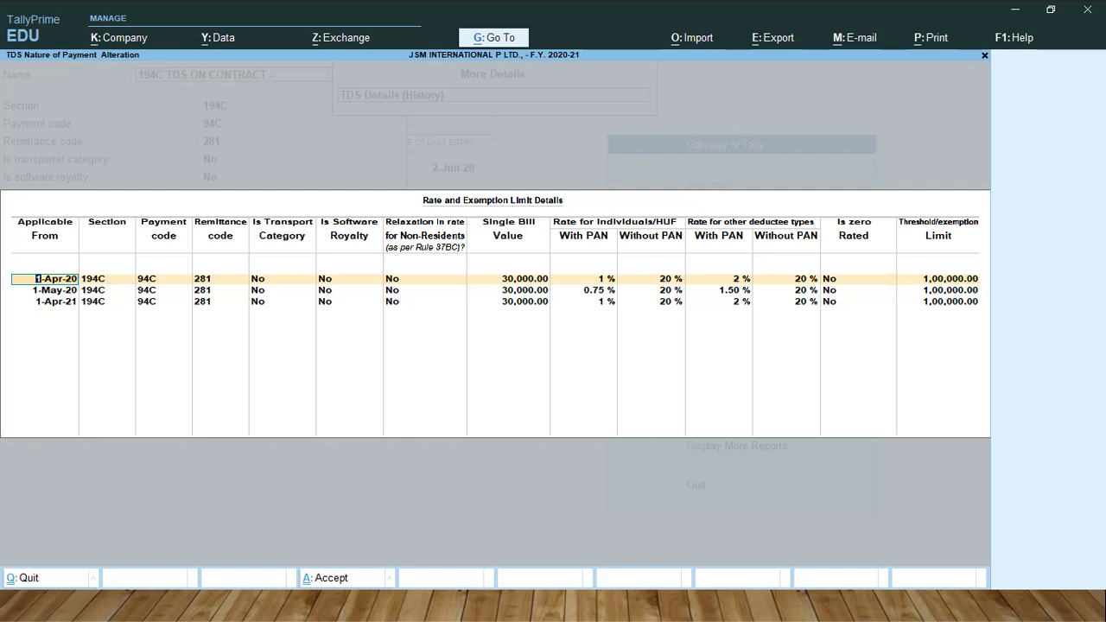
{"action": "key", "text": "Escape"}
{"action": "key", "text": "Escape"}
{"action": "key", "text": "BackSpace"}
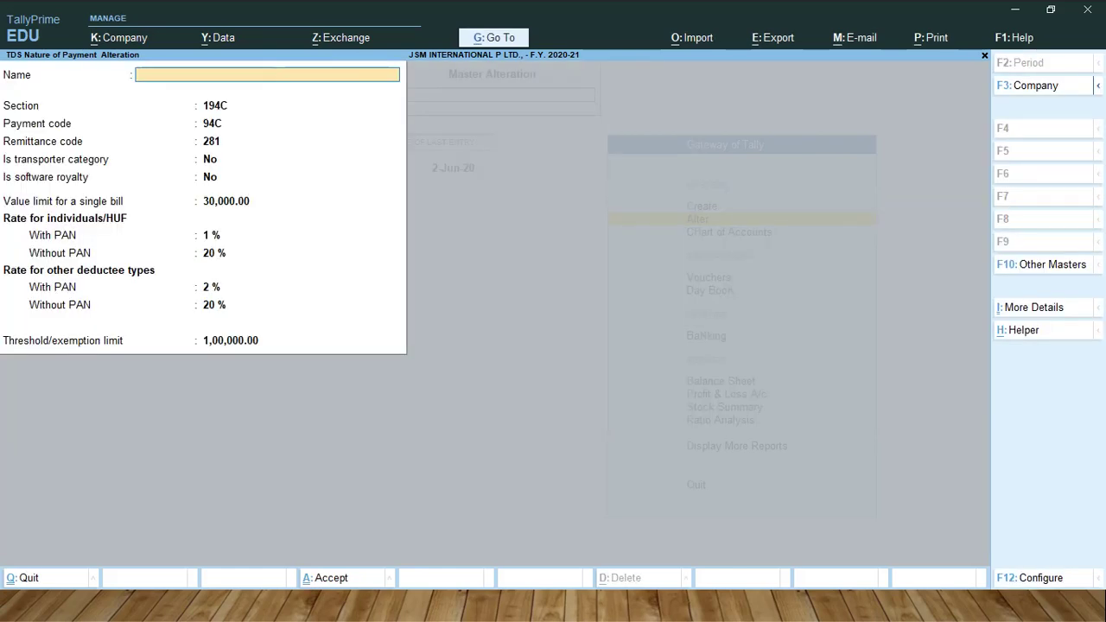
{"action": "key", "text": "Escape"}
{"action": "key", "text": "Escape"}
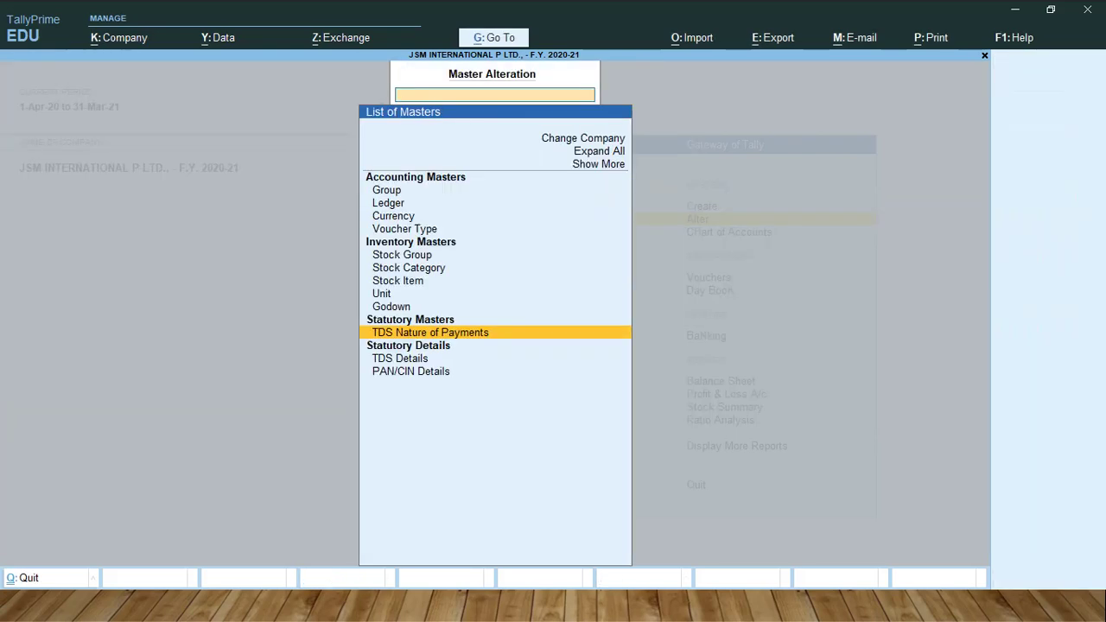
Step: Check the TDS applicability and nature of payment of the PAYMENT TO CONTRACTORS ledger without altering it
{"action": "left_click", "coordinate": [392, 306]}
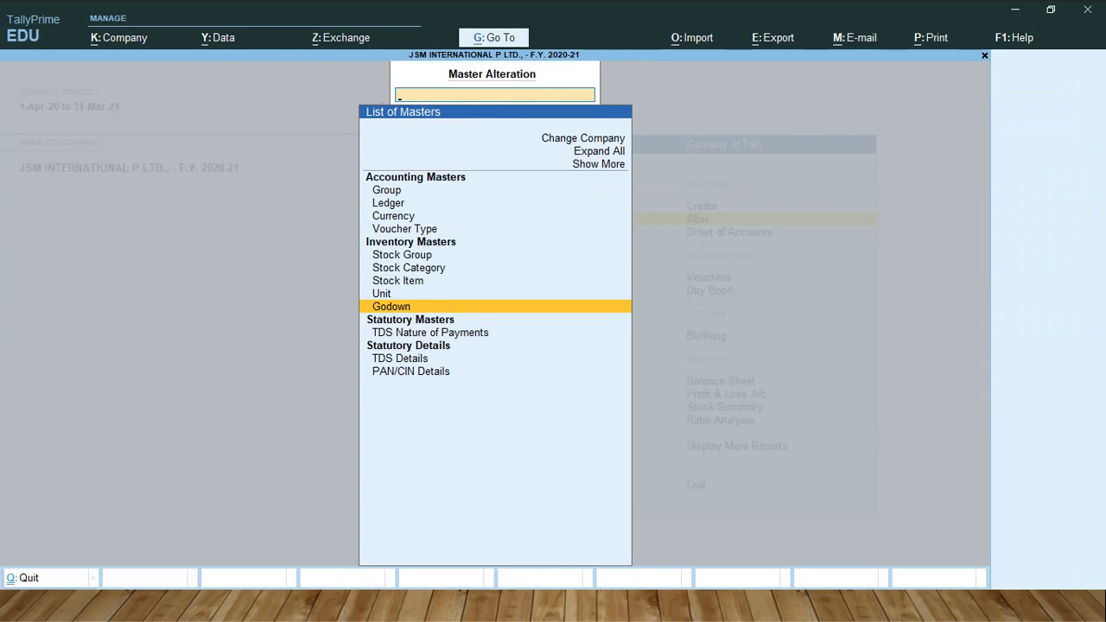
{"action": "key", "text": "Up"}
{"action": "key", "text": "Up"}
{"action": "key", "text": "Up"}
{"action": "key", "text": "Up"}
{"action": "key", "text": "Up"}
{"action": "key", "text": "Up"}
{"action": "key", "text": "Up"}
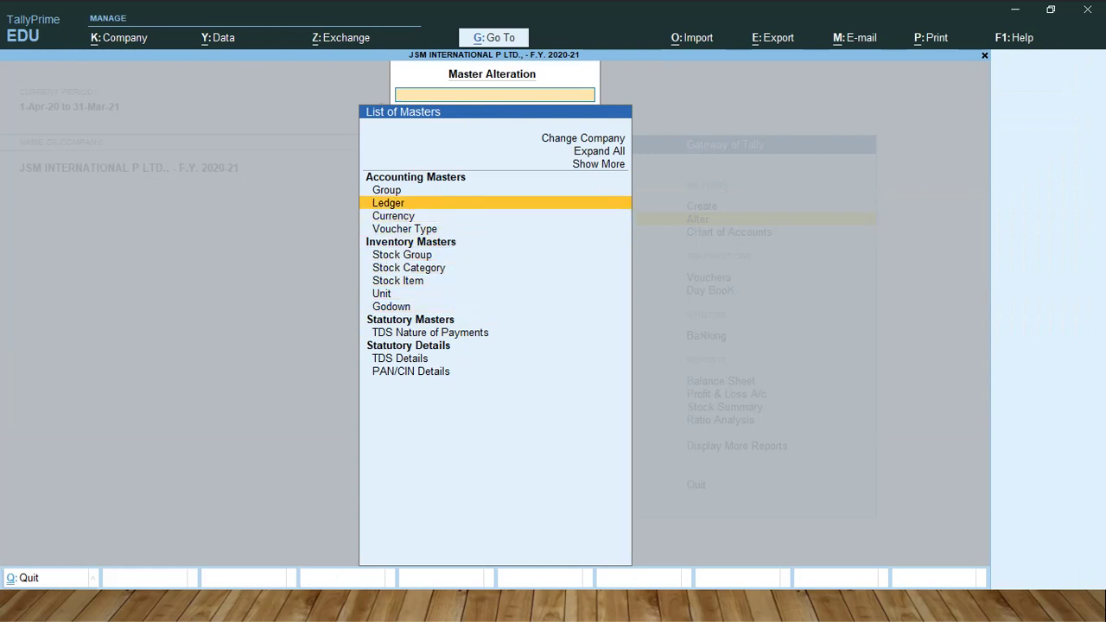
{"action": "key", "text": "Return"}
{"action": "type", "text": "PAY"}
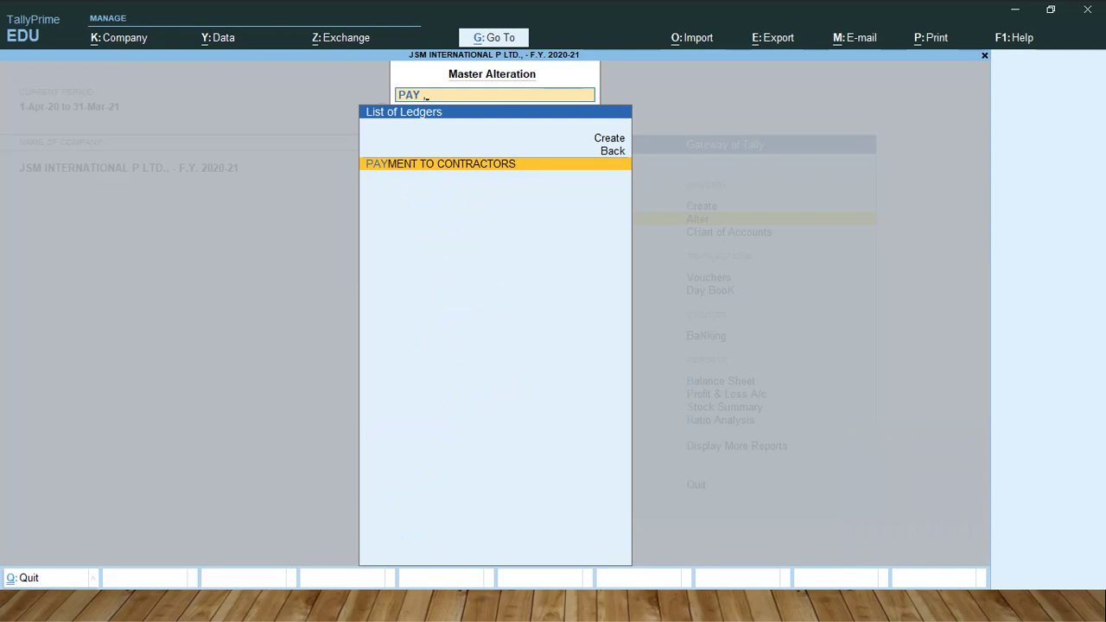
{"action": "key", "text": "Return"}
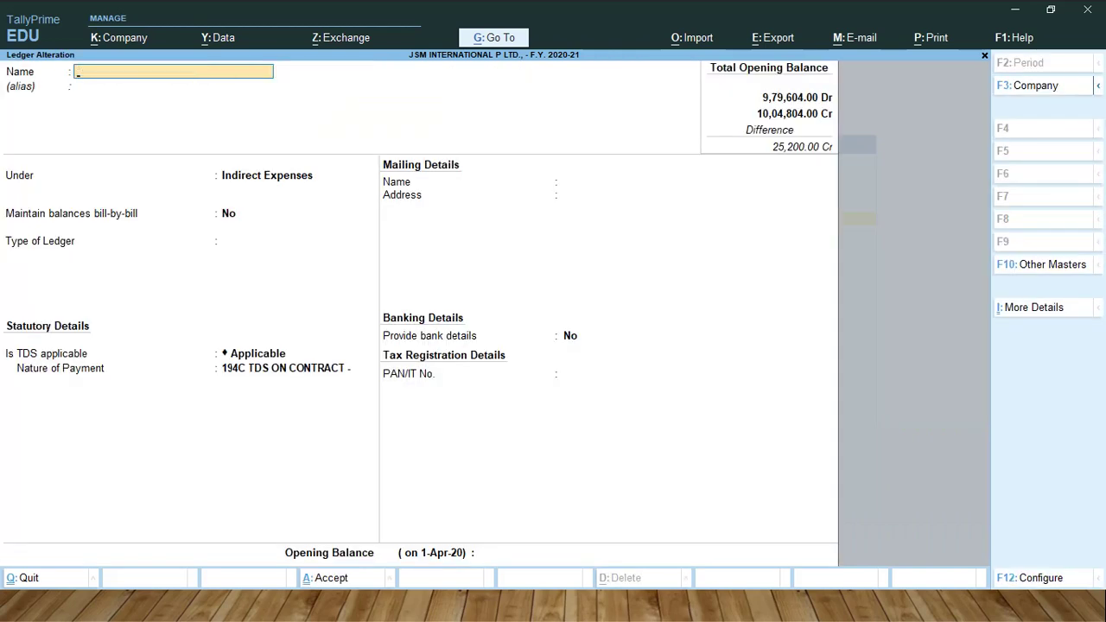
{"action": "key", "text": "Escape"}
{"action": "key", "text": "Escape"}
Step: Start a new ledger named MOHAMED ALI CLEANING SERVICES
{"action": "key", "text": "Return"}
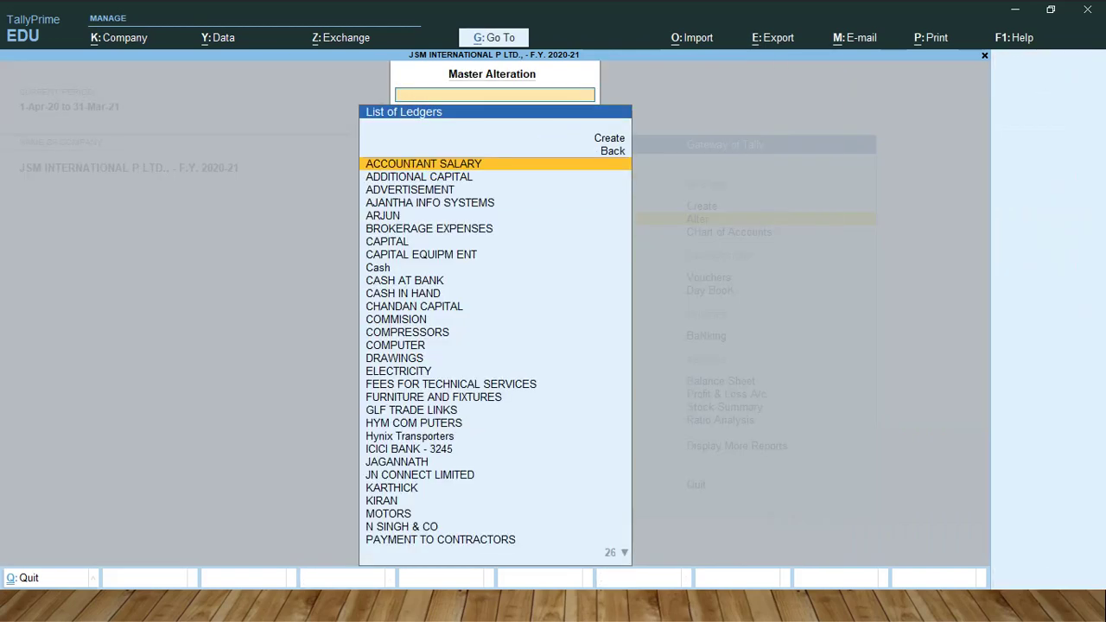
{"action": "key", "text": "Up"}
{"action": "key", "text": "Return"}
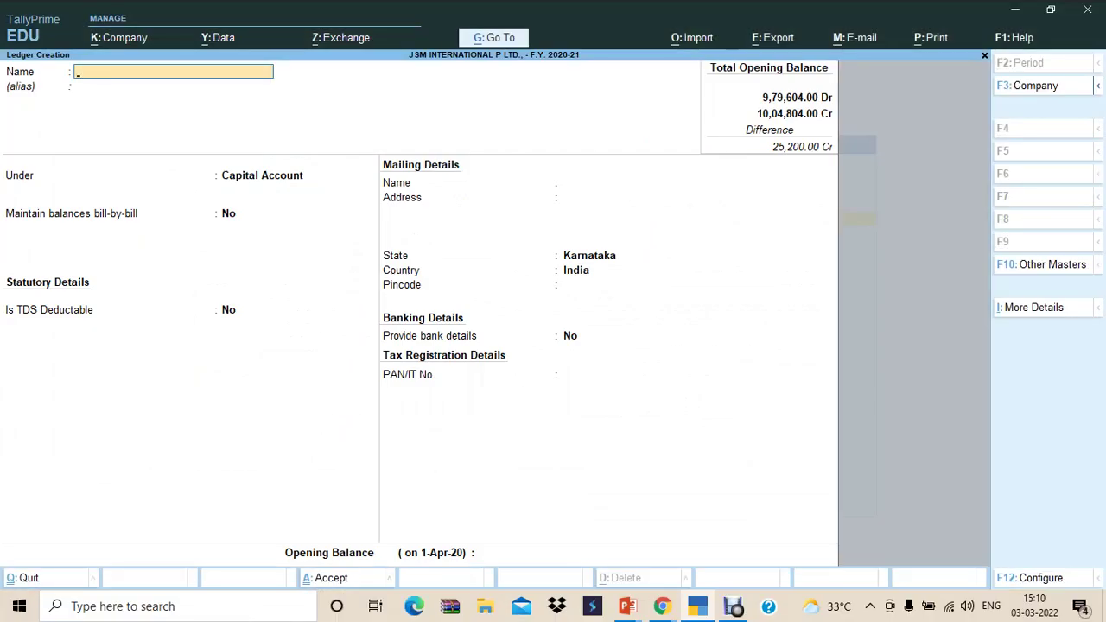
{"action": "type", "text": "MOHAMED ALI CL"}
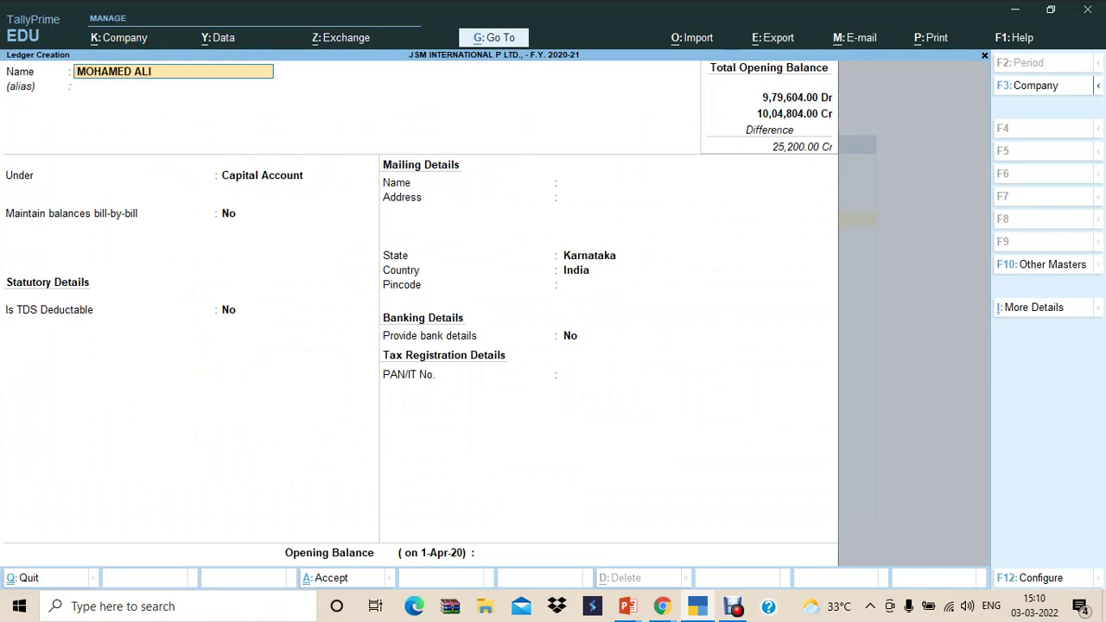
{"action": "type", "text": "EANING SERV"}
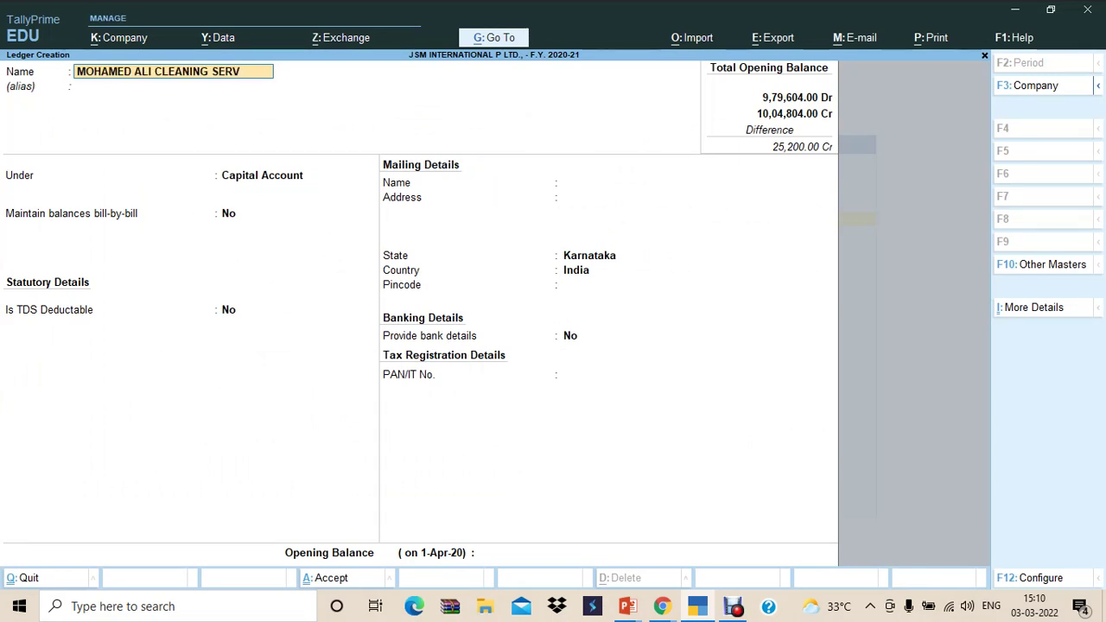
{"action": "type", "text": "ICES"}
{"action": "key", "text": "Return"}
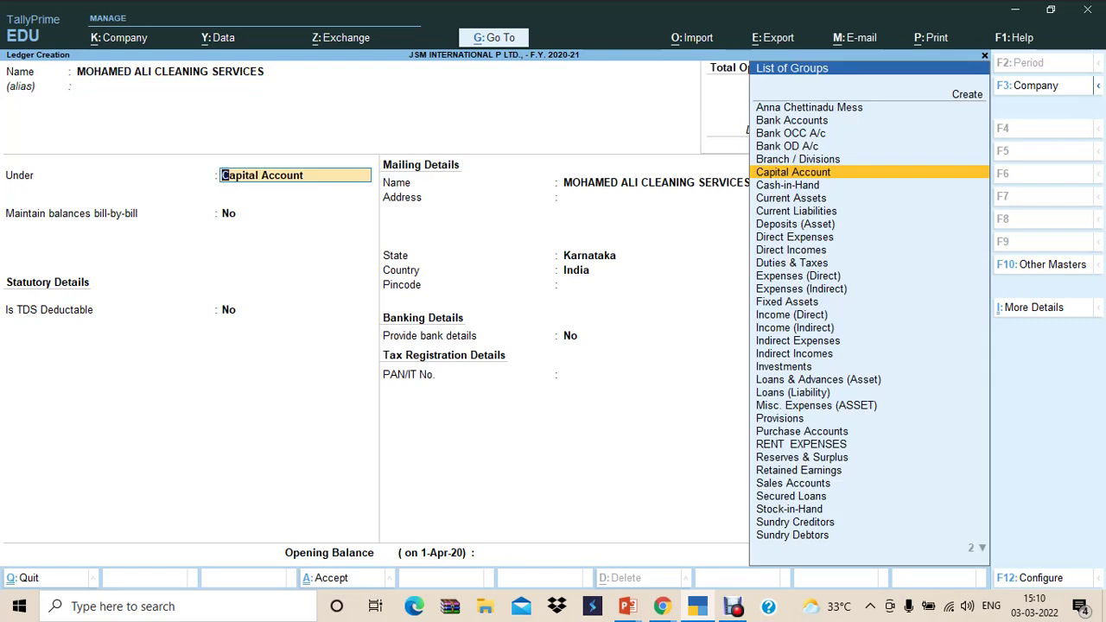
Step: Place the ledger under Sundry Creditors with bill-by-bill balances and a default credit period of 30 days
{"action": "type", "text": "SUN"}
{"action": "key", "text": "Return"}
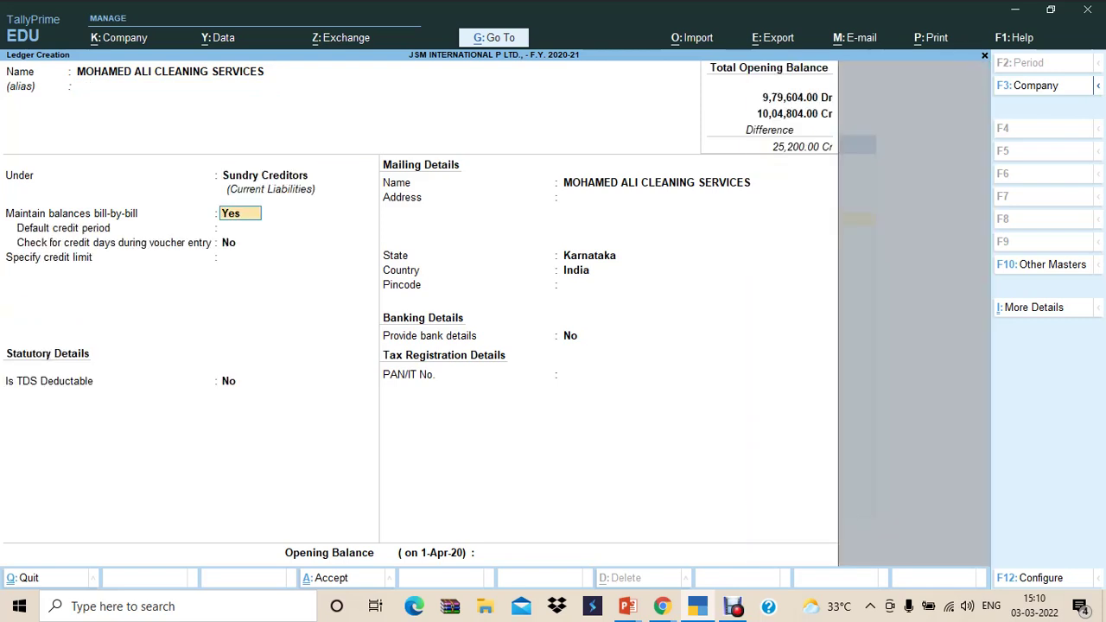
{"action": "key", "text": "Return"}
{"action": "type", "text": "30"}
{"action": "key", "text": "Return"}
{"action": "key", "text": "Return"}
{"action": "key", "text": "Return"}
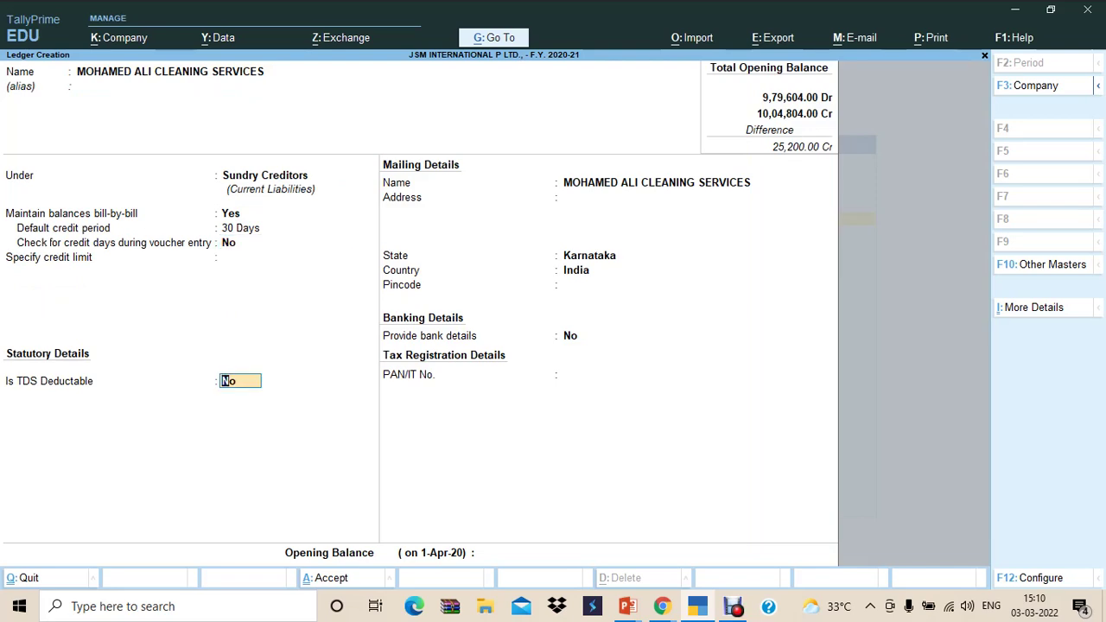
Step: Make the ledger TDS deductable with the deductee type Partnership Firm
{"action": "type", "text": "Y"}
{"action": "key", "text": "Return"}
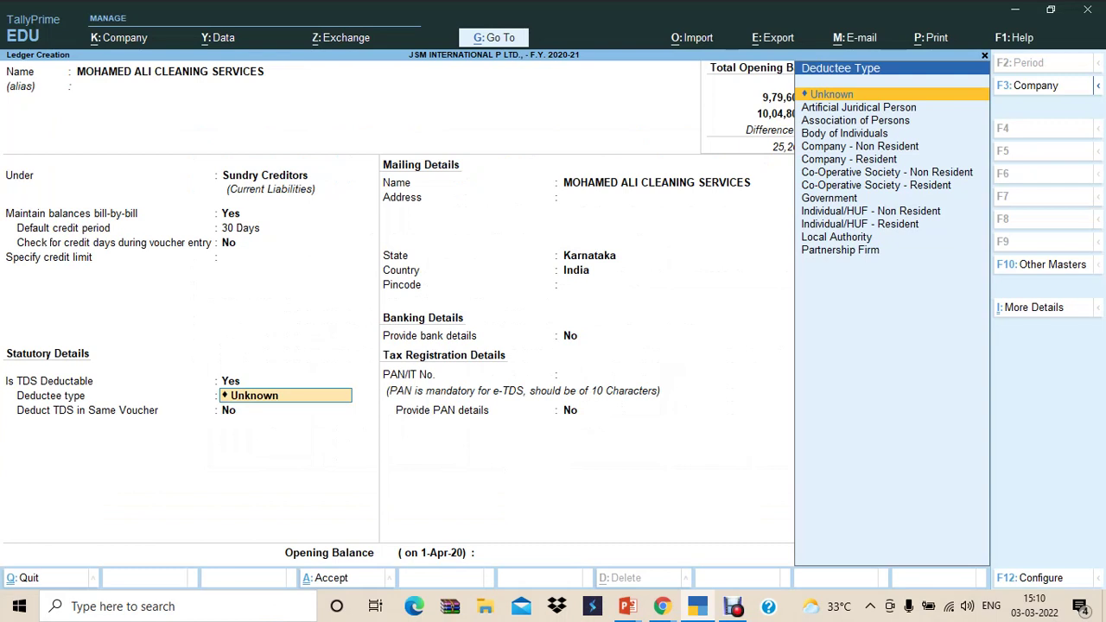
{"action": "type", "text": "Fi"}
{"action": "key", "text": "Return"}
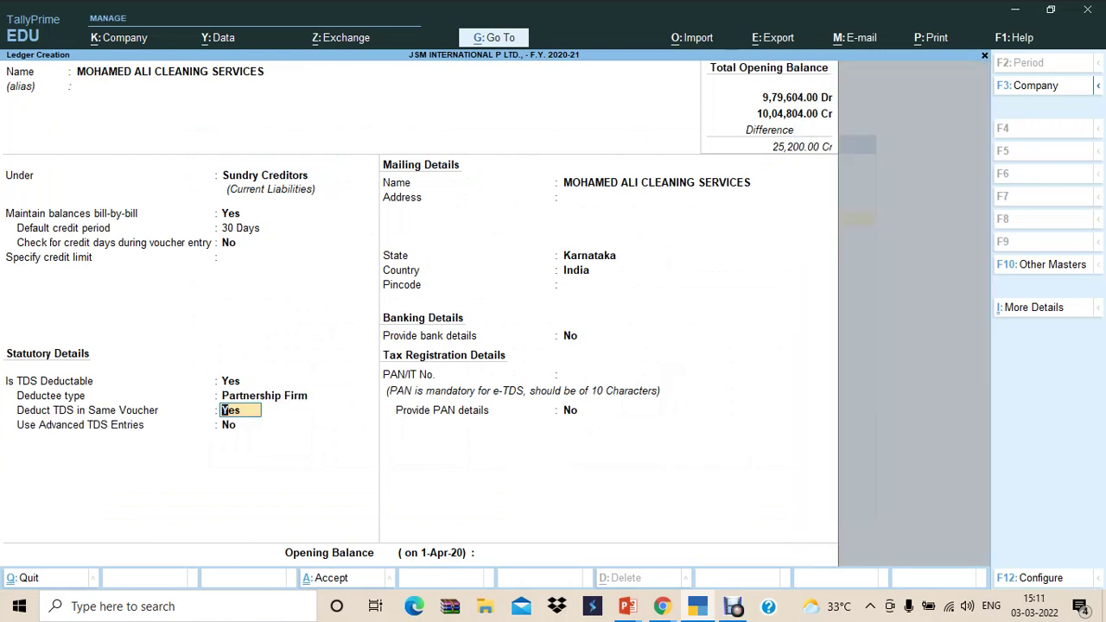
Step: Enable TDS deduction in the same voucher for "194C TDS ON CONTRACT -" and leave advanced TDS entries at No
{"action": "key", "text": "Return"}
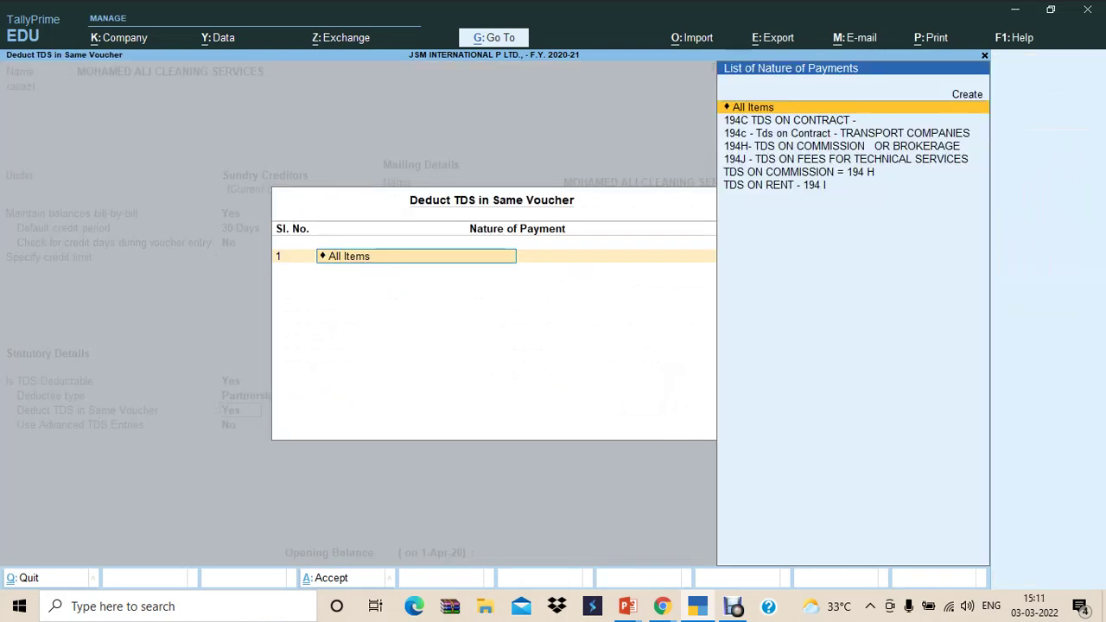
{"action": "key", "text": "Down"}
{"action": "key", "text": "Down"}
{"action": "key", "text": "Up"}
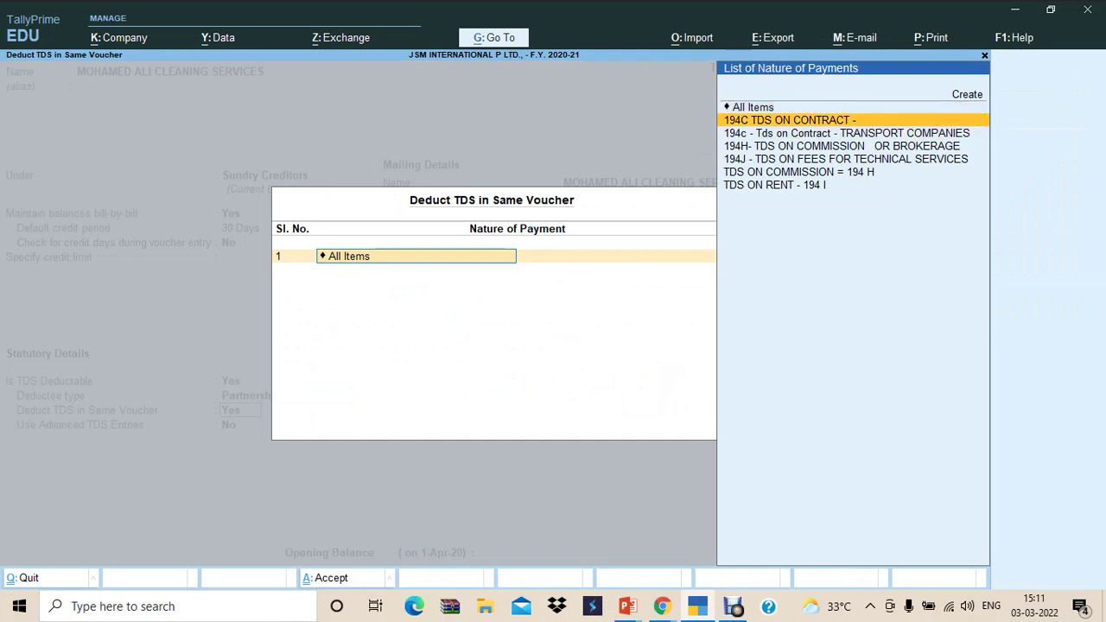
{"action": "key", "text": "Return"}
{"action": "key", "text": "Return"}
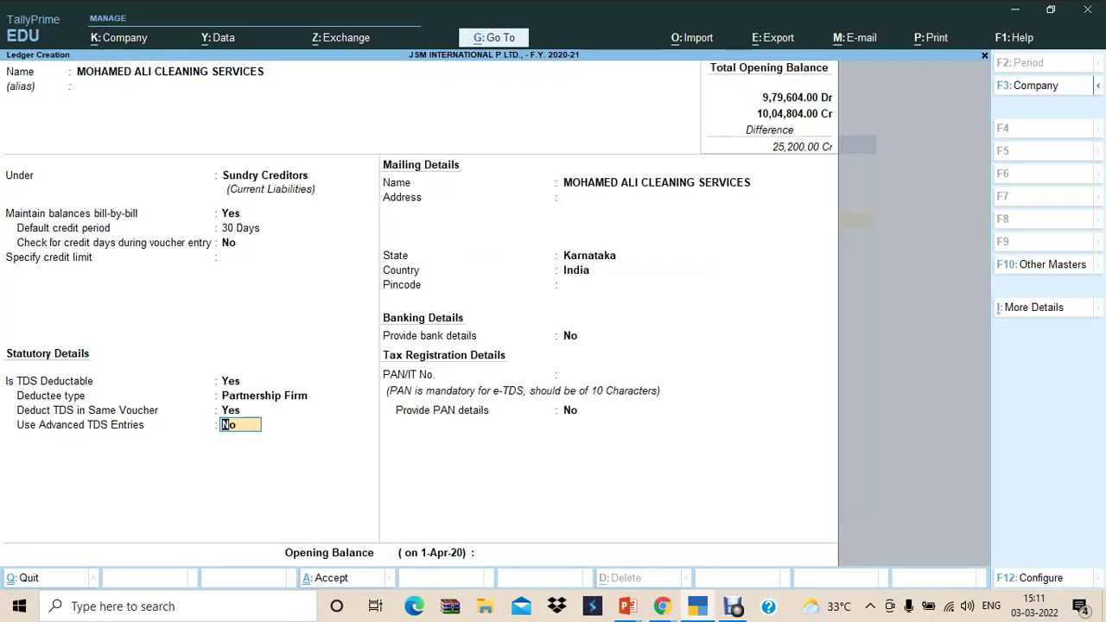
{"action": "key", "text": "Return"}
{"action": "key", "text": "Return"}
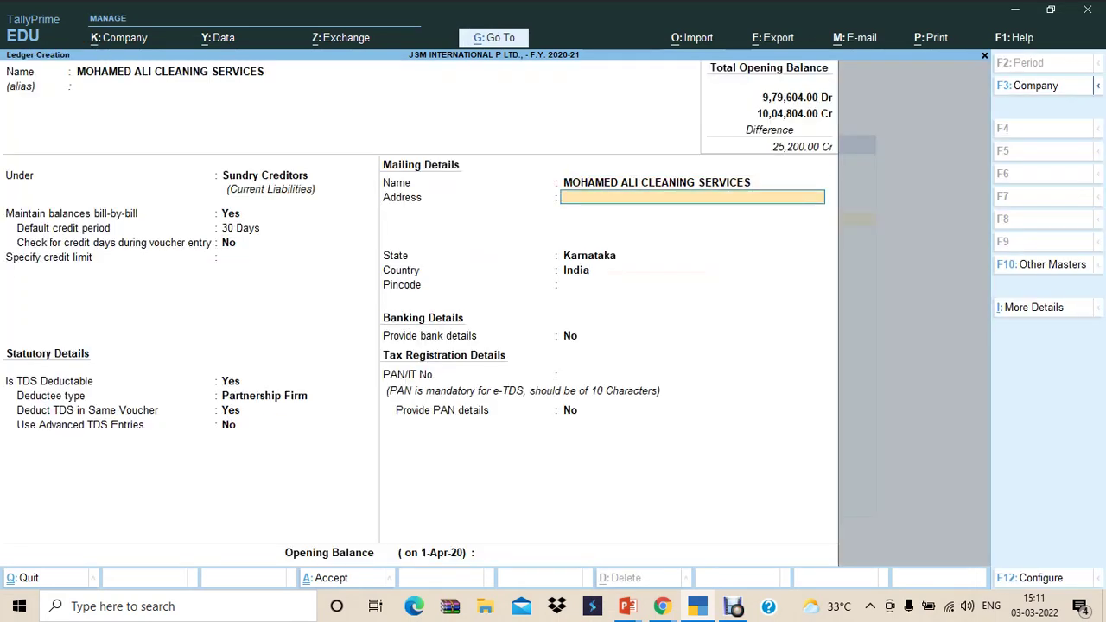
Step: Leave the ledger's address and pincode blank, keep Karnataka and India, and keep bank details at No
{"action": "key", "text": "Return"}
{"action": "key", "text": "Return"}
{"action": "key", "text": "Return"}
{"action": "key", "text": "Return"}
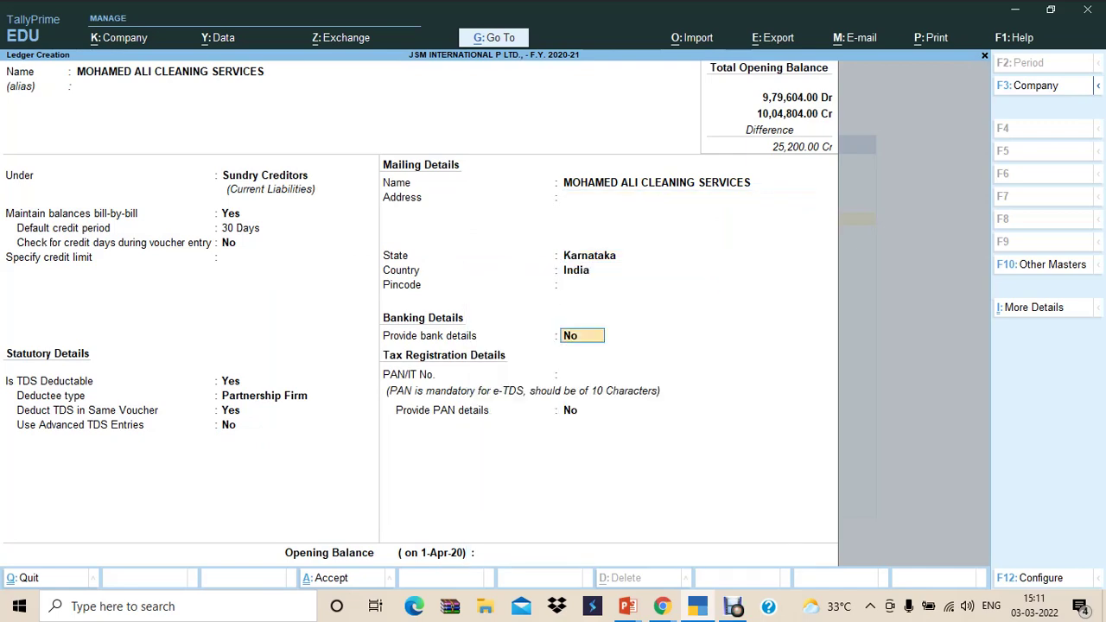
{"action": "key", "text": "Return"}
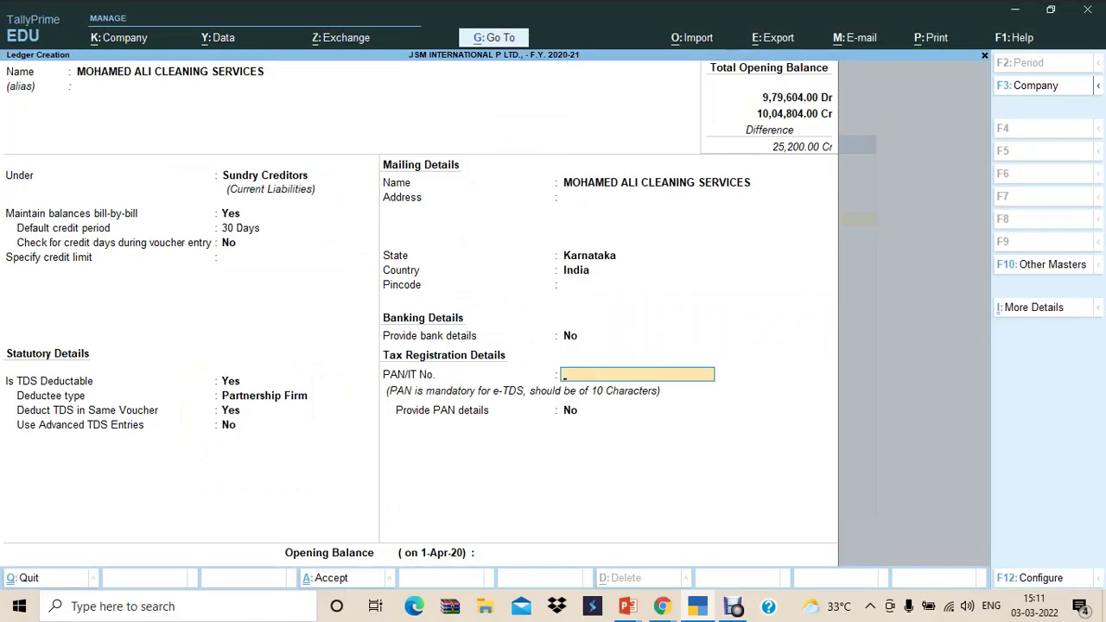
Step: Enter the party's PAN/IT number from the case study, leave PAN details at No and save the ledger
{"action": "type", "text": "ASDFG"}
{"action": "key", "text": "alt+Tab"}
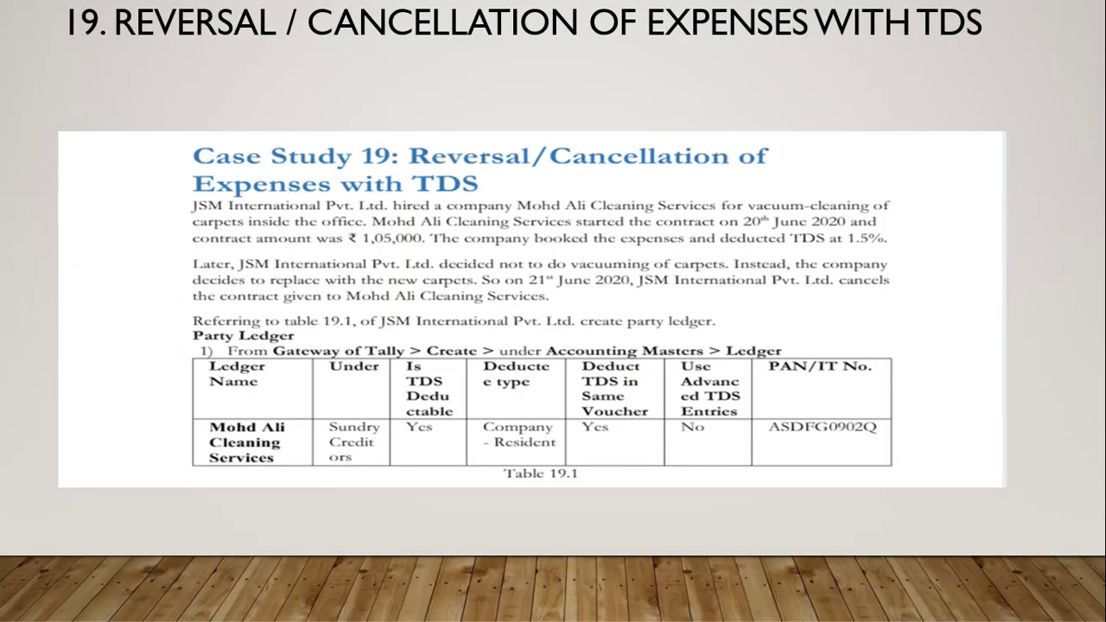
{"action": "key", "text": "alt+Tab"}
{"action": "type", "text": "0902"}
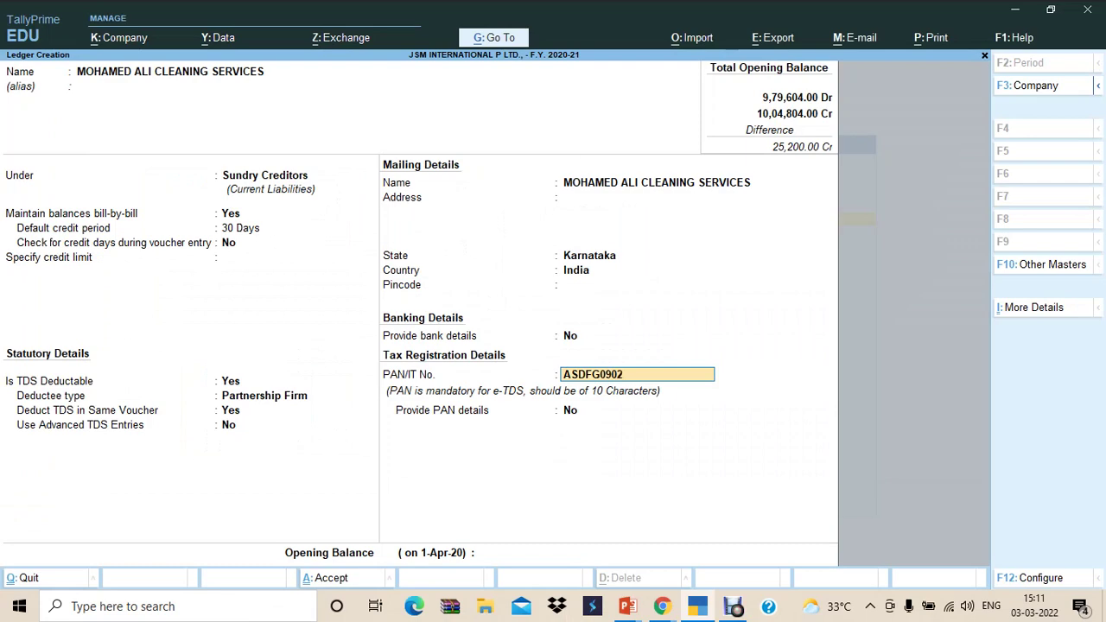
{"action": "key", "text": "alt+Tab"}
{"action": "key", "text": "alt+Tab"}
{"action": "type", "text": "Q"}
{"action": "key", "text": "Return"}
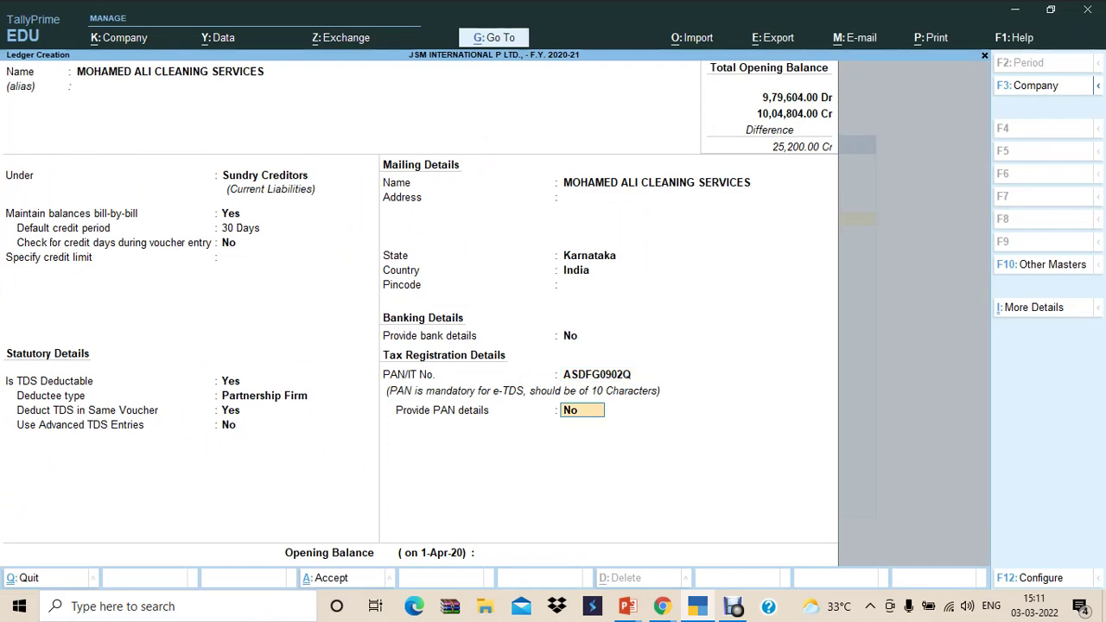
{"action": "key", "text": "Return"}
{"action": "key", "text": "Return"}
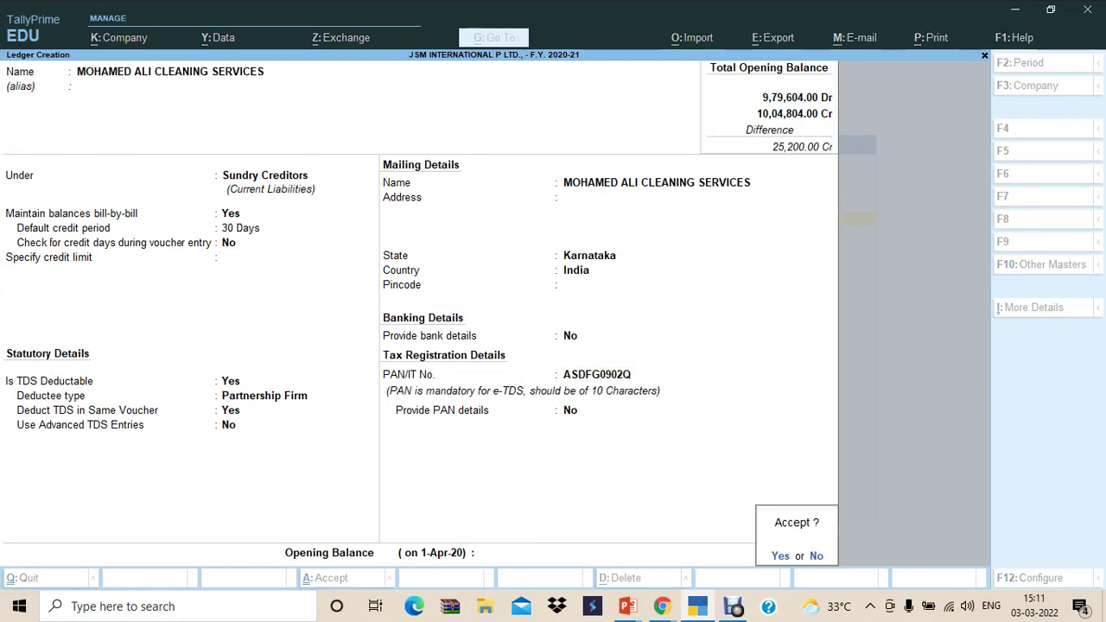
{"action": "key", "text": "Return"}
Step: Leave ledger alteration and start a new journal voucher dated 1-Jun-20
{"action": "key", "text": "alt+Tab"}
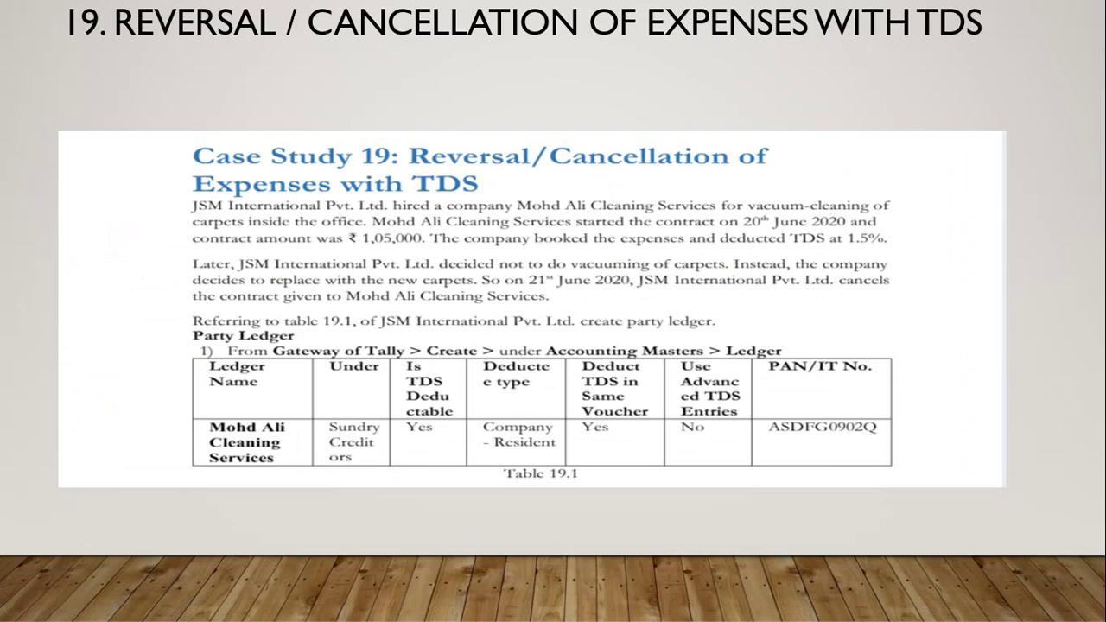
{"action": "key", "text": "Right"}
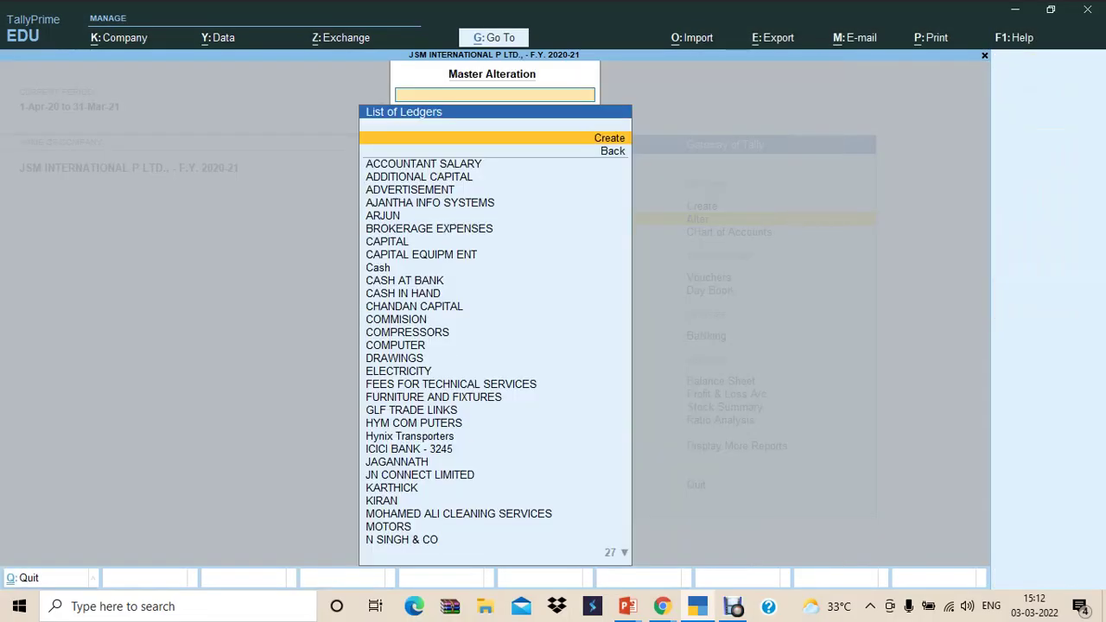
{"action": "key", "text": "Escape"}
{"action": "key", "text": "Escape"}
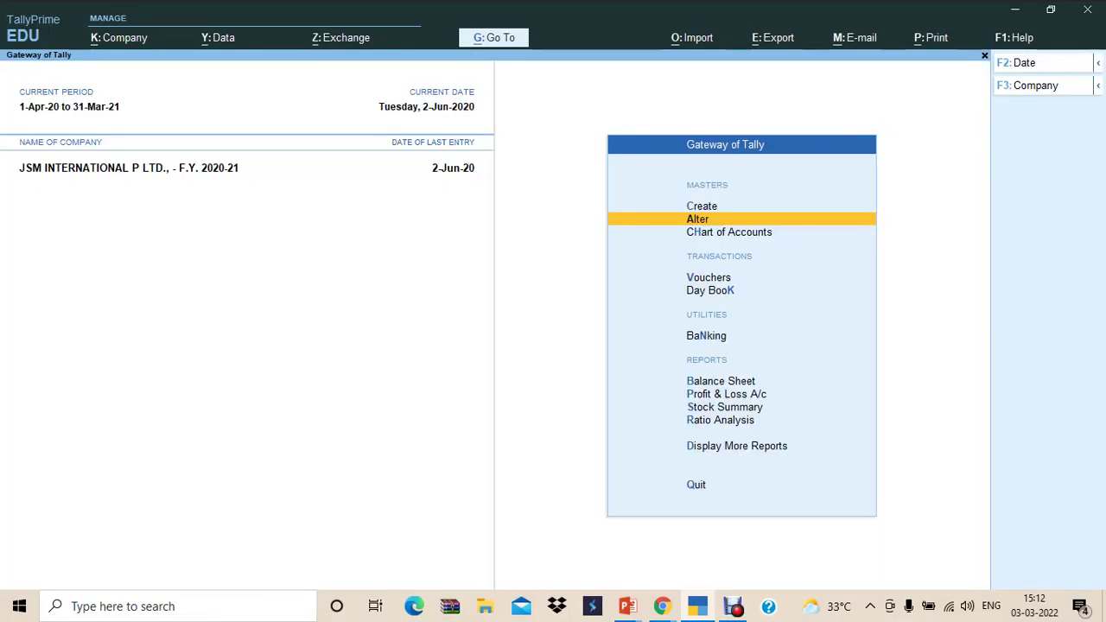
{"action": "key", "text": "v"}
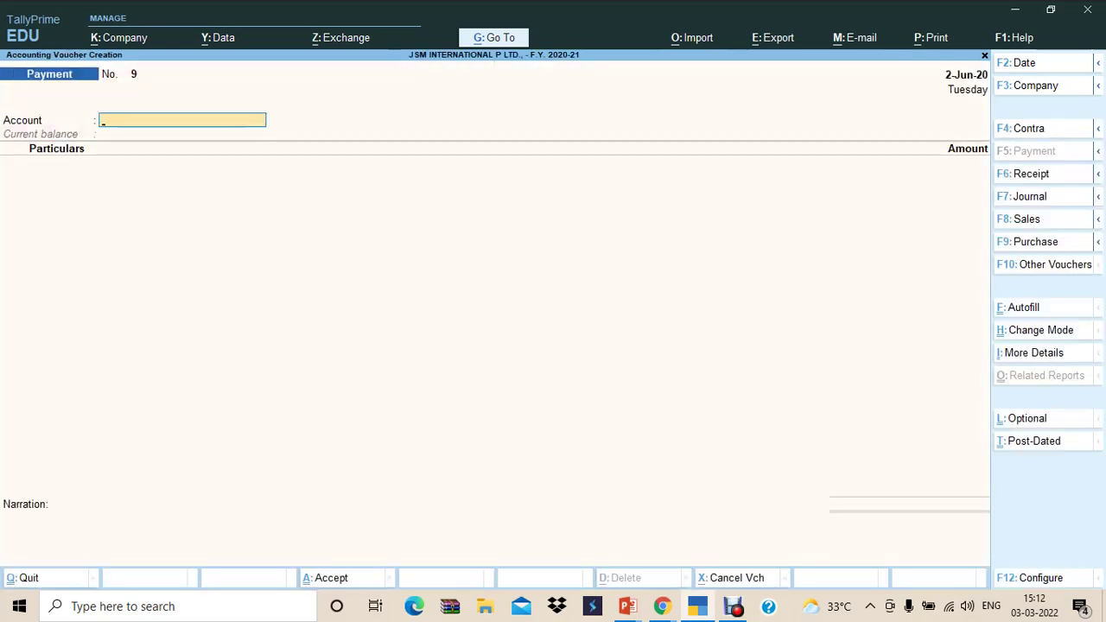
{"action": "key", "text": "F7"}
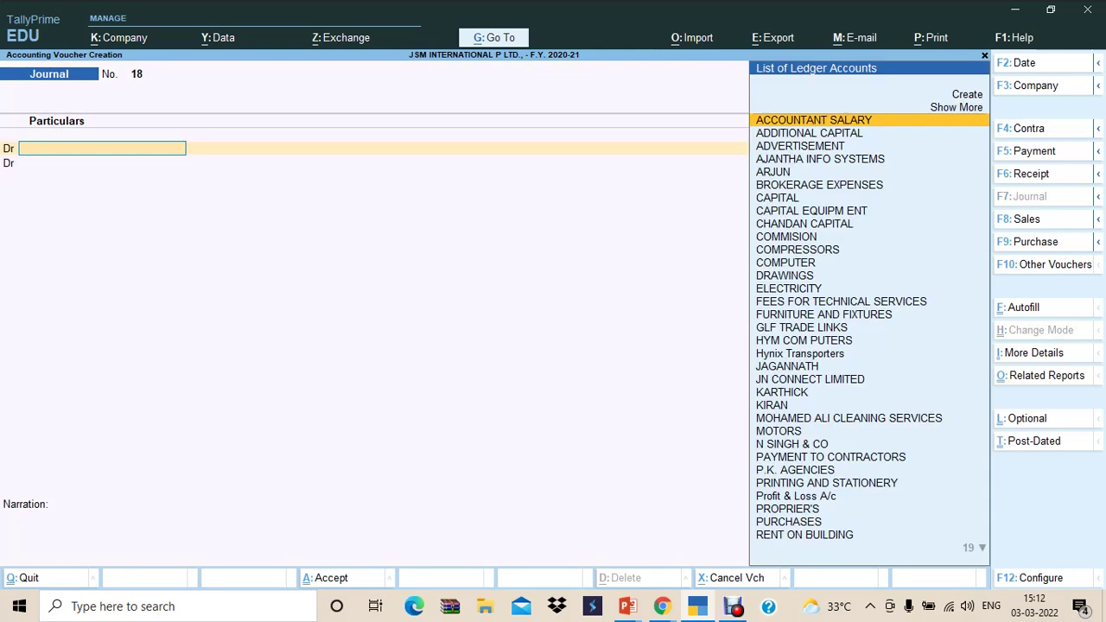
{"action": "key", "text": "F2"}
{"action": "type", "text": "1.2"}
{"action": "key", "text": "BackSpace"}
{"action": "type", "text": "6"}
{"action": "key", "text": "Return"}
Step: Debit PAYMENT TO CONTRACTORS with 1,05,000 in the journal voucher
{"action": "type", "text": "PAY"}
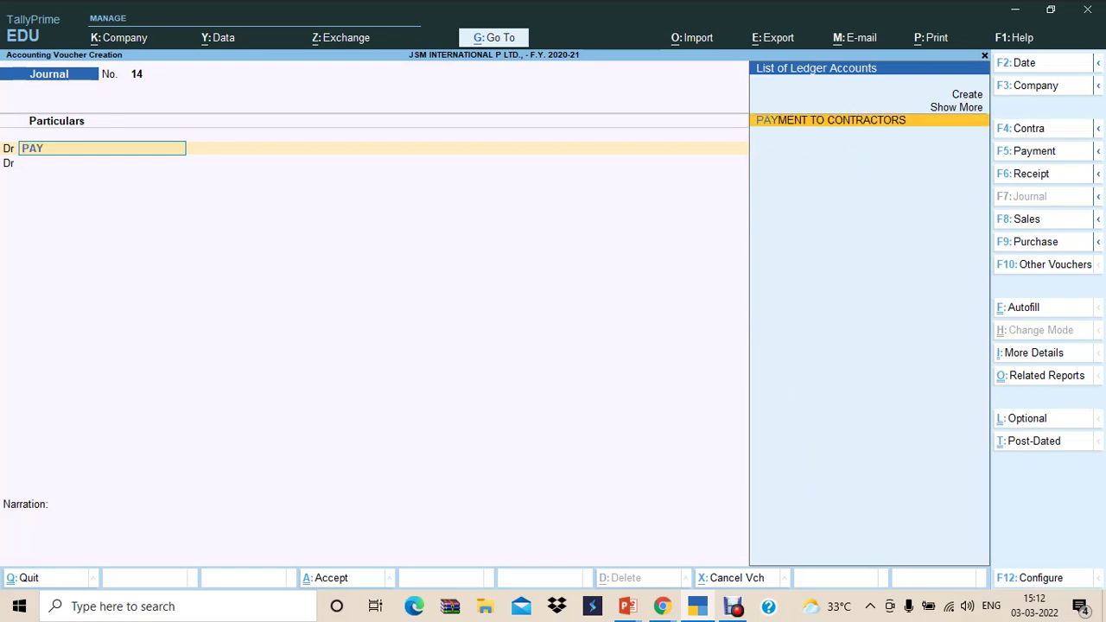
{"action": "key", "text": "Return"}
{"action": "type", "text": "105000"}
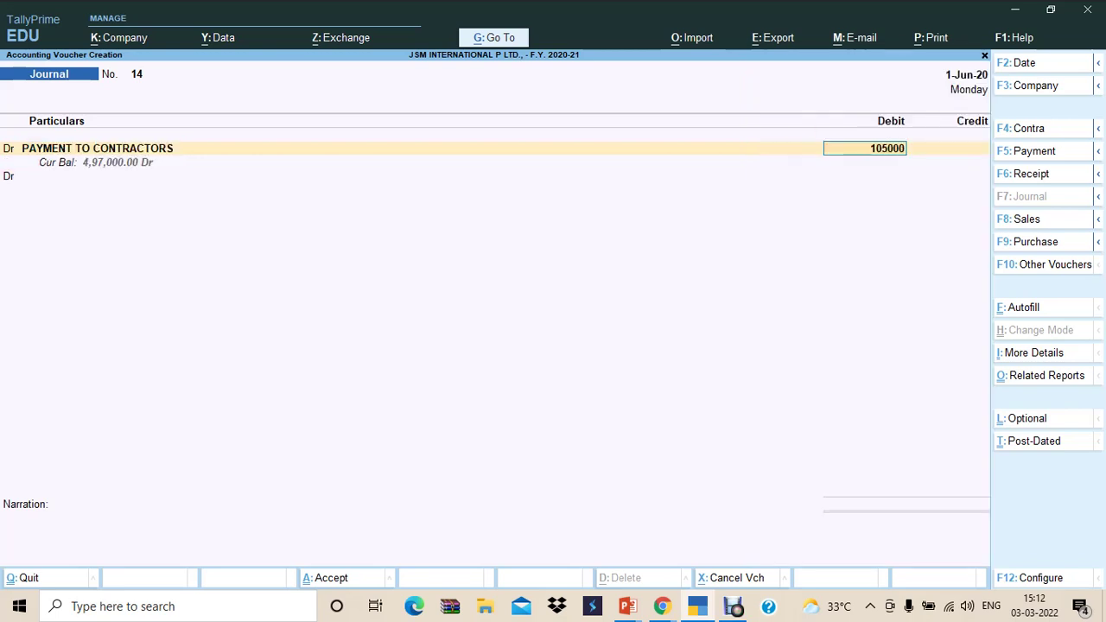
{"action": "key", "text": "Return"}
Step: Add a credit line for MOHAMED ALI CLEANING SERVICES to the journal voucher
{"action": "type", "text": "c"}
{"action": "key", "text": "Return"}
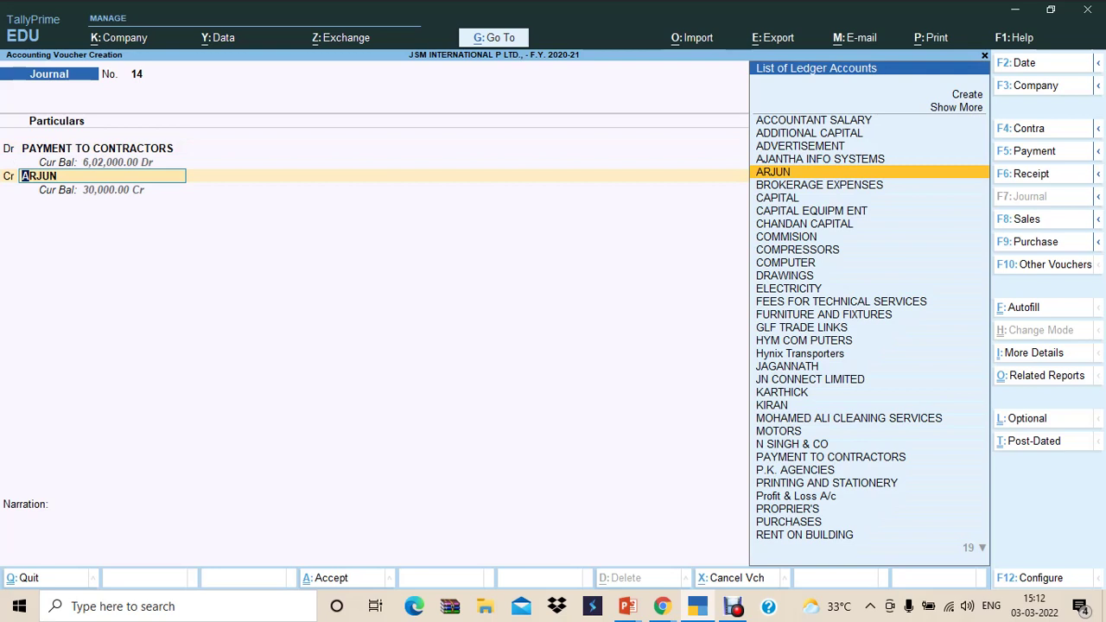
{"action": "type", "text": "MOHAMED ALI CLEANING SERVICES"}
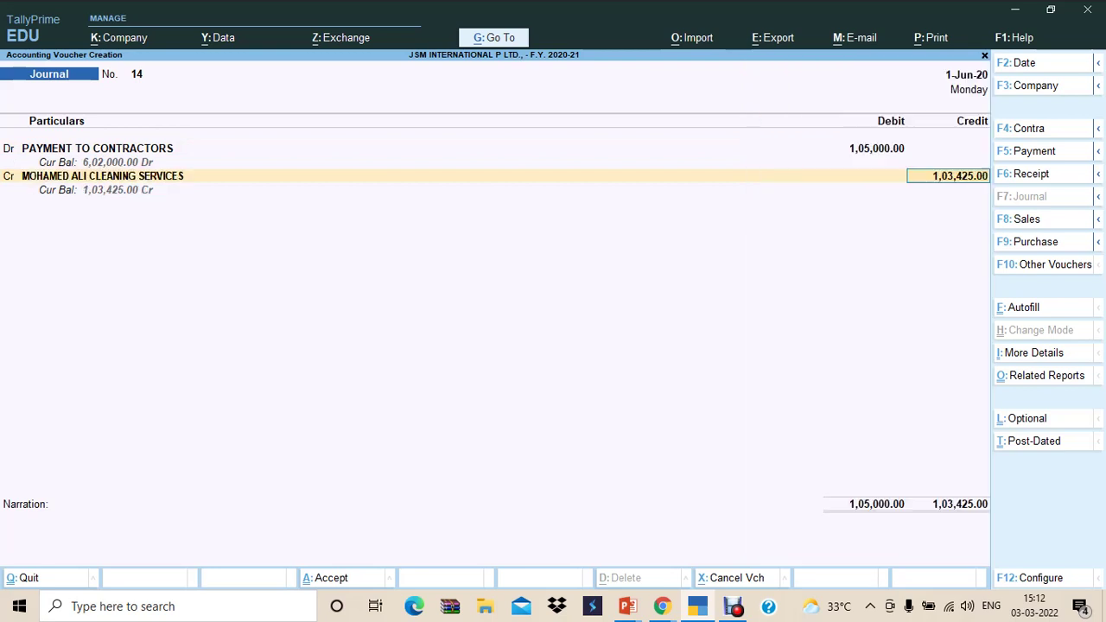
{"action": "key", "text": "Return"}
Step: Check the TDS with the built-in calculator by computing 105000*1.5% and 1575+103425, and return to the voucher
{"action": "key", "text": "ctrl+n"}
{"action": "type", "text": "1050"}
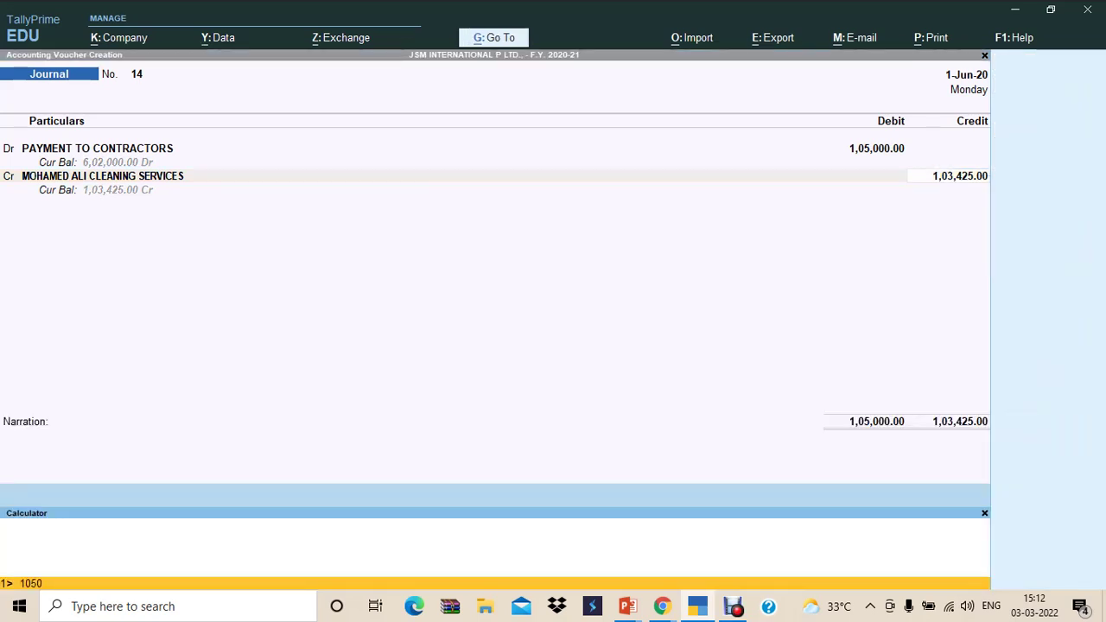
{"action": "type", "text": "00*1.5%"}
{"action": "key", "text": "Return"}
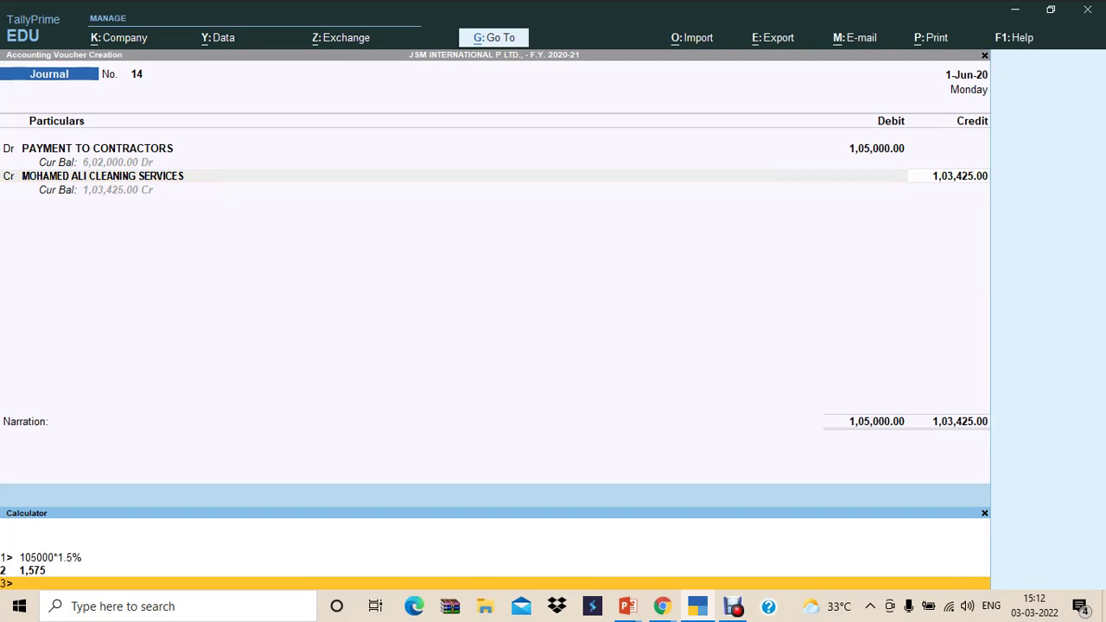
{"action": "type", "text": "575+103425+"}
{"action": "key", "text": "Return"}
{"action": "key", "text": "ctrl+m"}
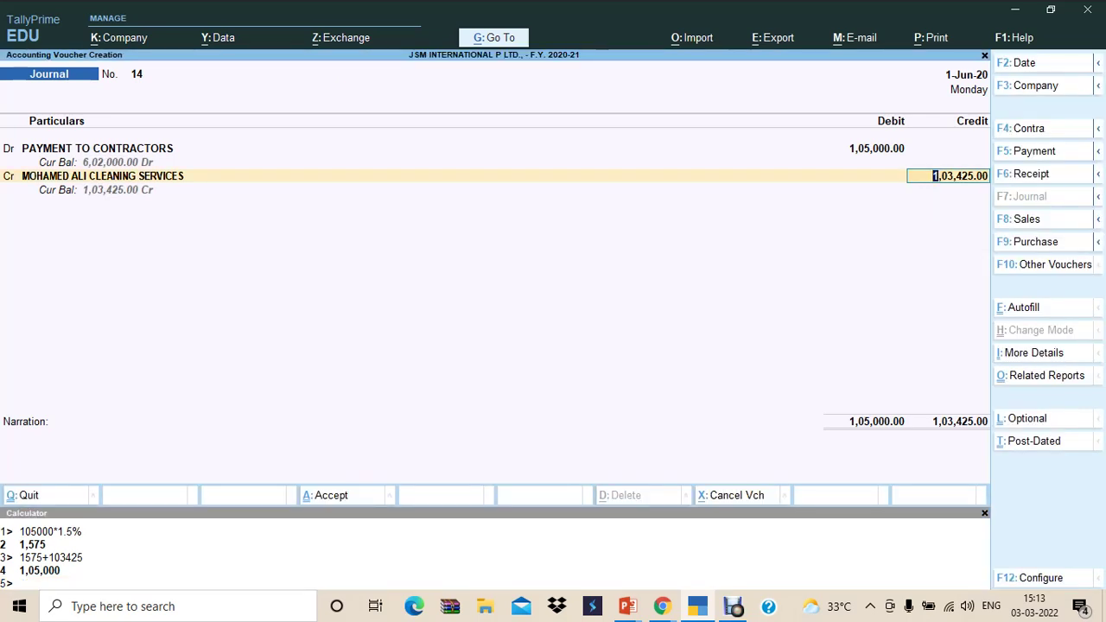
Step: Accept the party's credit amount and allocate it to New Ref 14 at 30 days, with 1,05,000 Cr and 1,575 Dr
{"action": "key", "text": "Return"}
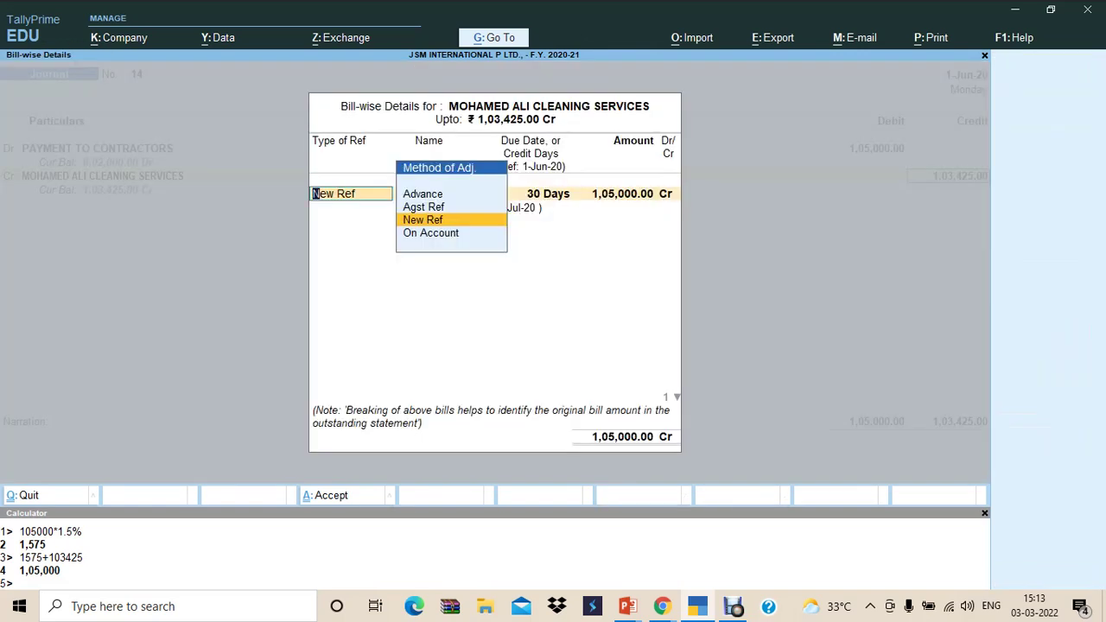
{"action": "key", "text": "Return"}
{"action": "key", "text": "Return"}
{"action": "key", "text": "Return"}
{"action": "key", "text": "Return"}
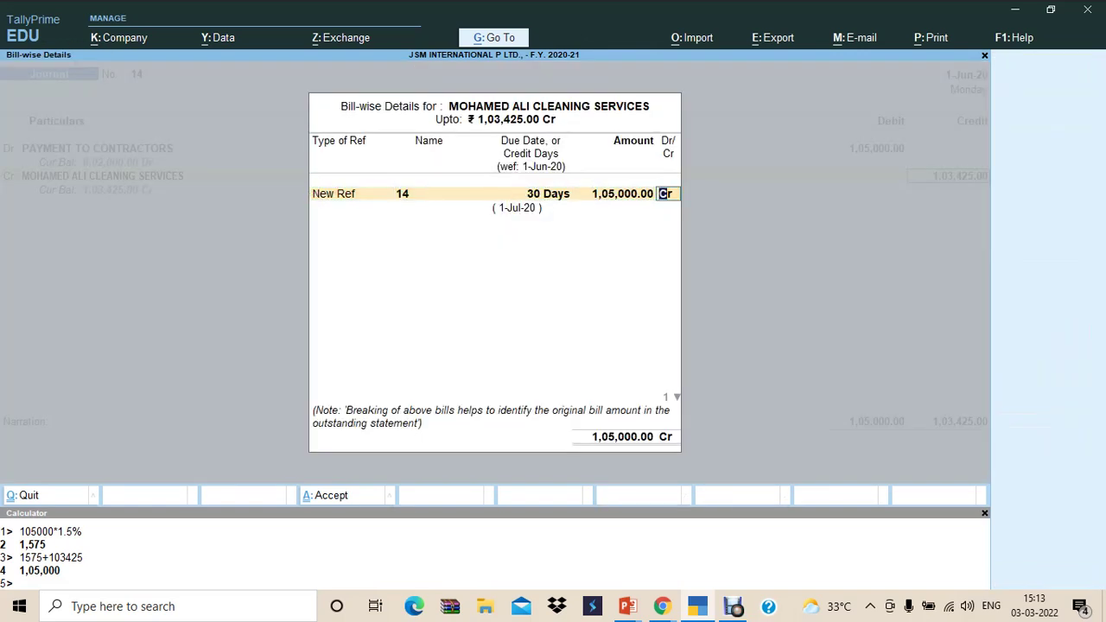
{"action": "key", "text": "Return"}
{"action": "key", "text": "Return"}
{"action": "key", "text": "Return"}
{"action": "key", "text": "Return"}
{"action": "key", "text": "Return"}
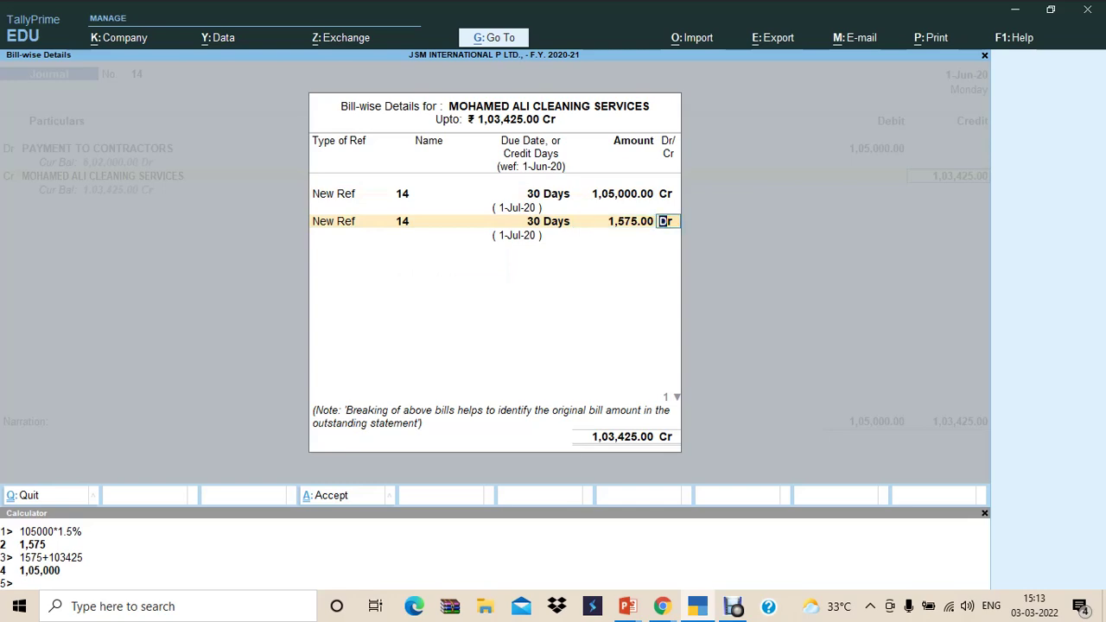
{"action": "key", "text": "Return"}
{"action": "key", "text": "Return"}
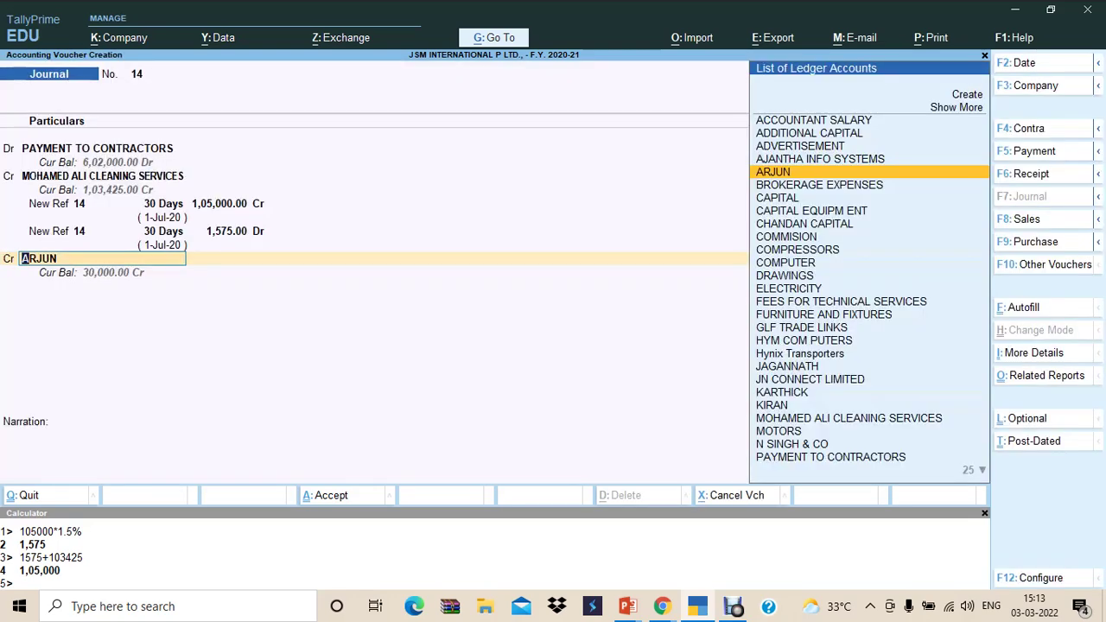
Step: Credit the TDS ON CONTRACT ledger with 1,575 to balance the journal voucher
{"action": "type", "text": "TDS"}
{"action": "key", "text": "Down"}
{"action": "key", "text": "Down"}
{"action": "key", "text": "Return"}
{"action": "key", "text": "Return"}
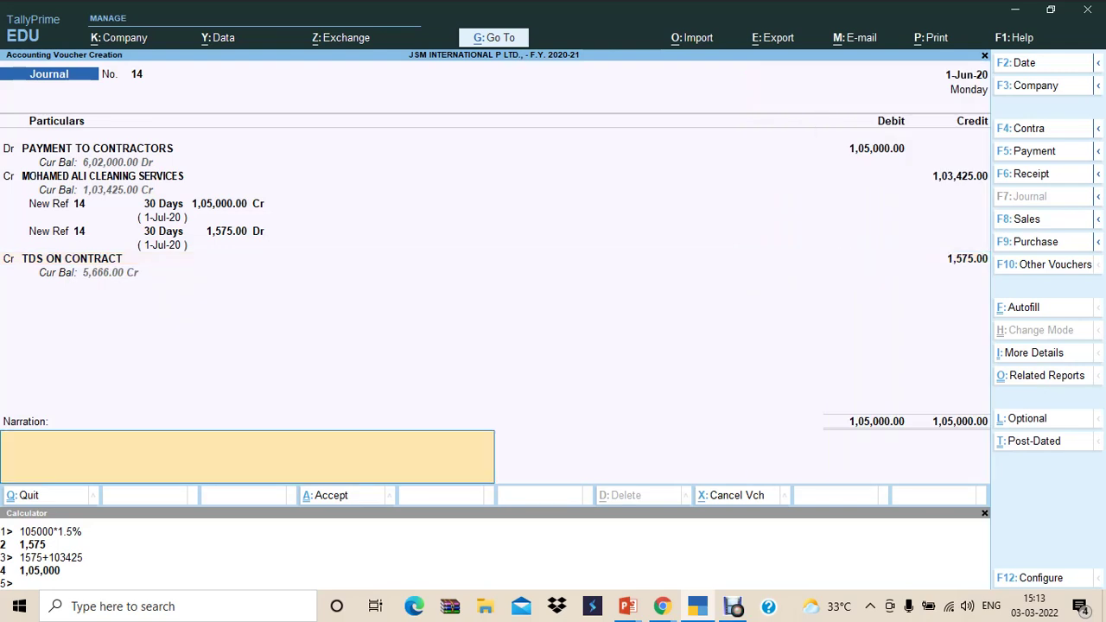
Step: Enter a narration describing the amount payable to the cleaning contractor as TDS on contract, and save the journal voucher
{"action": "type", "text": "BEING THE AMOUNT PAYABKLE TI"}
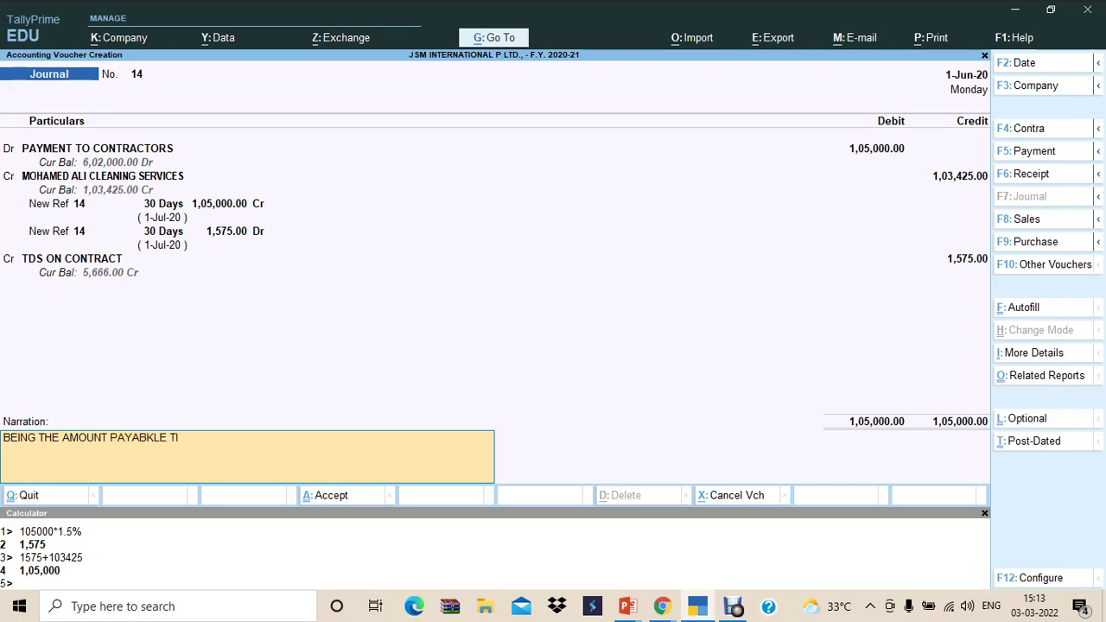
{"action": "key", "text": "BackSpace"}
{"action": "key", "text": "BackSpace"}
{"action": "key", "text": "BackSpace"}
{"action": "key", "text": "BackSpace"}
{"action": "key", "text": "BackSpace"}
{"action": "key", "text": "BackSpace"}
{"action": "type", "text": "LE TO MOHAMED ALI AS TDS ON CONTRACT"}
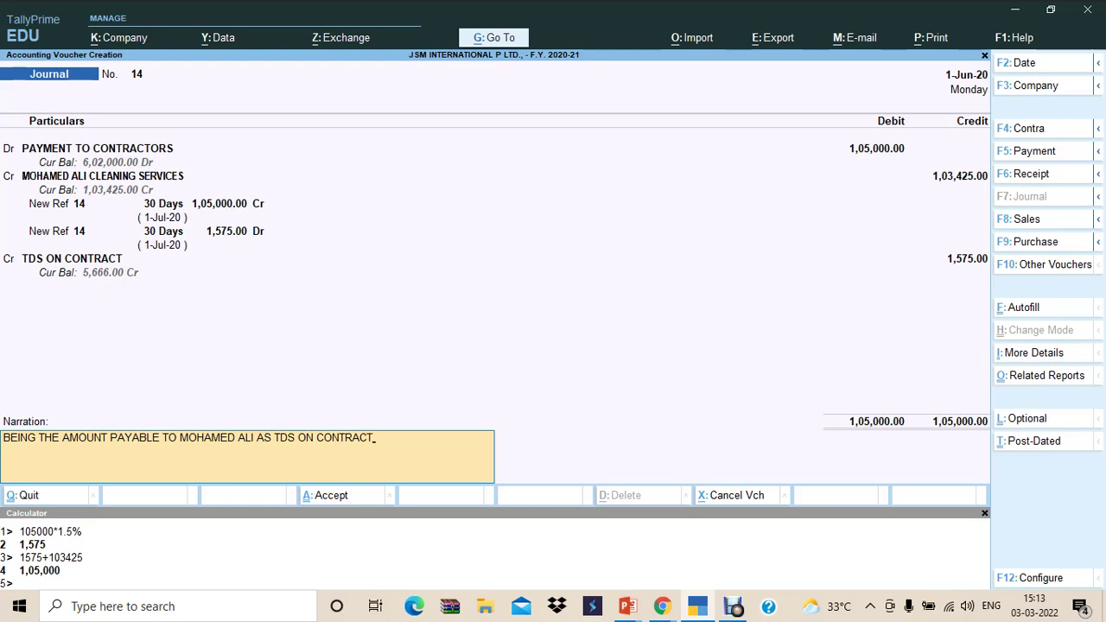
{"action": "key", "text": "Return"}
{"action": "key", "text": "Return"}
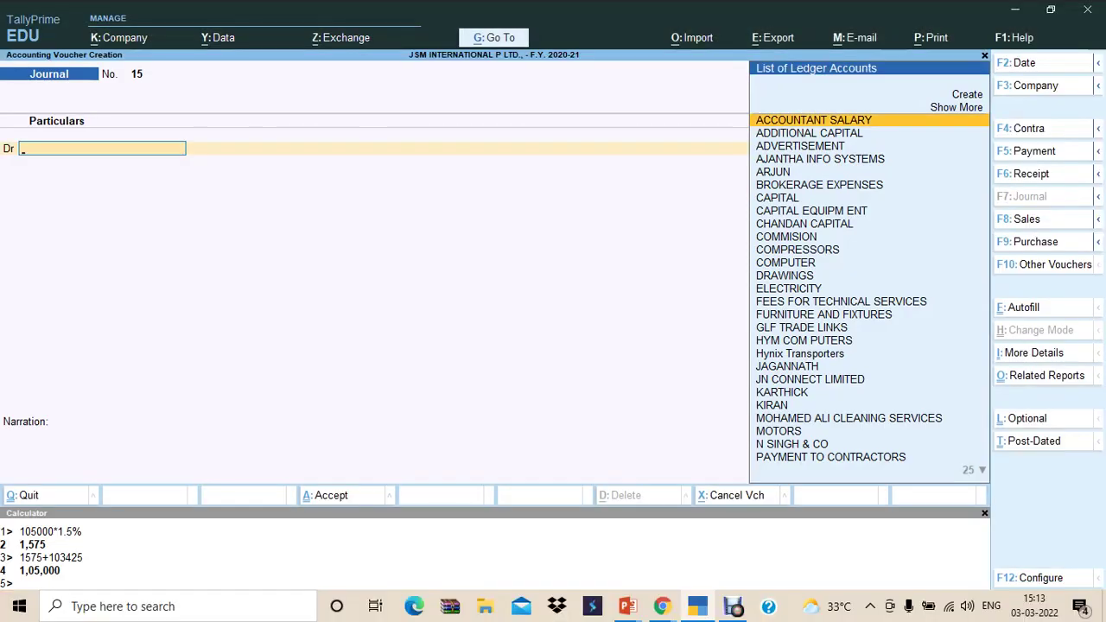
Step: Leave voucher entry and open the Form 26Q TDS report to examine its deduction details
{"action": "key", "text": "Escape"}
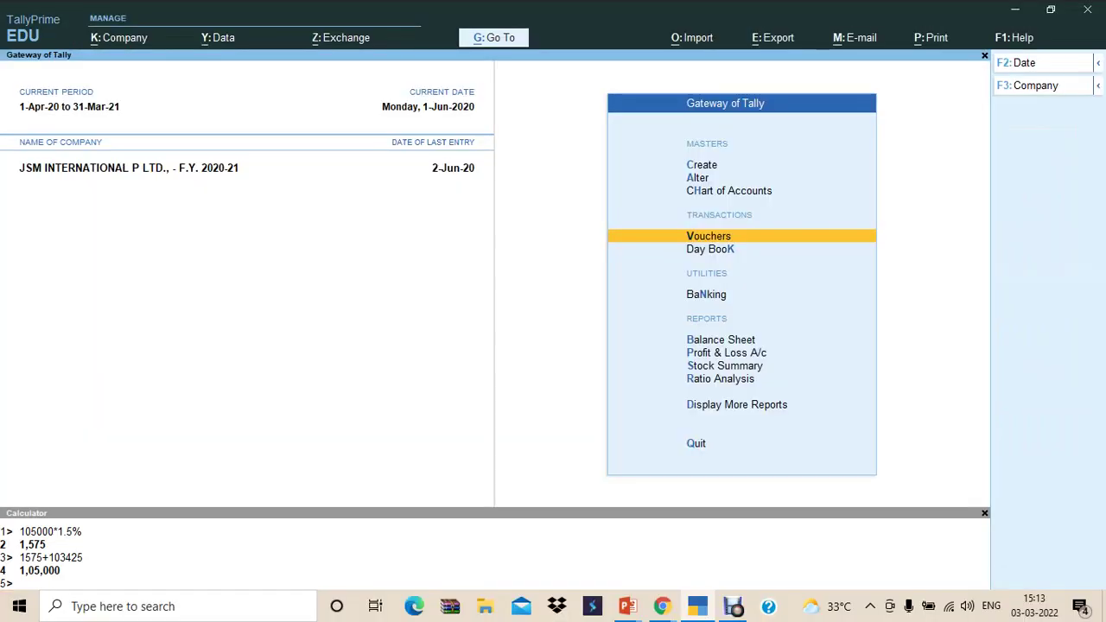
{"action": "key", "text": "d"}
{"action": "key", "text": "t"}
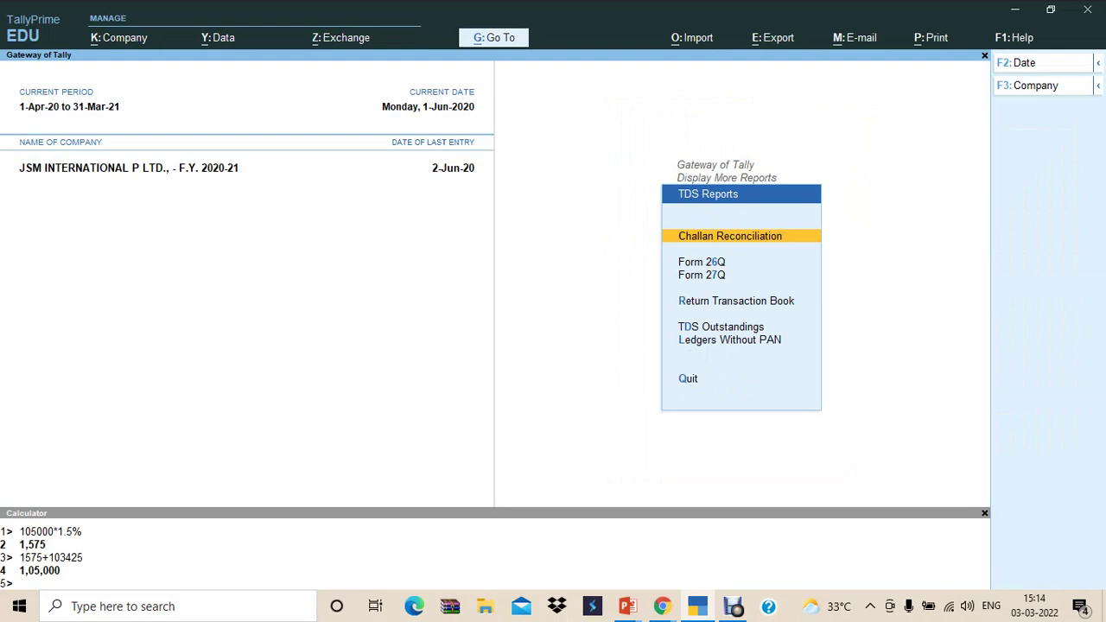
{"action": "key", "text": "6"}
{"action": "key", "text": "Down"}
{"action": "key", "text": "Down"}
{"action": "key", "text": "Down"}
{"action": "key", "text": "Down"}
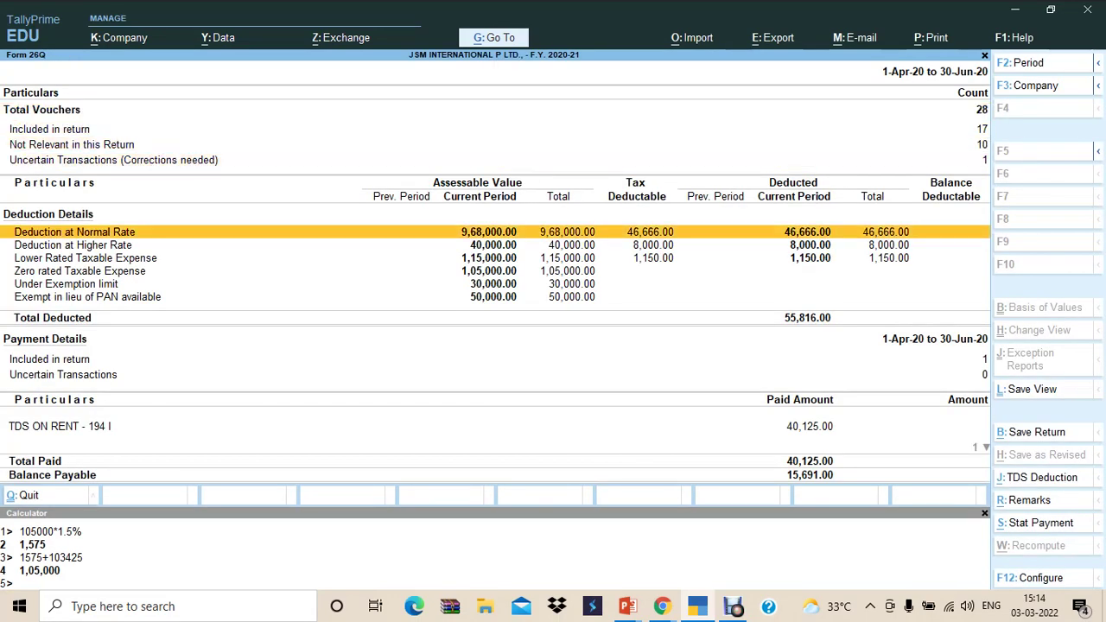
Step: Open the Deduction at Normal Rate details and examine the line for MOHAMED ALI CLEANING SERVICES
{"action": "key", "text": "Return"}
{"action": "key", "text": "Down"}
{"action": "key", "text": "Down"}
{"action": "key", "text": "Down"}
{"action": "key", "text": "Down"}
{"action": "key", "text": "Down"}
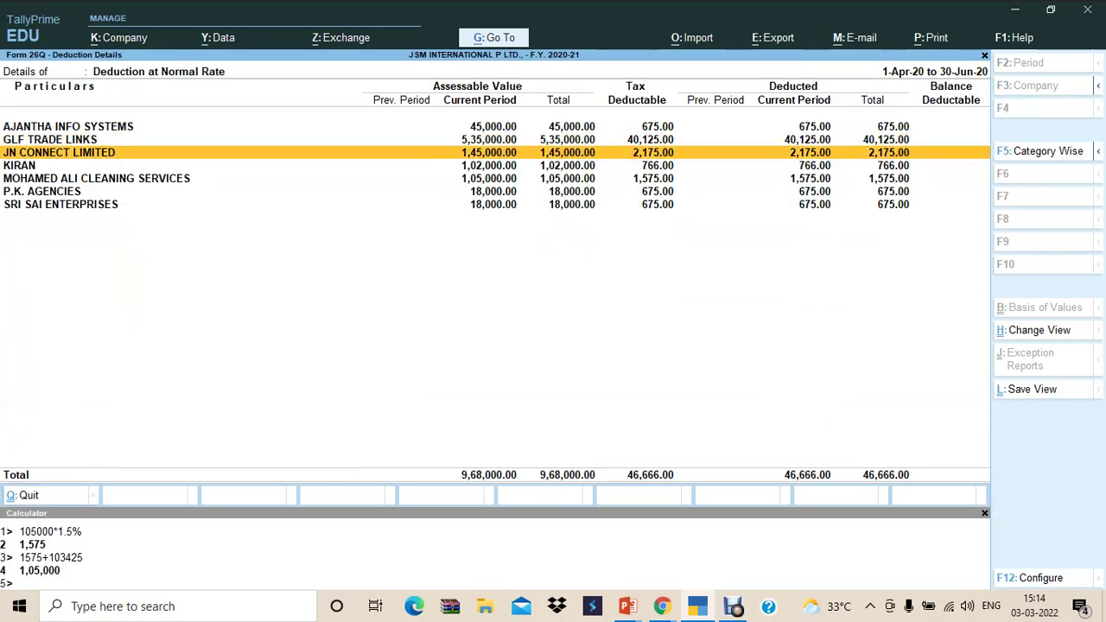
{"action": "key", "text": "Up"}
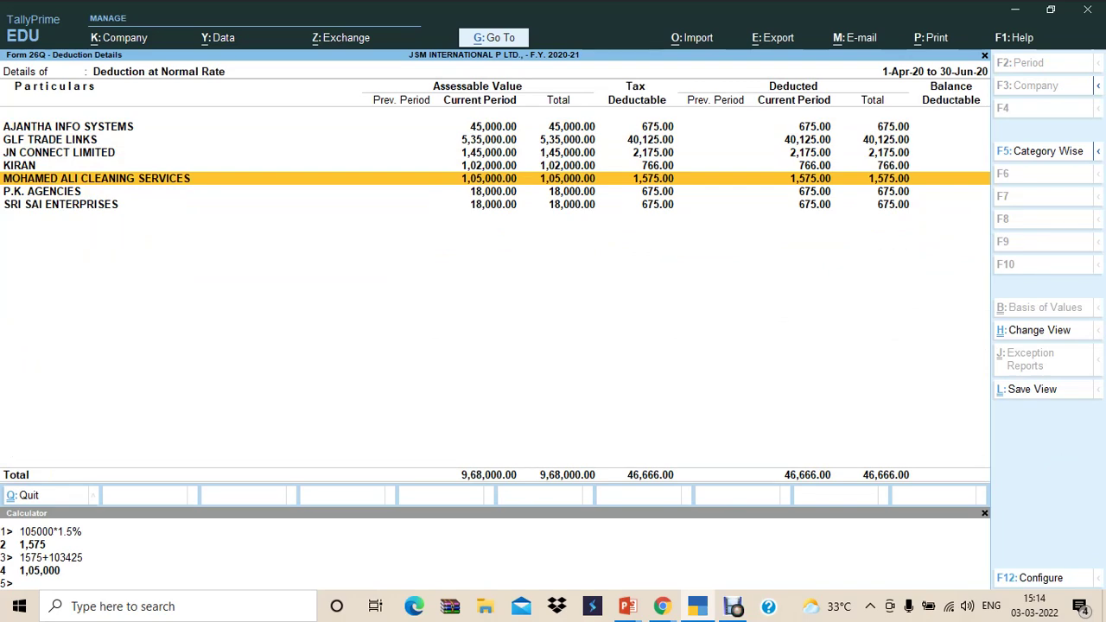
Step: Reopen the normal-rate deductions, view the entry behind MOHAMED ALI CLEANING SERVICES, and return to the Gateway of Tally
{"action": "key", "text": "Escape"}
{"action": "key", "text": "Return"}
{"action": "key", "text": "Down"}
{"action": "key", "text": "Down"}
{"action": "key", "text": "Down"}
{"action": "key", "text": "Down"}
{"action": "key", "text": "Return"}
{"action": "key", "text": "Escape"}
{"action": "key", "text": "Escape"}
{"action": "key", "text": "Escape"}
{"action": "key", "text": "Escape"}
{"action": "key", "text": "Escape"}
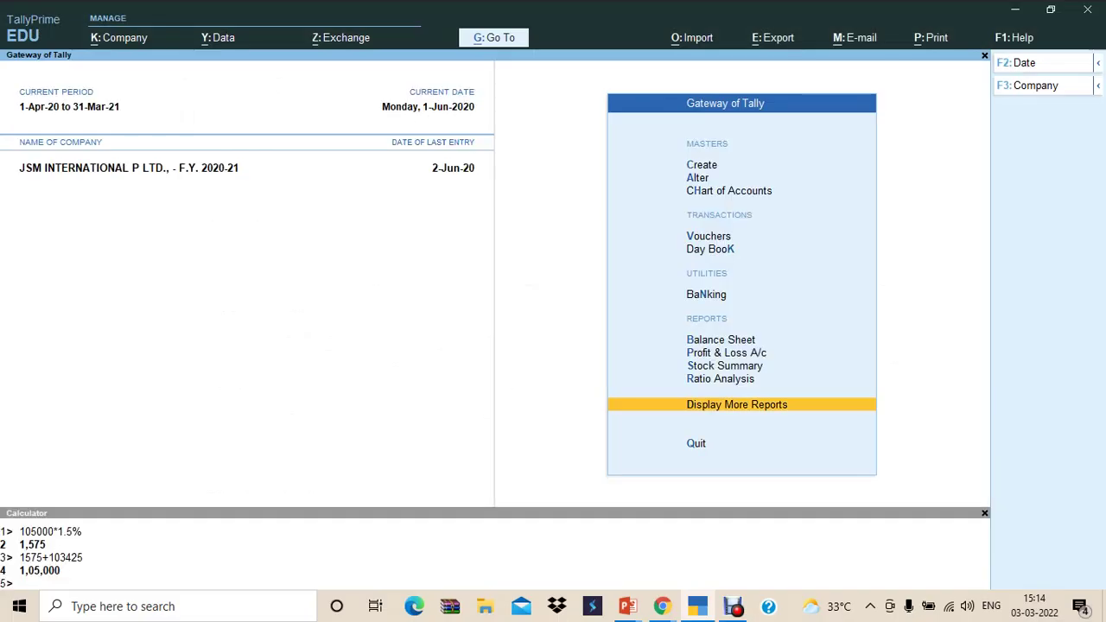
Step: Start a Debit Note voucher and set its entry mode to Accounting Invoice
{"action": "key", "text": "v"}
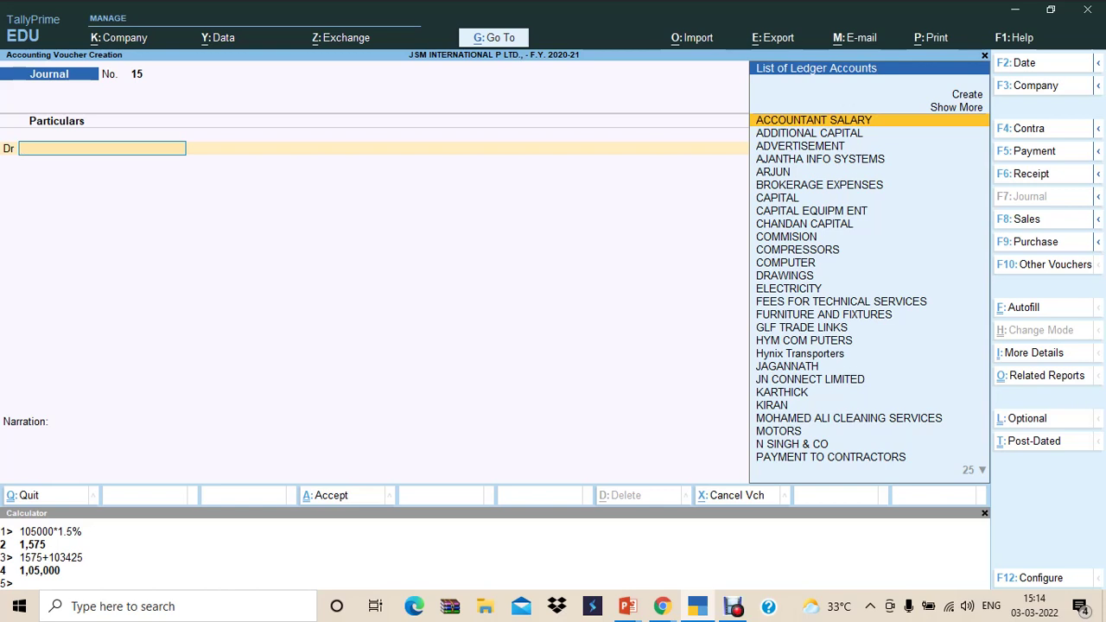
{"action": "key", "text": "F10"}
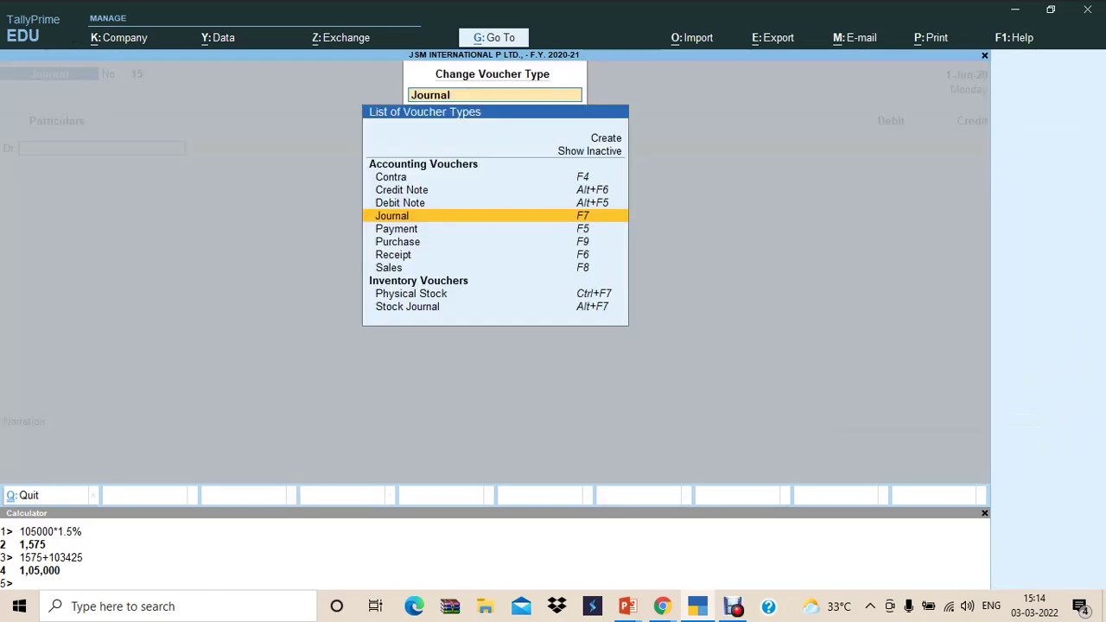
{"action": "left_click", "coordinate": [400, 202]}
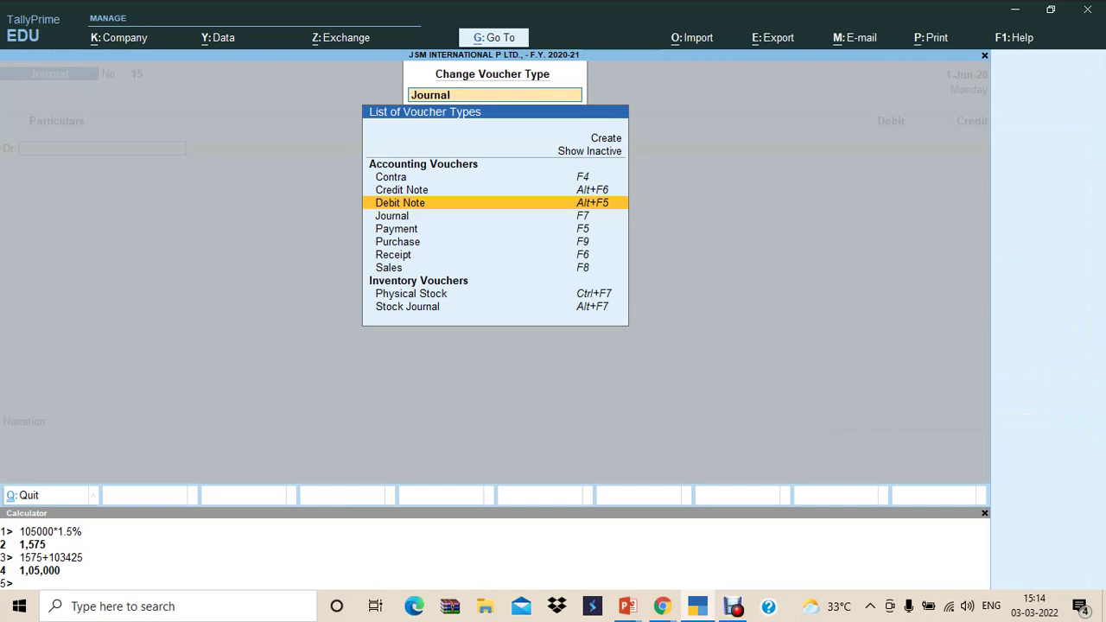
{"action": "key", "text": "Return"}
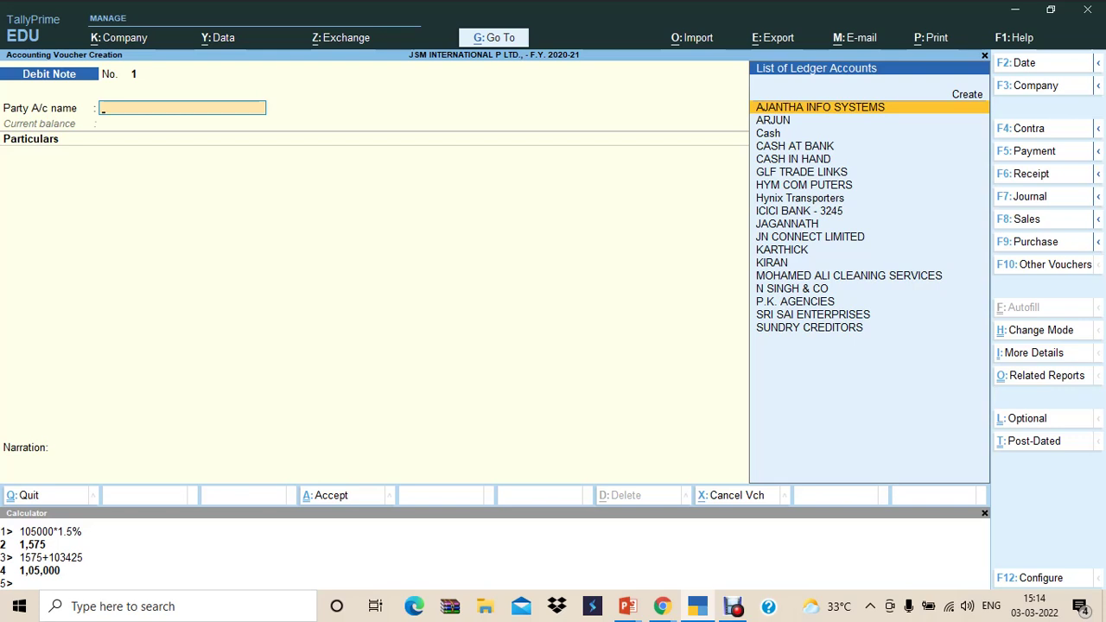
{"action": "key", "text": "alt"}
{"action": "key", "text": "ctrl+h"}
{"action": "key", "text": "Up"}
{"action": "key", "text": "Down"}
{"action": "key", "text": "Return"}
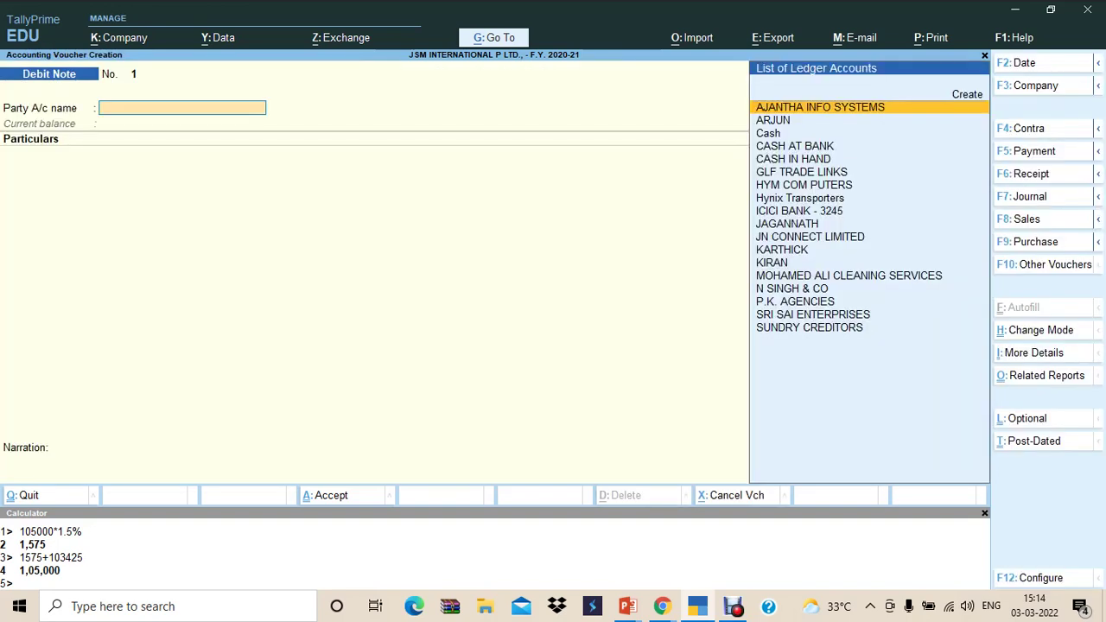
Step: Check the exercise instructions on the slide, return to the debit note, and set its voucher date to 2-6-2020
{"action": "key", "text": "alt+Tab"}
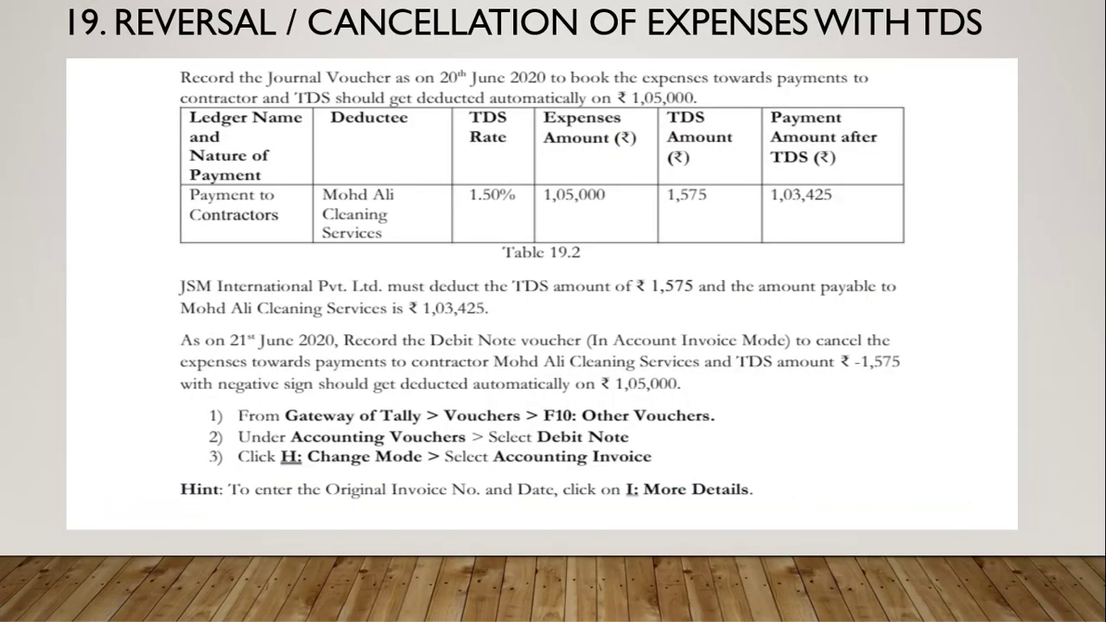
{"action": "key", "text": "alt+Tab"}
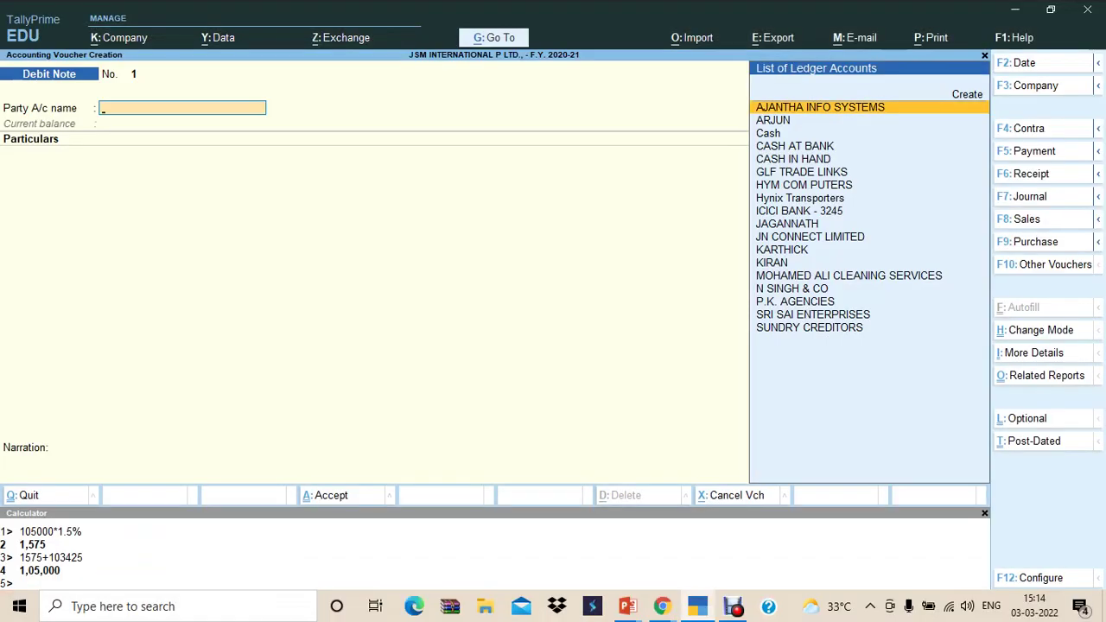
{"action": "key", "text": "F2"}
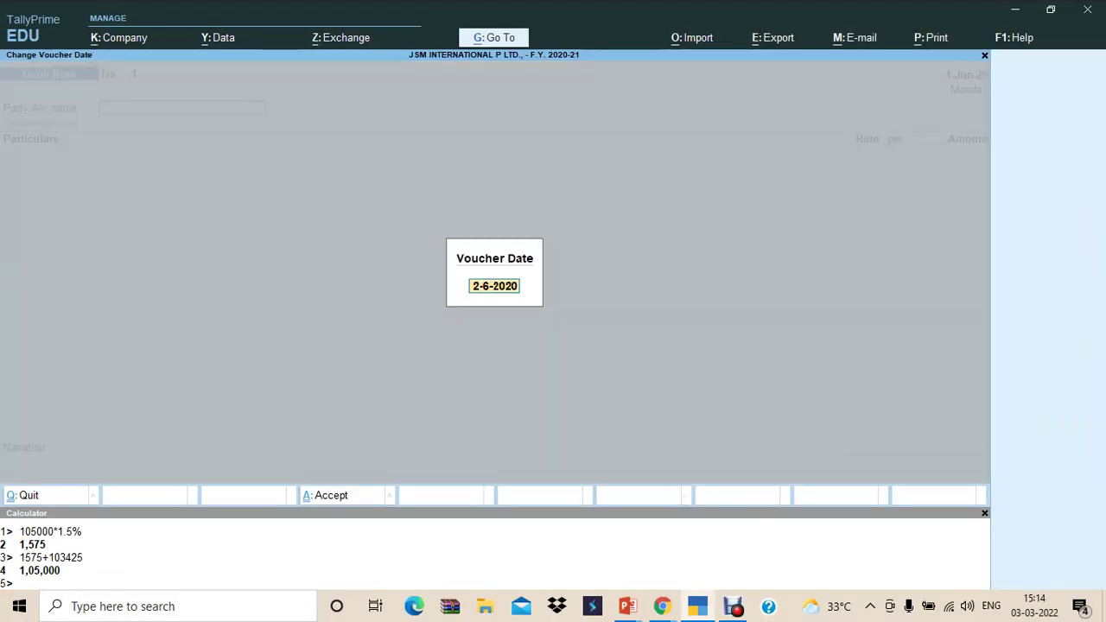
{"action": "type", "text": "2.6"}
{"action": "key", "text": "Return"}
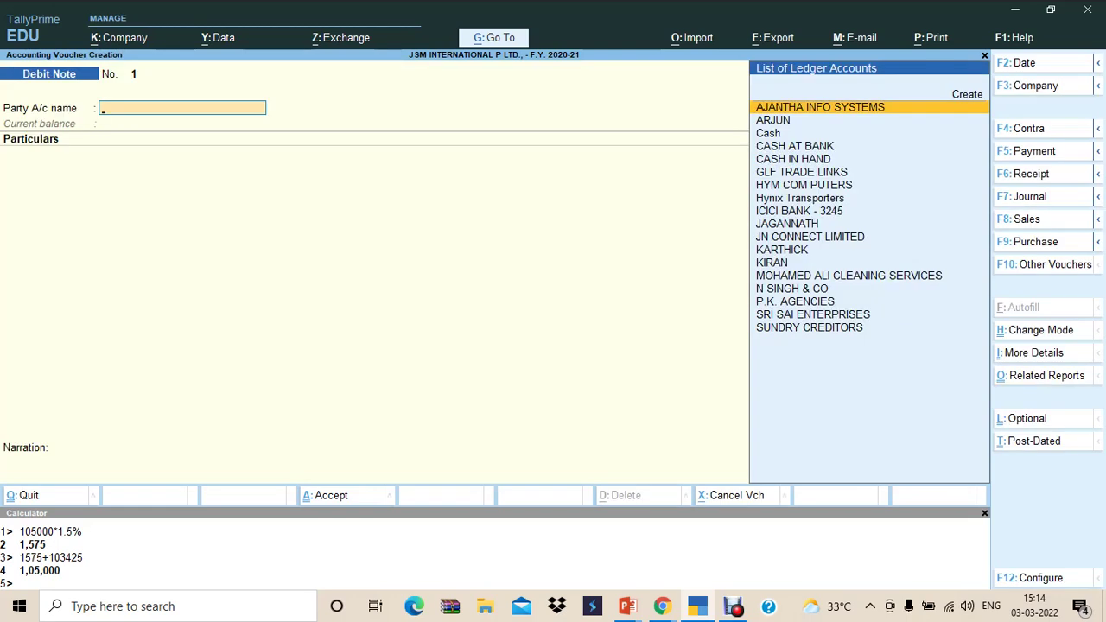
Step: Choose MOHAMED ALI CLEANING SERVICES as the debit note's party account and accept the default party details
{"action": "type", "text": "MOHAMED ALI CLEANING SERVICES"}
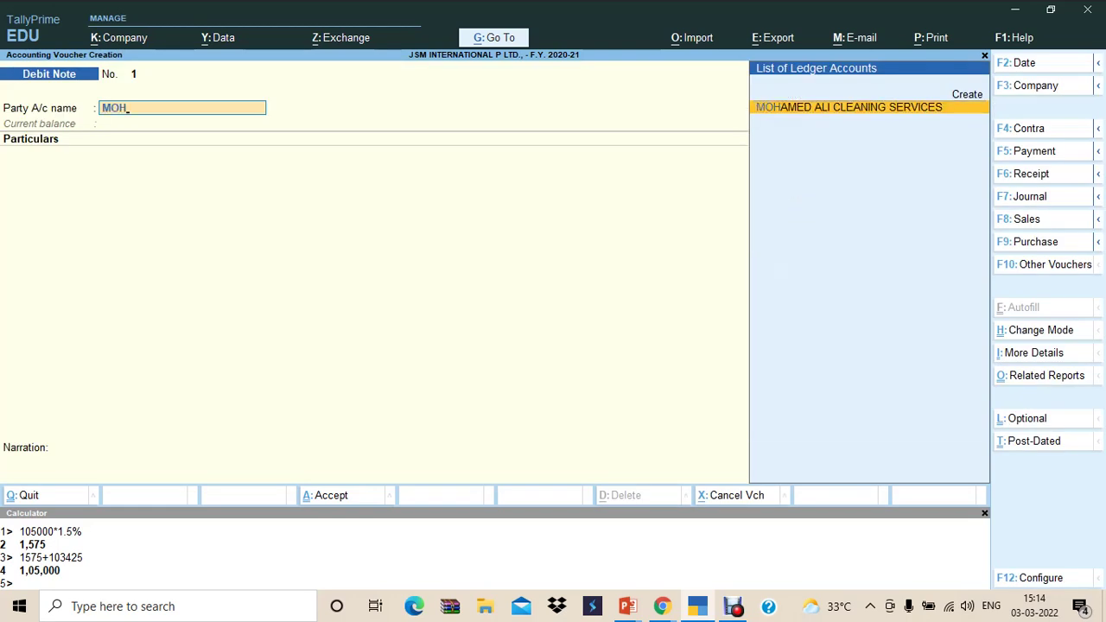
{"action": "key", "text": "Return"}
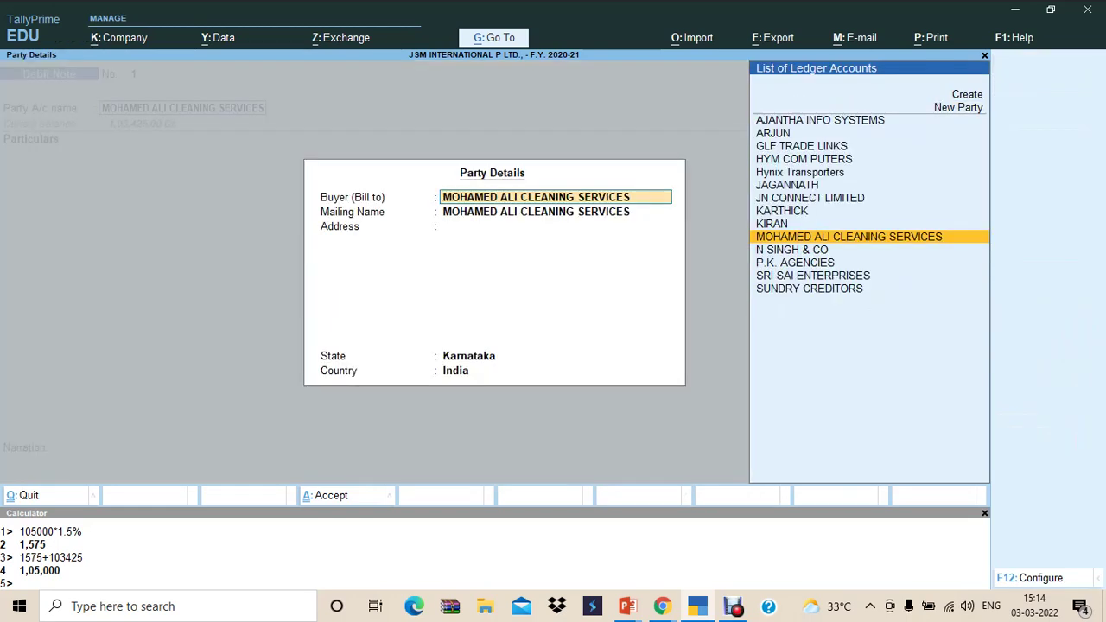
{"action": "key", "text": "ctrl+a"}
{"action": "key", "text": "Return"}
{"action": "key", "text": "Return"}
{"action": "key", "text": "ctrl+a"}
{"action": "key", "text": "alt"}
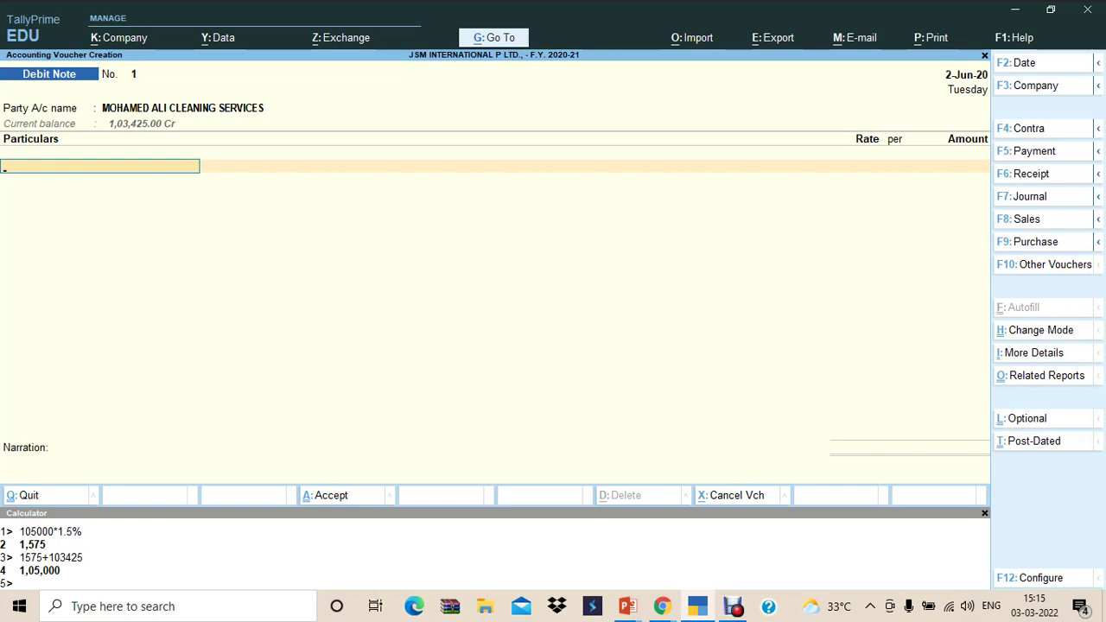
Step: Add the PAYMENT TO CONTRACTORS ledger to the debit note with an amount of 105000
{"action": "type", "text": "PAYMENT"}
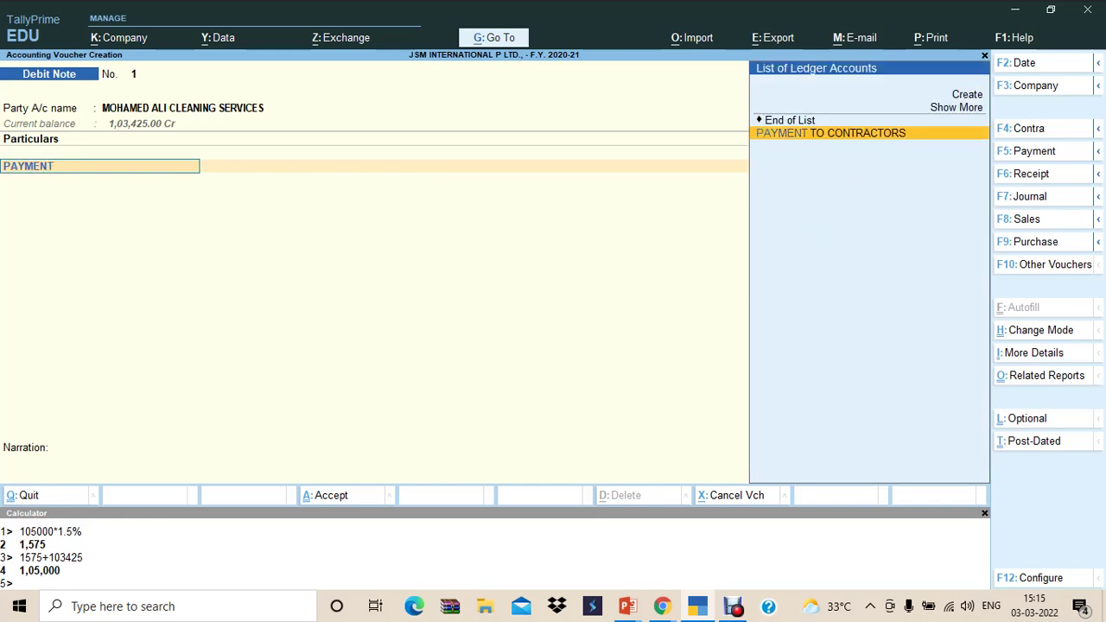
{"action": "key", "text": "Return"}
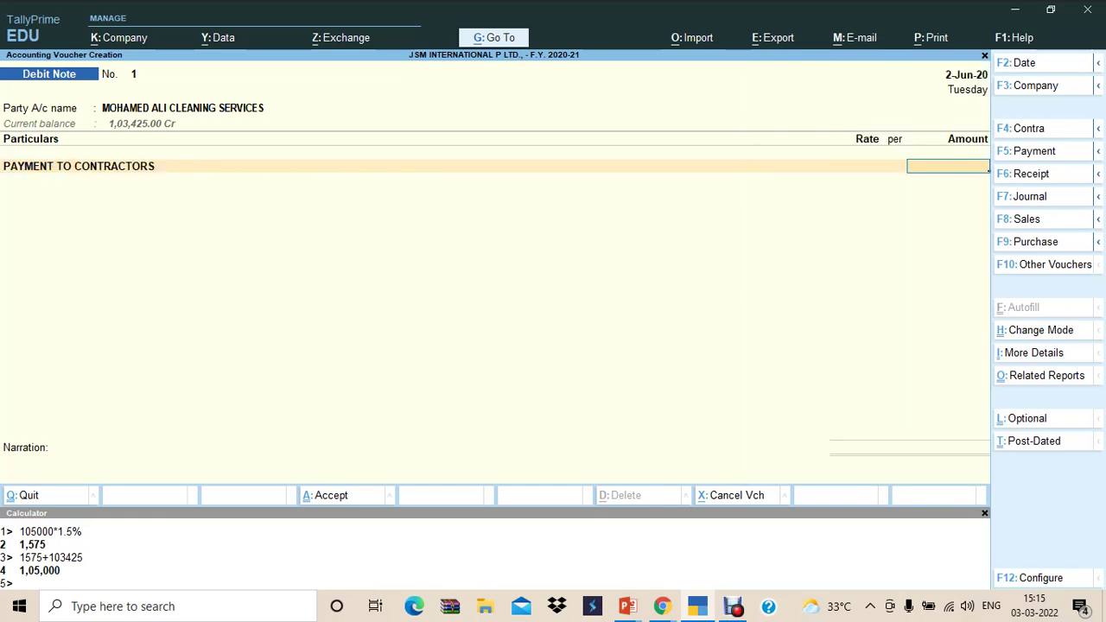
{"action": "type", "text": "105000"}
{"action": "key", "text": "Return"}
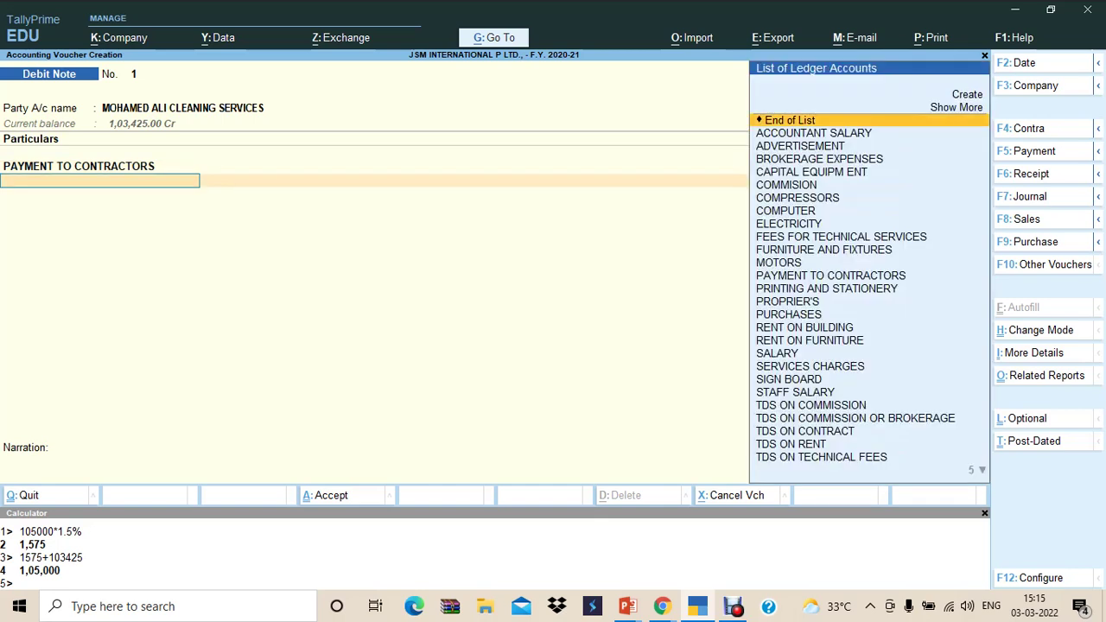
Step: Add the TDS ON CONTRACT ledger and allocate its TDS details against the reference Jrnl / 14 / 28
{"action": "type", "text": "TDS"}
{"action": "key", "text": "Down"}
{"action": "key", "text": "Down"}
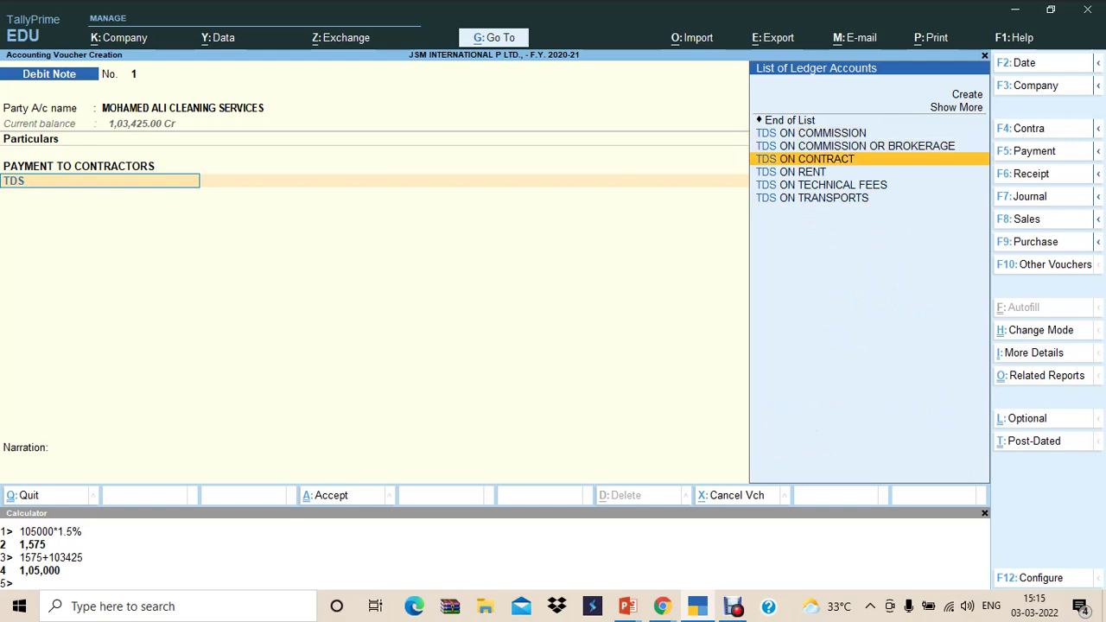
{"action": "key", "text": "Return"}
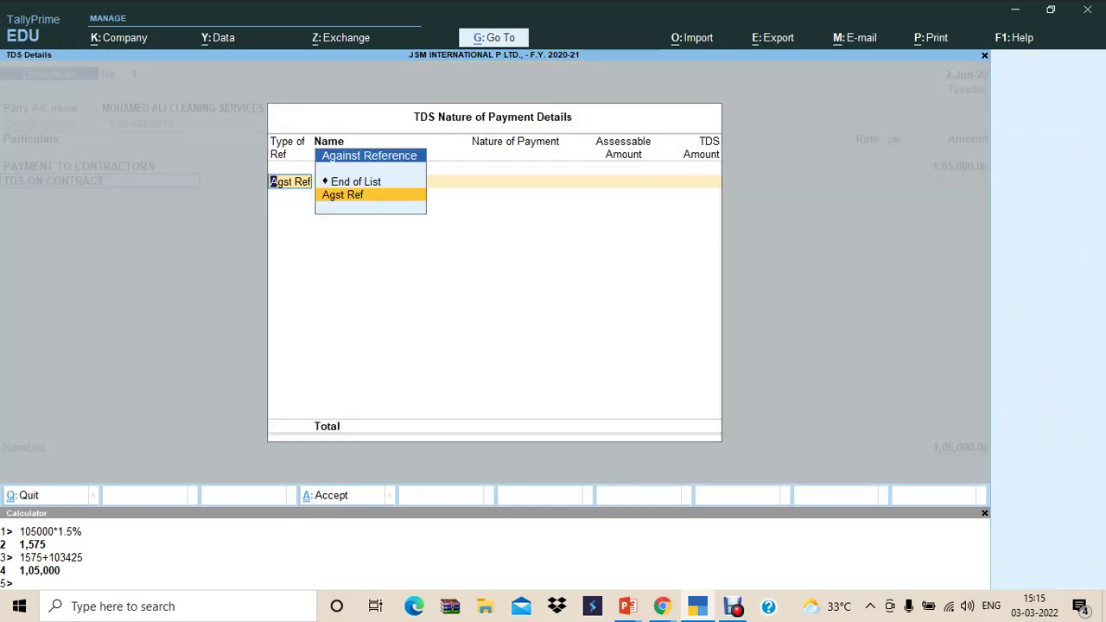
{"action": "key", "text": "Return"}
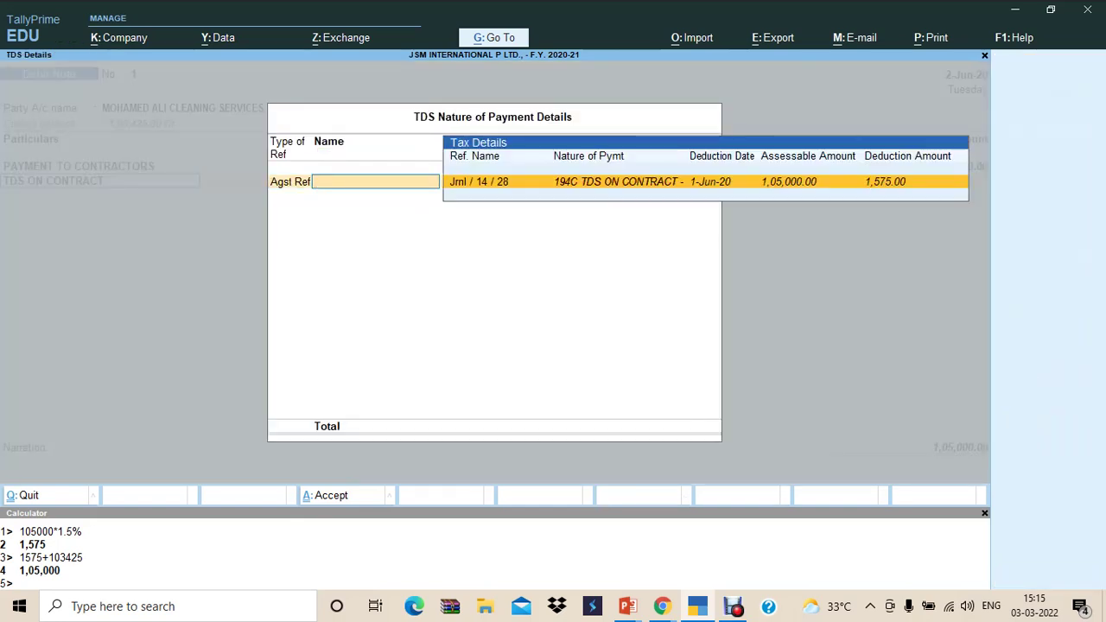
{"action": "key", "text": "Return"}
{"action": "key", "text": "Return"}
{"action": "key", "text": "Return"}
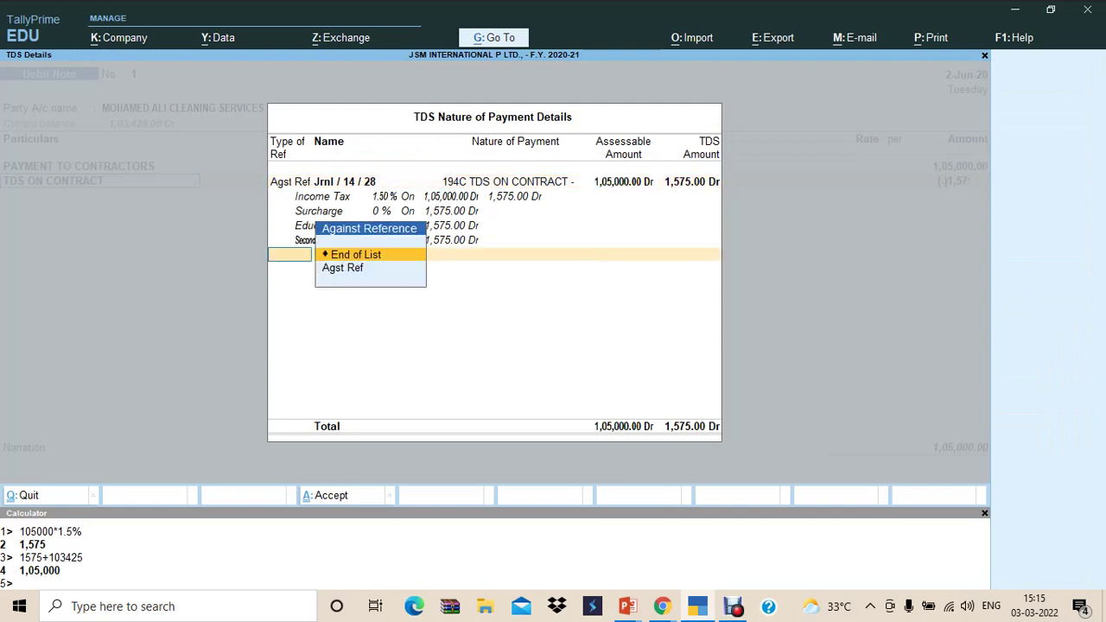
{"action": "key", "text": "Return"}
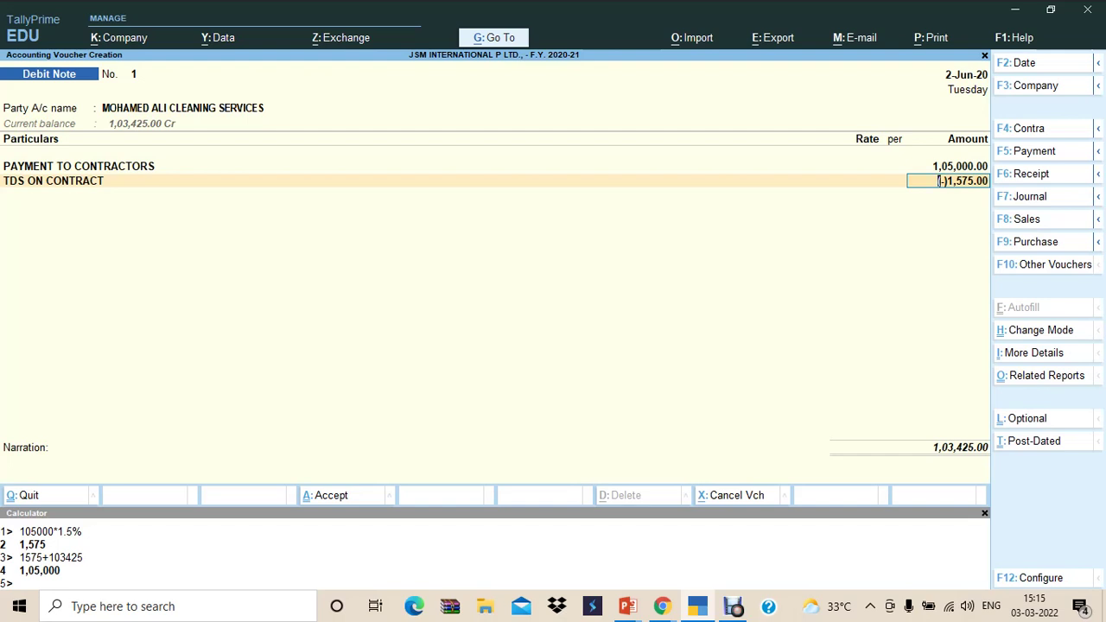
Step: Accept the TDS amount, save the debit note without a narration, and leave voucher entry
{"action": "key", "text": "Return"}
{"action": "key", "text": "Return"}
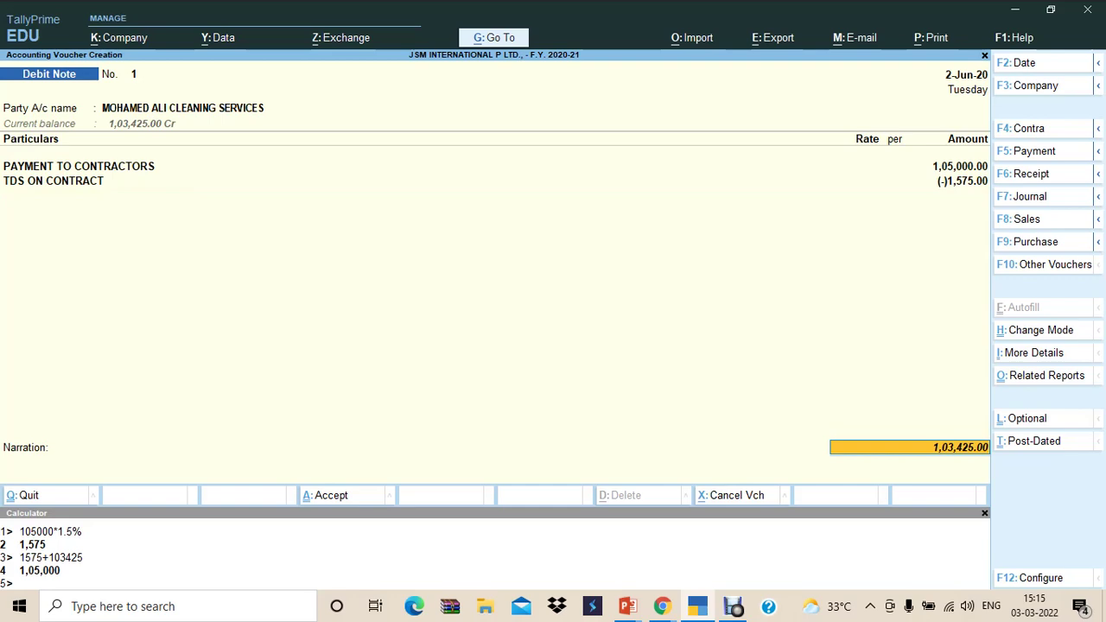
{"action": "key", "text": "Return"}
{"action": "key", "text": "Return"}
{"action": "key", "text": "Return"}
{"action": "key", "text": "Return"}
{"action": "key", "text": "Return"}
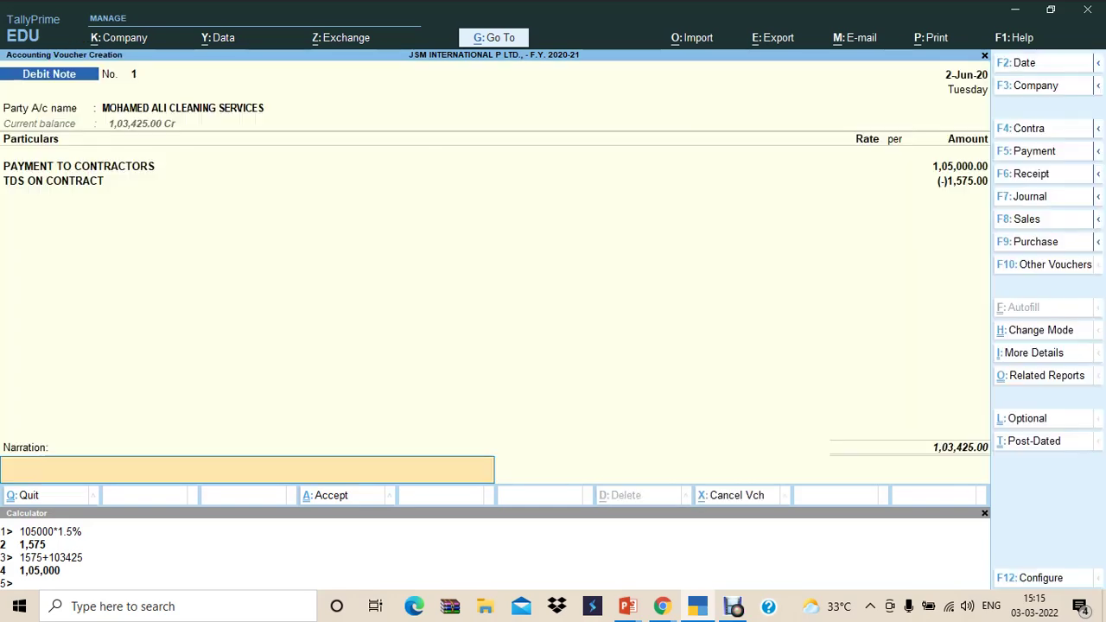
{"action": "key", "text": "Return"}
{"action": "key", "text": "Return"}
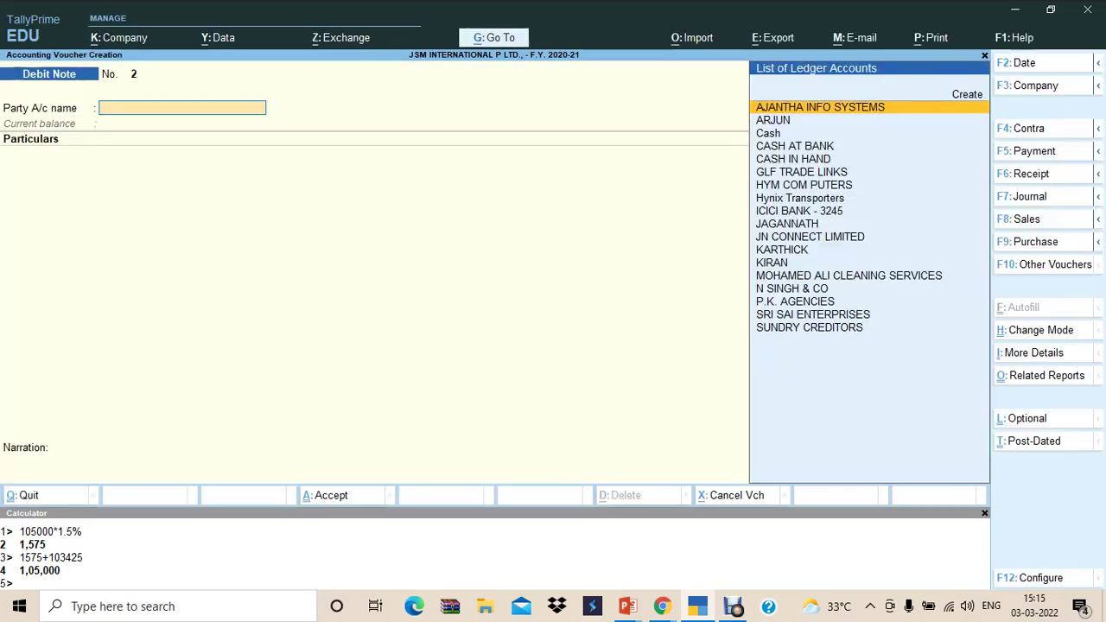
{"action": "key", "text": "Escape"}
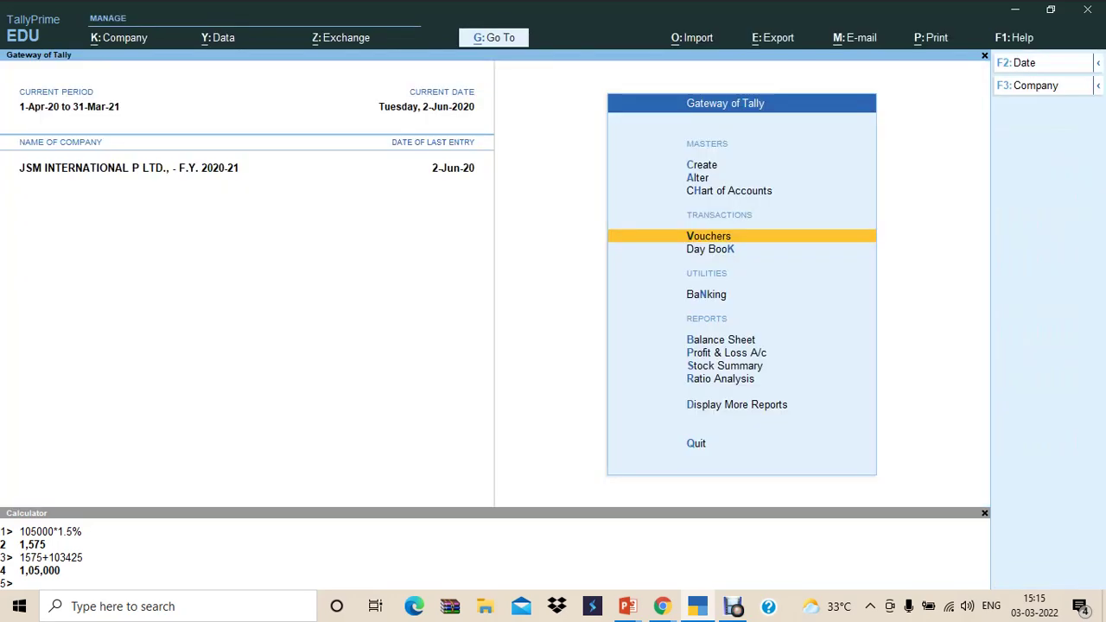
Step: Open the MOHAMED ALI CLEANING SERVICES ledger from 1-4-20, examine its journal and debit note entries, and return to the Gateway of Tally
{"action": "key", "text": "d"}
{"action": "type", "text": "alMOH"}
{"action": "key", "text": "Return"}
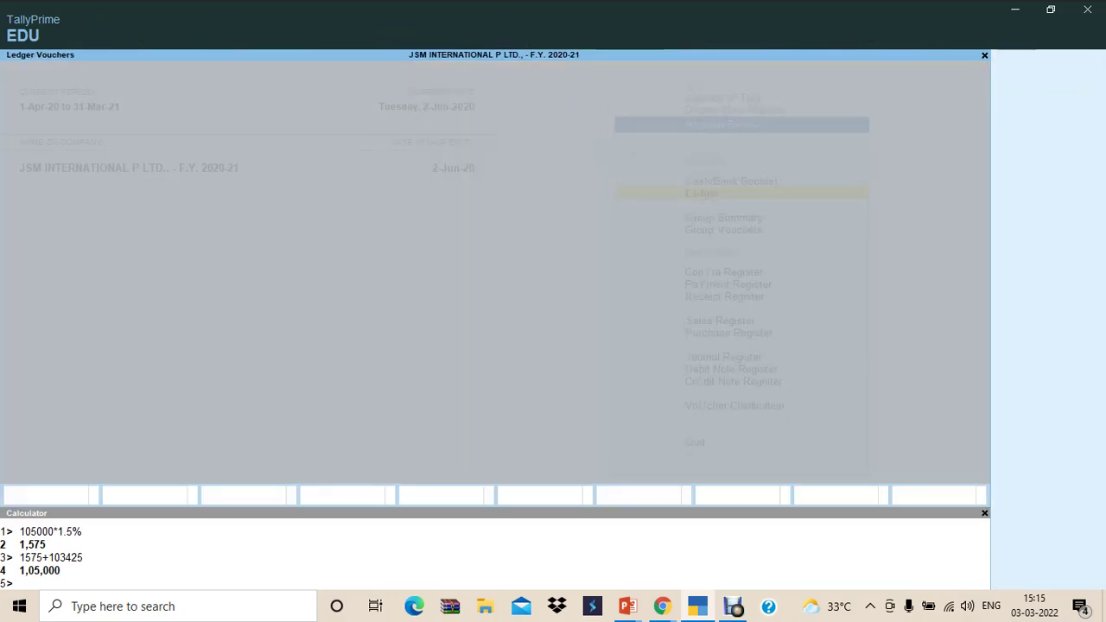
{"action": "key", "text": "alt+F2"}
{"action": "type", "text": "1-4-20"}
{"action": "key", "text": "Return"}
{"action": "key", "text": "Return"}
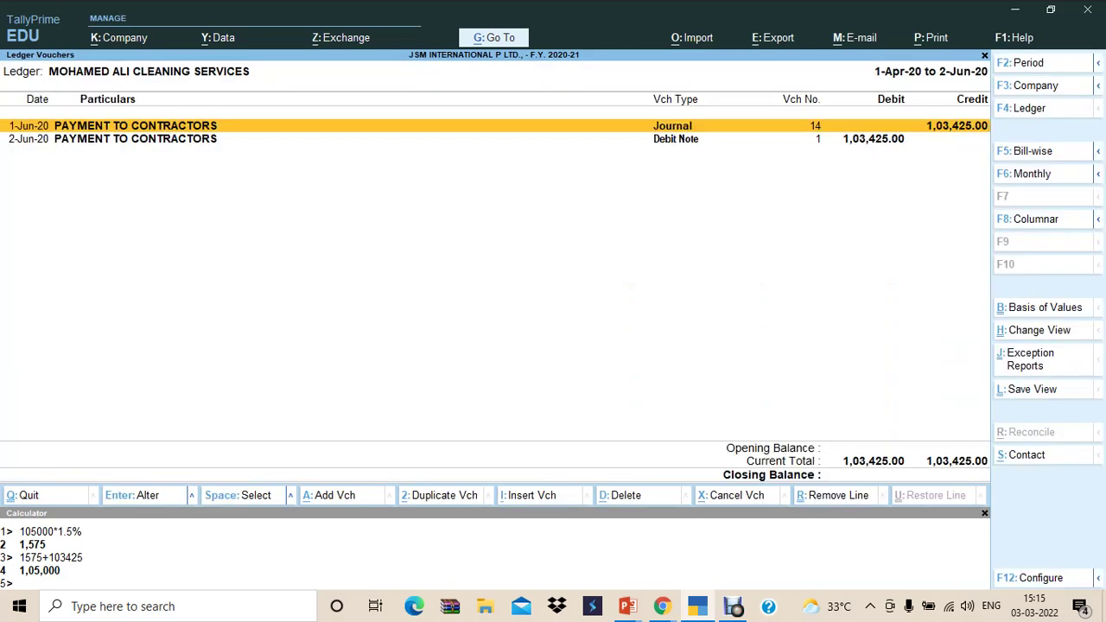
{"action": "key", "text": "Down"}
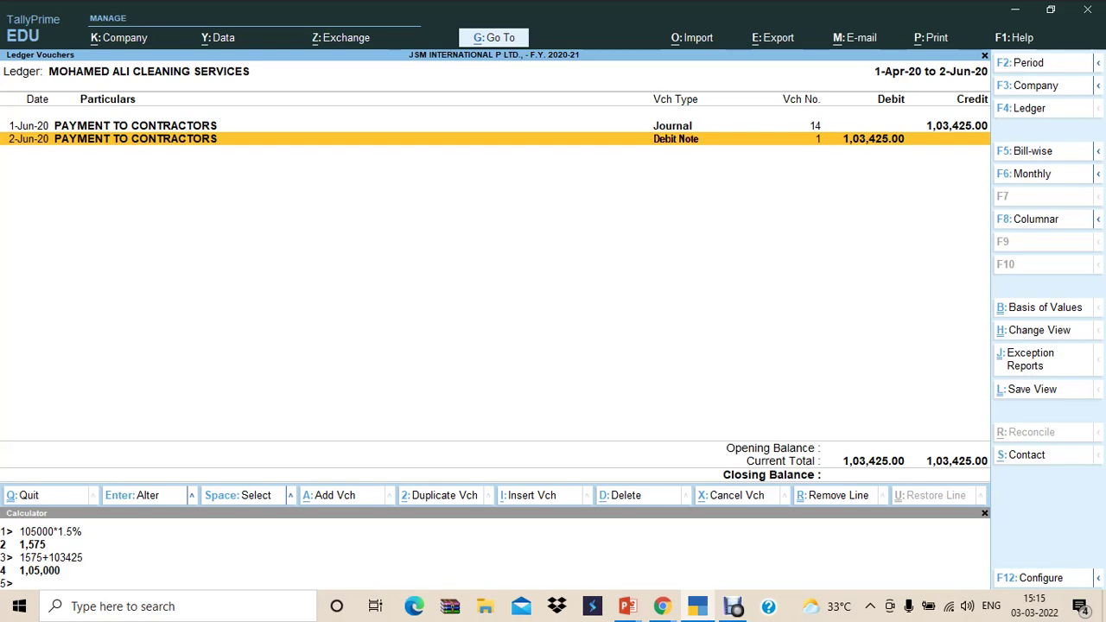
{"action": "key", "text": "Escape"}
{"action": "key", "text": "Escape"}
{"action": "key", "text": "Escape"}
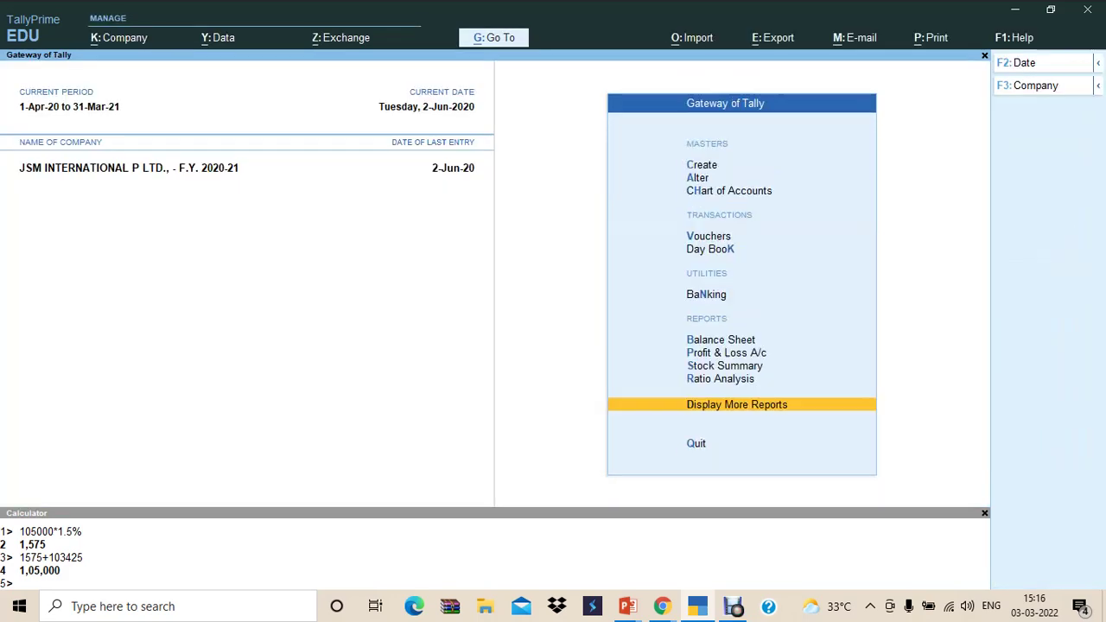
Step: Open the Form 26Q TDS report and display its Deduction at Normal Rate details
{"action": "key", "text": "Return"}
{"action": "key", "text": "d"}
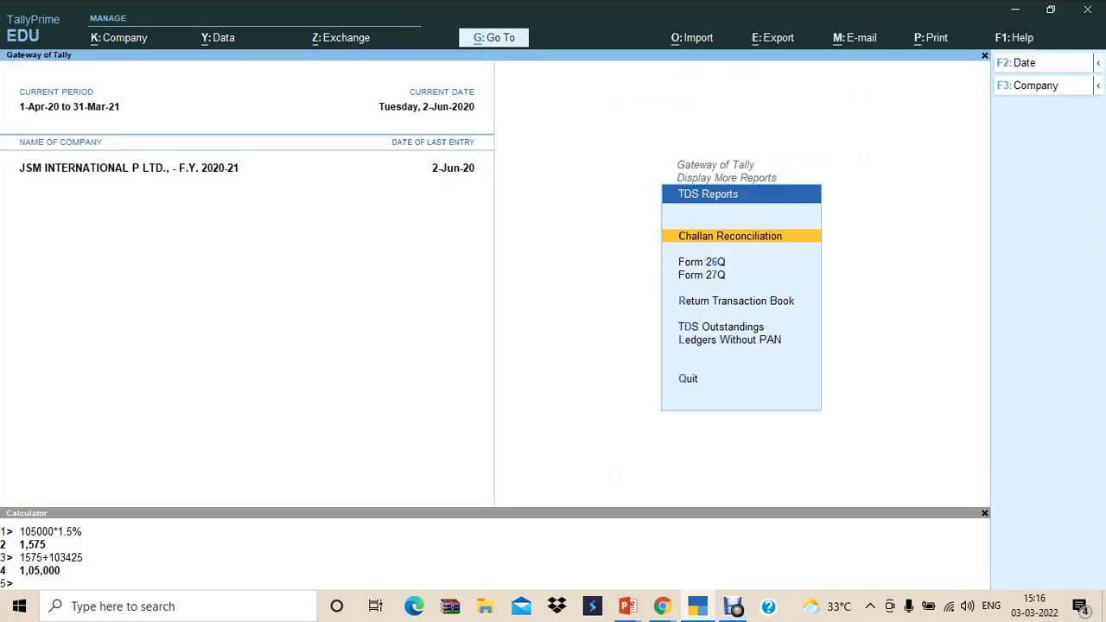
{"action": "key", "text": "6"}
{"action": "key", "text": "Down"}
{"action": "key", "text": "Down"}
{"action": "key", "text": "Down"}
{"action": "key", "text": "Down"}
{"action": "key", "text": "Up"}
{"action": "key", "text": "Return"}
Step: Examine the MOHAMED ALI CLEANING SERVICES line in the normal-rate deductions and return to the Gateway of Tally
{"action": "key", "text": "Down"}
{"action": "key", "text": "Down"}
{"action": "key", "text": "Down"}
{"action": "key", "text": "Down"}
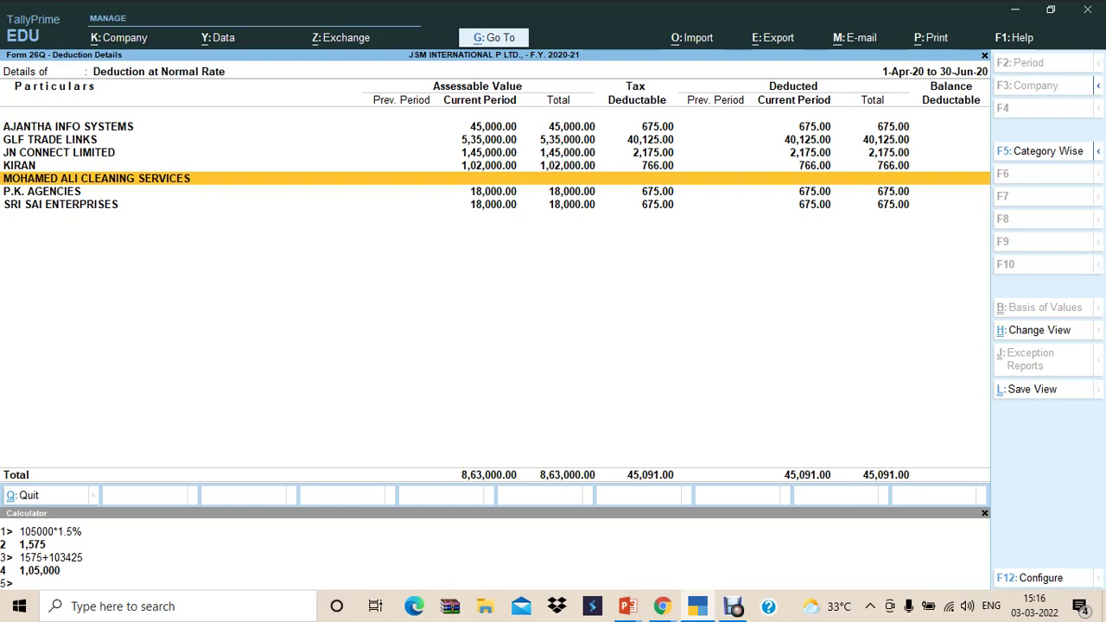
{"action": "key", "text": "Escape"}
{"action": "key", "text": "Escape"}
{"action": "key", "text": "Escape"}
{"action": "key", "text": "Escape"}
{"action": "key", "text": "Escape"}
{"action": "key", "text": "Escape"}
{"action": "key", "text": "Escape"}
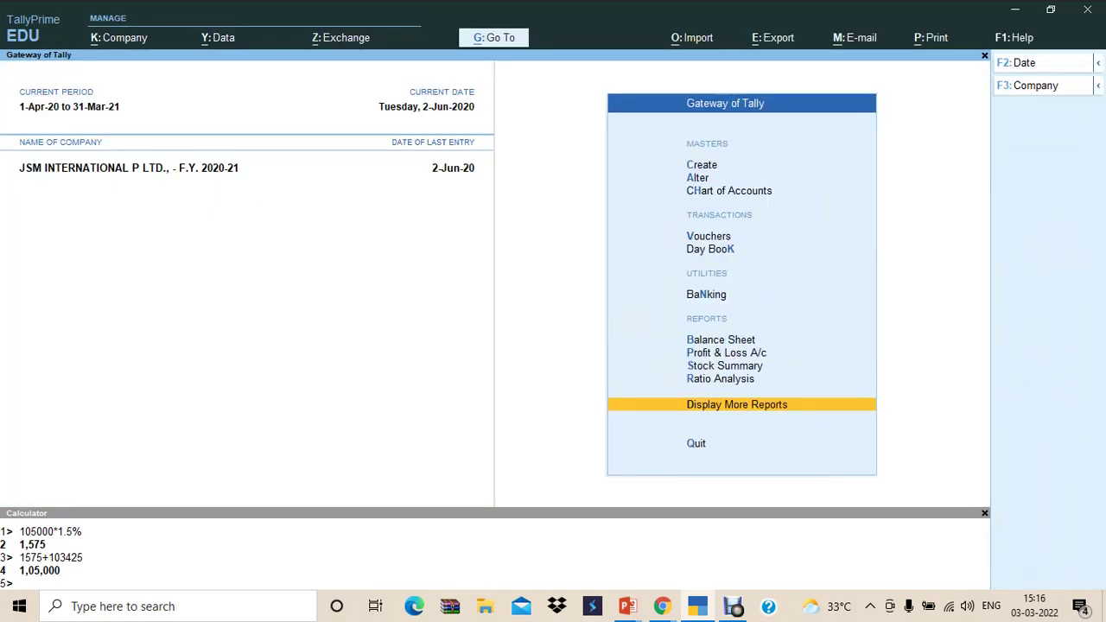
Step: Review the slide on reversing expenses with TDS and switch back to TallyPrime
{"action": "key", "text": "alt+Tab"}
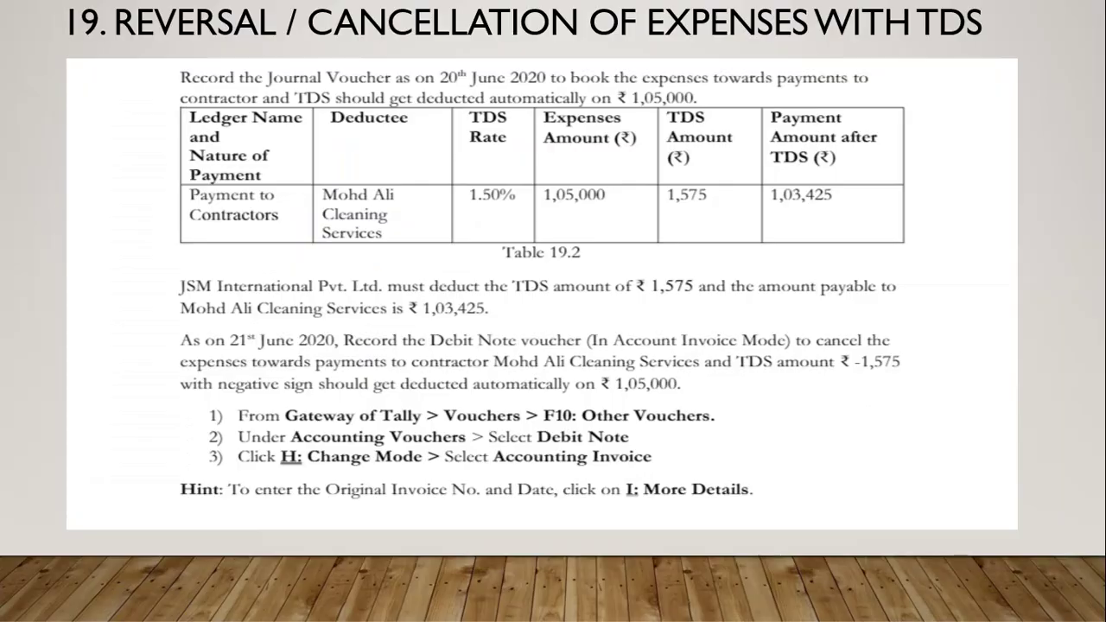
{"action": "key", "text": "alt+Tab"}
{"action": "key", "text": "Tab"}
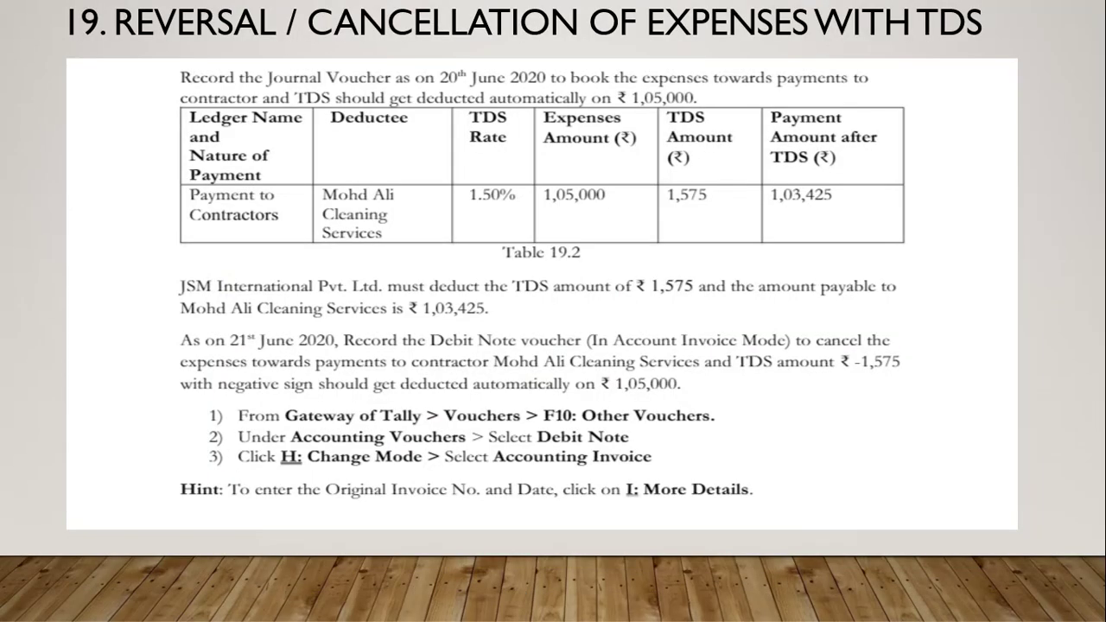
{"action": "key", "text": "alt+Tab"}
{"action": "key", "text": "alt+Tab"}
{"action": "key", "text": "Tab"}
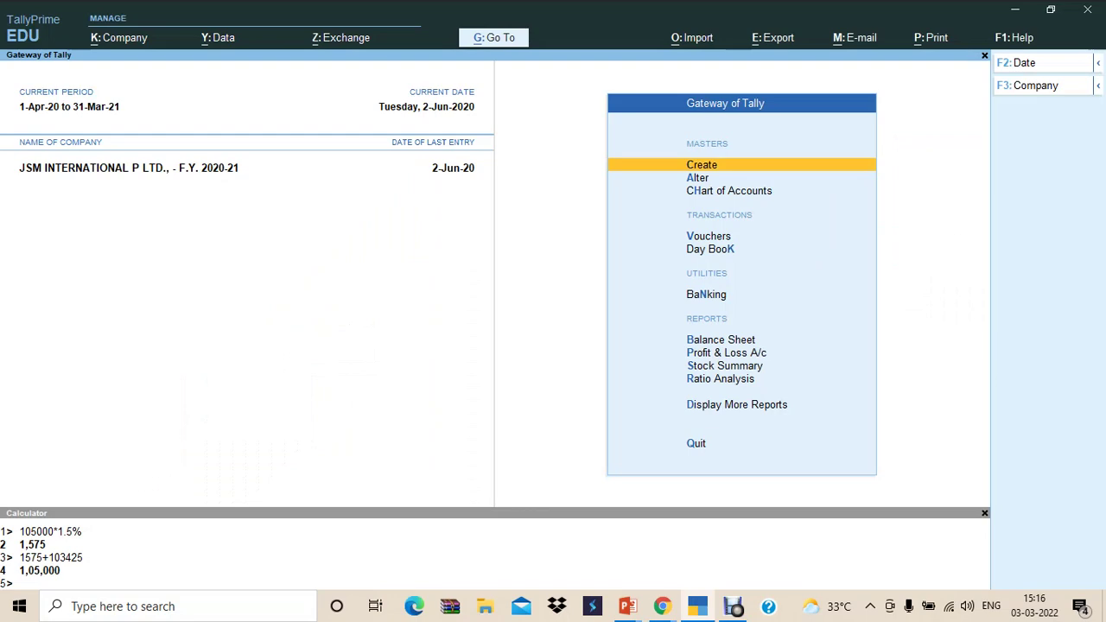
Step: Open the MOHAMED ALI CLEANING SERVICES ledger from the account books and delete its Journal voucher 14
{"action": "key", "text": "d"}
{"action": "type", "text": "a"}
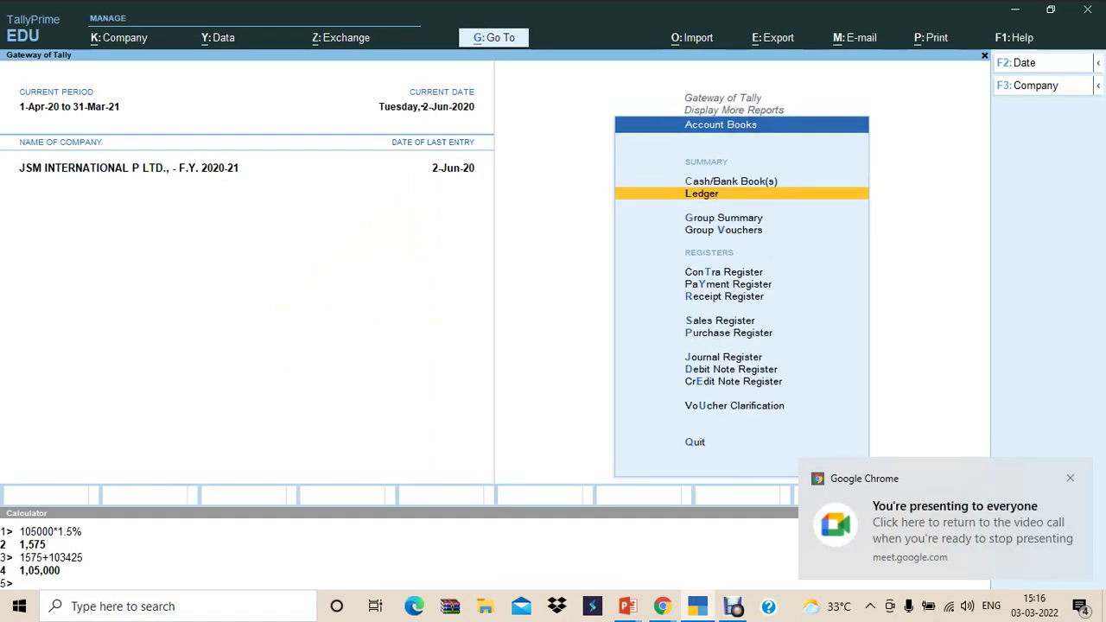
{"action": "type", "text": "lMOH"}
{"action": "key", "text": "Return"}
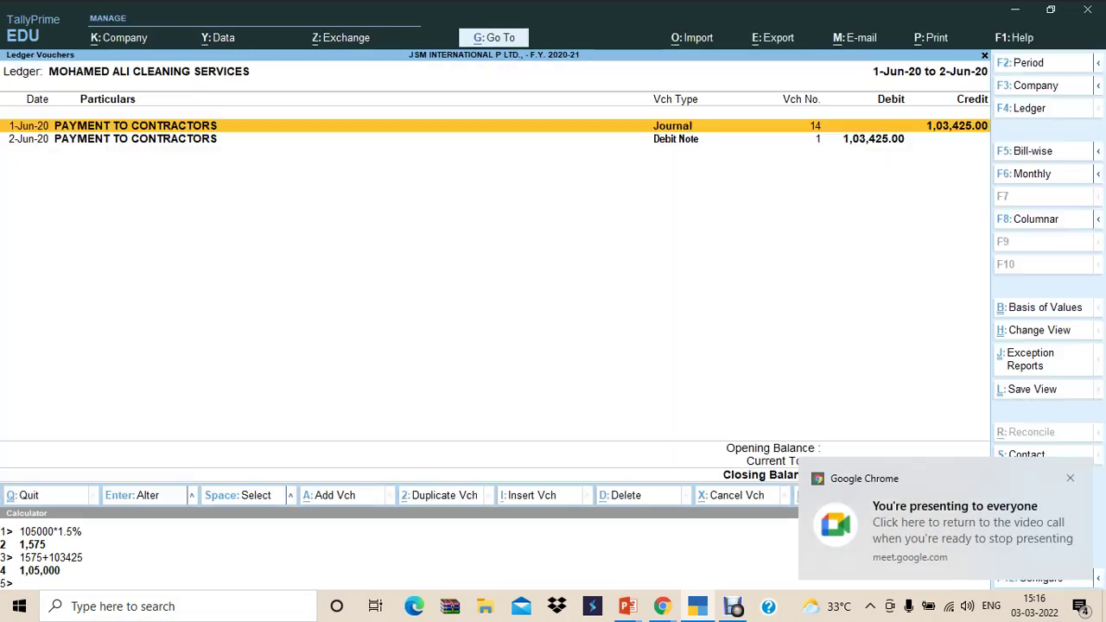
{"action": "key", "text": "Return"}
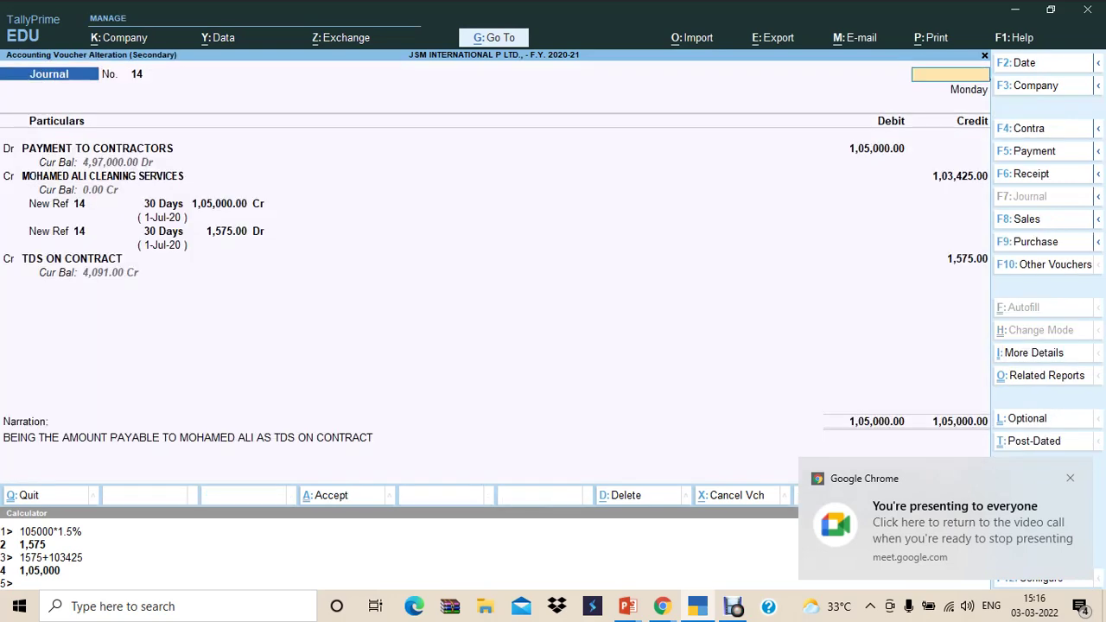
{"action": "key", "text": "alt+d"}
{"action": "key", "text": "Return"}
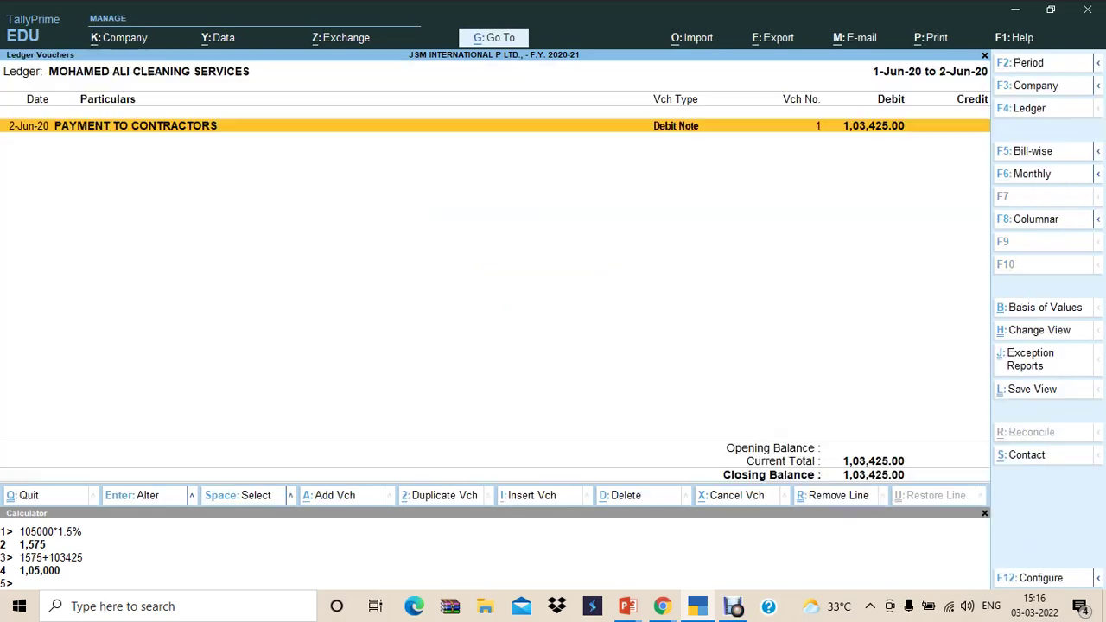
Step: Delete Debit Note 1 from the MOHAMED ALI CLEANING SERVICES ledger and return to the Gateway of Tally
{"action": "key", "text": "Return"}
{"action": "key", "text": "alt+d"}
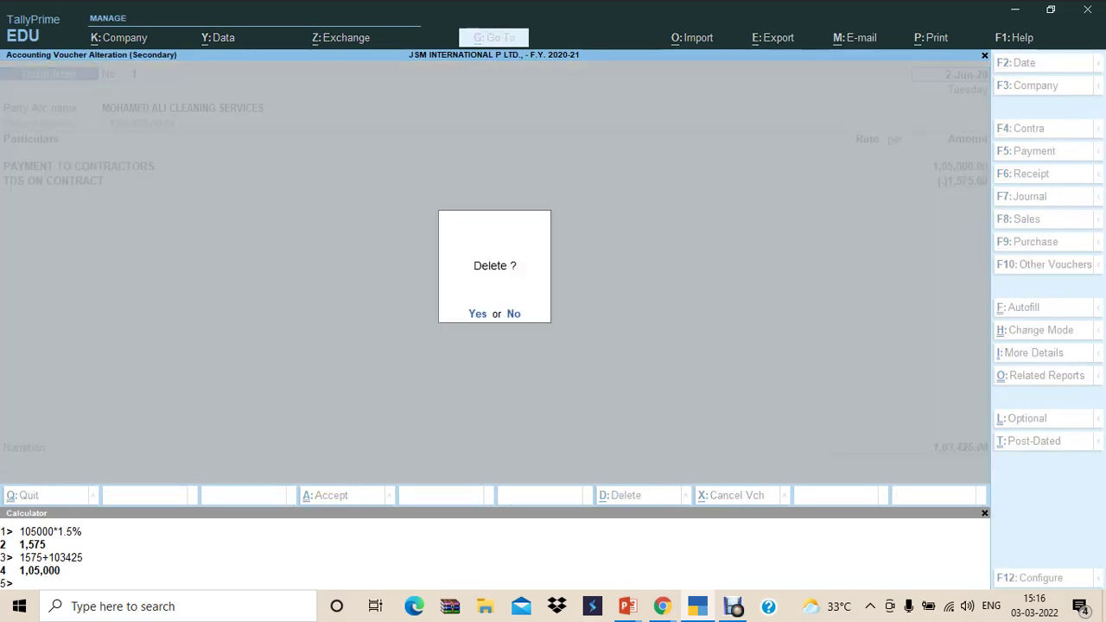
{"action": "key", "text": "Return"}
{"action": "key", "text": "Escape"}
{"action": "key", "text": "Escape"}
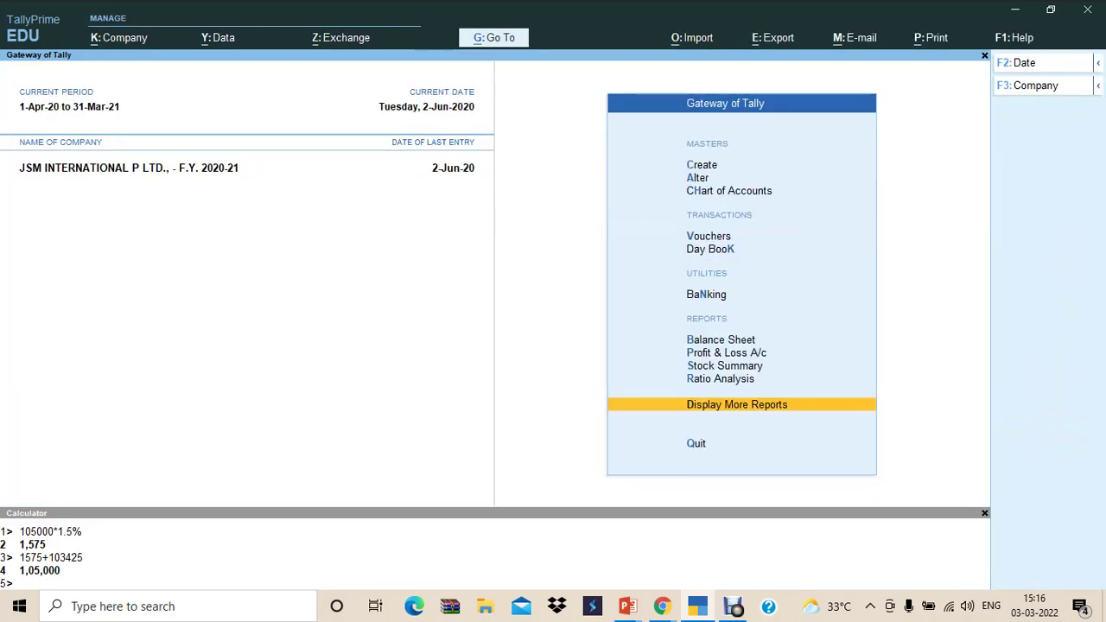
Step: Open the MOHAMED ALI CLEANING SERVICES ledger for alteration
{"action": "key", "text": "alt+Tab"}
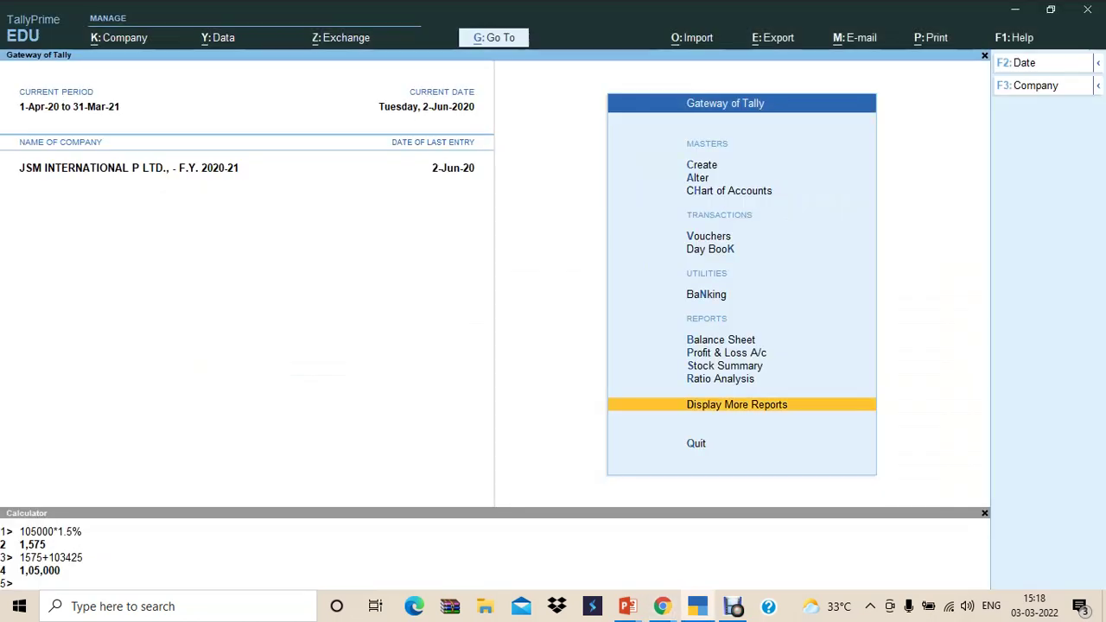
{"action": "key", "text": "alt+Tab"}
{"action": "key", "text": "Up"}
{"action": "key", "text": "Up"}
{"action": "key", "text": "Up"}
{"action": "key", "text": "Up"}
{"action": "key", "text": "Up"}
{"action": "key", "text": "Up"}
{"action": "key", "text": "Up"}
{"action": "key", "text": "Up"}
{"action": "key", "text": "Up"}
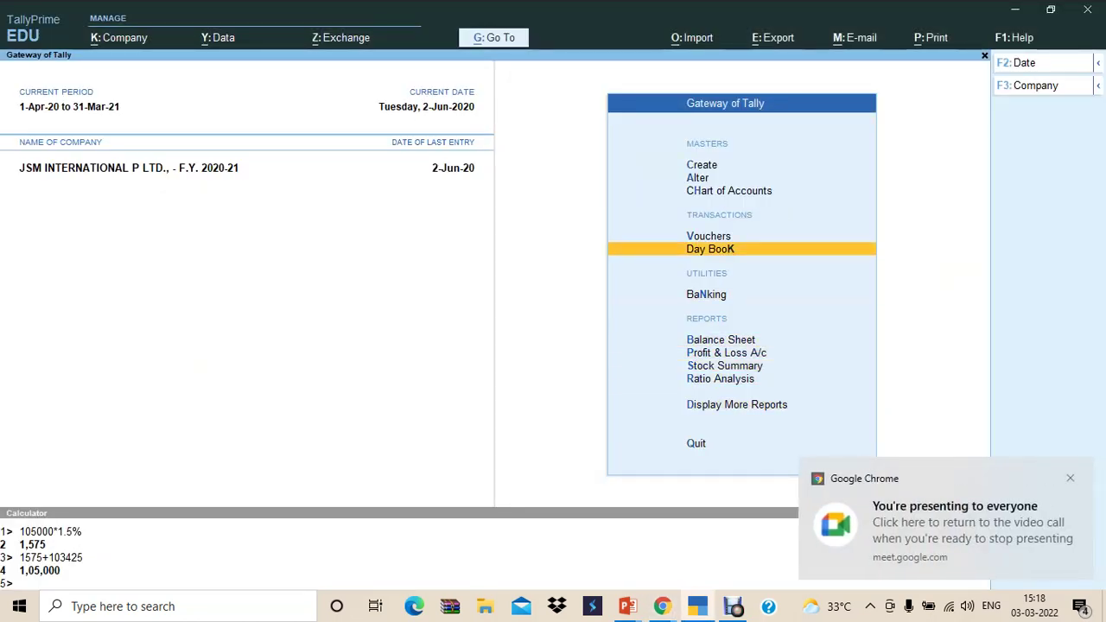
{"action": "key", "text": "Return"}
{"action": "key", "text": "Down"}
{"action": "key", "text": "Return"}
{"action": "type", "text": "moha"}
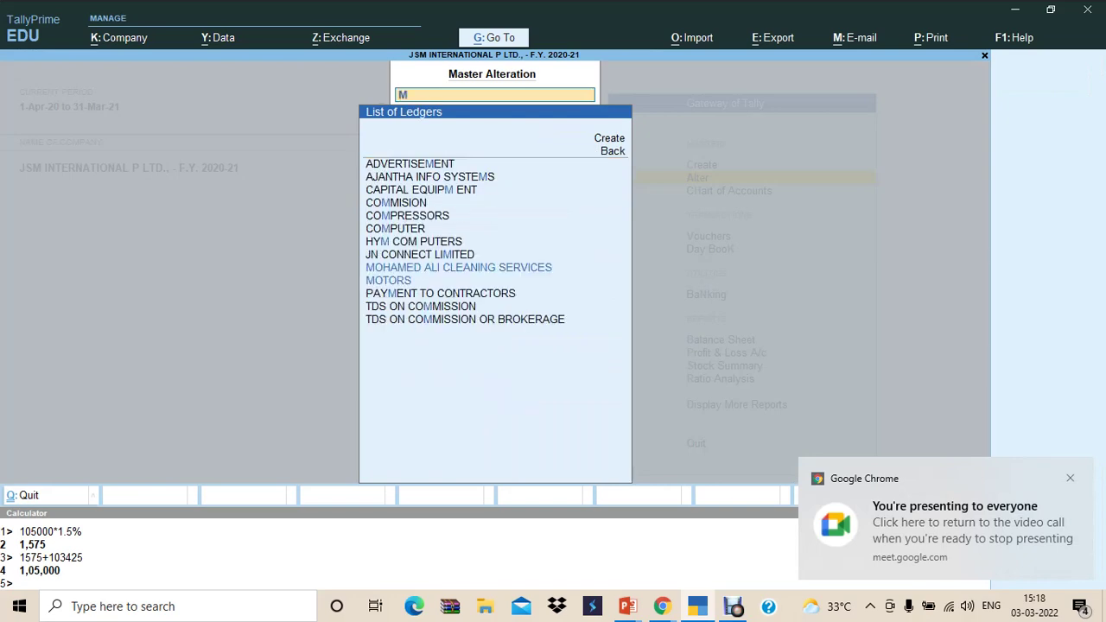
{"action": "key", "text": "Return"}
Step: Check the ledger's TDS deduction settings and 194C TDS ON CONTRACT nature of payment, accept the ledger and return to the Gateway of Tally
{"action": "key", "text": "Return"}
{"action": "key", "text": "Return"}
{"action": "key", "text": "Return"}
{"action": "key", "text": "Return"}
{"action": "key", "text": "Return"}
{"action": "key", "text": "Return"}
{"action": "key", "text": "Return"}
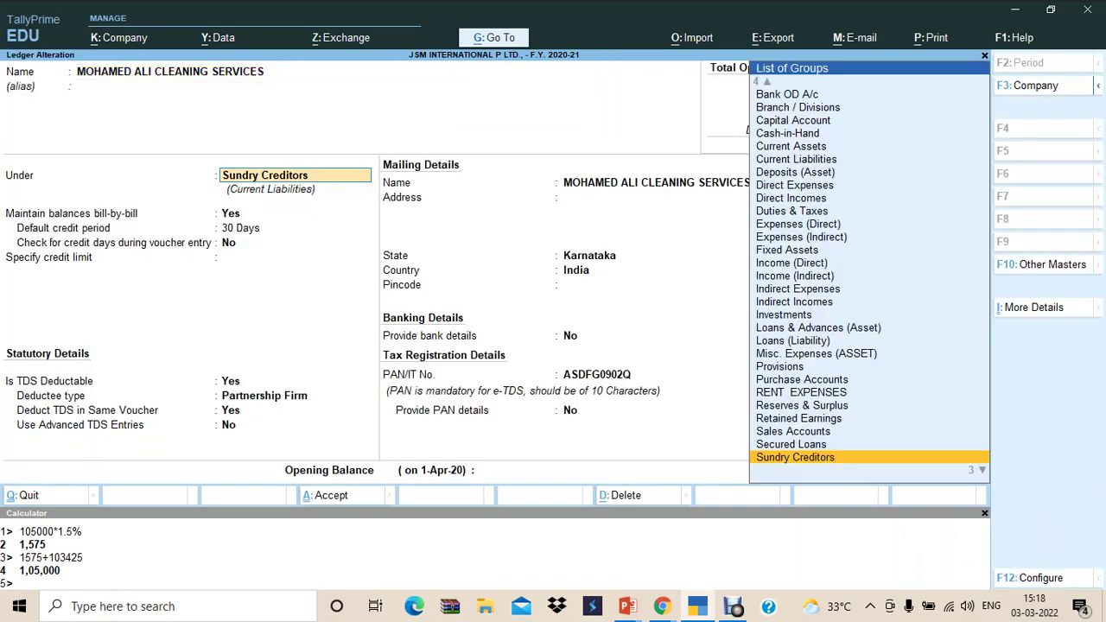
{"action": "key", "text": "Return"}
{"action": "key", "text": "Return"}
{"action": "key", "text": "Return"}
{"action": "key", "text": "Return"}
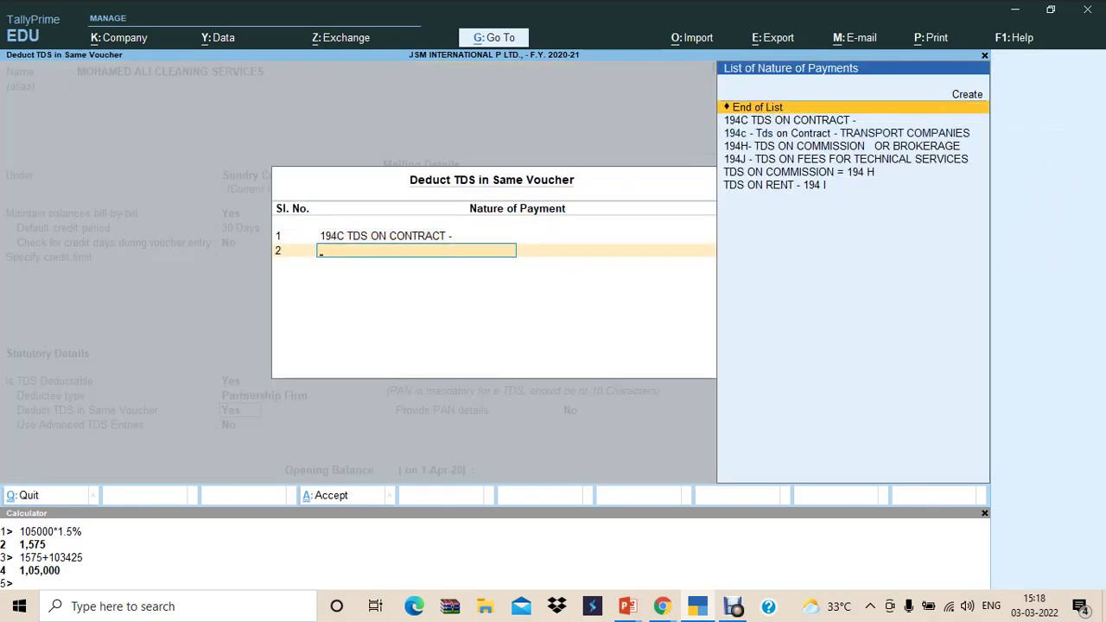
{"action": "left_click", "coordinate": [414, 235]}
{"action": "key", "text": "Return"}
{"action": "key", "text": "ctrl+a"}
{"action": "key", "text": "ctrl+a"}
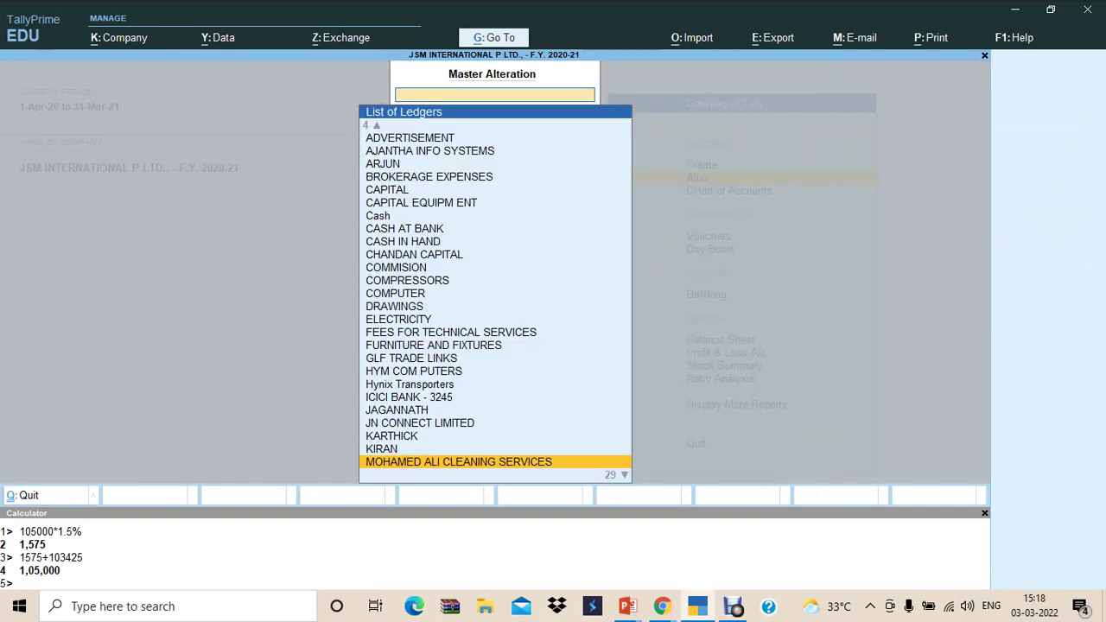
{"action": "key", "text": "Escape"}
{"action": "key", "text": "Escape"}
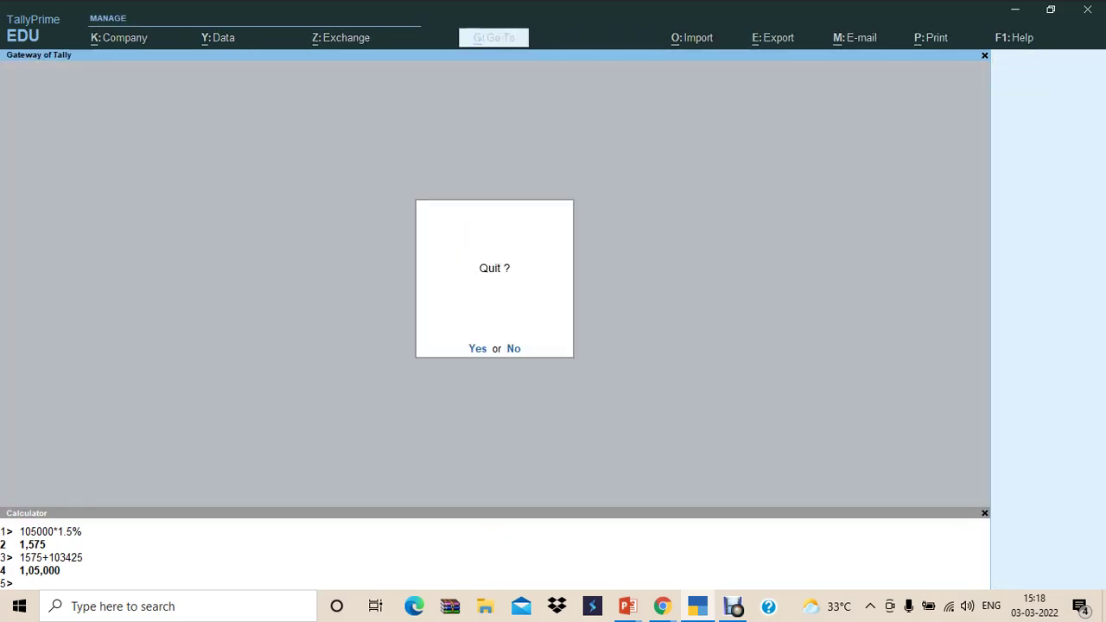
{"action": "key", "text": "Escape"}
Step: Start a Journal voucher dated 1-6-2020 and debit PAYMENT TO CONTRACTORS with 105000
{"action": "key", "text": "v"}
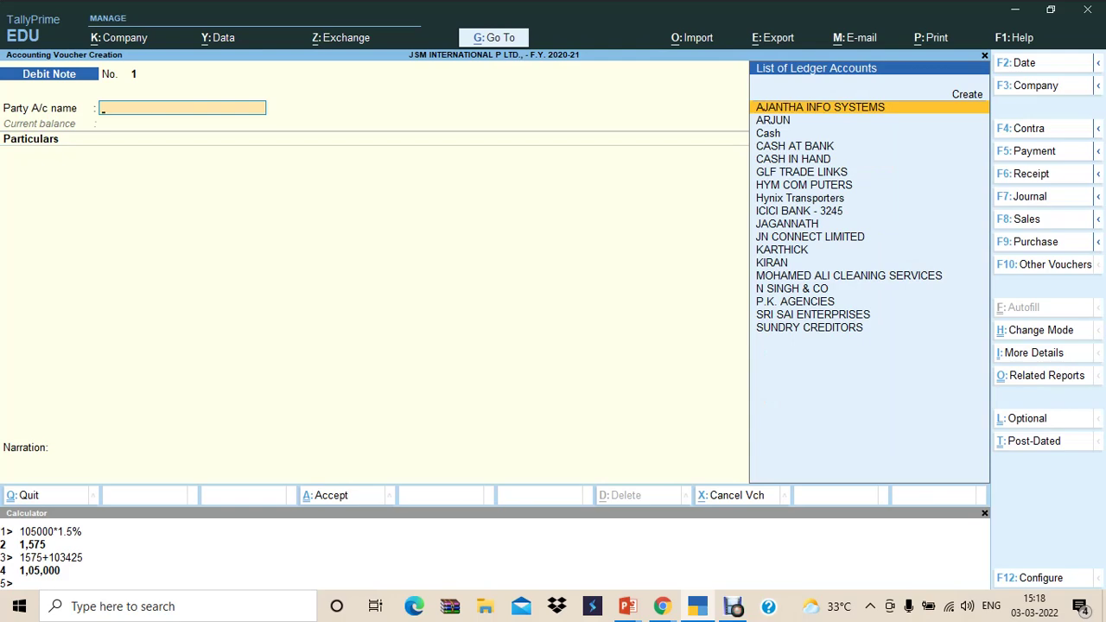
{"action": "key", "text": "F7"}
{"action": "key", "text": "F2"}
{"action": "type", "text": "1-6-2020"}
{"action": "key", "text": "Return"}
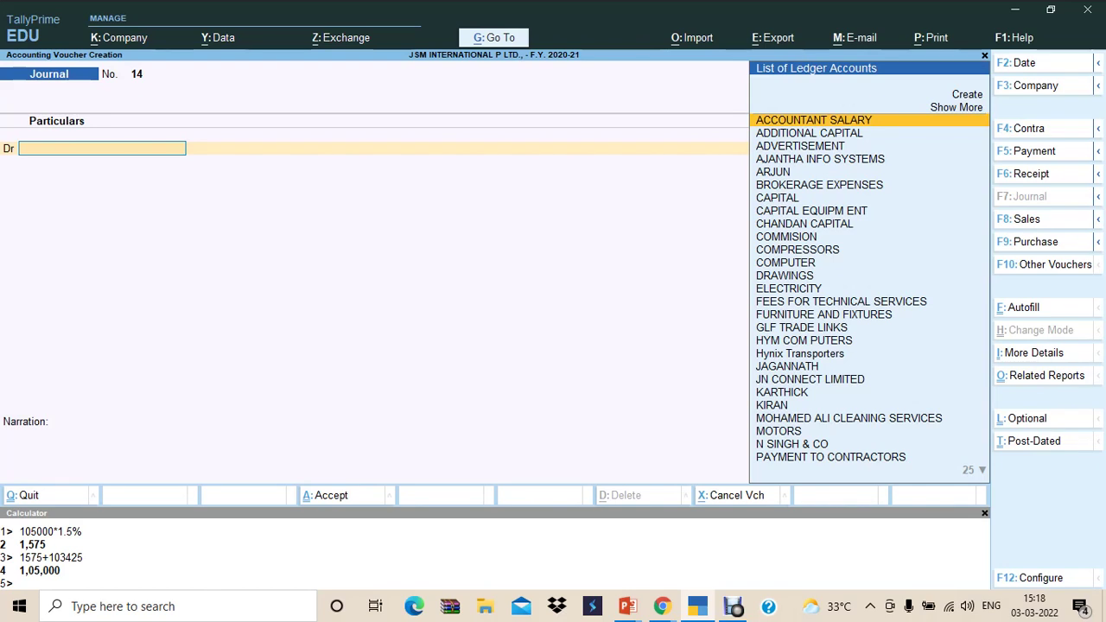
{"action": "type", "text": "PAY"}
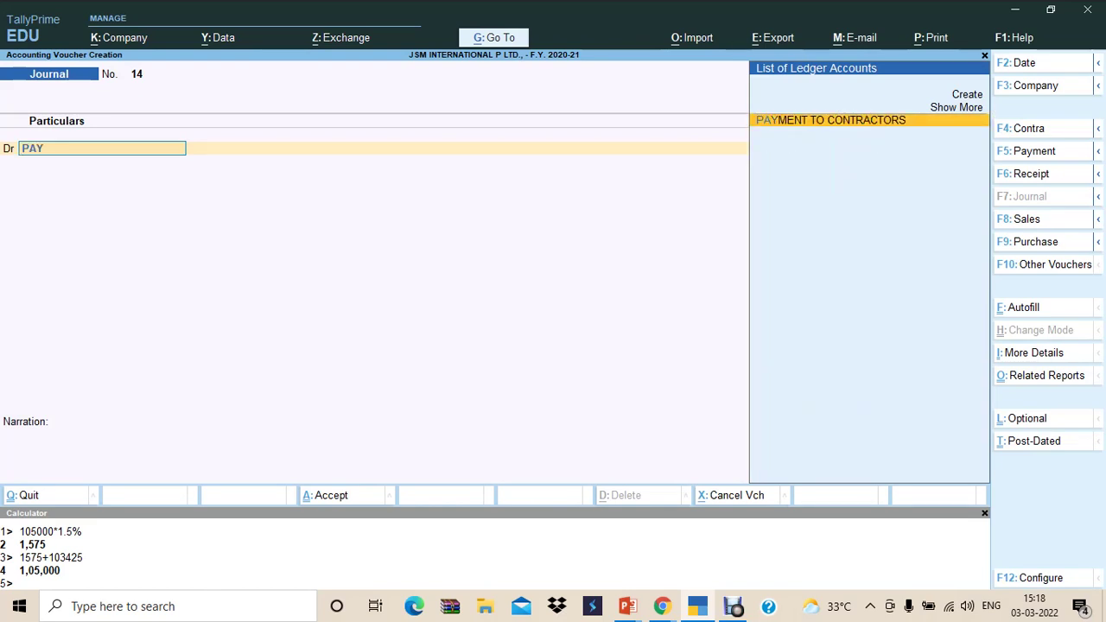
{"action": "key", "text": "Return"}
{"action": "type", "text": "105000"}
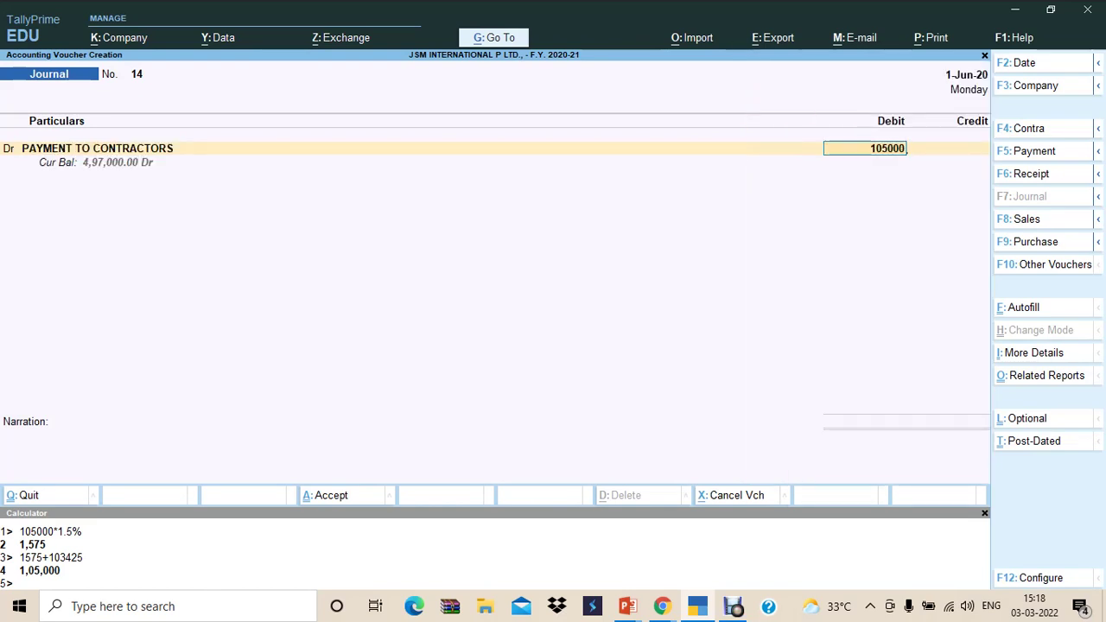
{"action": "key", "text": "Return"}
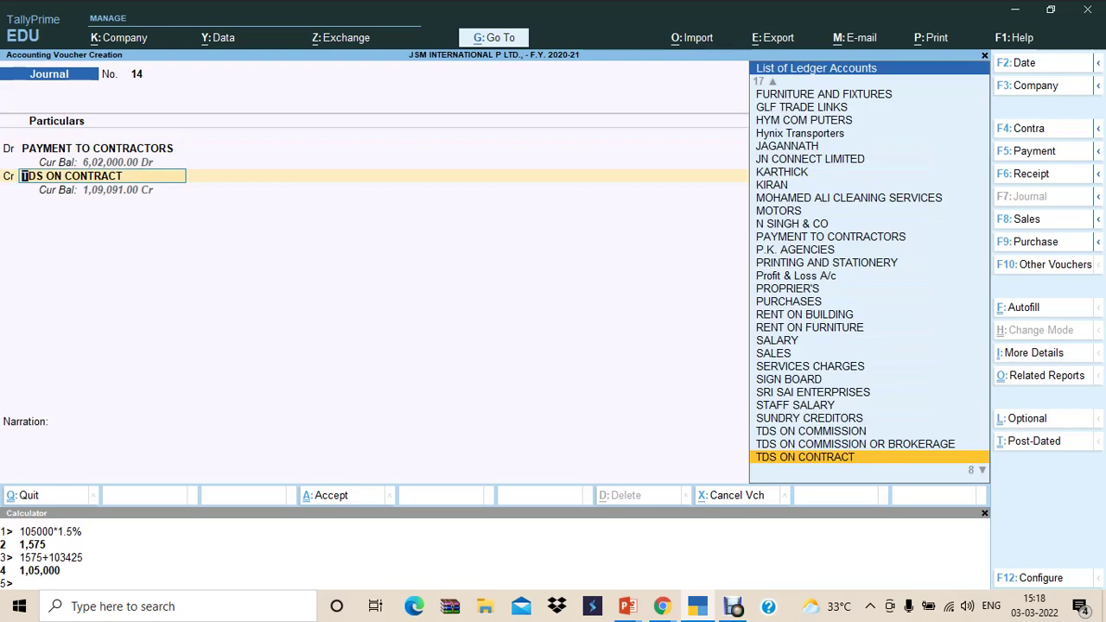
Step: Credit MOHAMED ALI CLEANING SERVICES with 1,03,425, using New Ref 14 bill entries of 1,05,000 Cr and 1,575 Dr
{"action": "type", "text": "MOH"}
{"action": "key", "text": "Return"}
{"action": "key", "text": "Return"}
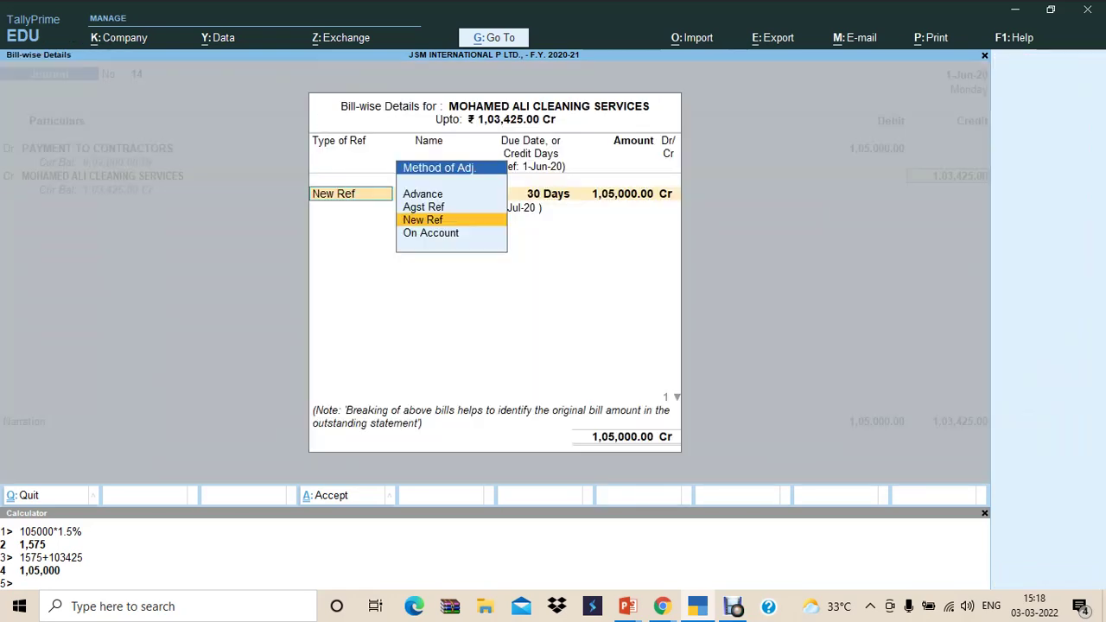
{"action": "key", "text": "Return"}
{"action": "key", "text": "Return"}
{"action": "key", "text": "Return"}
{"action": "key", "text": "Return"}
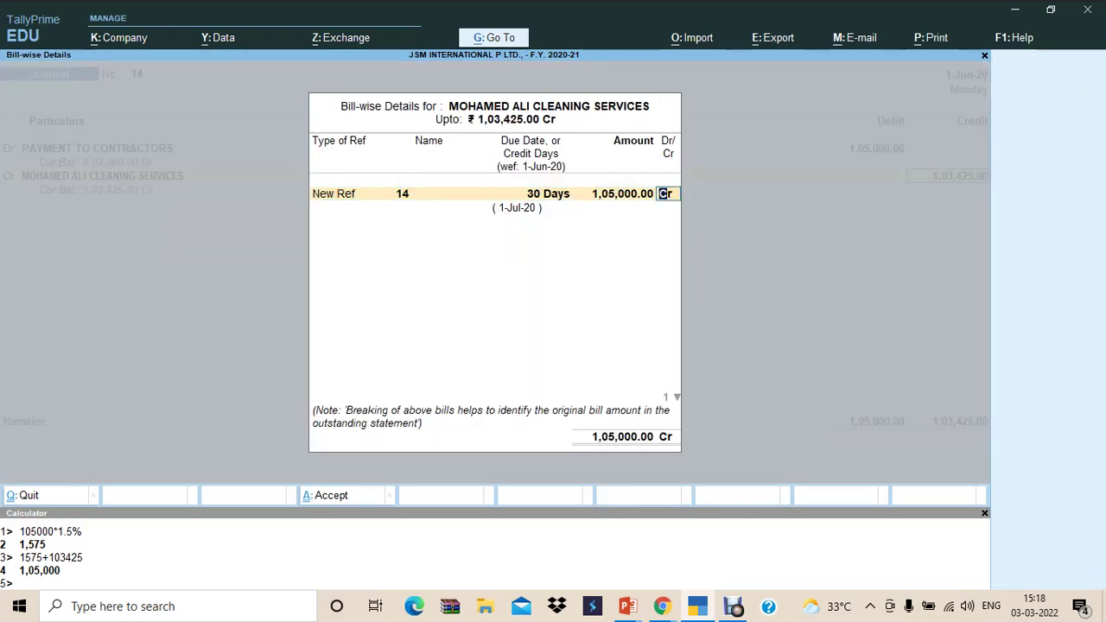
{"action": "key", "text": "Return"}
{"action": "key", "text": "Return"}
{"action": "key", "text": "Return"}
{"action": "key", "text": "Return"}
{"action": "key", "text": "Return"}
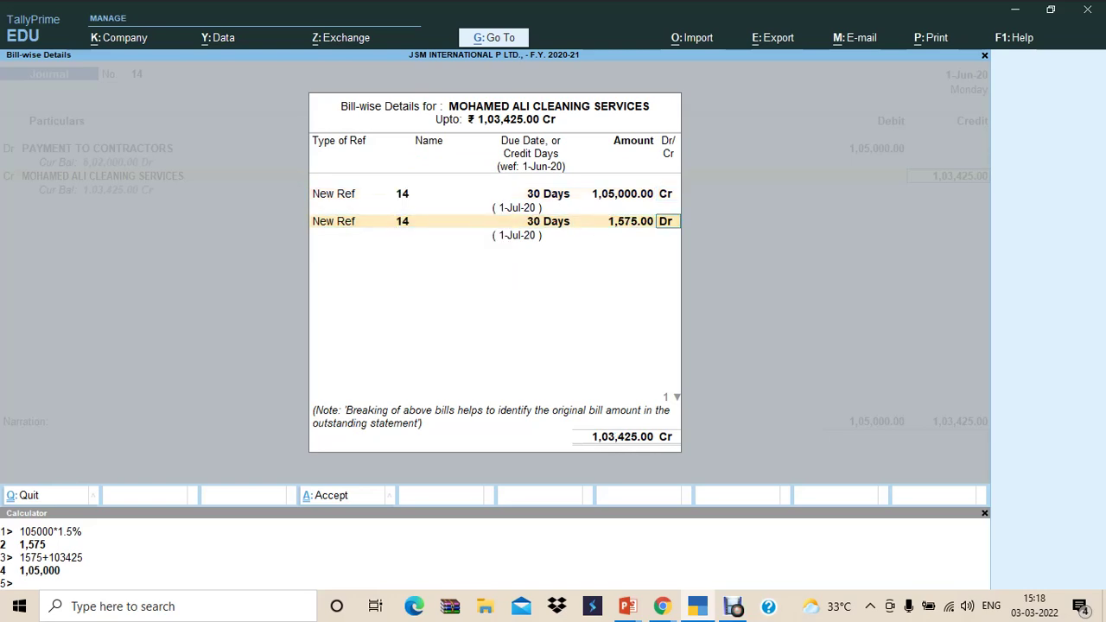
{"action": "key", "text": "Return"}
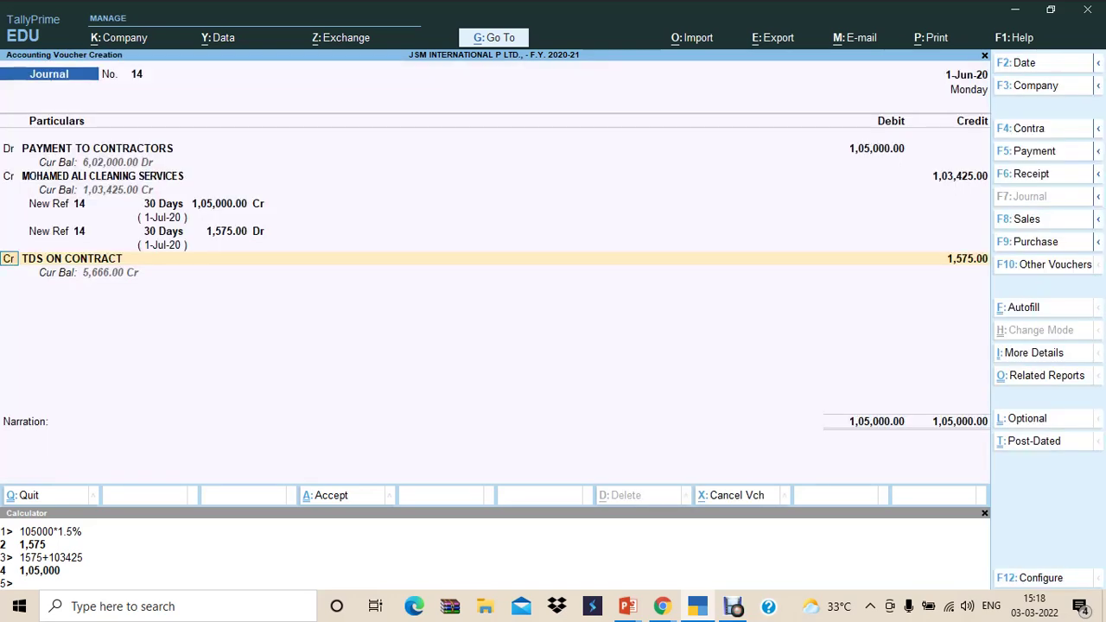
Step: Credit TDS ON CONTRACT with 1,575, leave the narration blank and save the Journal voucher
{"action": "key", "text": "Return"}
{"action": "key", "text": "Return"}
{"action": "key", "text": "Return"}
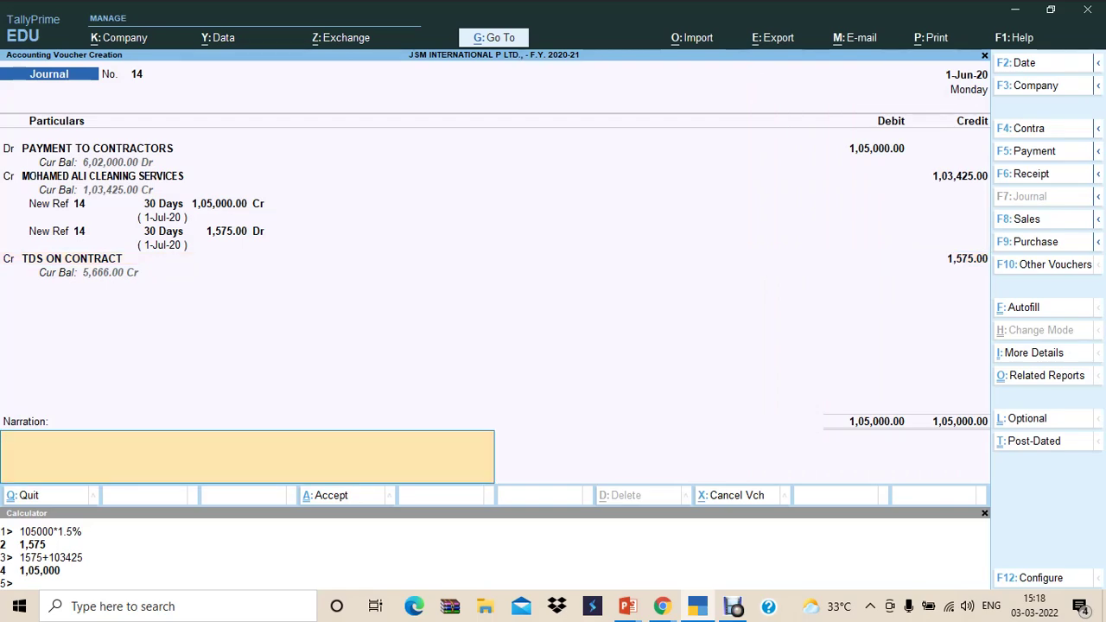
{"action": "key", "text": "Return"}
{"action": "key", "text": "Return"}
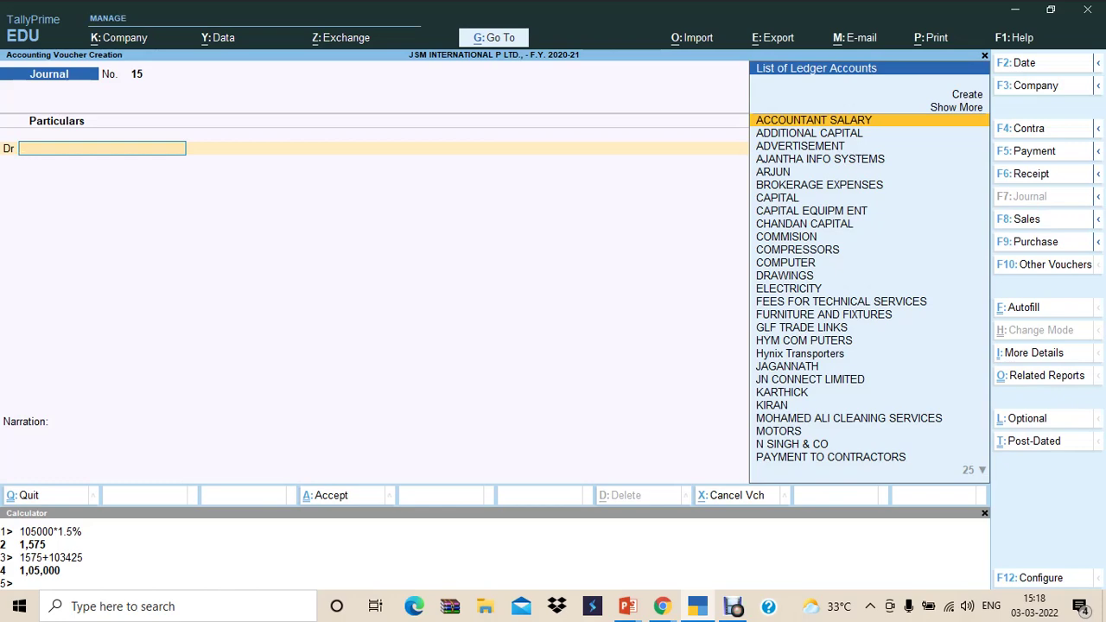
Step: Reopen Journal voucher 14 and try changing its voucher type to Debit Note, then leave without saving
{"action": "key", "text": "Page_Up"}
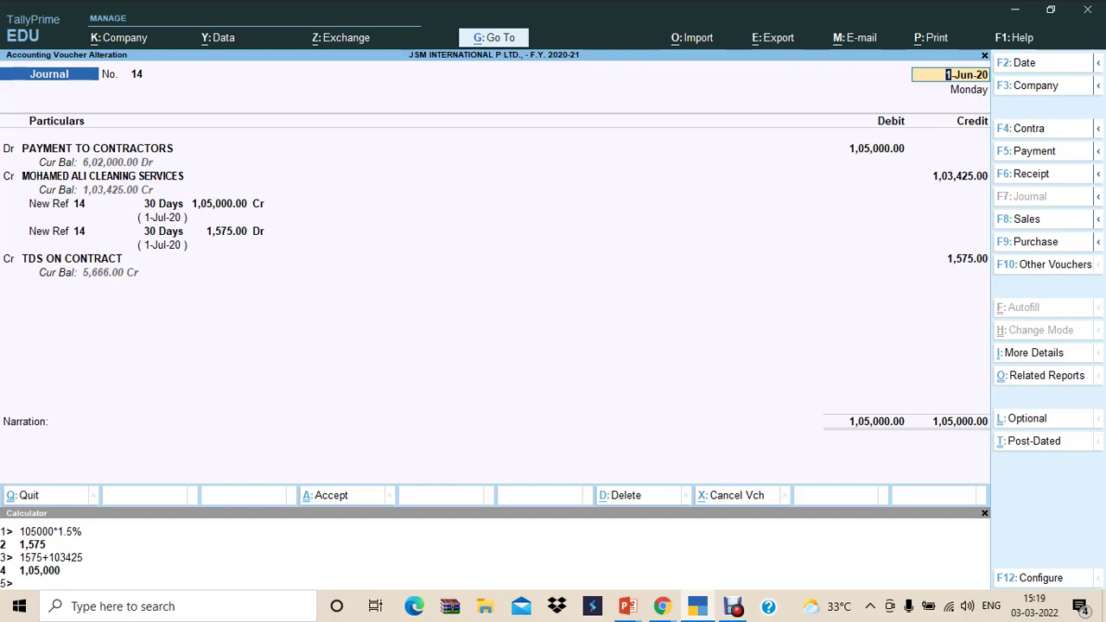
{"action": "key", "text": "F10"}
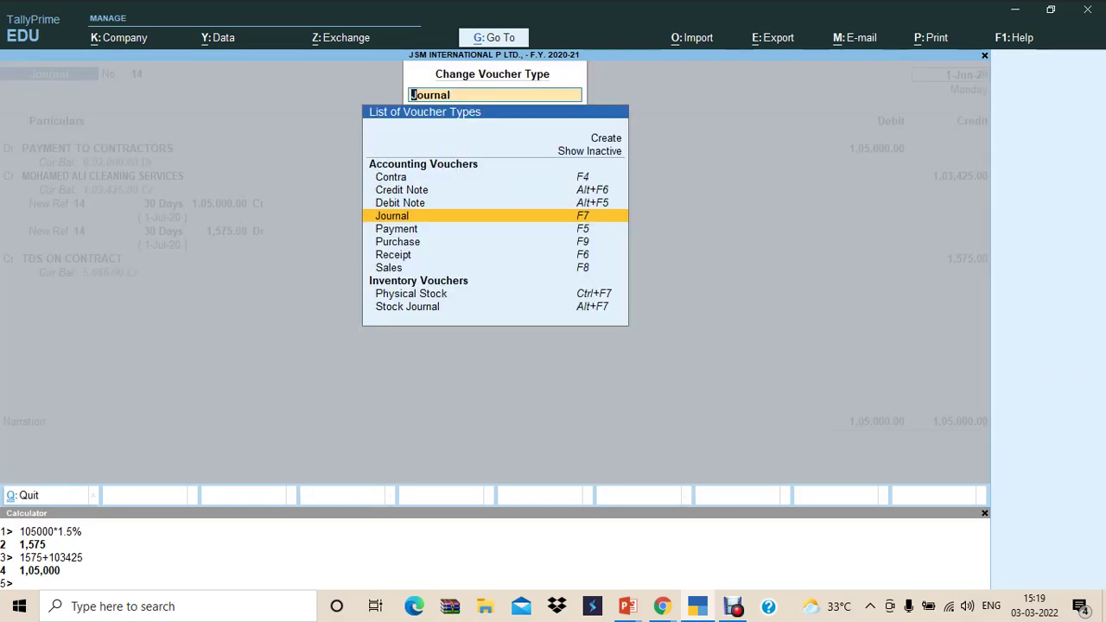
{"action": "key", "text": "Up"}
{"action": "key", "text": "Up"}
{"action": "key", "text": "Down"}
{"action": "key", "text": "Return"}
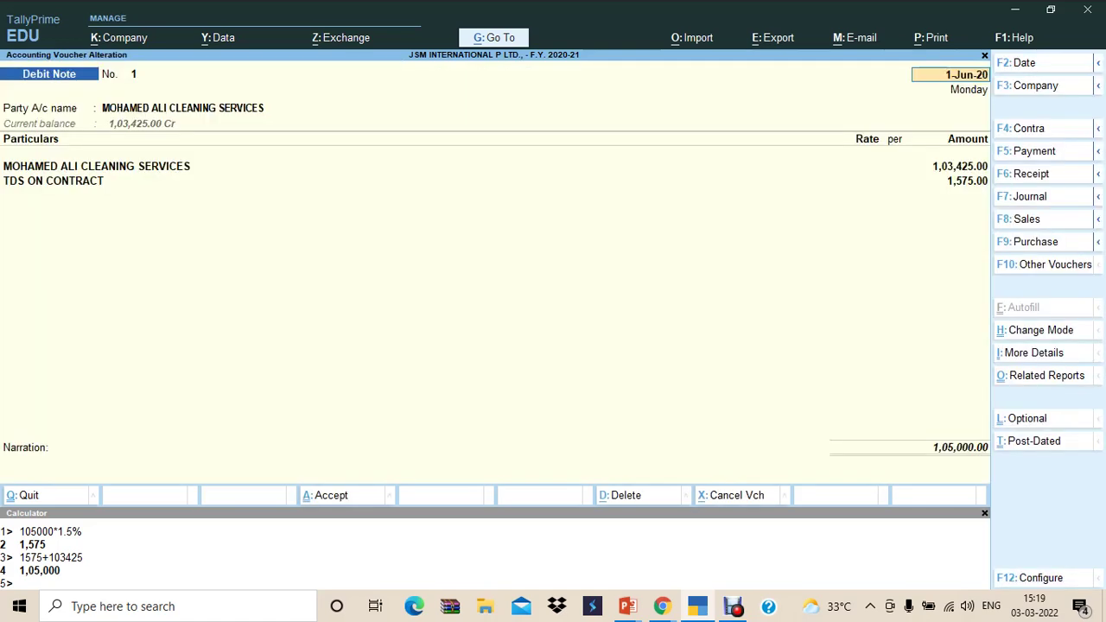
{"action": "key", "text": "BackSpace"}
{"action": "key", "text": "Escape"}
{"action": "key", "text": "Escape"}
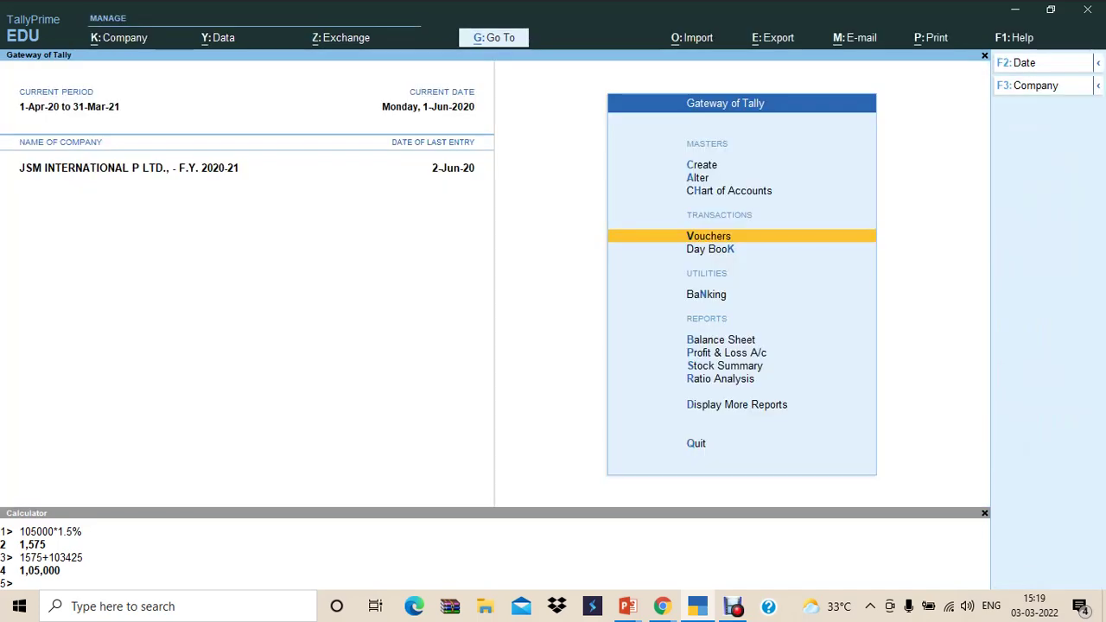
Step: Examine the journal entry in the MOHAMED ALI CLEANING SERVICES ledger and leave the report
{"action": "type", "text": "dalMOH"}
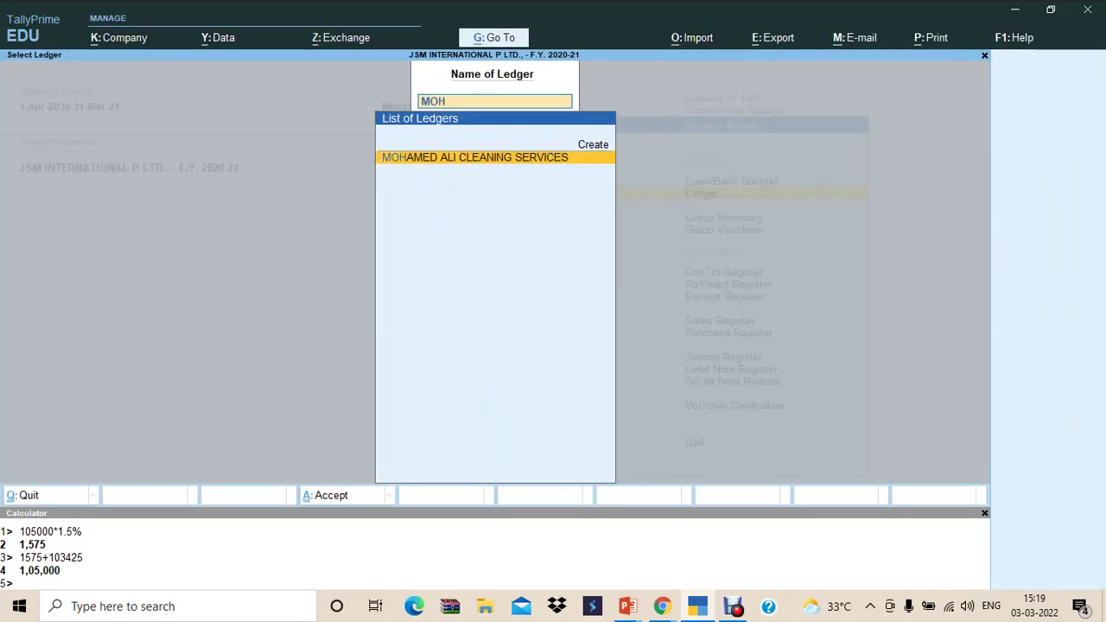
{"action": "key", "text": "Return"}
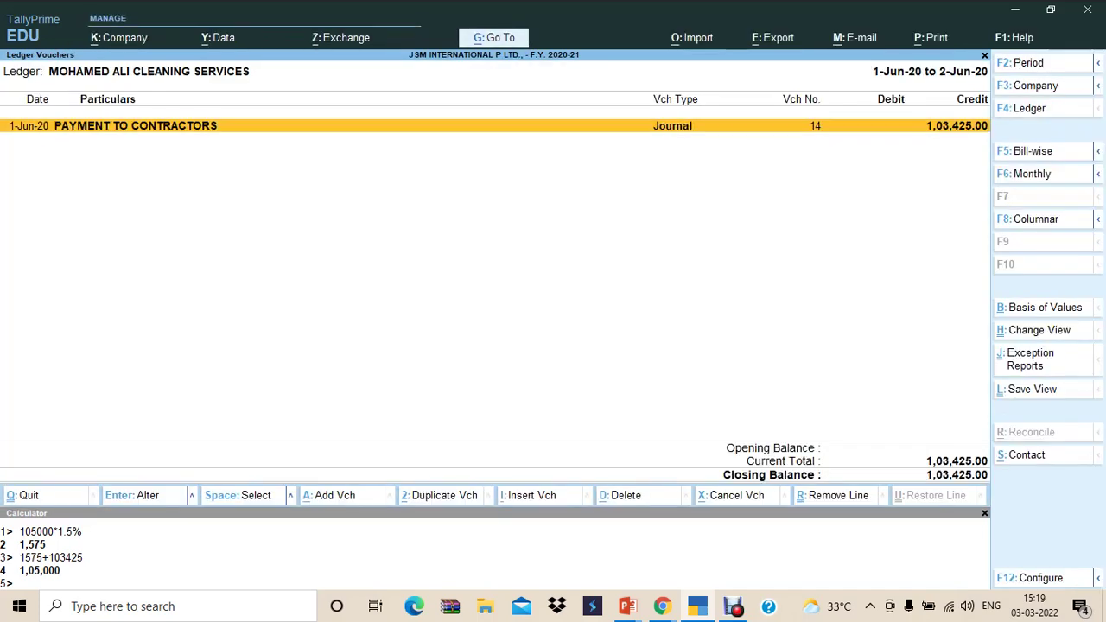
{"action": "key", "text": "Escape"}
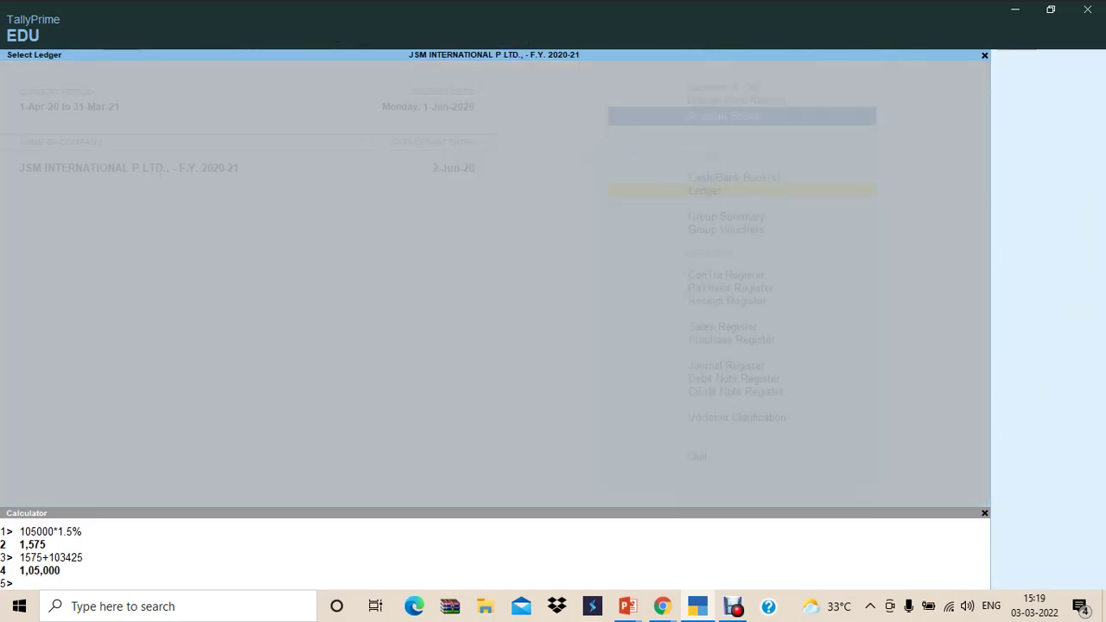
{"action": "key", "text": "Escape"}
Step: Start a Debit Note voucher for MOHAMED ALI CLEANING SERVICES and accept its party details
{"action": "key", "text": "v"}
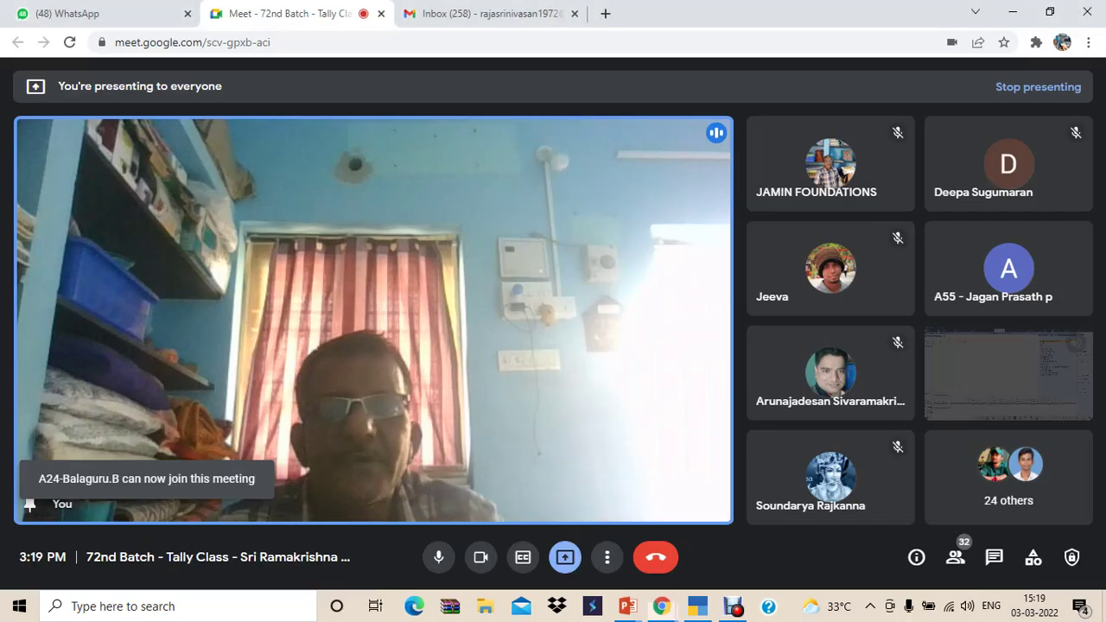
{"action": "key", "text": "alt+Tab"}
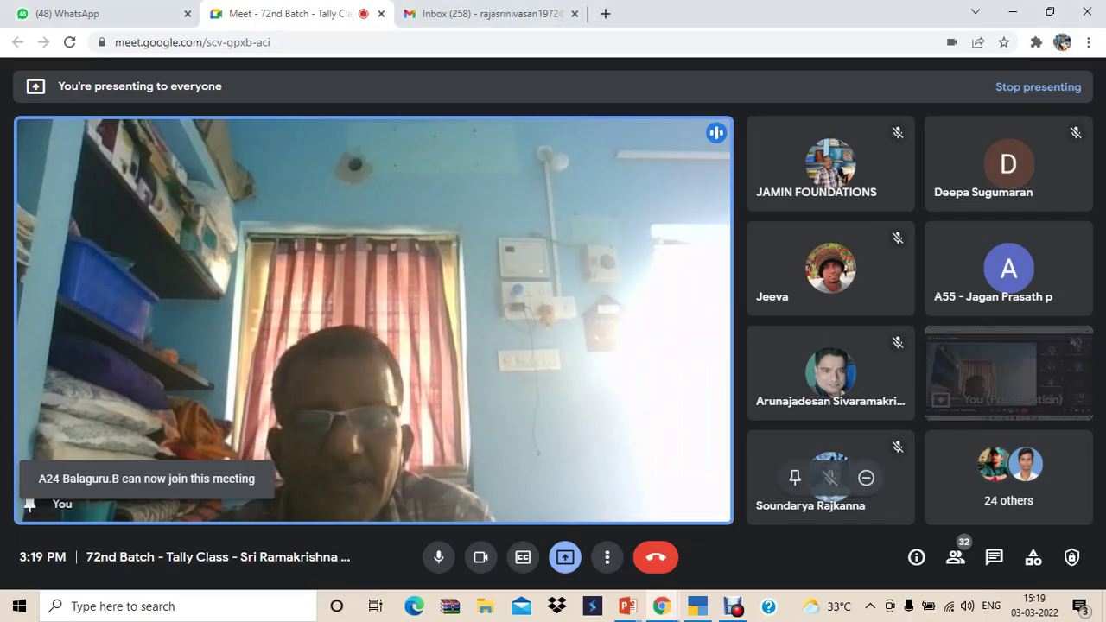
{"action": "key", "text": "alt+Tab"}
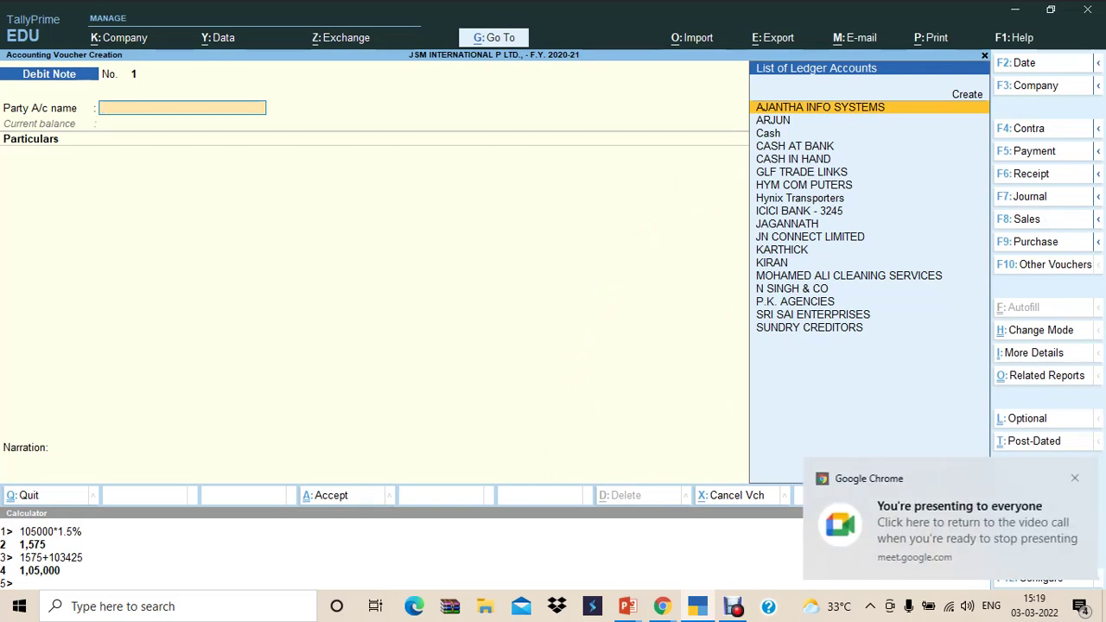
{"action": "type", "text": "mo"}
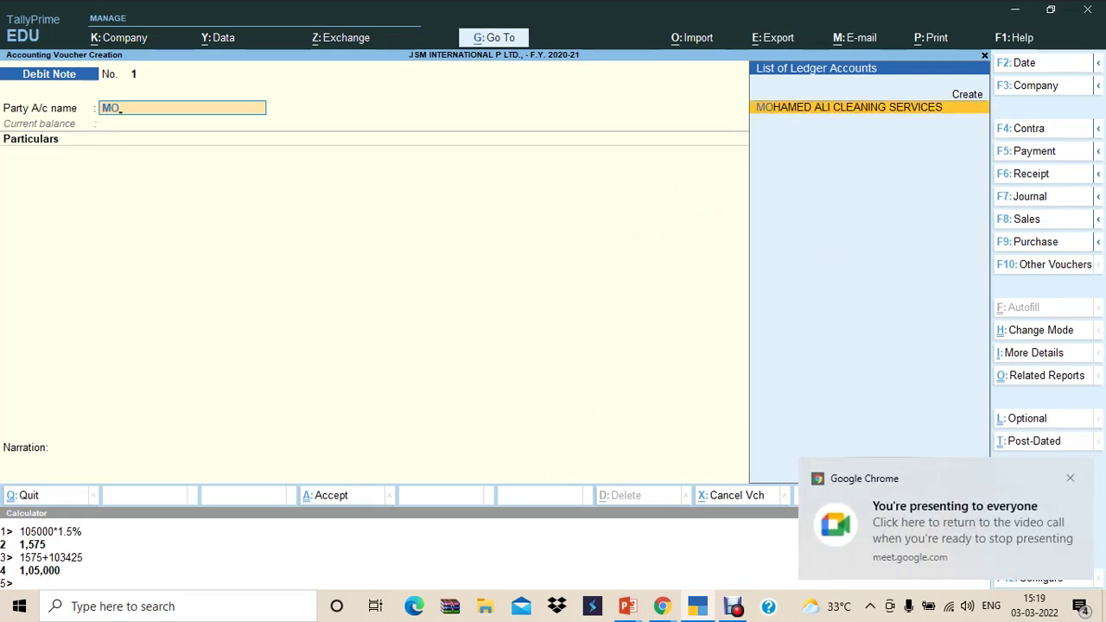
{"action": "key", "text": "Return"}
{"action": "key", "text": "Return"}
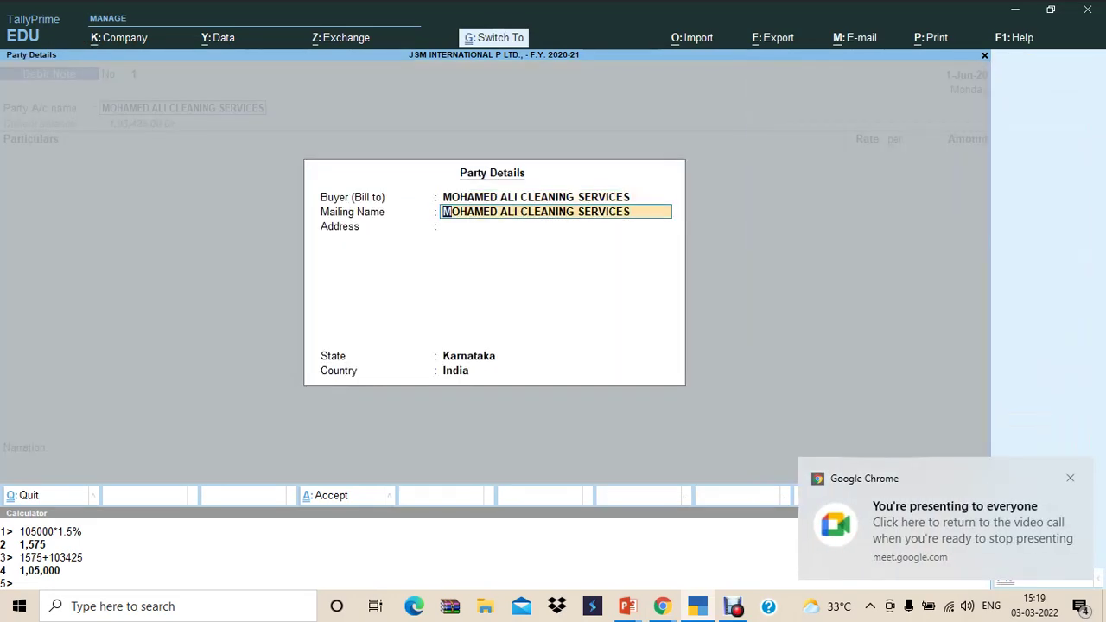
{"action": "key", "text": "ctrl+a"}
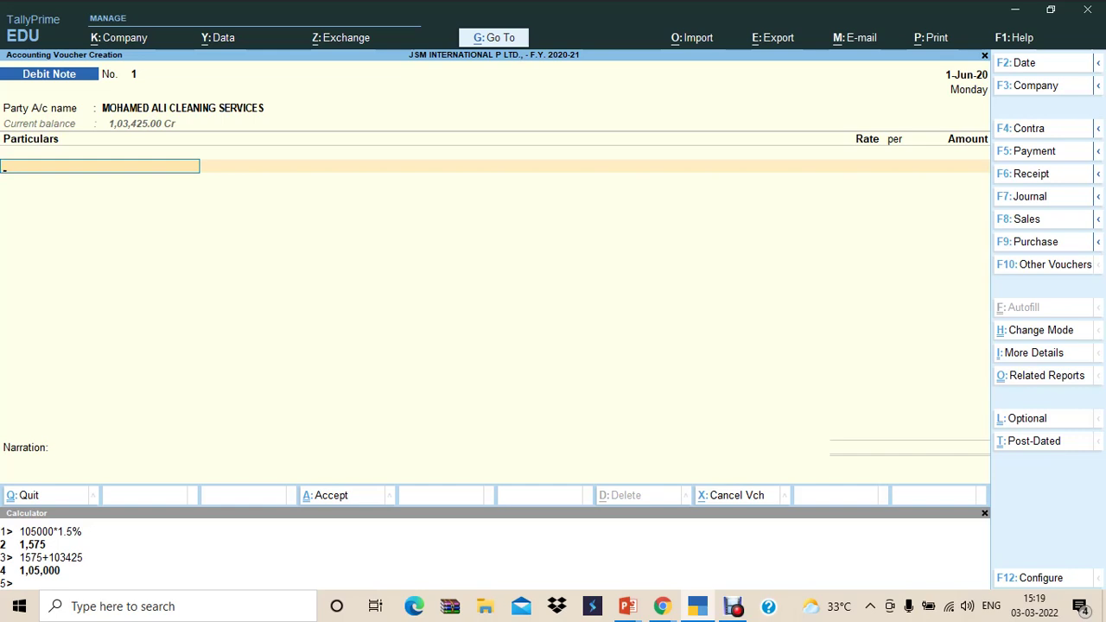
Step: Add PAYMENT TO CONTRACTORS to the Debit Note with an amount of 1,05,000
{"action": "type", "text": "PAYMEN"}
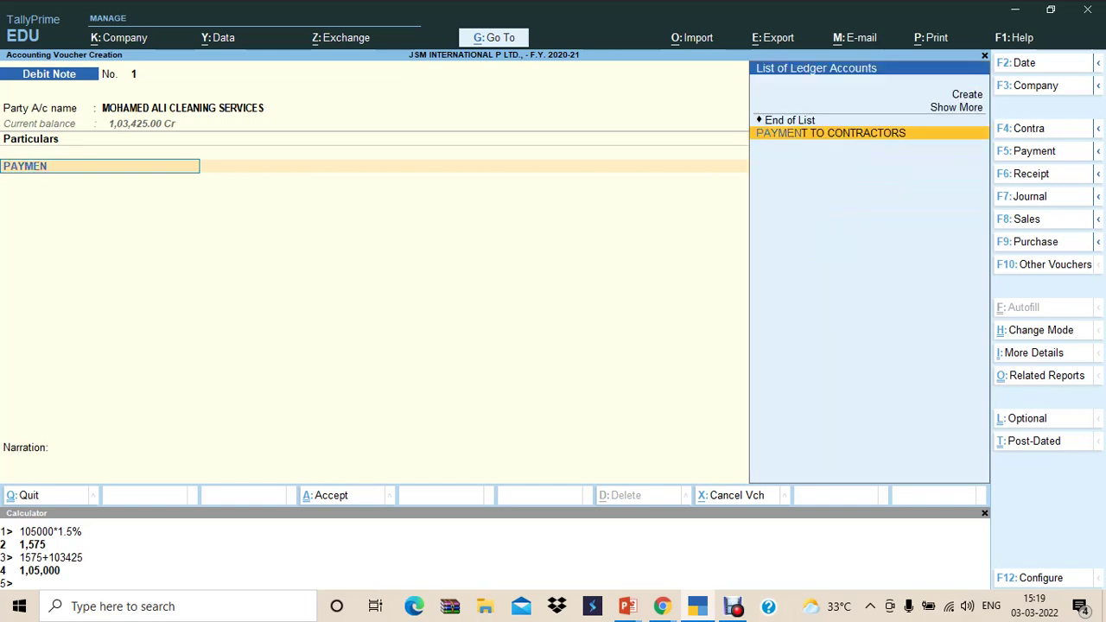
{"action": "key", "text": "Return"}
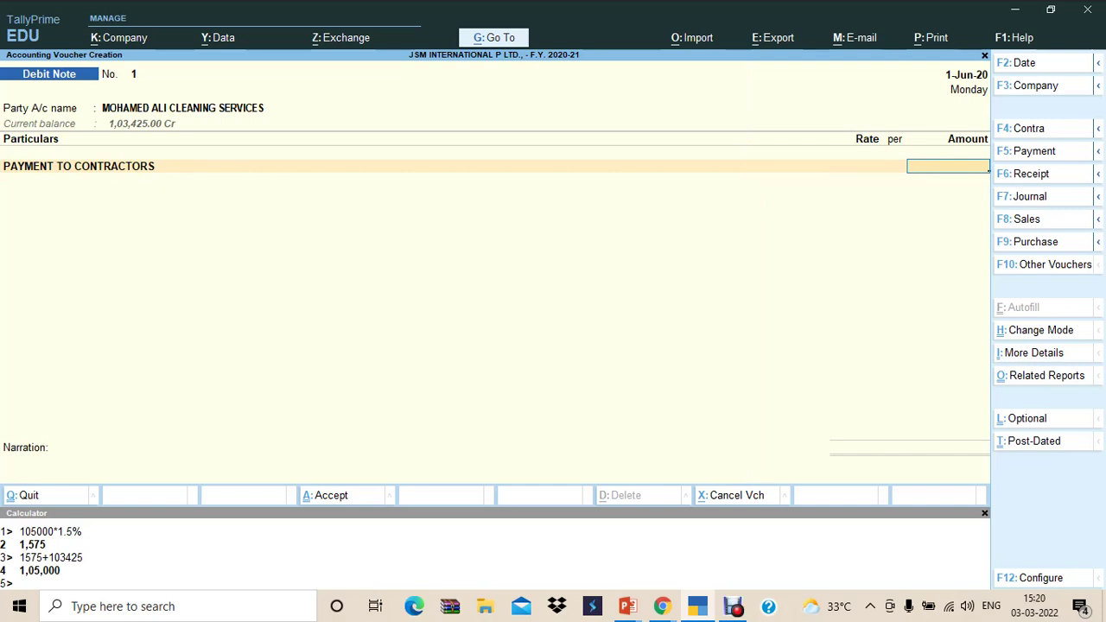
{"action": "type", "text": "1,05,00"}
{"action": "type", "text": "0"}
{"action": "key", "text": "Return"}
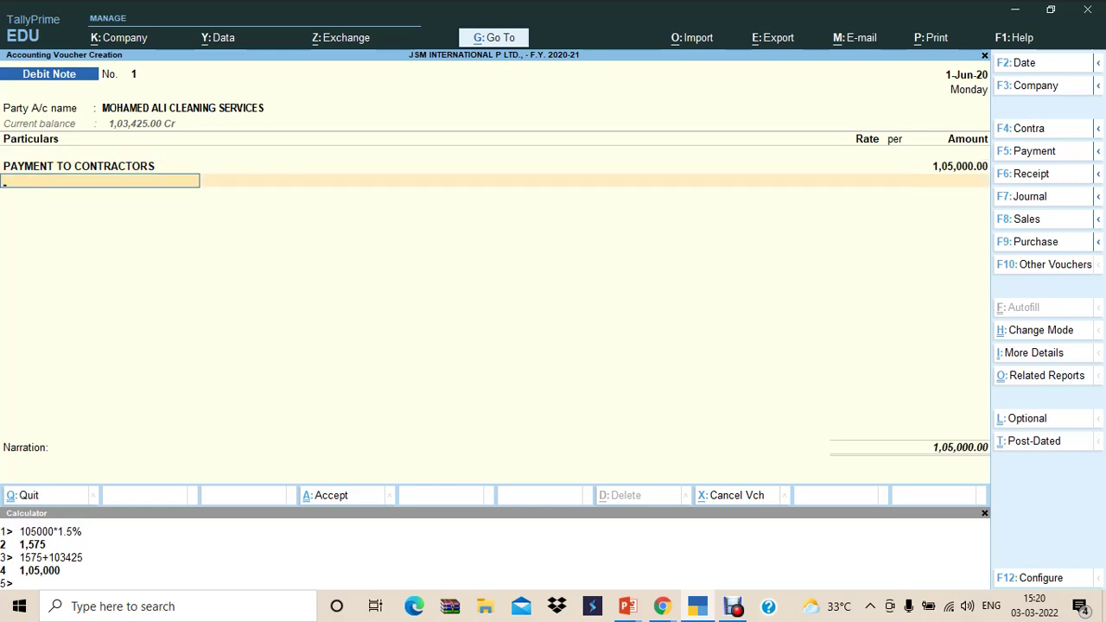
Step: Add TDS ON CONTRACT with Agst Ref Jrnl / 14 / 30, reversing the 1,575 deduction as a negative amount
{"action": "type", "text": "TDS"}
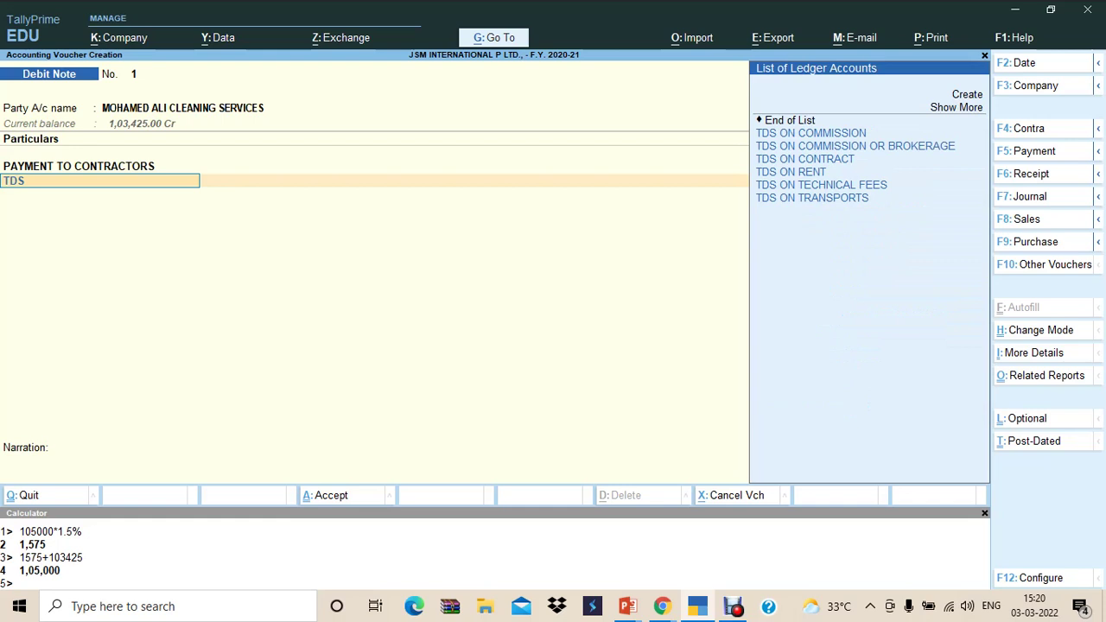
{"action": "key", "text": "Down"}
{"action": "key", "text": "Down"}
{"action": "key", "text": "Down"}
{"action": "key", "text": "Down"}
{"action": "key", "text": "Up"}
{"action": "key", "text": "Up"}
{"action": "key", "text": "Return"}
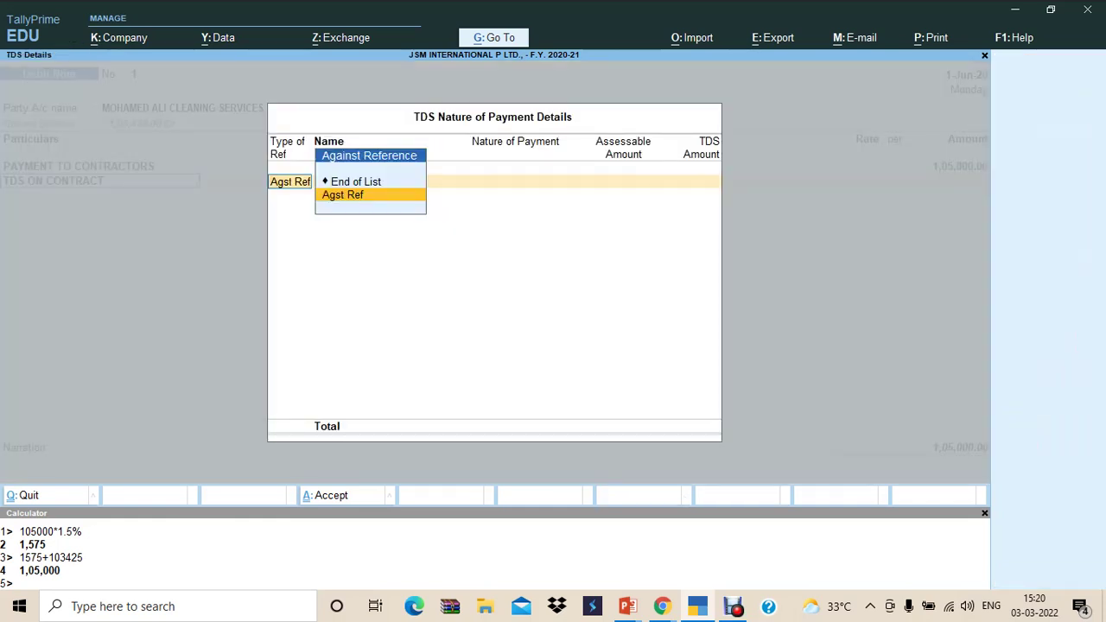
{"action": "key", "text": "Escape"}
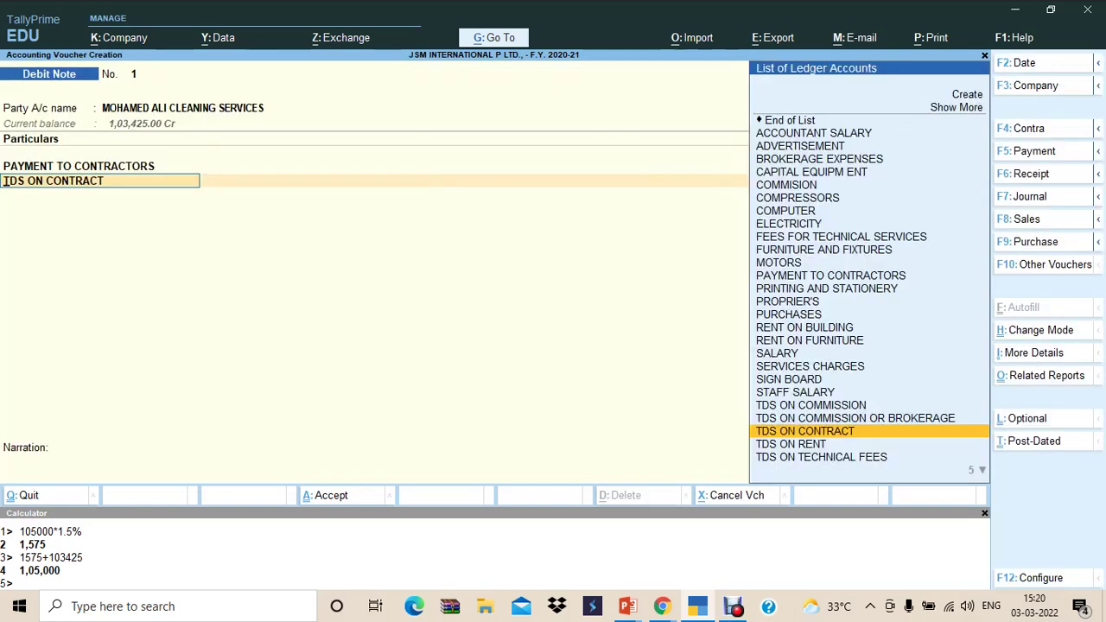
{"action": "key", "text": "Return"}
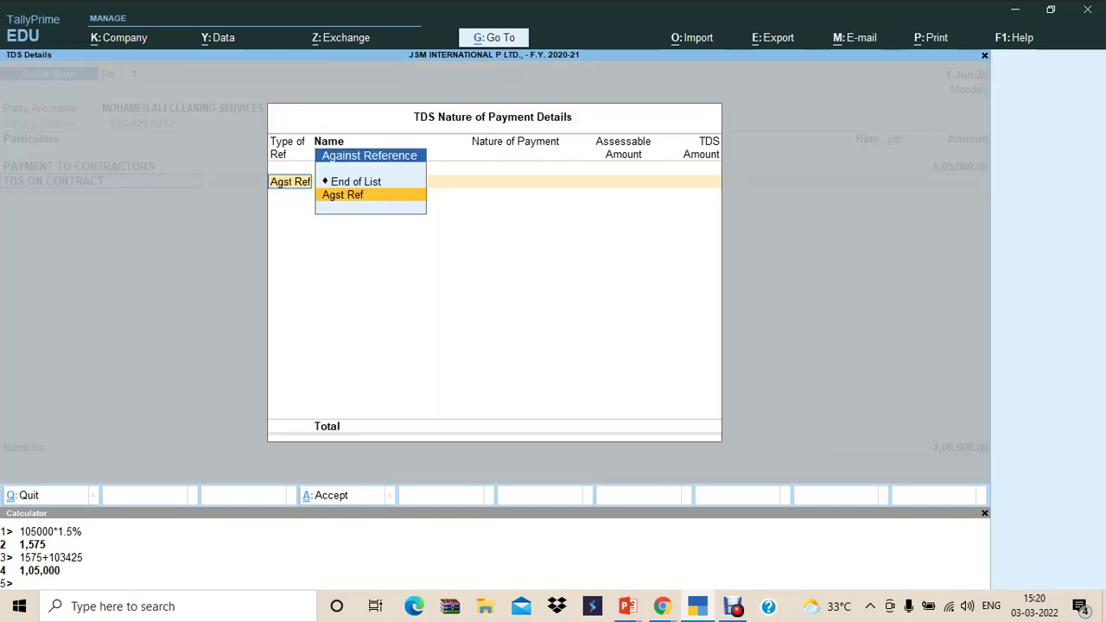
{"action": "key", "text": "Return"}
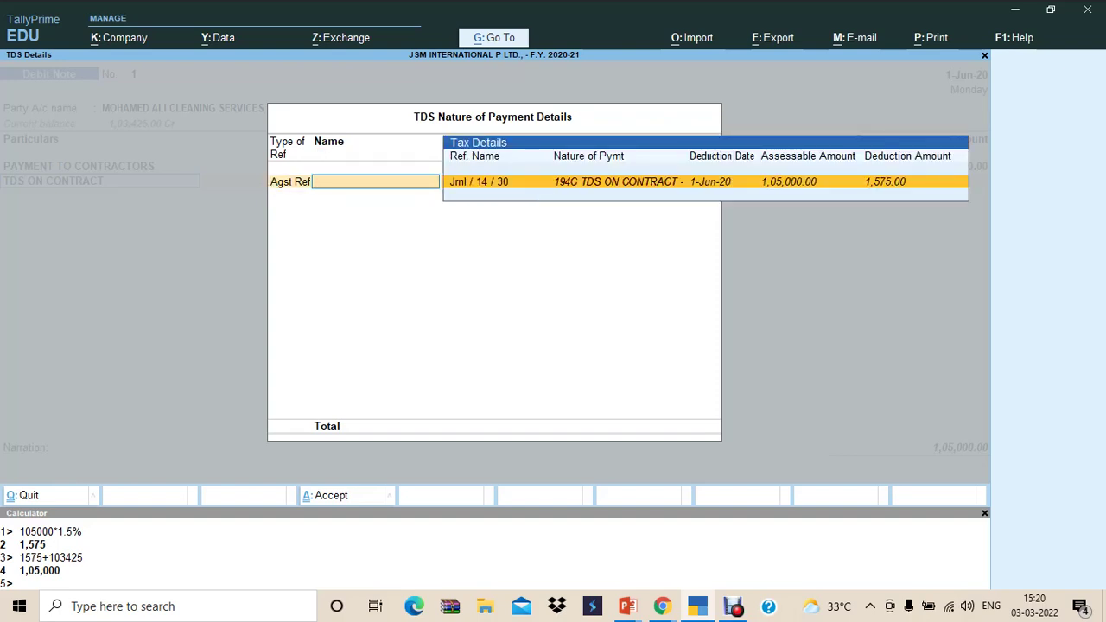
{"action": "key", "text": "Return"}
{"action": "key", "text": "Return"}
{"action": "key", "text": "Return"}
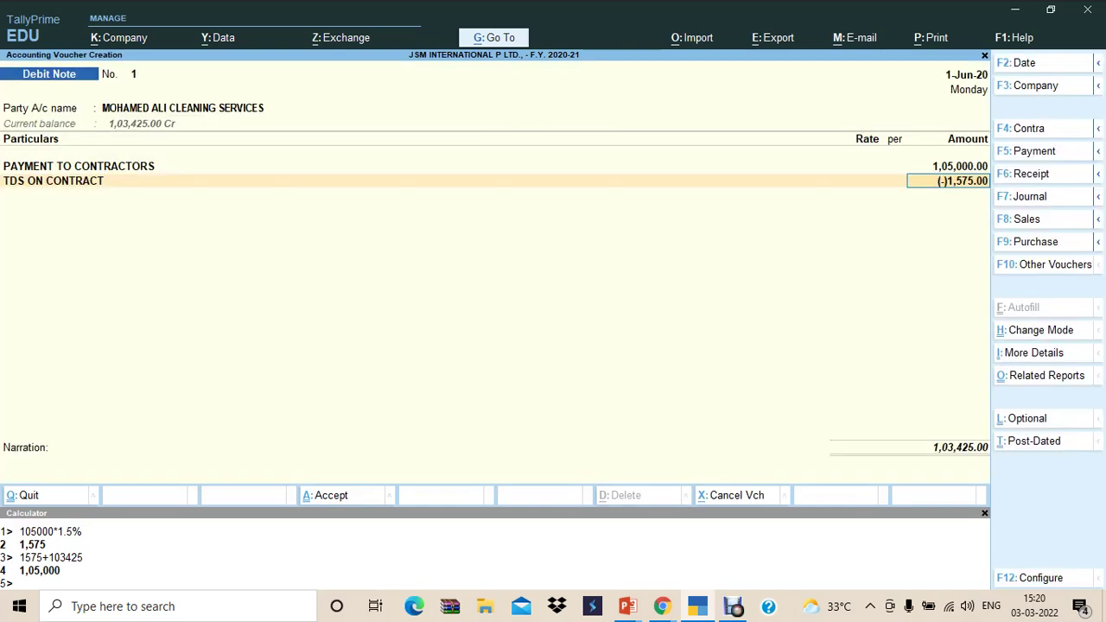
{"action": "key", "text": "Return"}
Step: Adjust the party's 1,03,425 Dr against pending bill 14, leave the narration blank and save the Debit Note
{"action": "key", "text": "Return"}
{"action": "key", "text": "Return"}
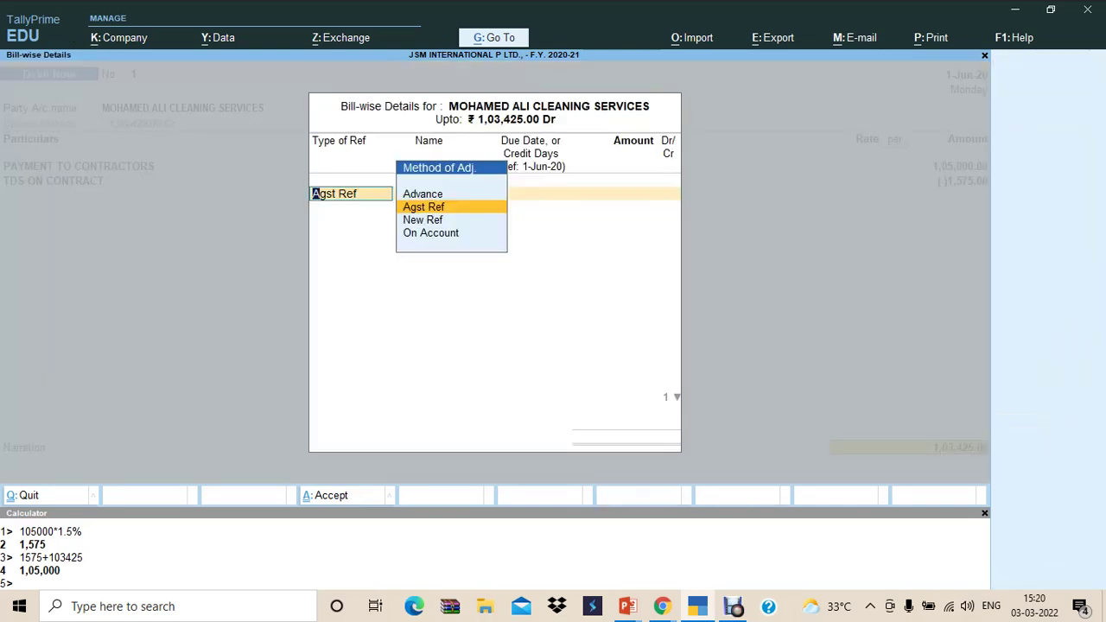
{"action": "key", "text": "Return"}
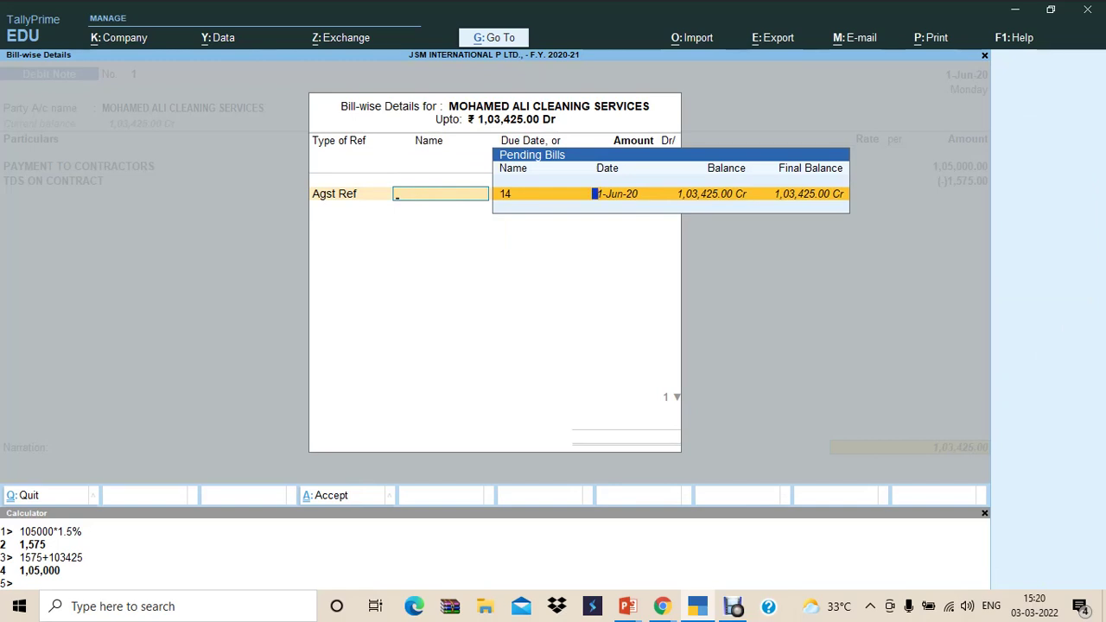
{"action": "left_click", "coordinate": [575, 194]}
{"action": "key", "text": "Return"}
{"action": "key", "text": "Return"}
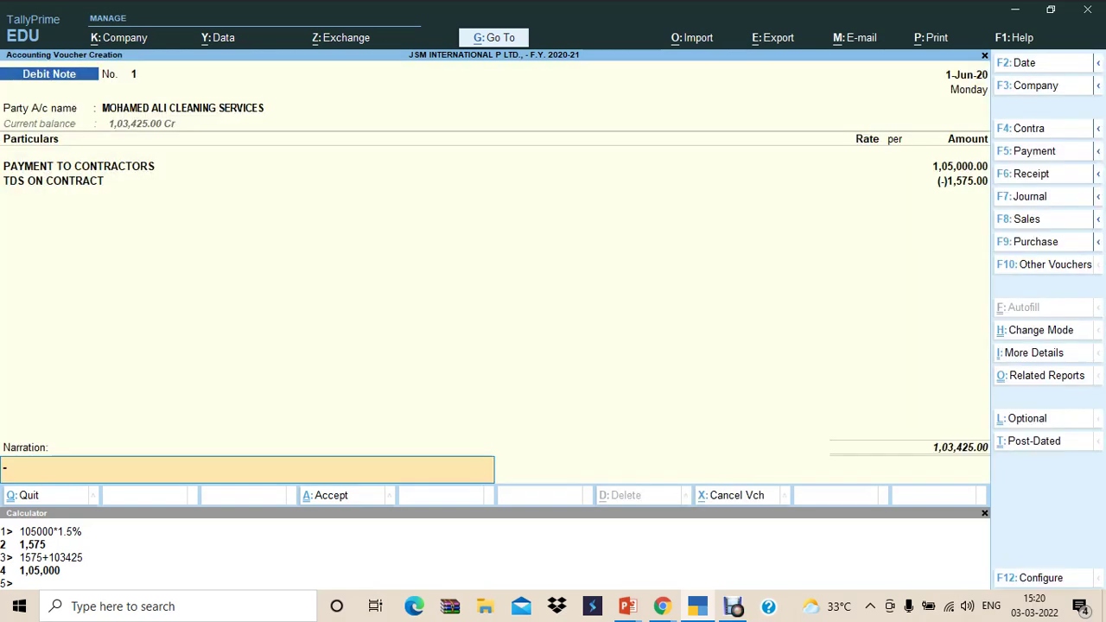
{"action": "key", "text": "Return"}
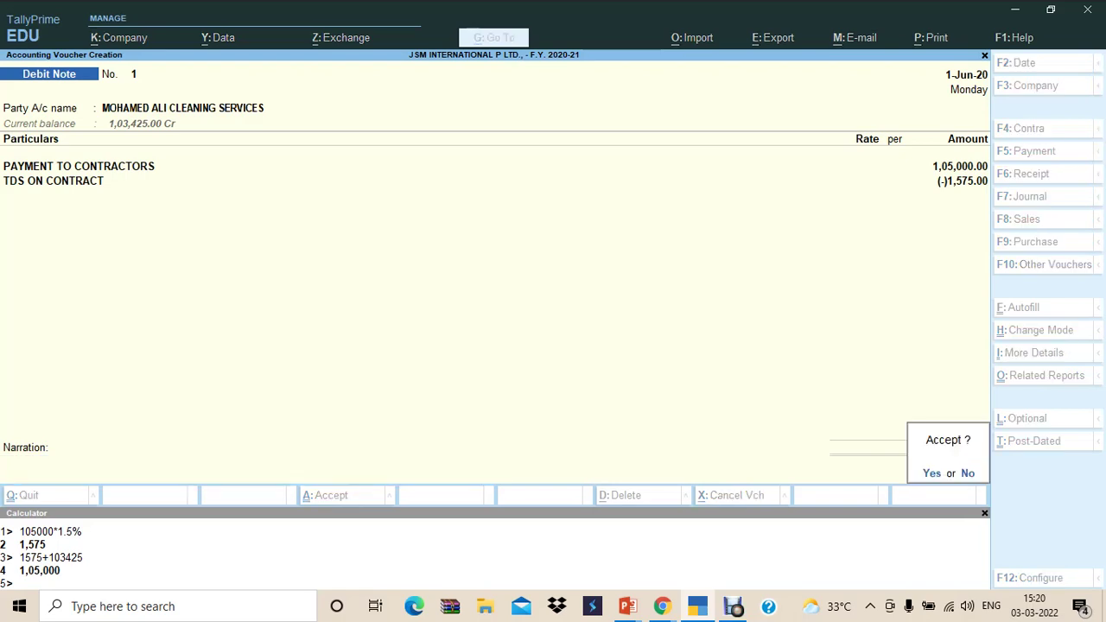
{"action": "key", "text": "Return"}
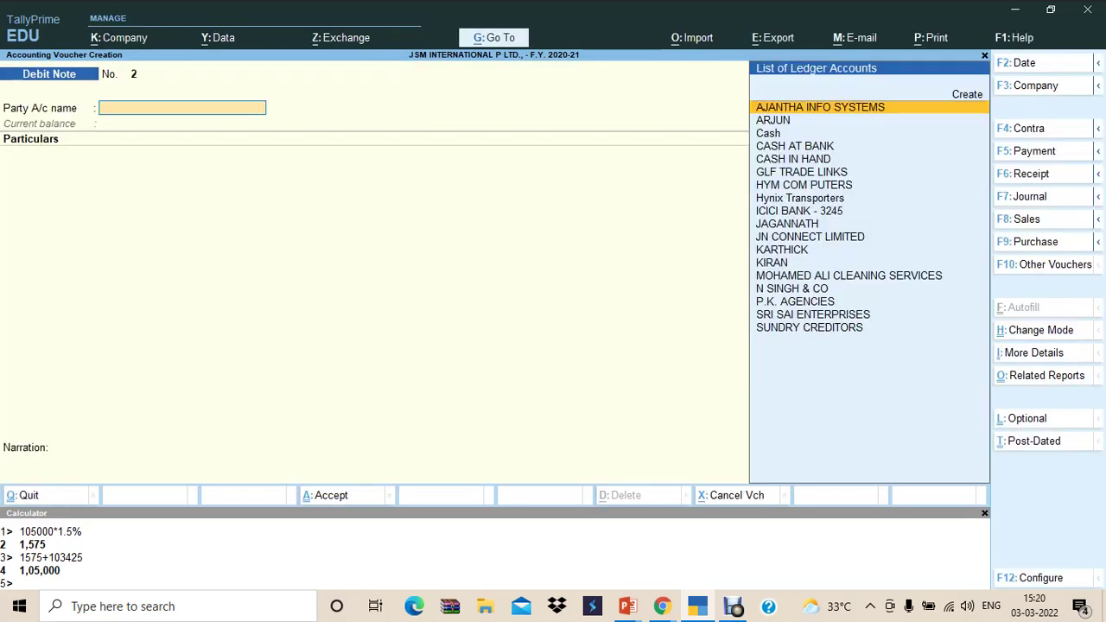
Step: Examine the Journal and Debit Note entries in the MOHAMED ALI CLEANING SERVICES ledger, and leave the report
{"action": "key", "text": "Escape"}
{"action": "type", "text": "d"}
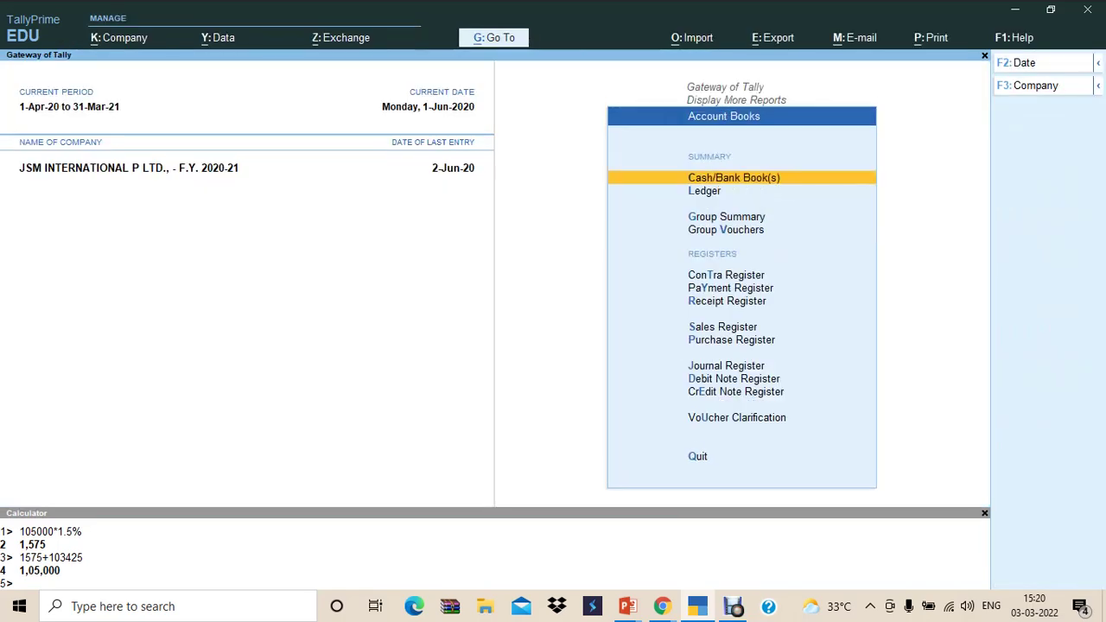
{"action": "type", "text": "alMOHA"}
{"action": "key", "text": "Return"}
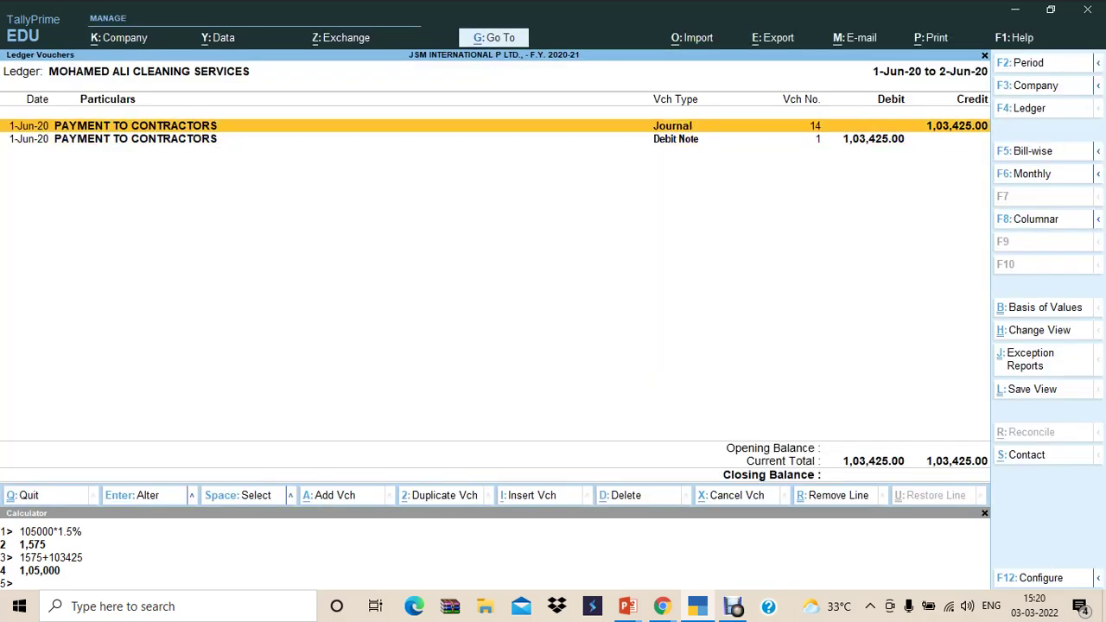
{"action": "key", "text": "Down"}
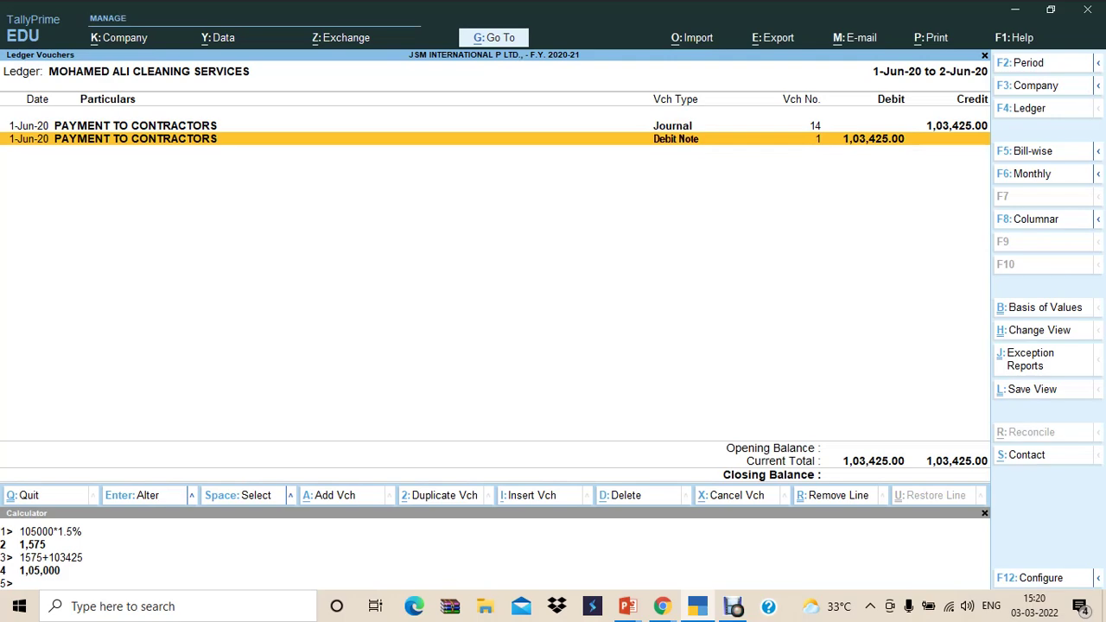
{"action": "key", "text": "Up"}
{"action": "key", "text": "Down"}
{"action": "key", "text": "Up"}
{"action": "key", "text": "Down"}
{"action": "key", "text": "Escape"}
{"action": "key", "text": "Escape"}
{"action": "key", "text": "Escape"}
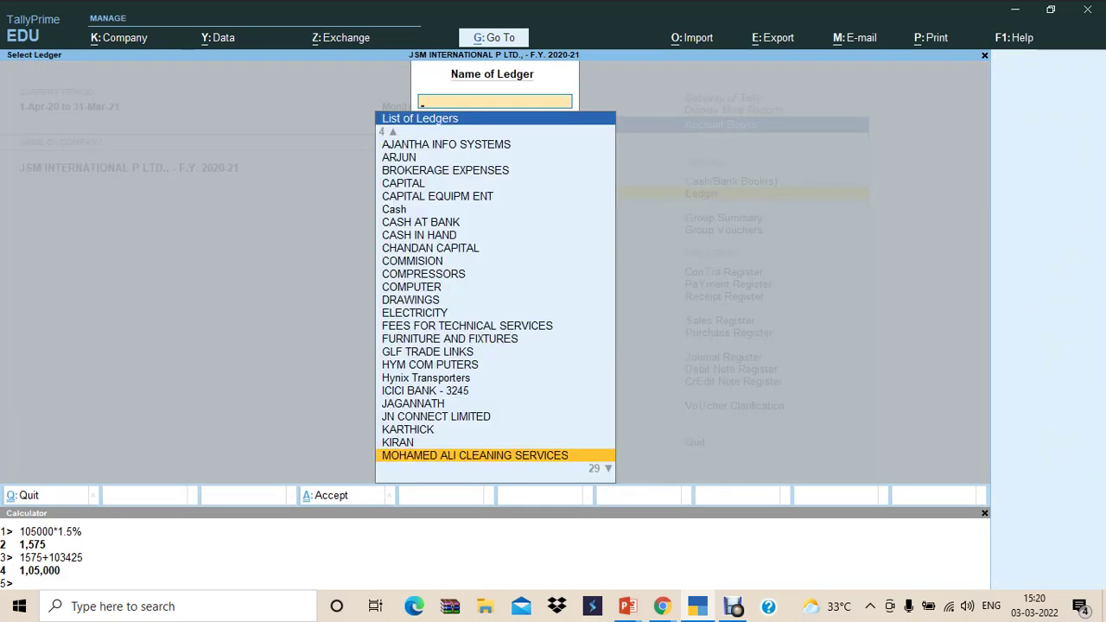
Step: Switch to the PowerPoint slides, review the remaining reversal of expenses steps and read Case Study 20 on TDS for advance payments
{"action": "key", "text": "alt+Tab"}
{"action": "key", "text": "alt+Tab"}
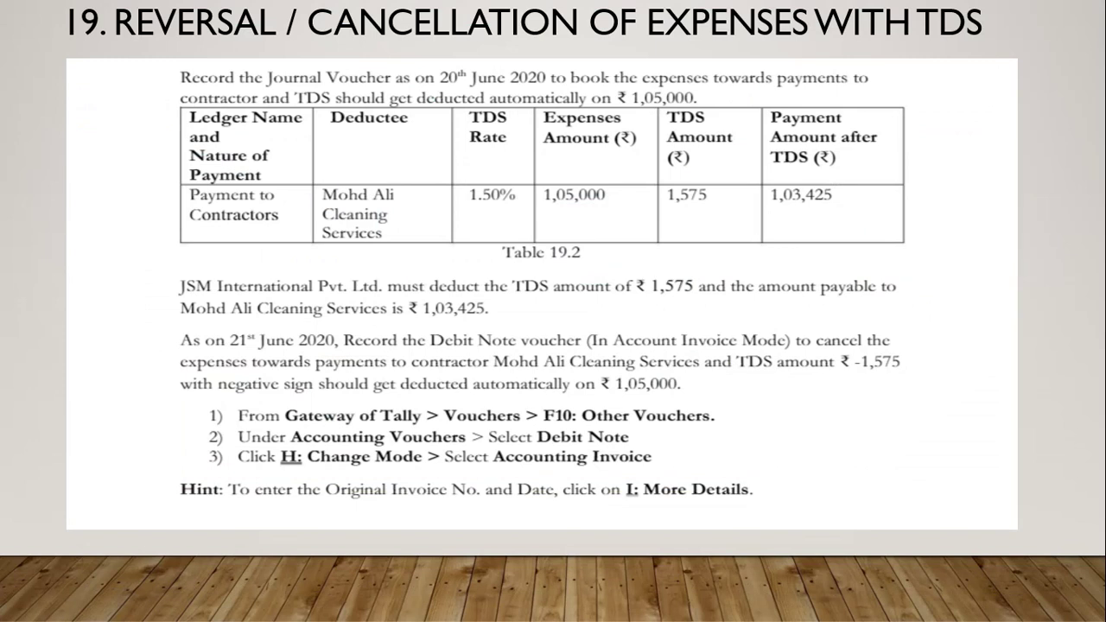
{"action": "key", "text": "Right"}
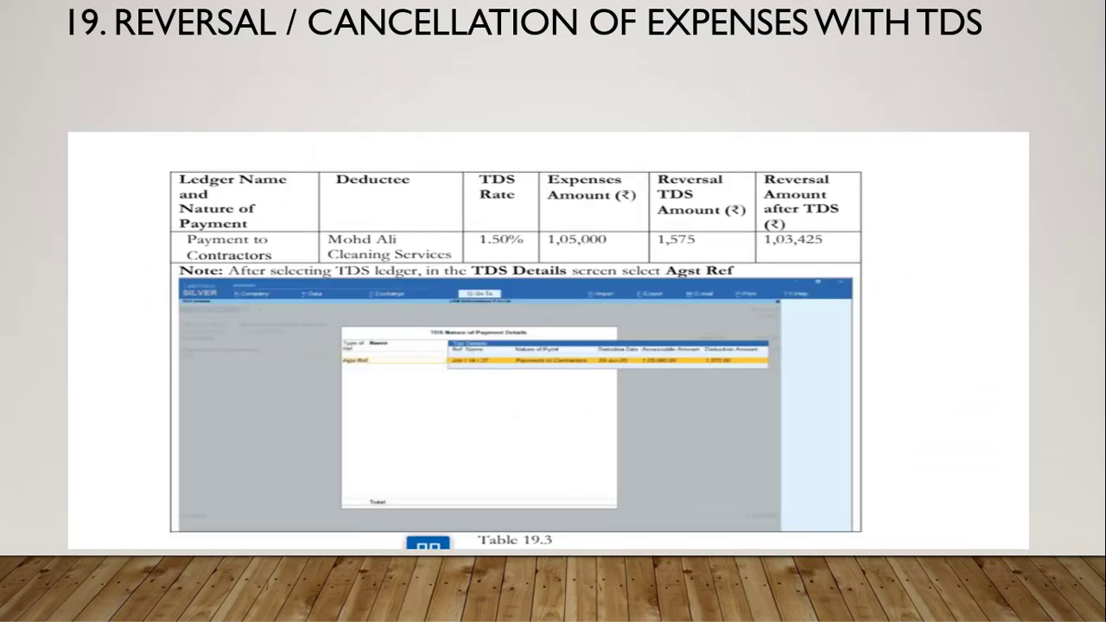
{"action": "key", "text": "Right"}
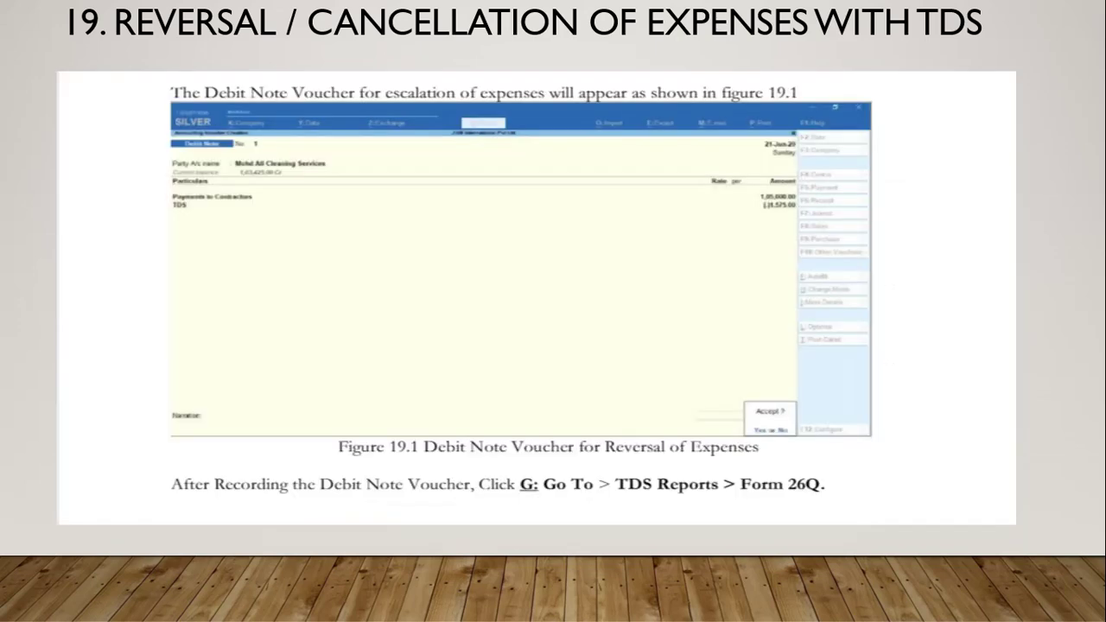
{"action": "key", "text": "Right"}
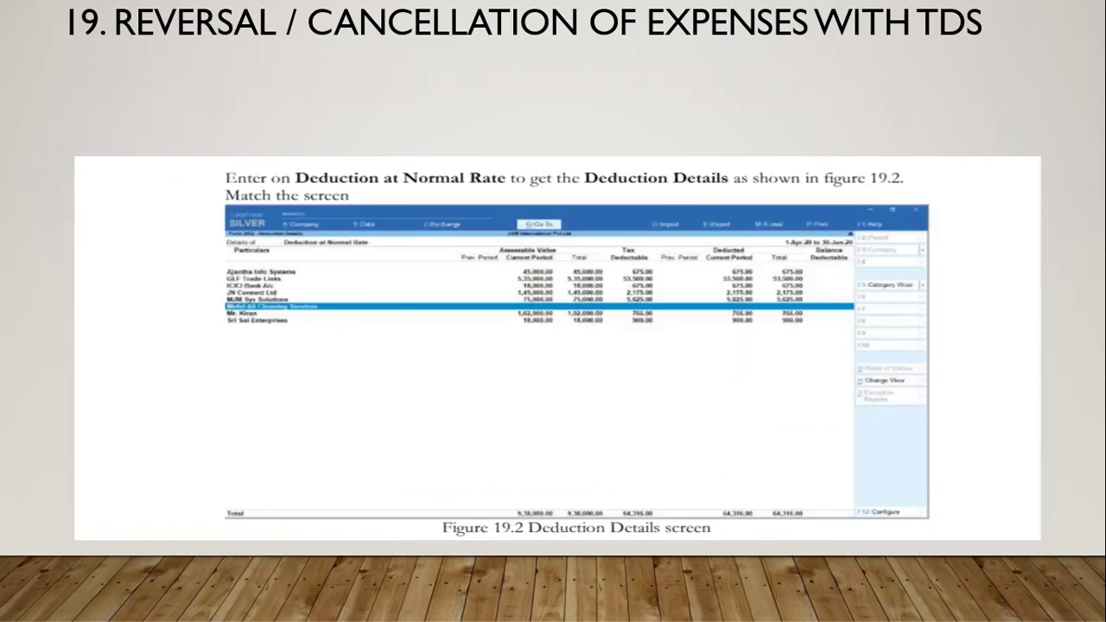
{"action": "key", "text": "Right"}
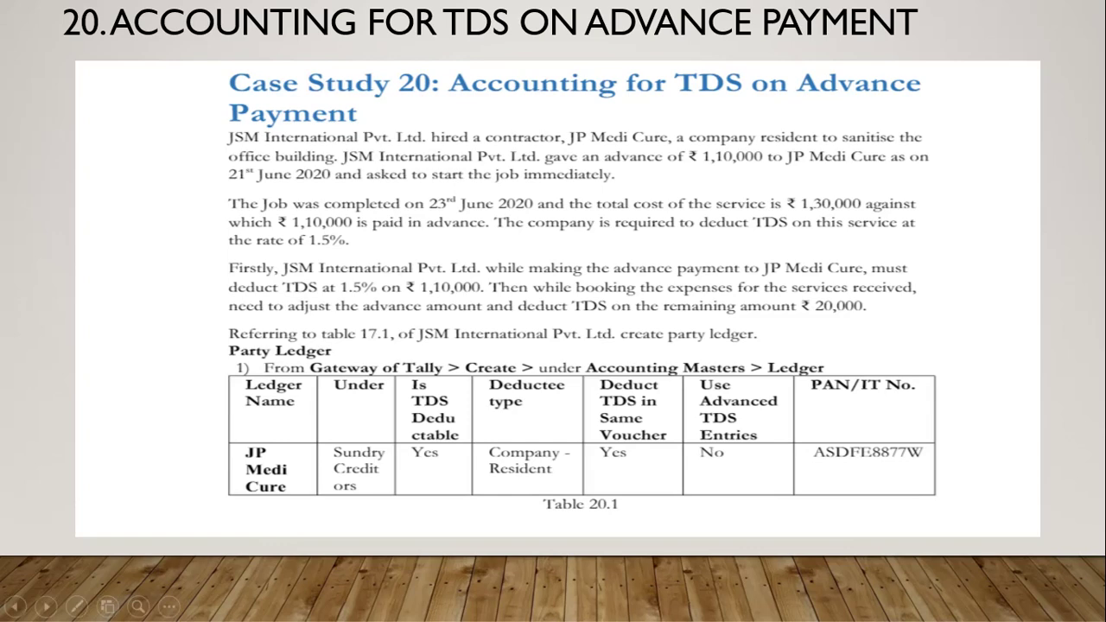
{"action": "key", "text": "alt+Tab"}
{"action": "key", "text": "alt+Tab"}
{"action": "key", "text": "alt+Tab"}
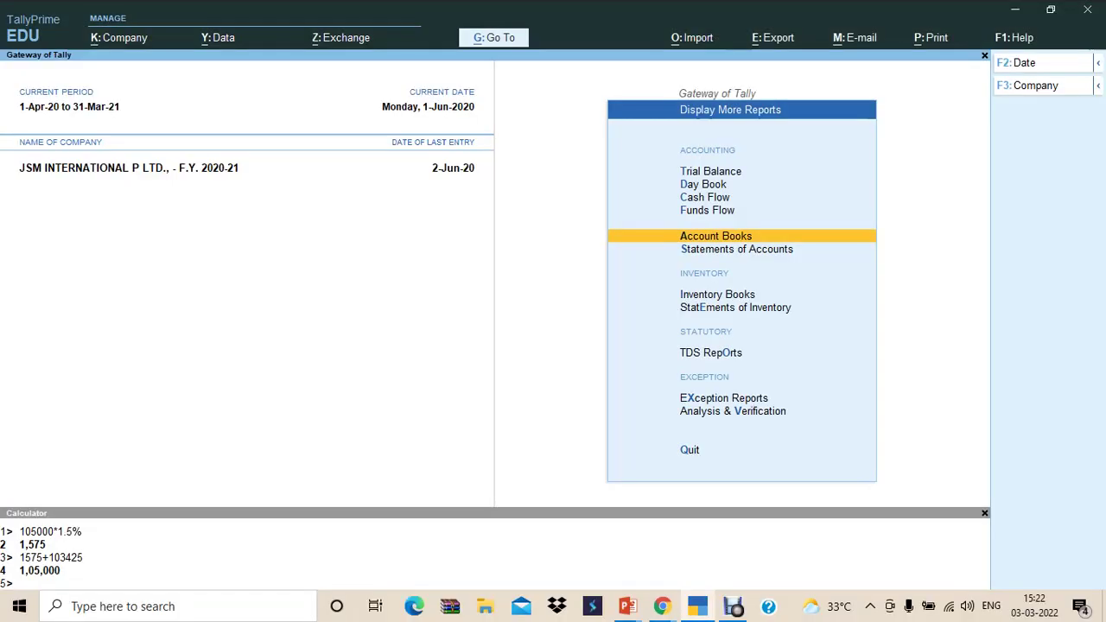
{"action": "key", "text": "alt+Tab"}
{"action": "key", "text": "alt+Tab"}
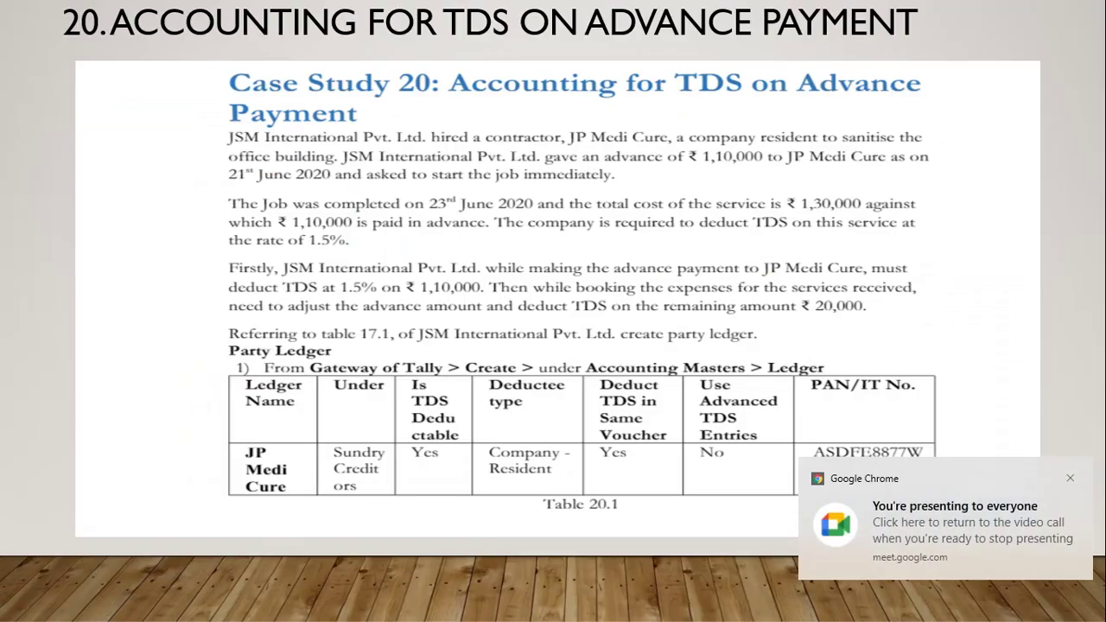
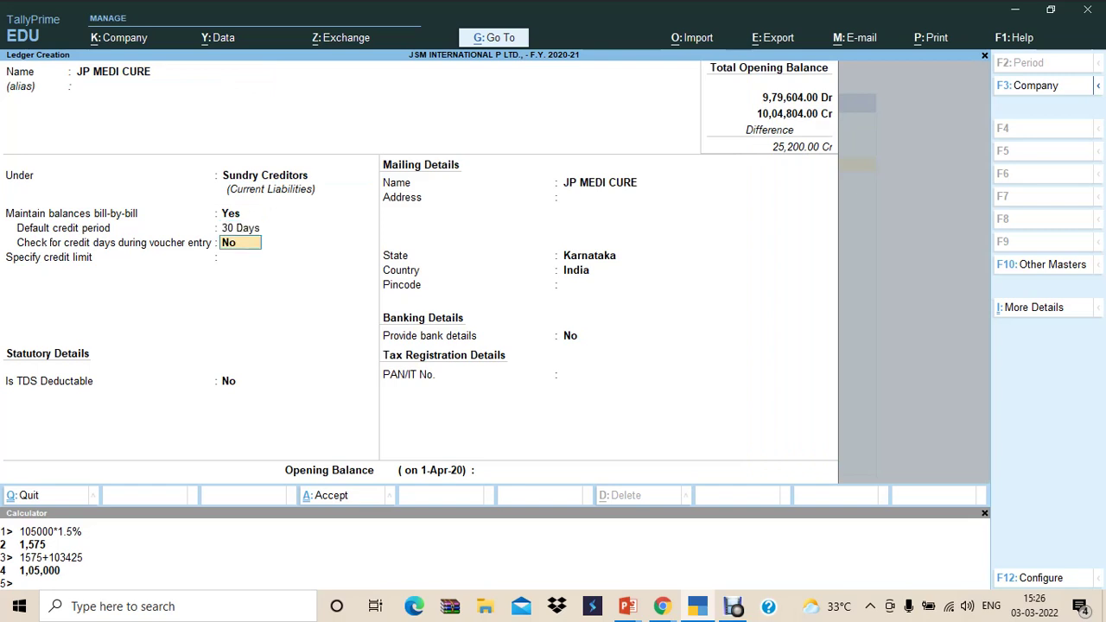
Step: Back in TallyPrime, set Is TDS Deductable to Yes for the JP MEDI CURE ledger, and check Table 20.1 for its deductee type
{"action": "key", "text": "Return"}
{"action": "key", "text": "Return"}
{"action": "type", "text": "y"}
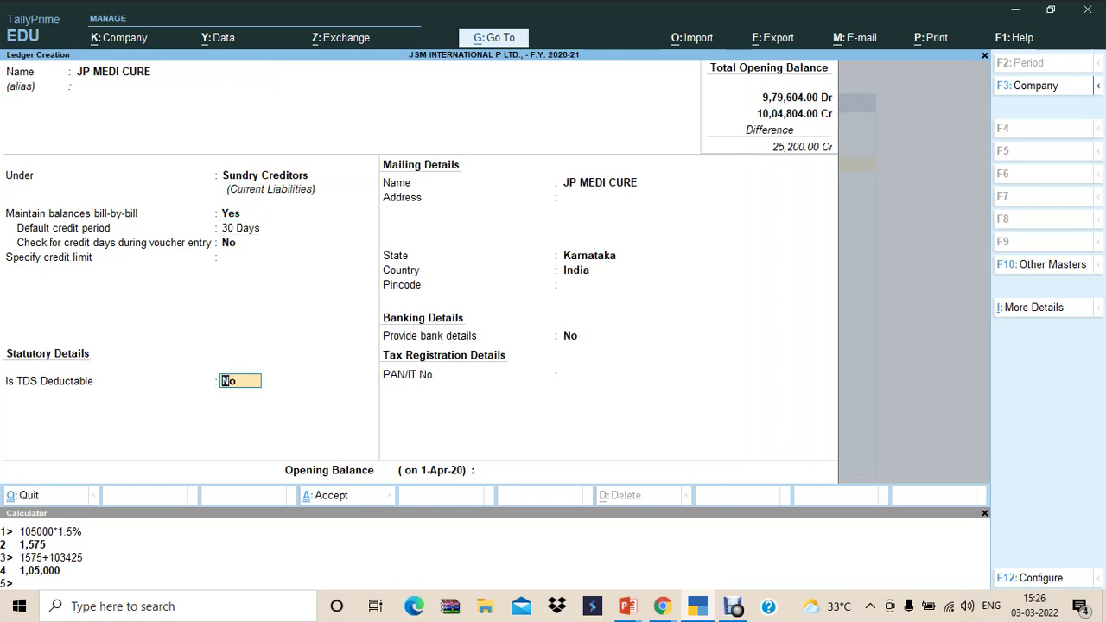
{"action": "key", "text": "Return"}
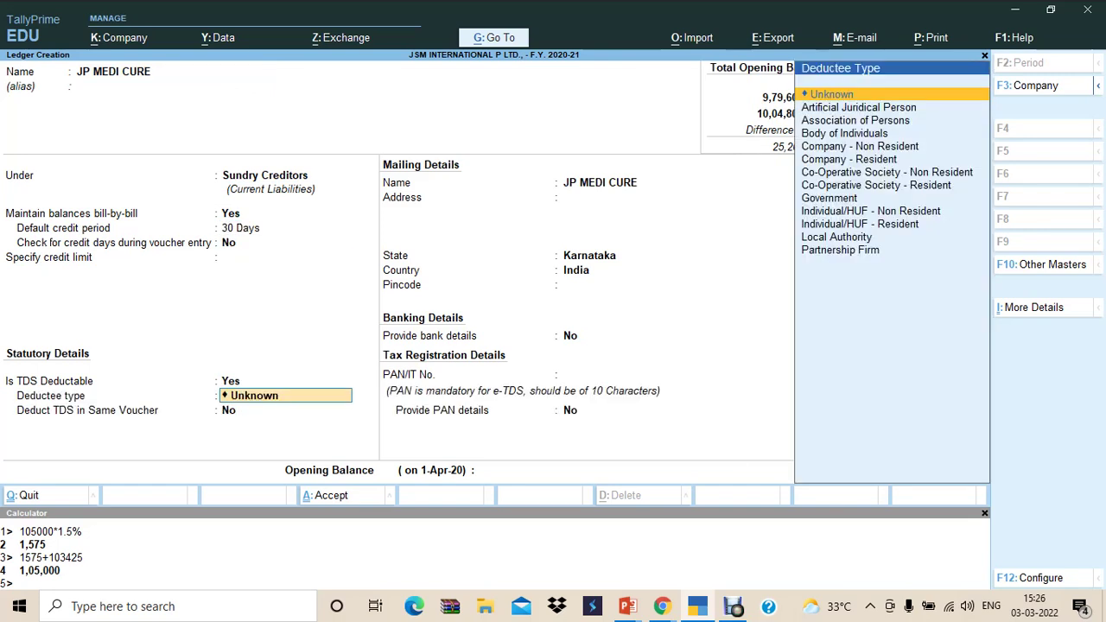
{"action": "key", "text": "alt+Tab"}
{"action": "key", "text": "alt+Tab"}
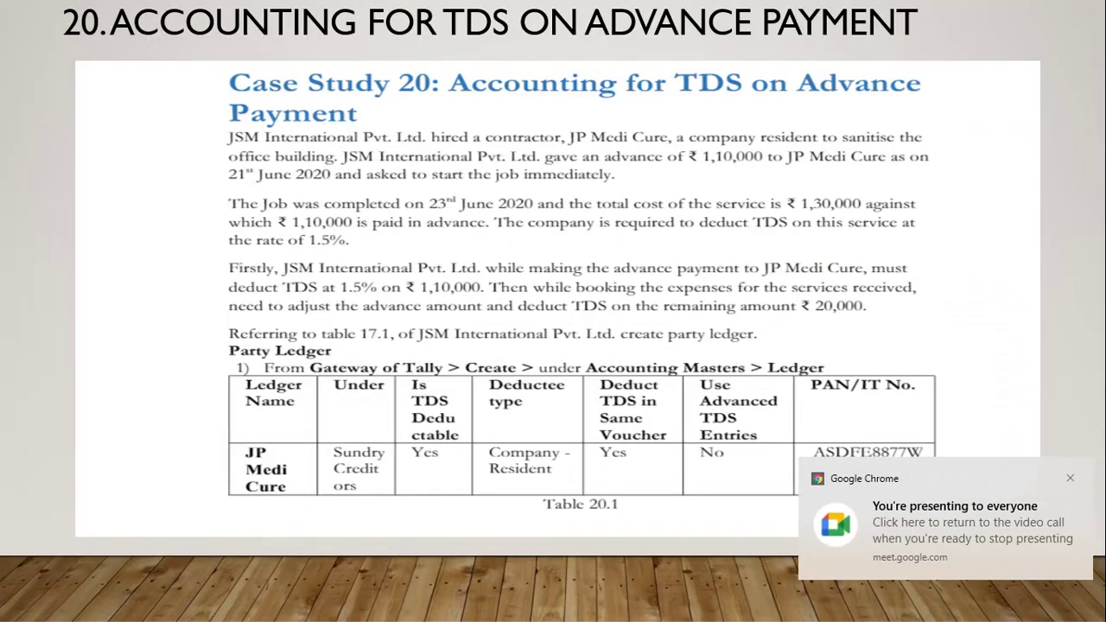
Step: Back in TallyPrime, set the deductee type of the JP MEDI CURE ledger to Partnership Firm
{"action": "key", "text": "alt+Tab"}
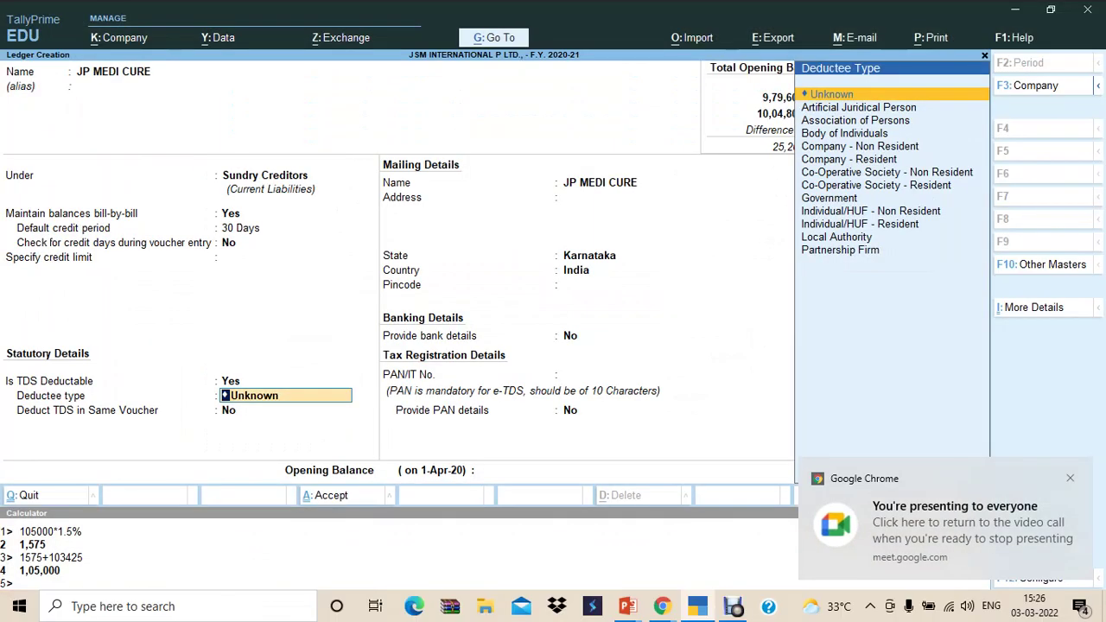
{"action": "type", "text": "part"}
{"action": "key", "text": "Return"}
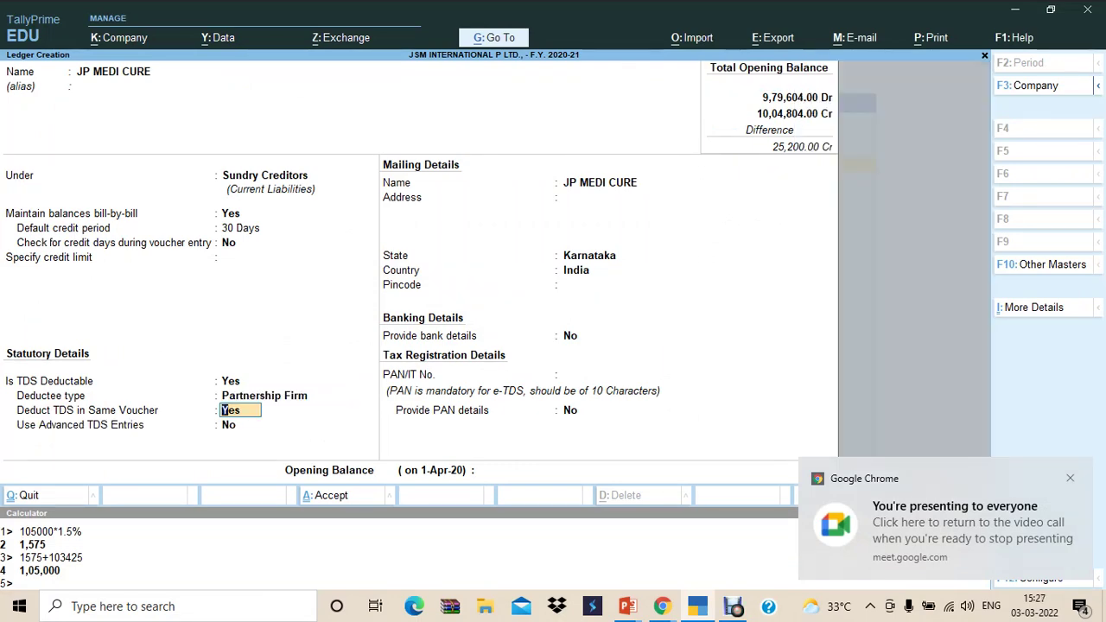
Step: Set Deduct TDS in Same Voucher to Yes with 194C TDS ON CONTRACT as the nature of payment
{"action": "key", "text": "Return"}
{"action": "key", "text": "Down"}
{"action": "key", "text": "Down"}
{"action": "key", "text": "Down"}
{"action": "key", "text": "Down"}
{"action": "key", "text": "Down"}
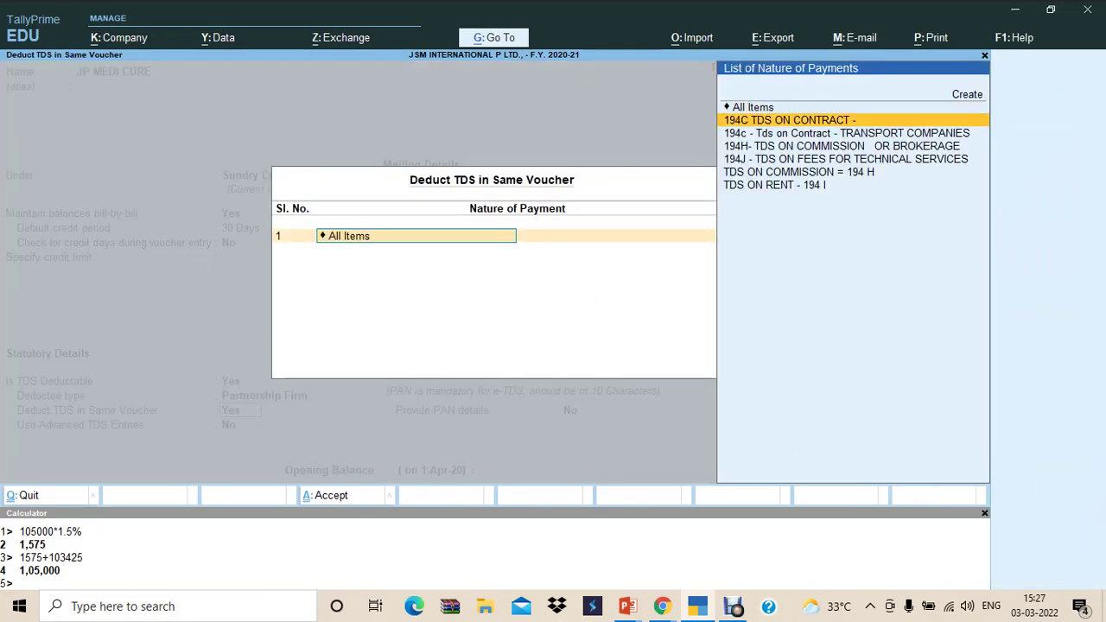
{"action": "key", "text": "Up"}
{"action": "key", "text": "Up"}
{"action": "key", "text": "Up"}
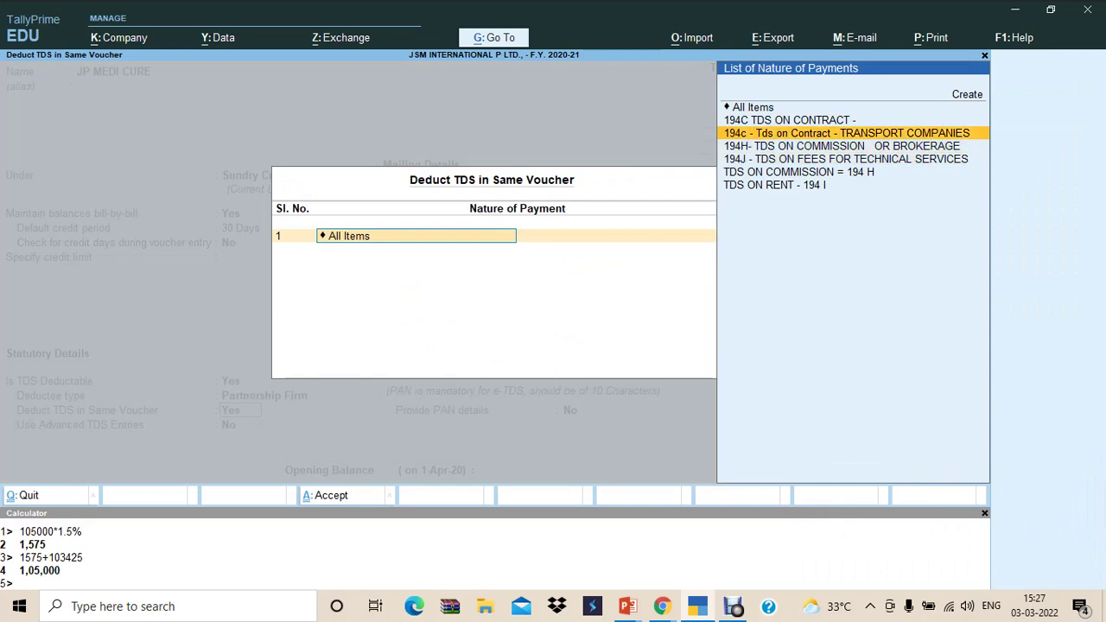
{"action": "key", "text": "Up"}
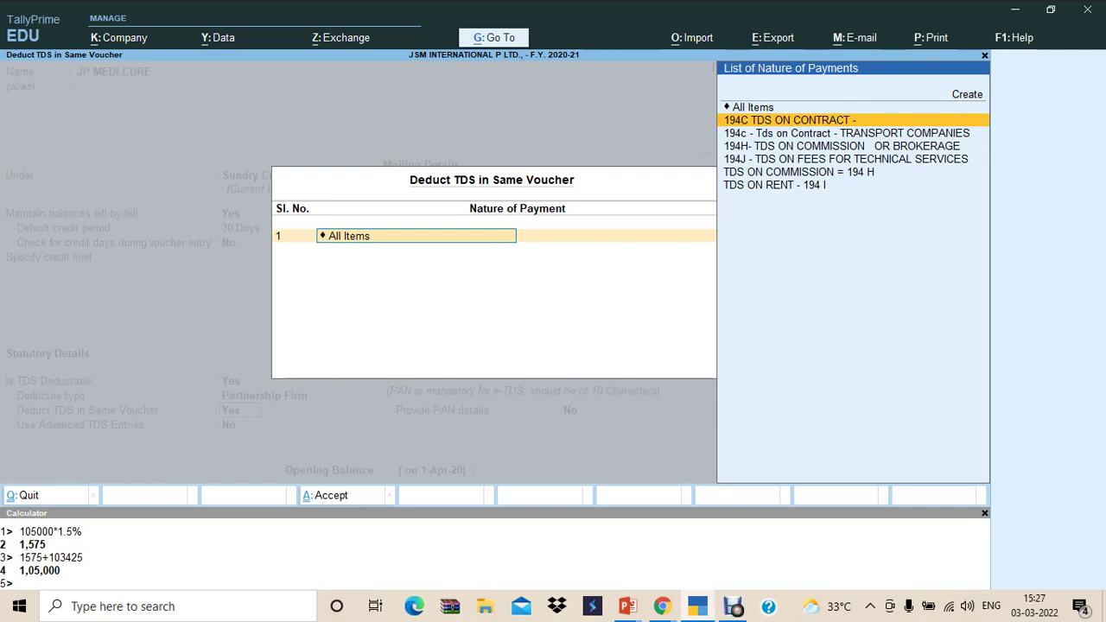
{"action": "key", "text": "Return"}
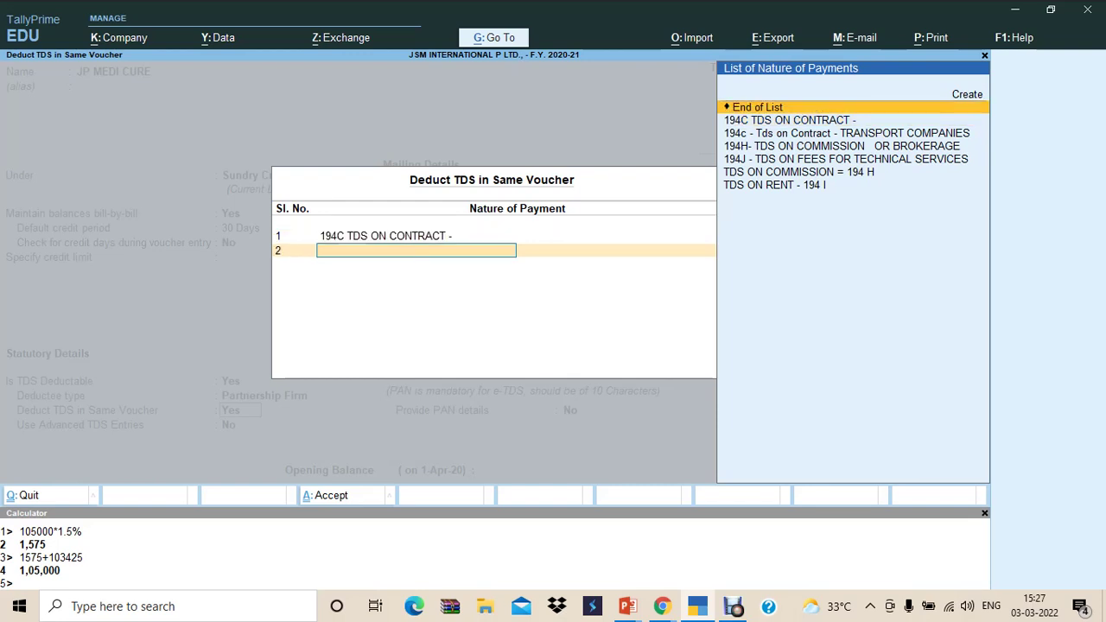
{"action": "key", "text": "Return"}
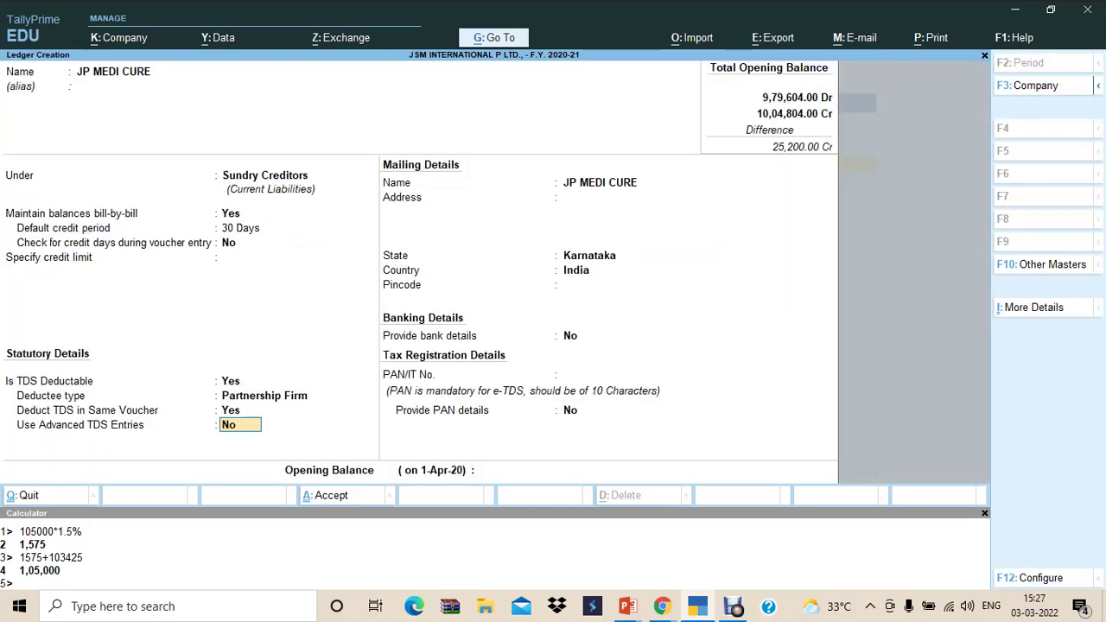
{"action": "key", "text": "Up"}
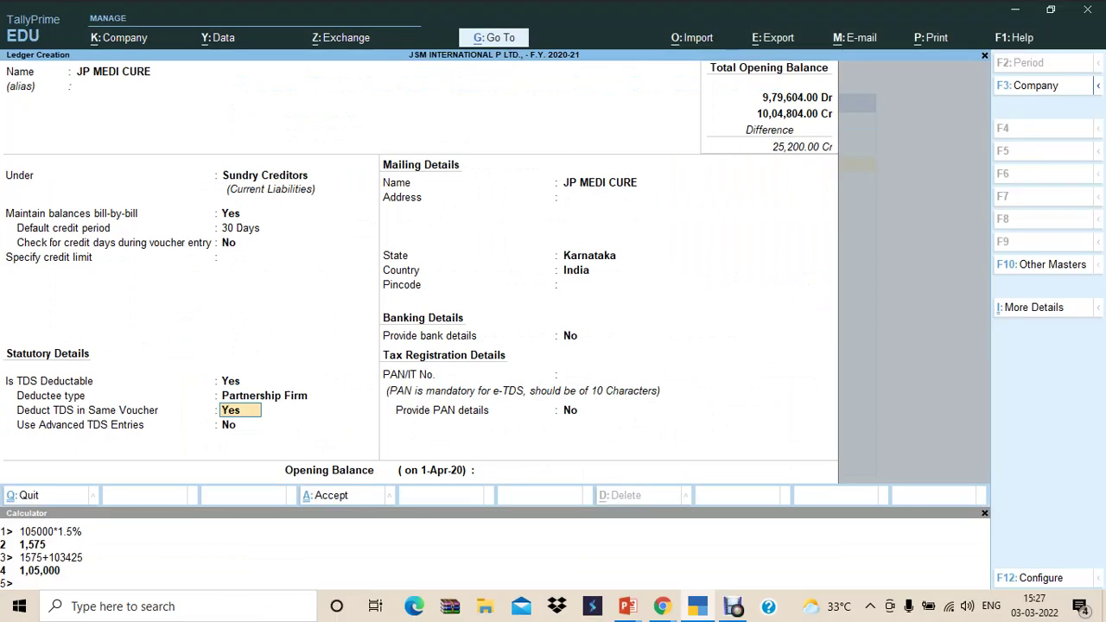
{"action": "key", "text": "Return"}
{"action": "key", "text": "Return"}
{"action": "key", "text": "Return"}
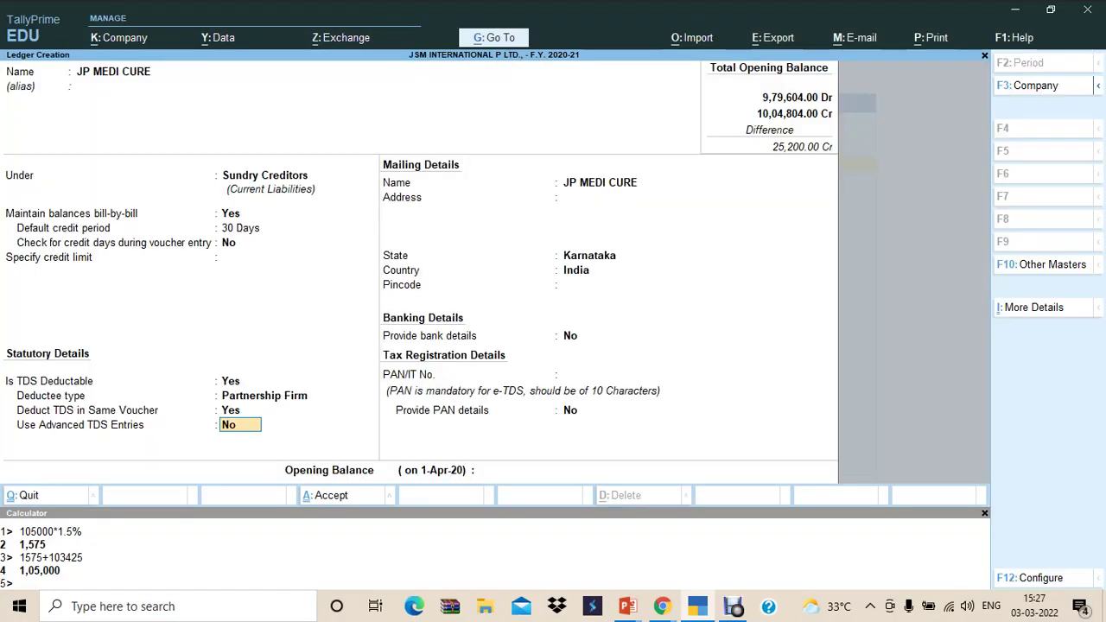
Step: Leave Use Advanced TDS Entries at No, enter the party's PAN/IT number from the slide and save the JP MEDI CURE ledger
{"action": "key", "text": "Return"}
{"action": "key", "text": "Return"}
{"action": "key", "text": "Return"}
{"action": "key", "text": "Return"}
{"action": "key", "text": "Return"}
{"action": "key", "text": "Return"}
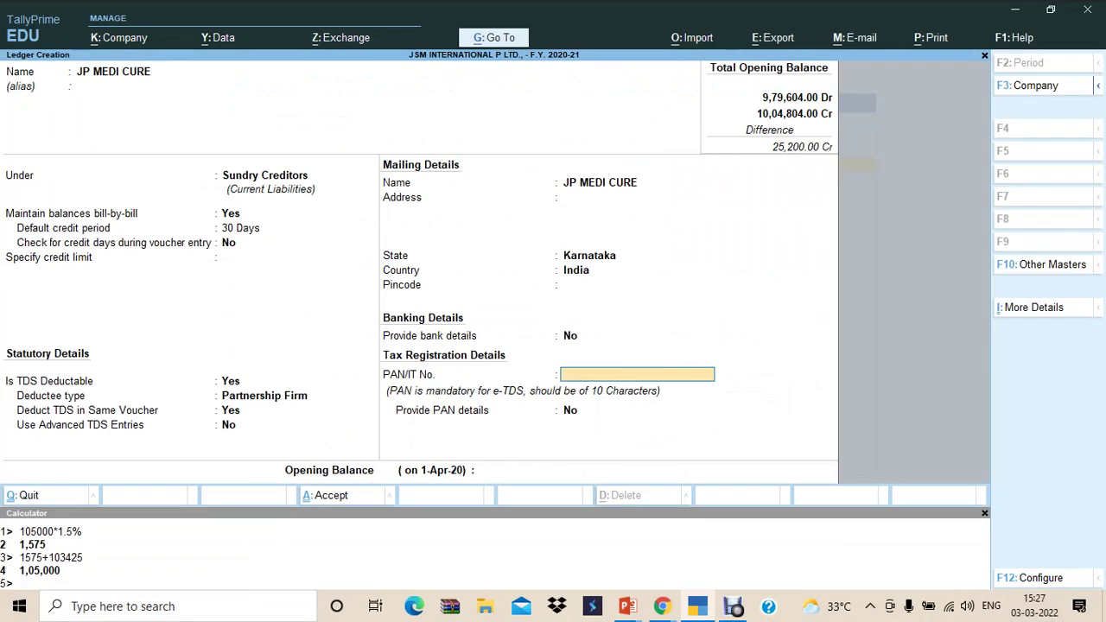
{"action": "type", "text": "ASDFE"}
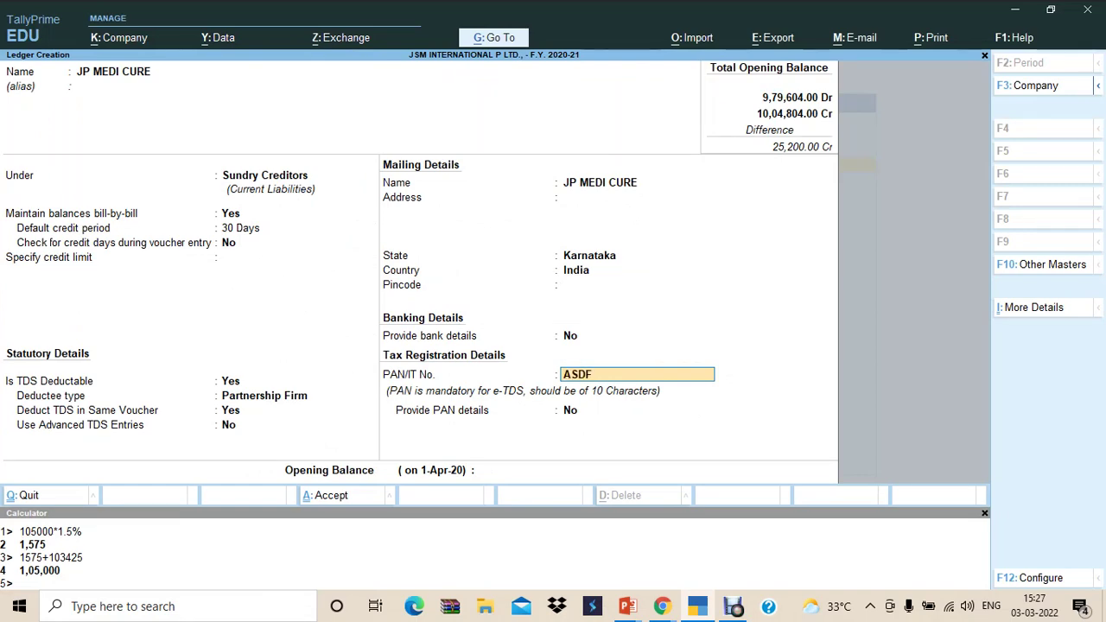
{"action": "key", "text": "alt+Tab"}
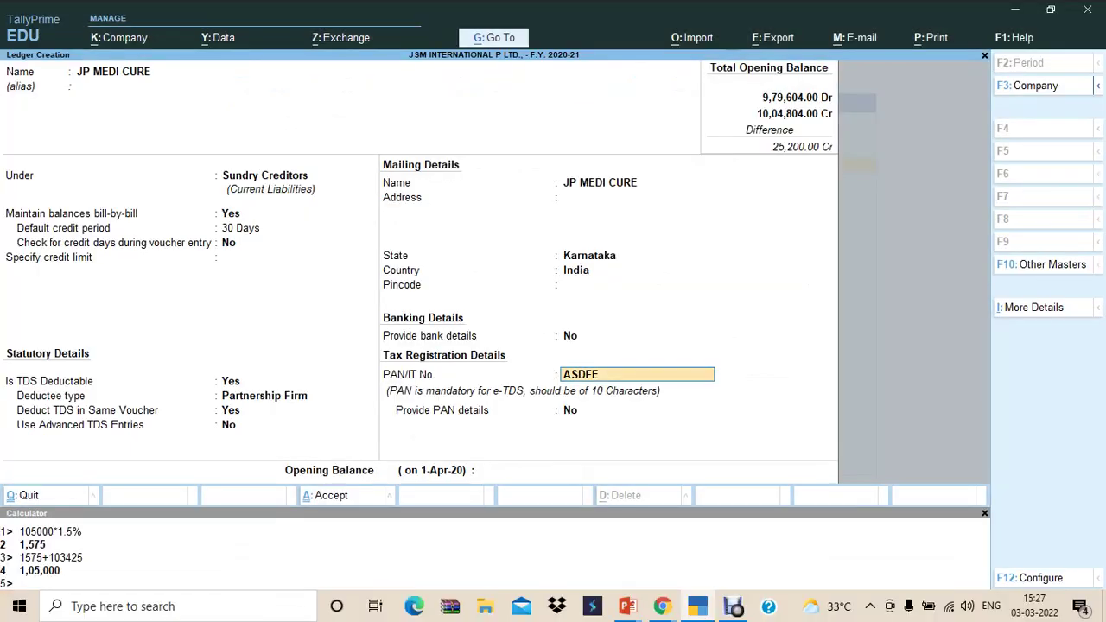
{"action": "type", "text": "8877W"}
{"action": "key", "text": "Return"}
{"action": "key", "text": "Return"}
{"action": "key", "text": "Return"}
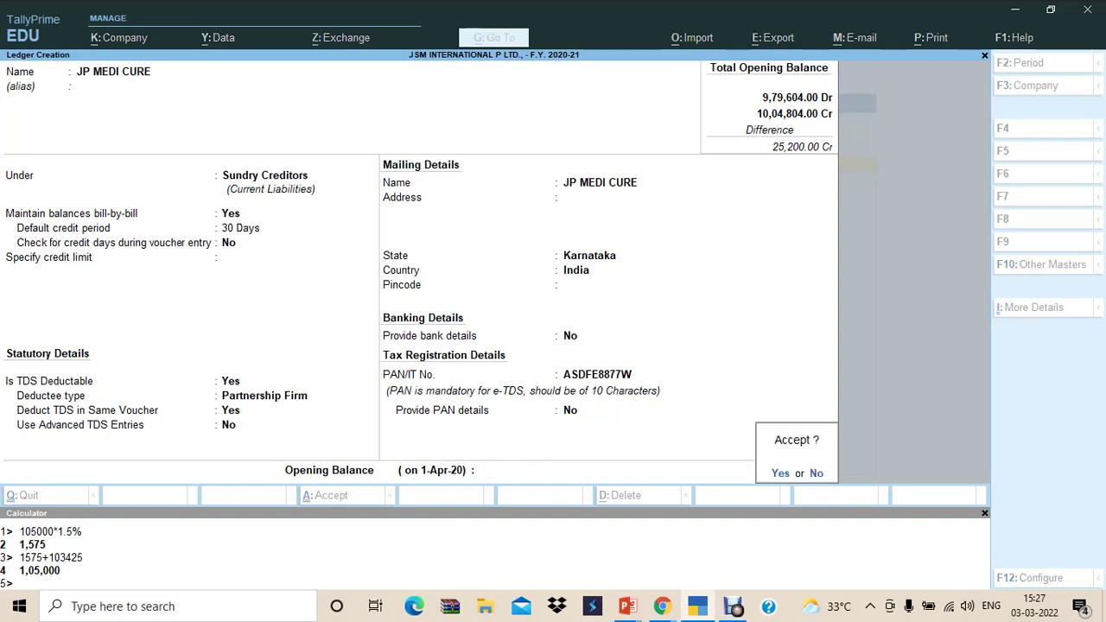
{"action": "key", "text": "y"}
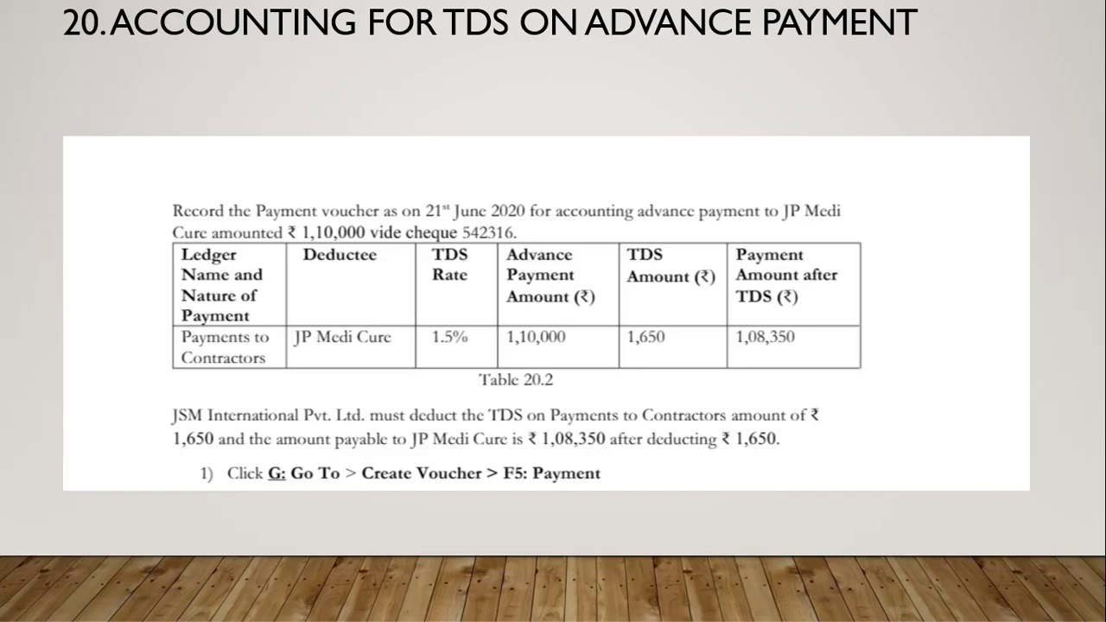
Step: Return to TallyPrime, leave master creation and start a Payment voucher with ICICI BANK as the account
{"action": "key", "text": "alt+Tab"}
{"action": "key", "text": "Escape"}
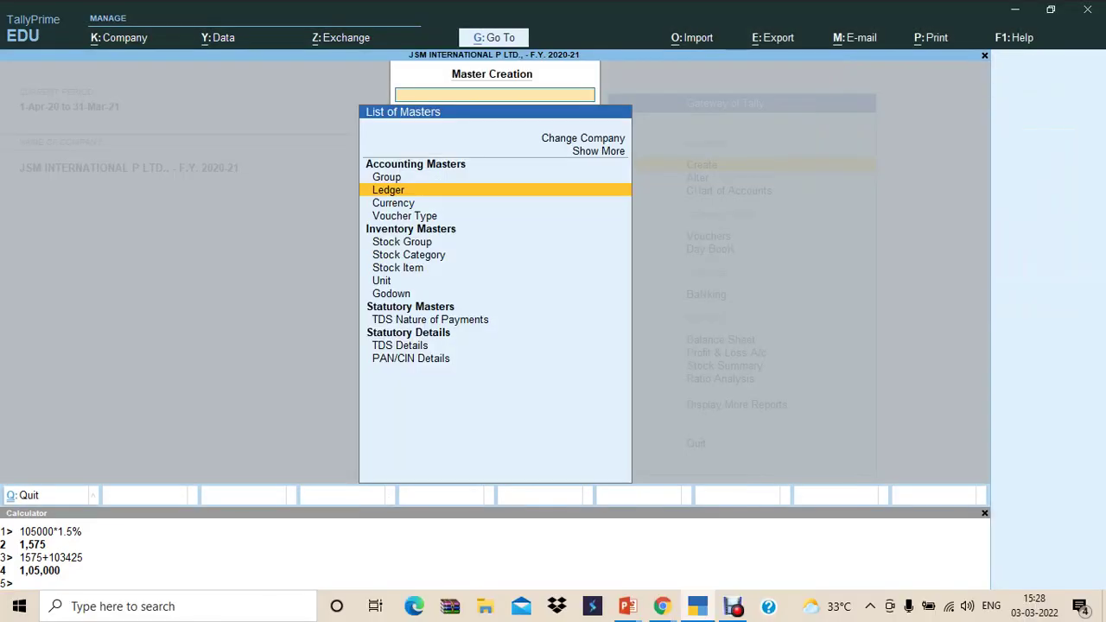
{"action": "key", "text": "Escape"}
{"action": "key", "text": "Escape"}
{"action": "key", "text": "n"}
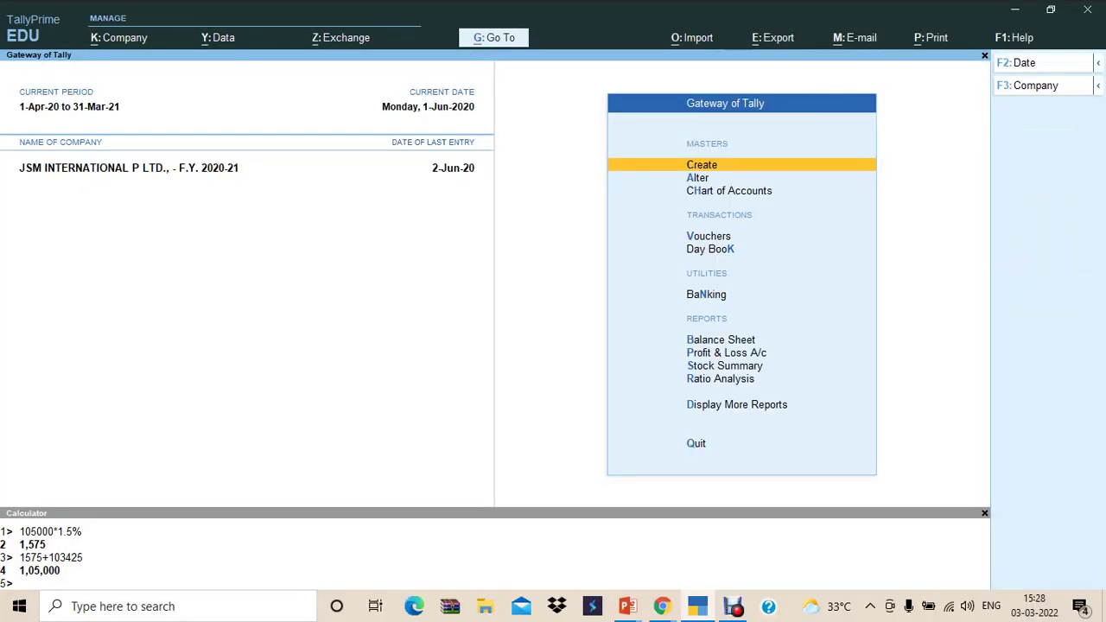
{"action": "key", "text": "v"}
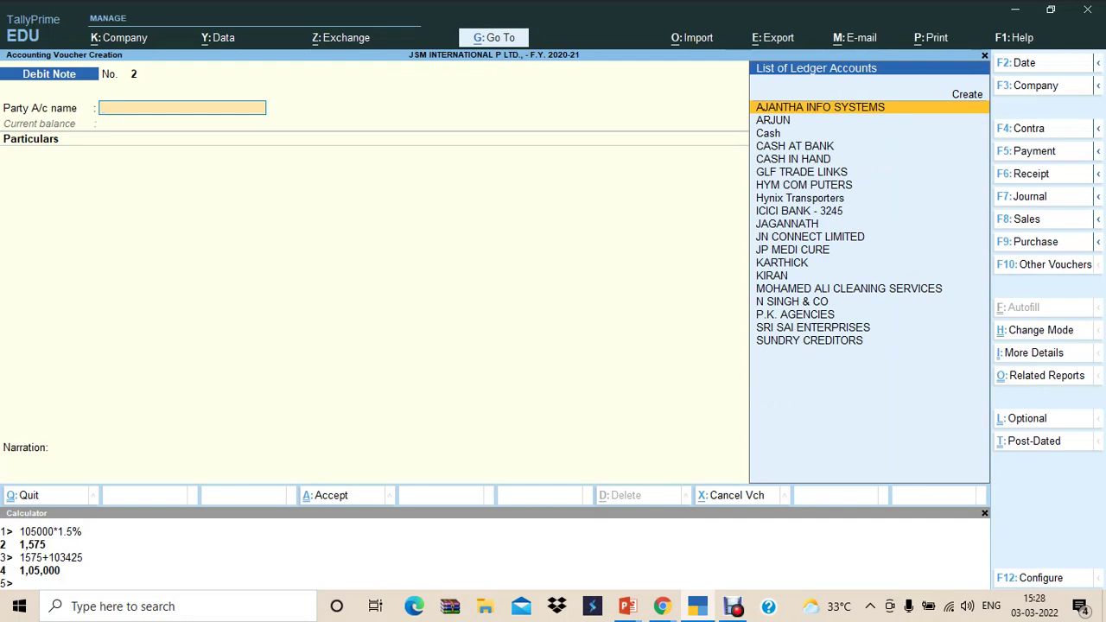
{"action": "key", "text": "F5"}
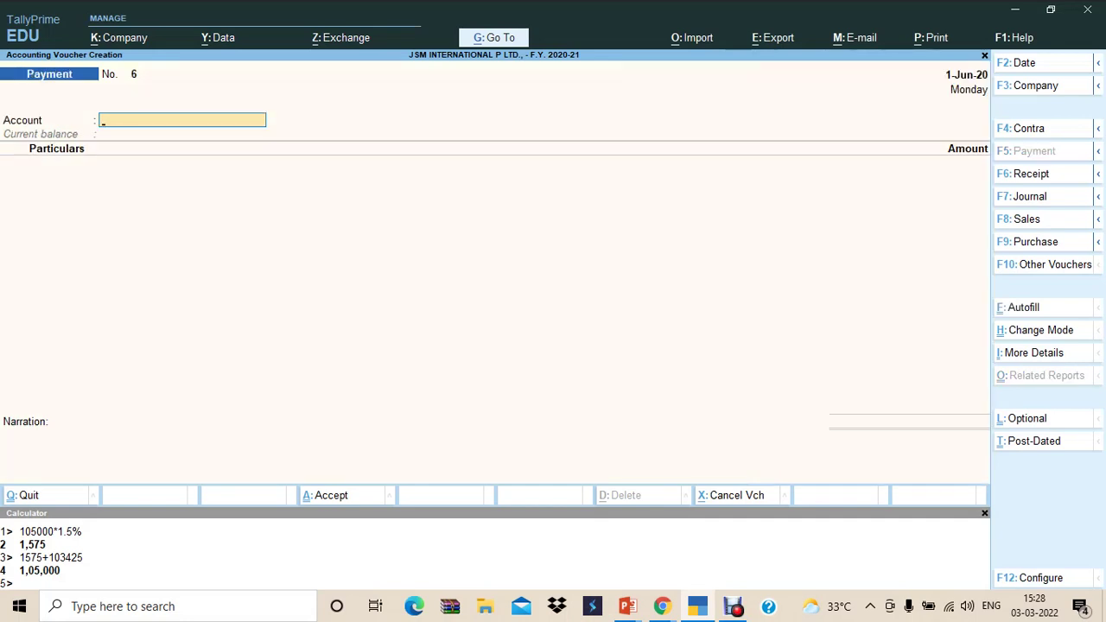
{"action": "type", "text": "ic"}
{"action": "key", "text": "Return"}
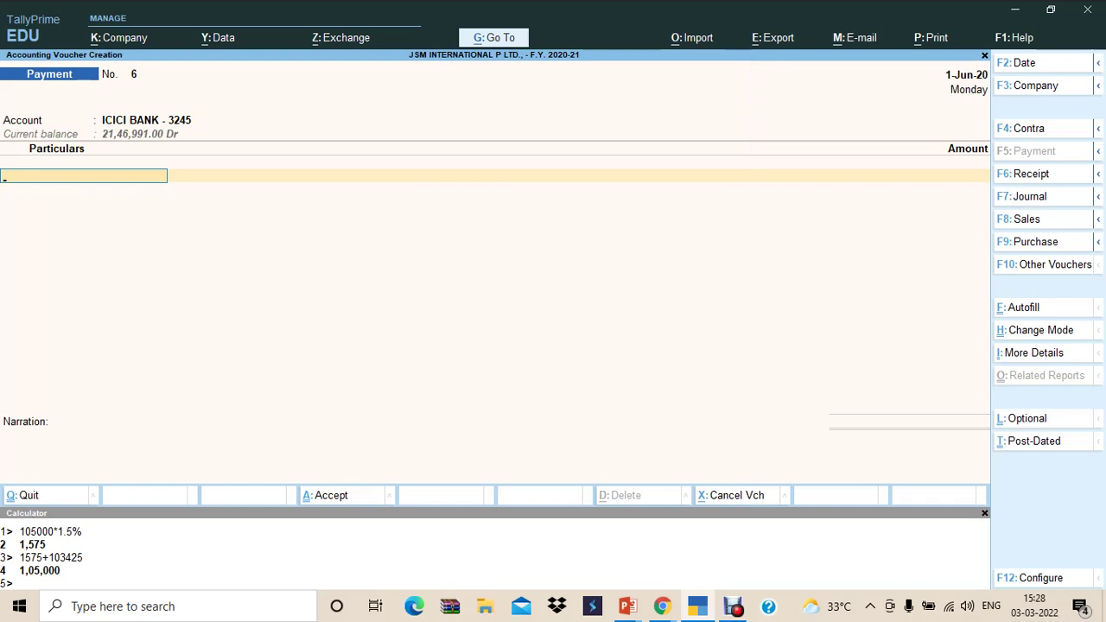
Step: Add JP MEDI CURE to the payment voucher with an amount of 1,10,000
{"action": "type", "text": "JP"}
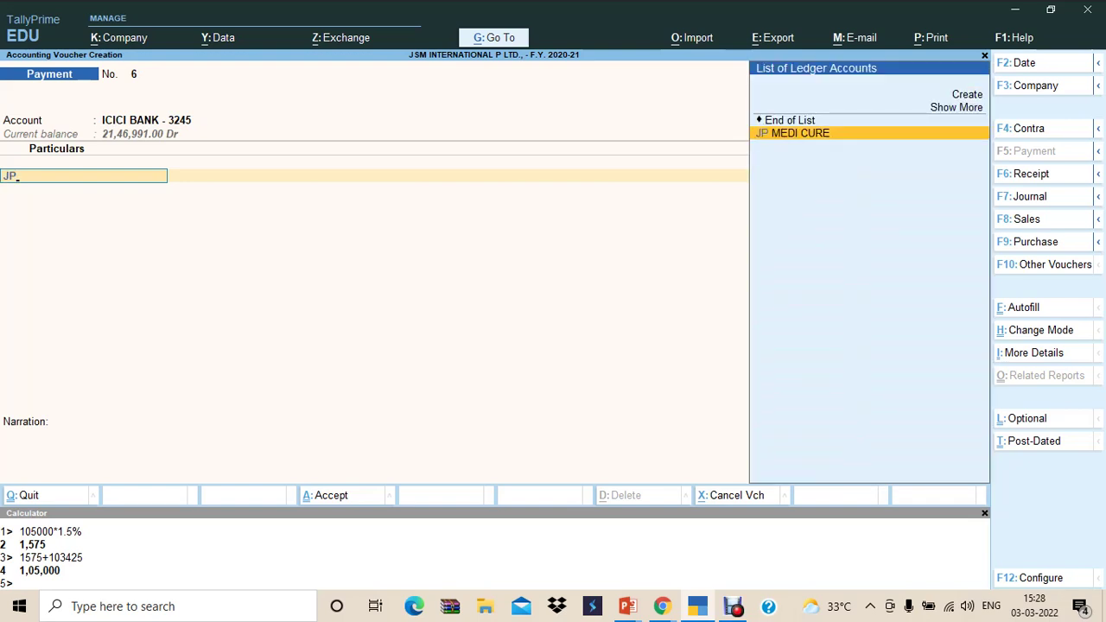
{"action": "key", "text": "Return"}
{"action": "key", "text": "alt"}
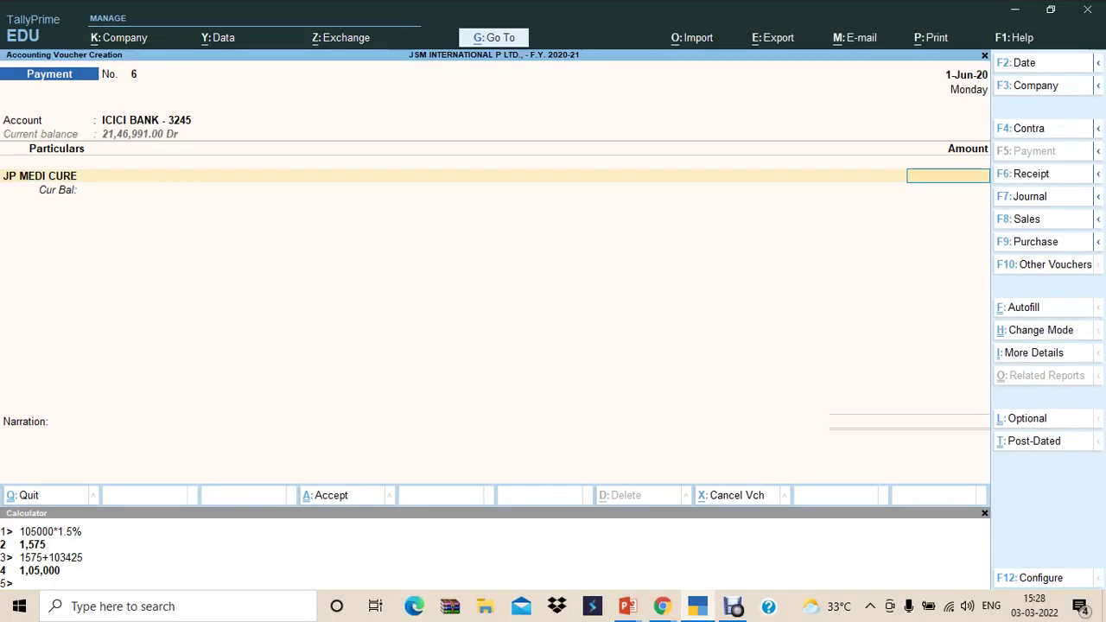
{"action": "type", "text": "110000"}
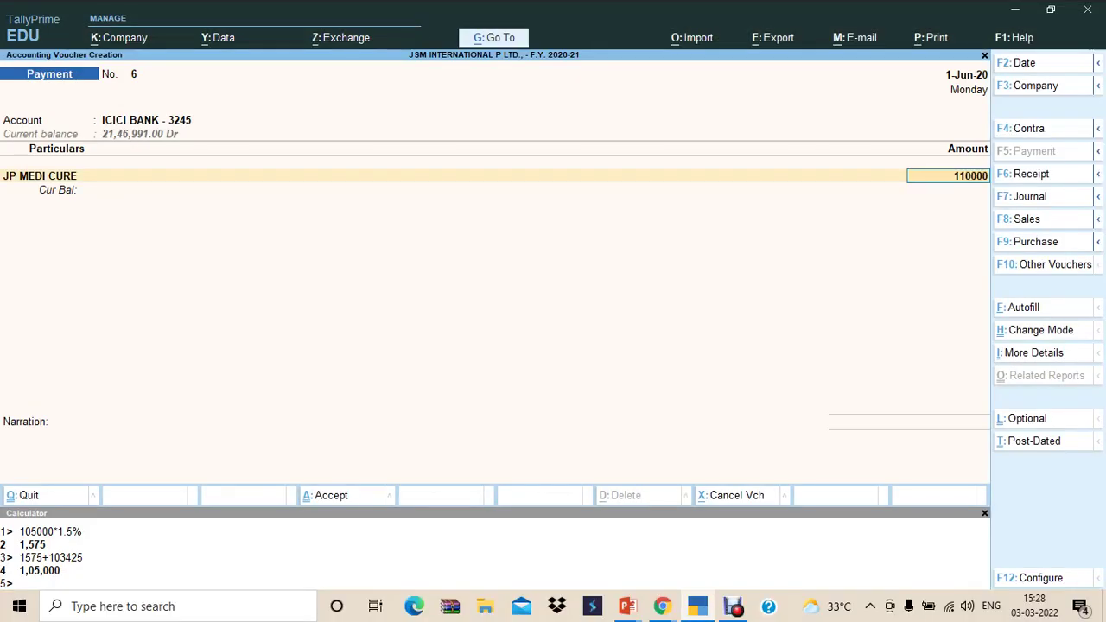
Step: Allocate the 1,10,000 Dr to a New Ref named 6 with a credit period of 30 days
{"action": "key", "text": "Return"}
{"action": "key", "text": "Up"}
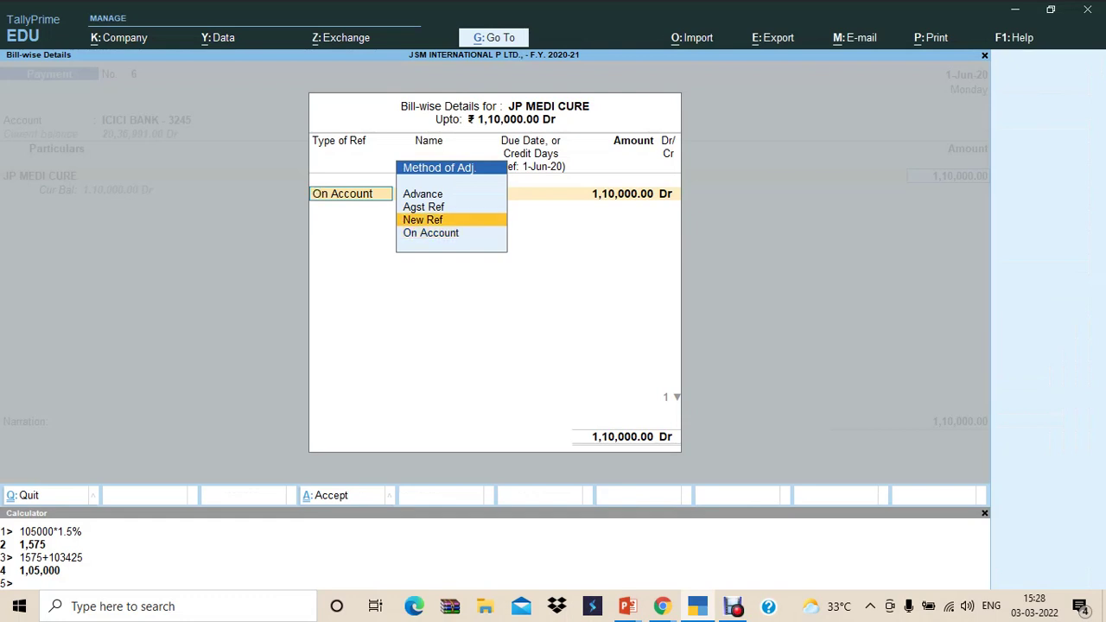
{"action": "key", "text": "Return"}
{"action": "key", "text": "Return"}
{"action": "key", "text": "Return"}
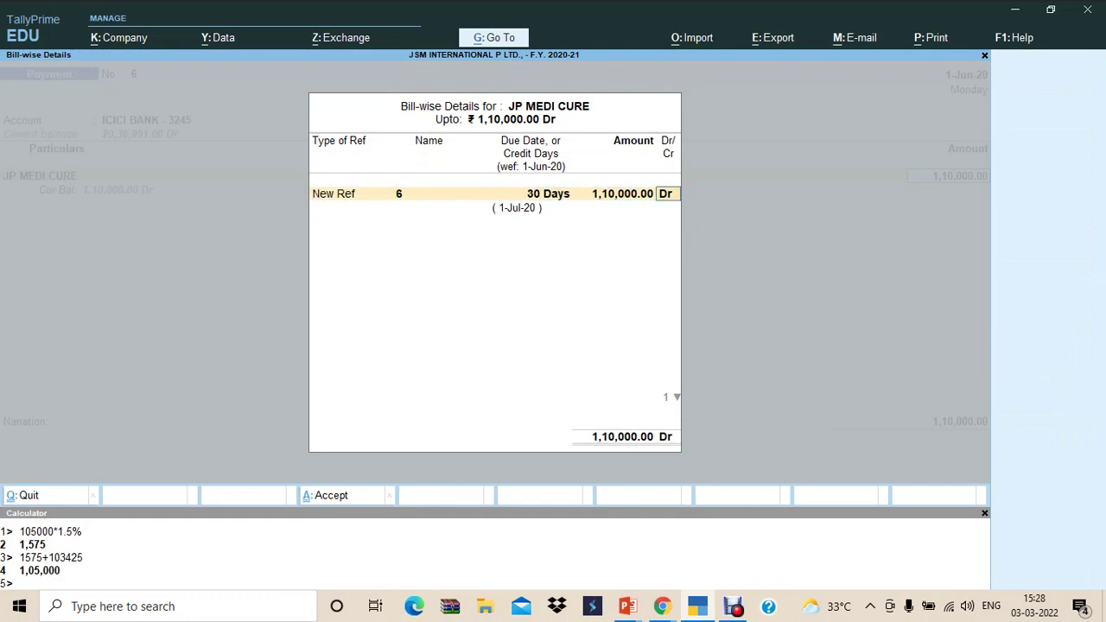
{"action": "key", "text": "Return"}
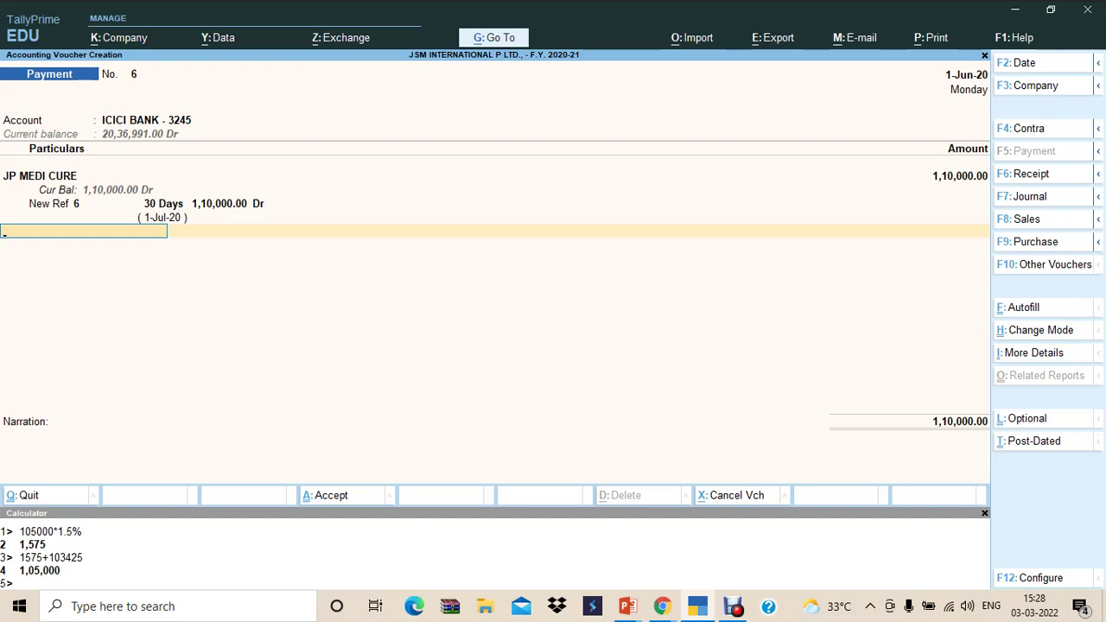
Step: Check Table 20.2 in the slides, and add the TDS ON CONTRACT ledger below the party in the TallyPrime payment voucher
{"action": "key", "text": "alt+Tab"}
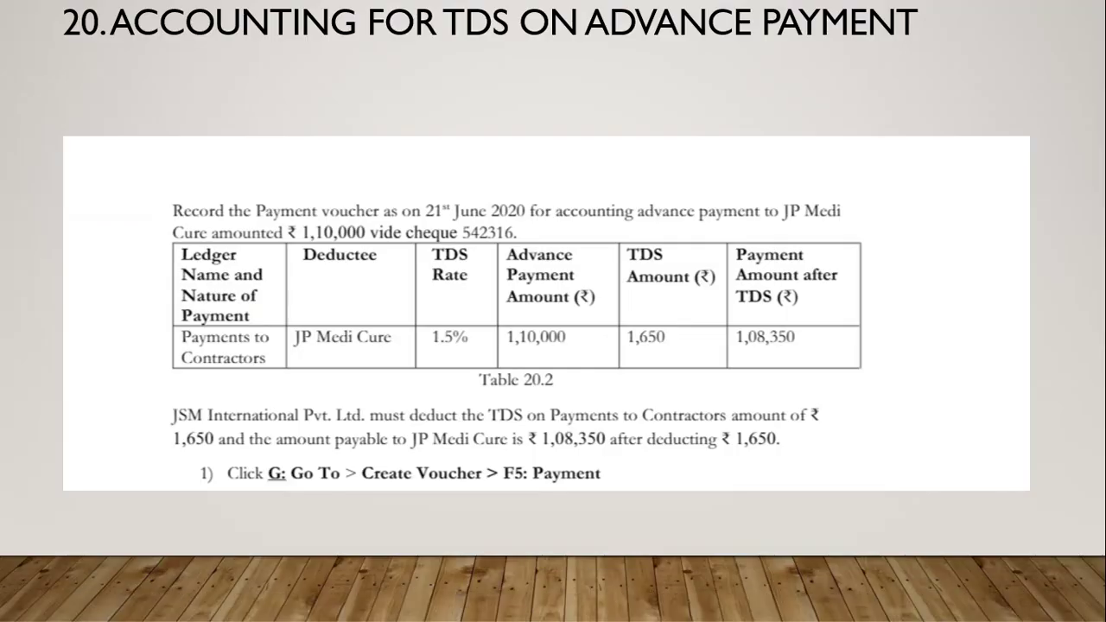
{"action": "key", "text": "alt+Tab"}
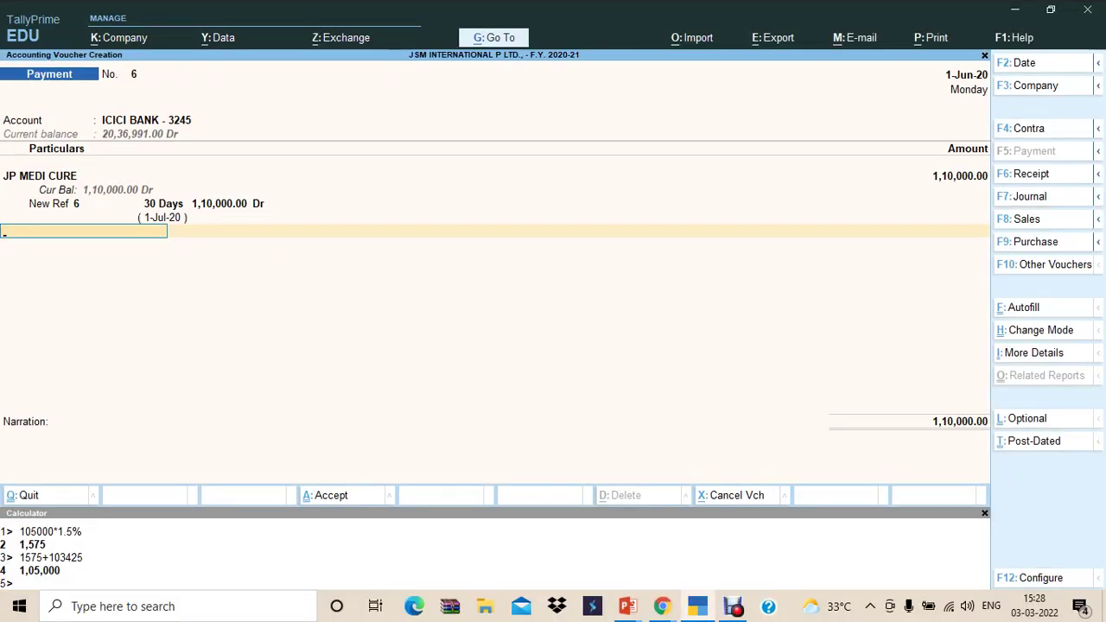
{"action": "type", "text": "TDS"}
{"action": "key", "text": "Down"}
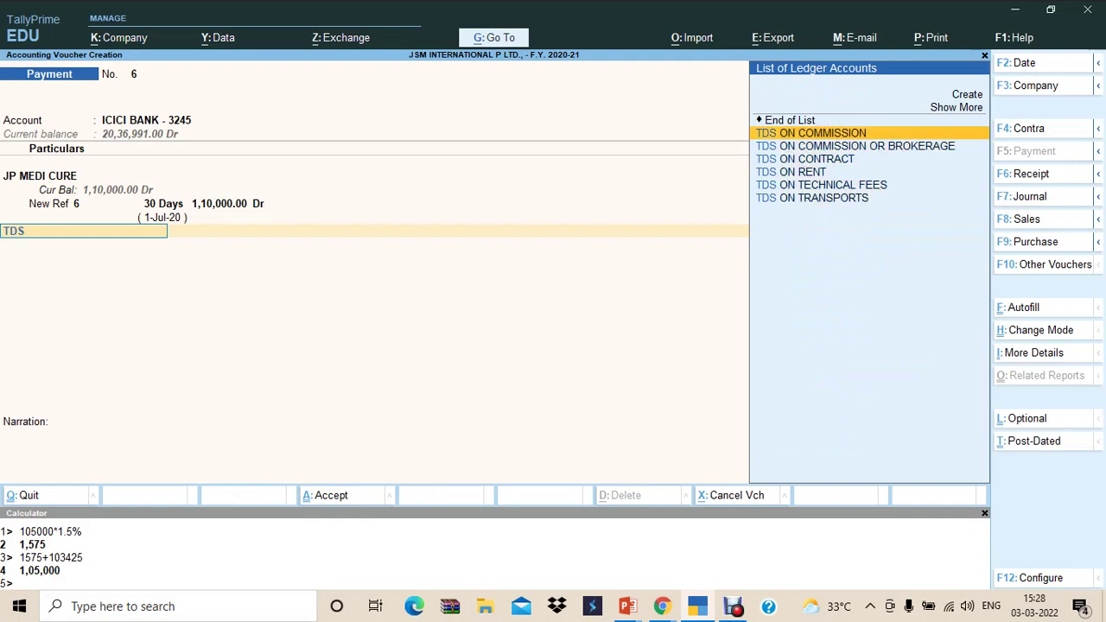
{"action": "key", "text": "Down"}
{"action": "key", "text": "Down"}
{"action": "key", "text": "Return"}
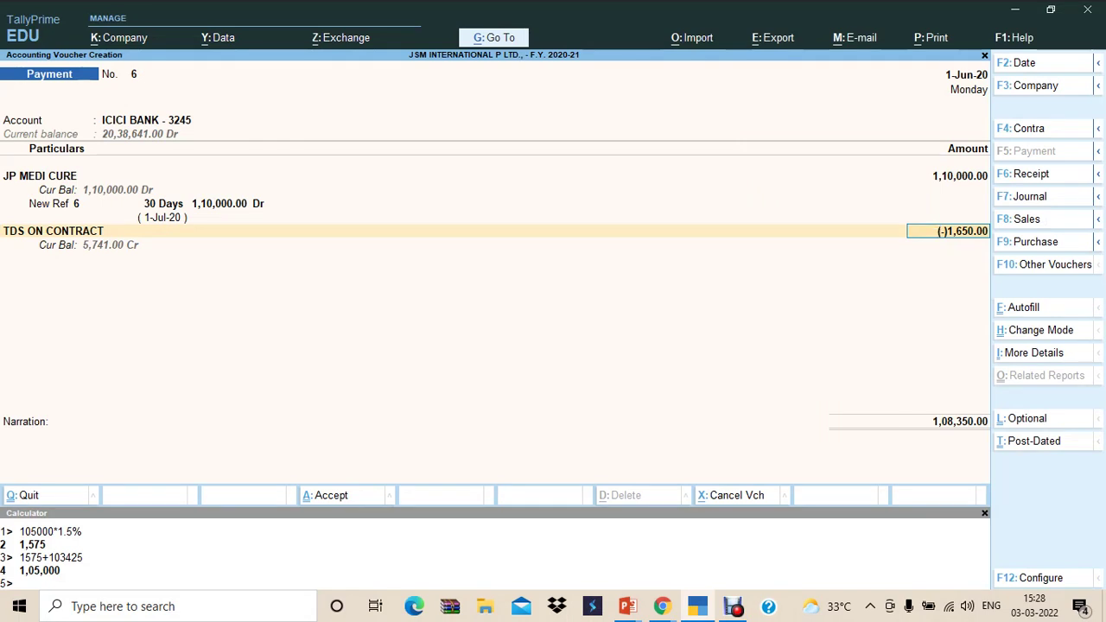
Step: Verify the TDS amount by calculating 110000*1.5/100 in the calculator, and return to the voucher
{"action": "key", "text": "ctrl+n"}
{"action": "type", "text": "110000*1.5/100"}
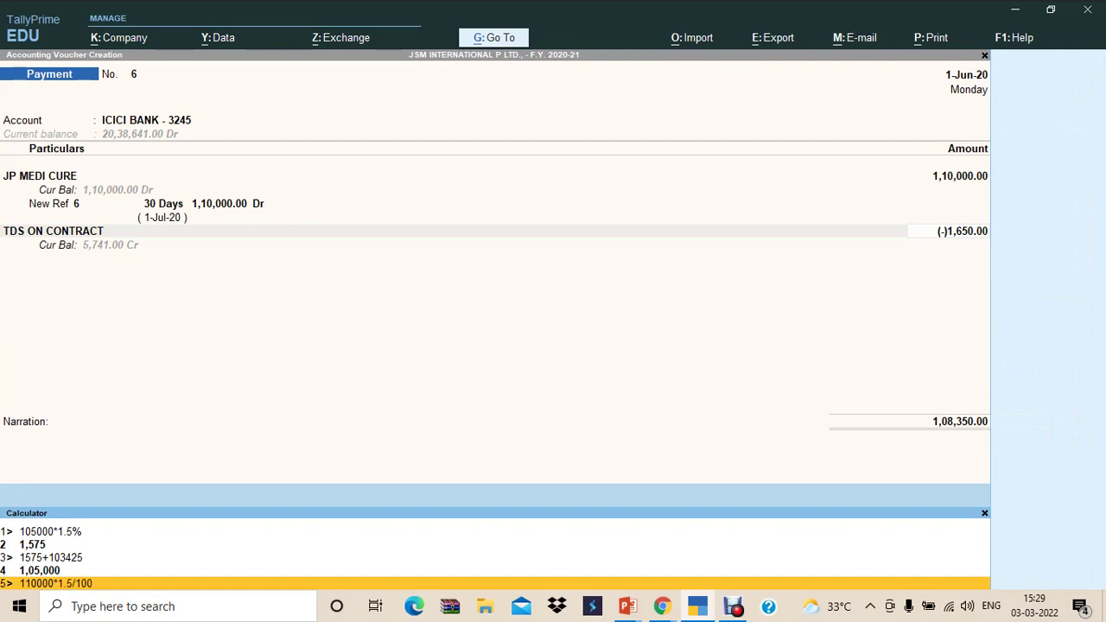
{"action": "key", "text": "Return"}
{"action": "key", "text": "ctrl+m"}
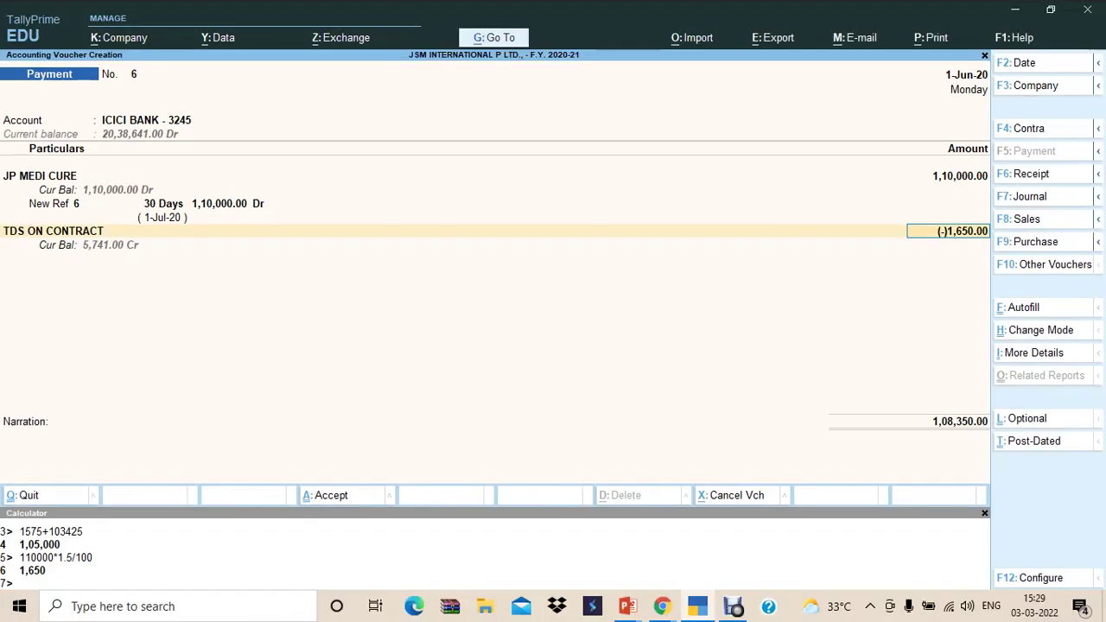
Step: Accept the 1,650 TDS deduction and the cheque allocation from ICICI BANK - 3245 for JP MEDI CURE, and save the payment voucher
{"action": "key", "text": "Return"}
{"action": "key", "text": "Return"}
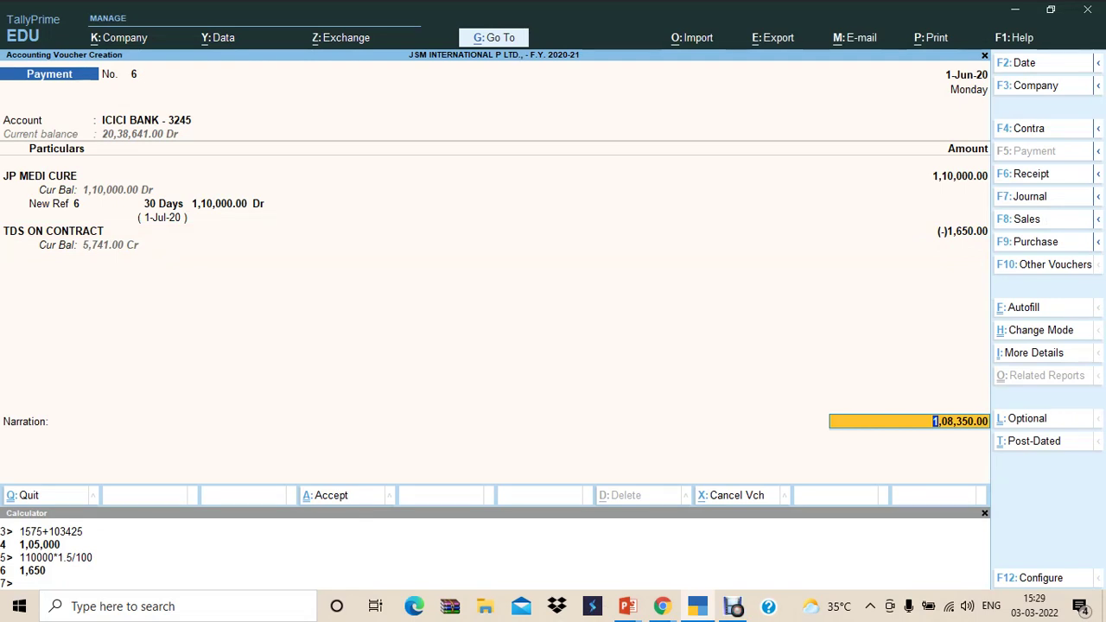
{"action": "key", "text": "Return"}
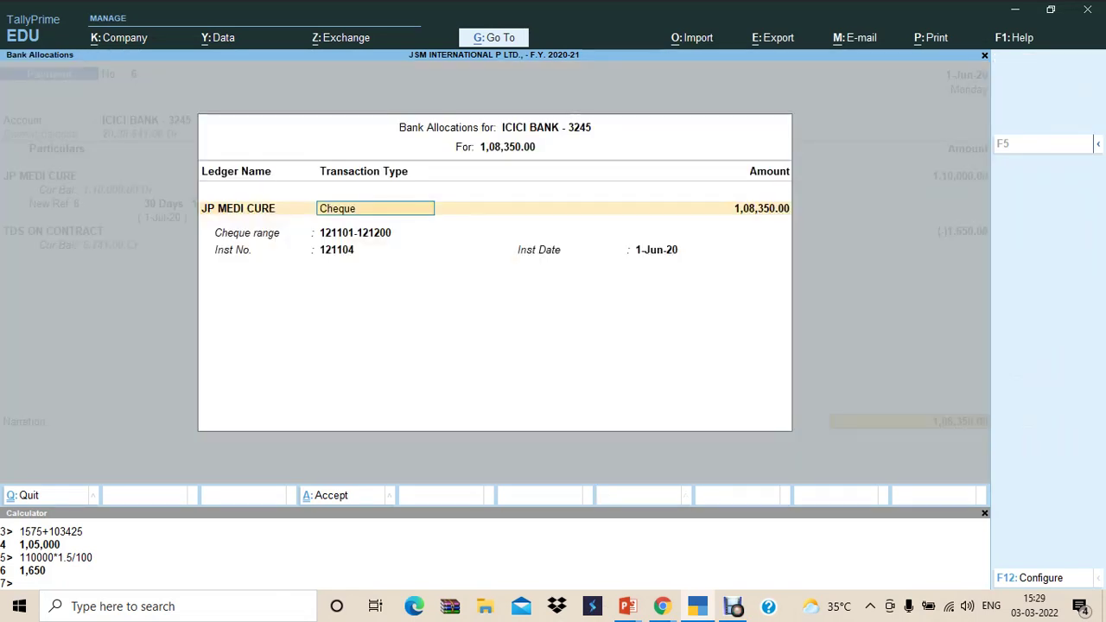
{"action": "key", "text": "BackSpace"}
{"action": "key", "text": "Escape"}
{"action": "key", "text": "y"}
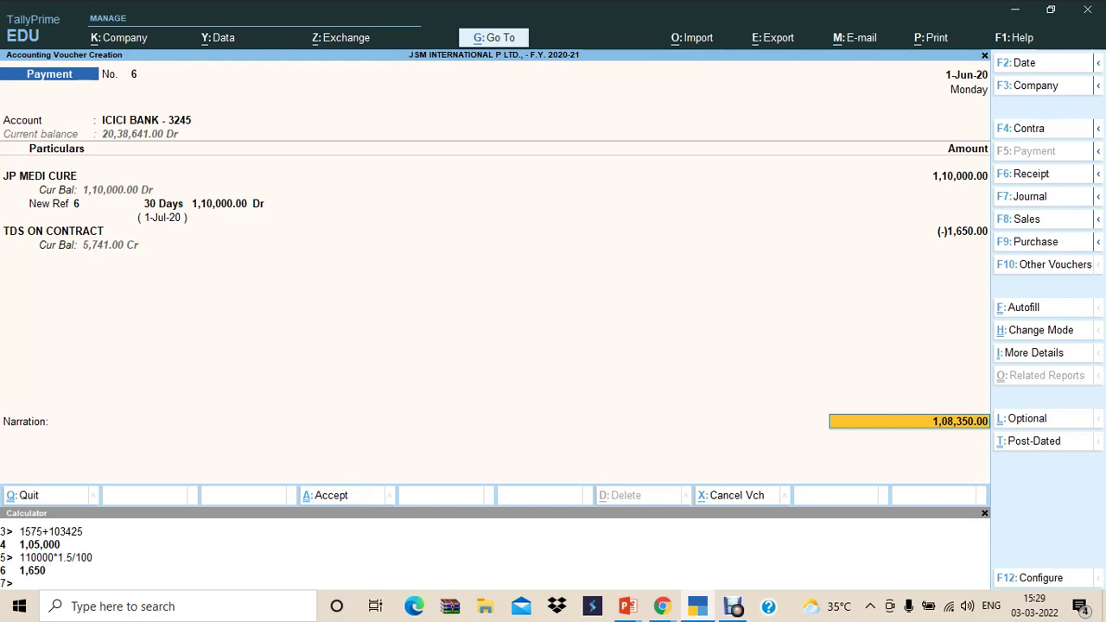
{"action": "key", "text": "Return"}
{"action": "key", "text": "Return"}
{"action": "key", "text": "Return"}
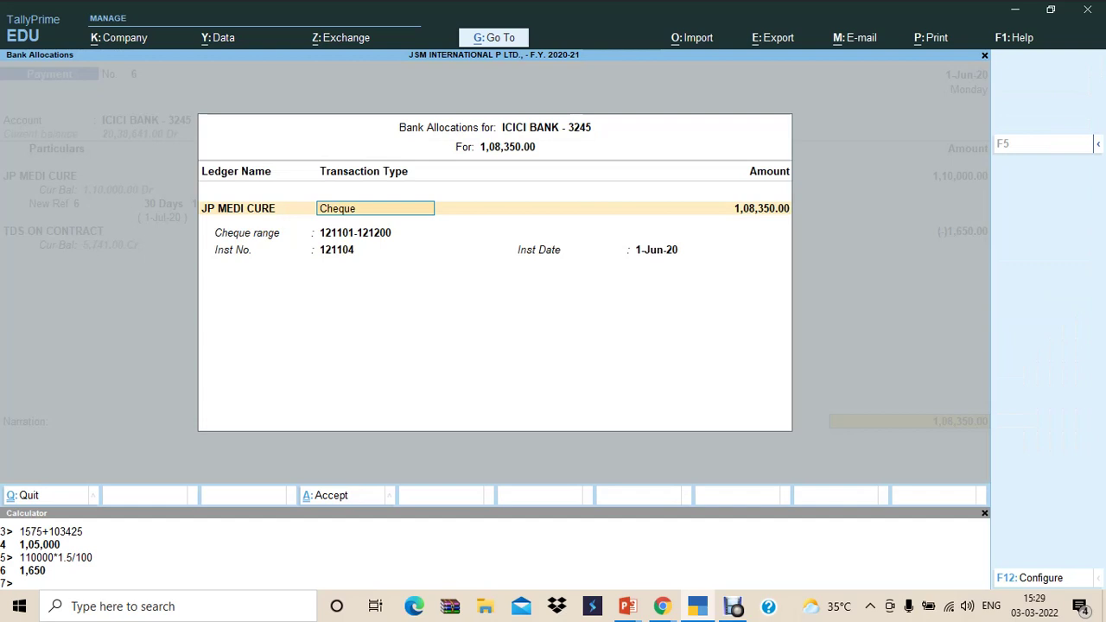
{"action": "key", "text": "Return"}
{"action": "key", "text": "Return"}
{"action": "key", "text": "Return"}
{"action": "key", "text": "Return"}
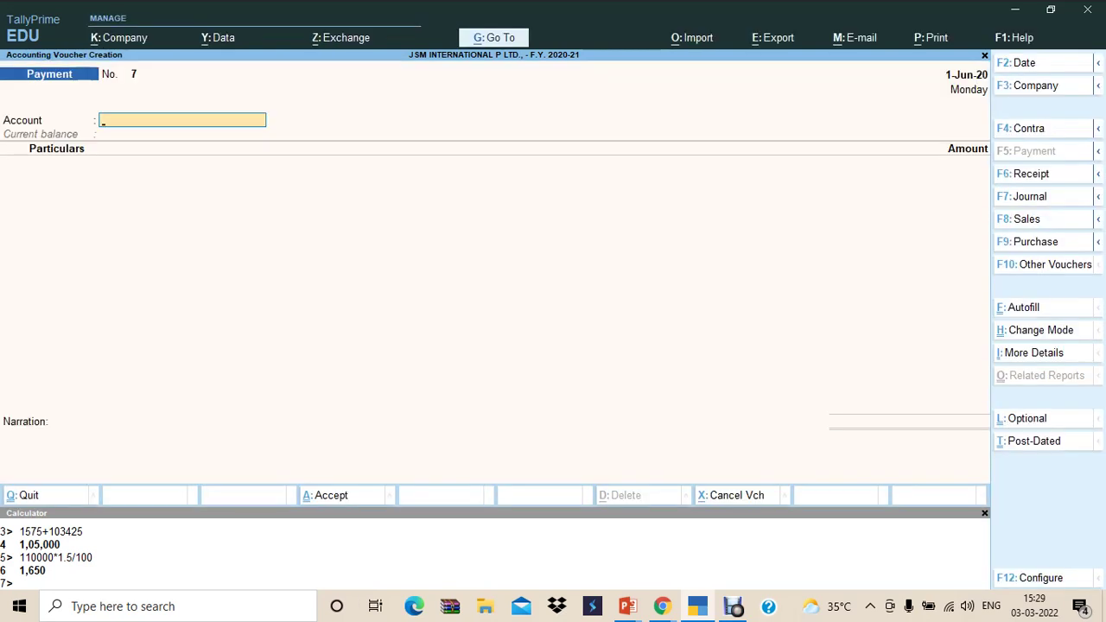
Step: Consult the advance payment slides, and start a purchase voucher dated 2-6-2020 with supplier invoice number 12326
{"action": "key", "text": "alt+Tab"}
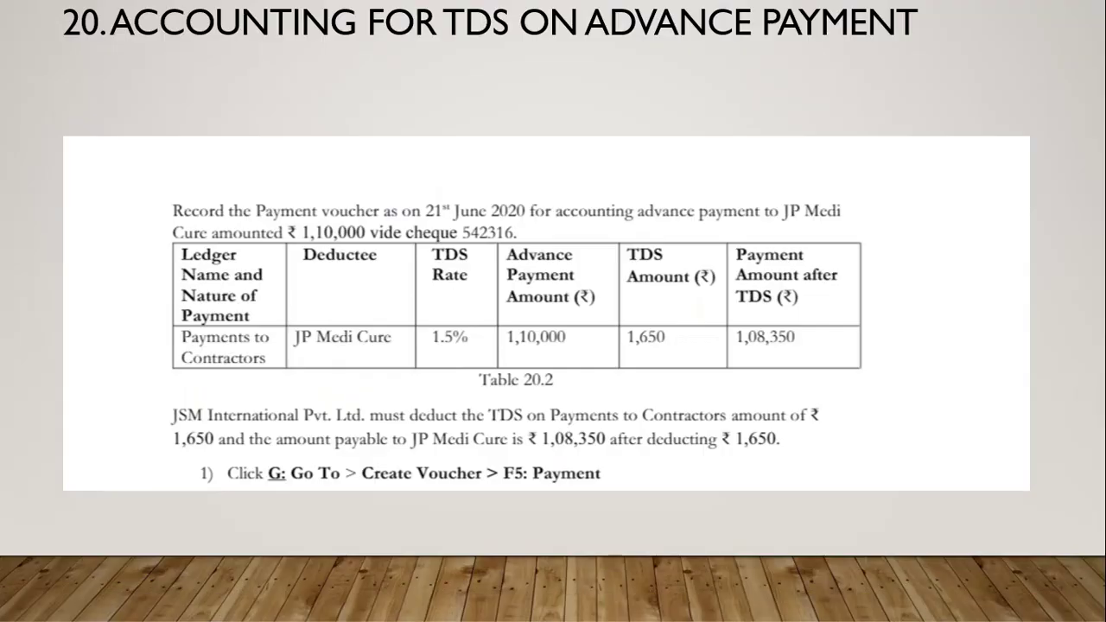
{"action": "key", "text": "Right"}
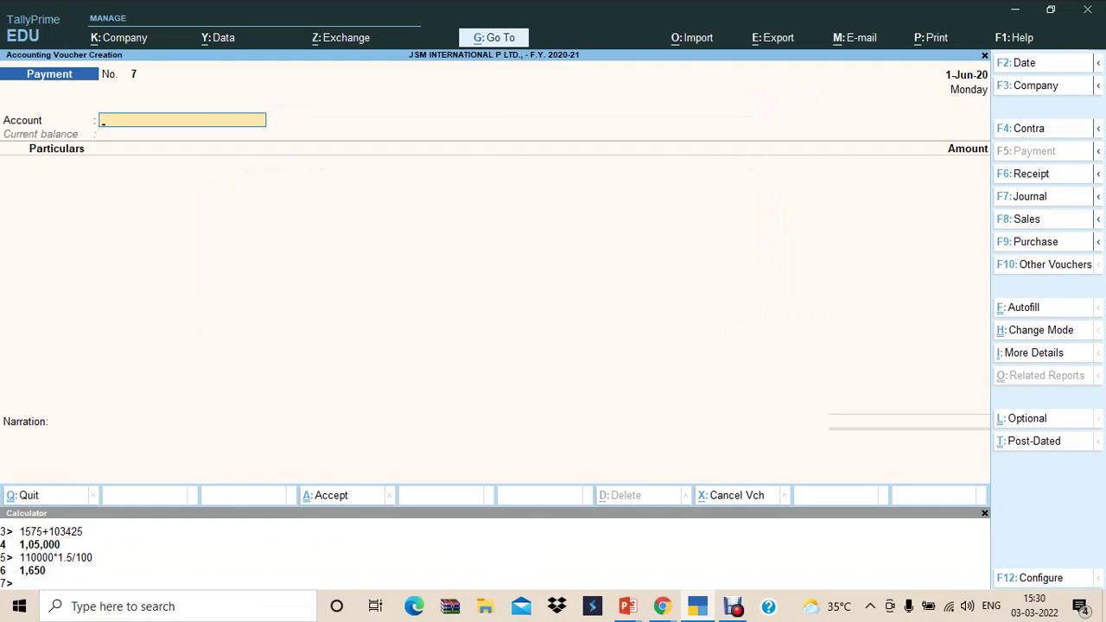
{"action": "key", "text": "F9"}
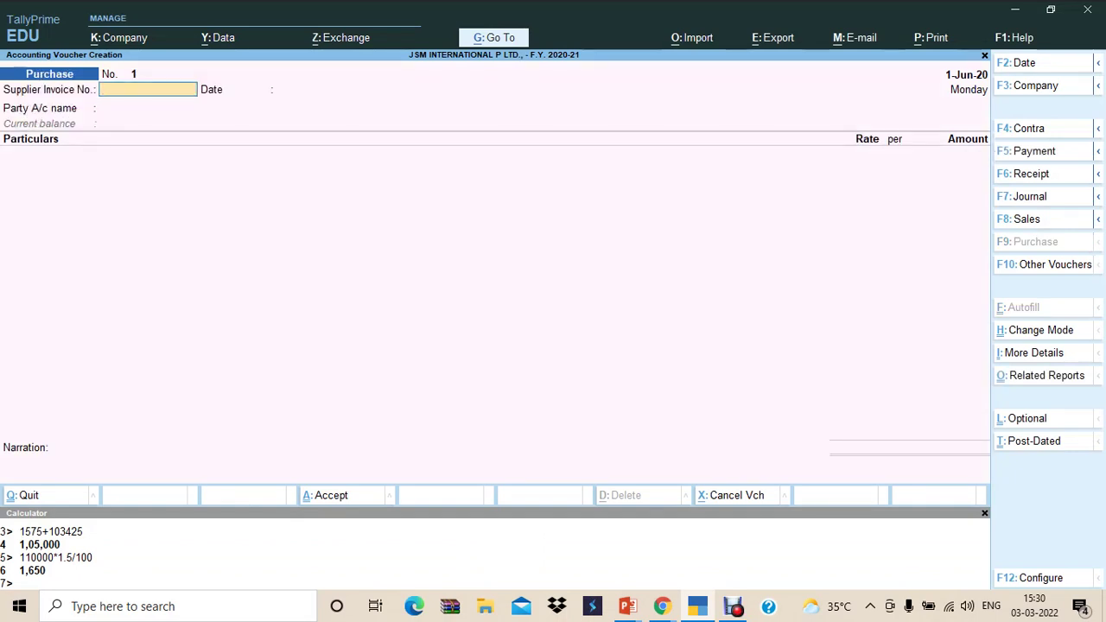
{"action": "key", "text": "alt"}
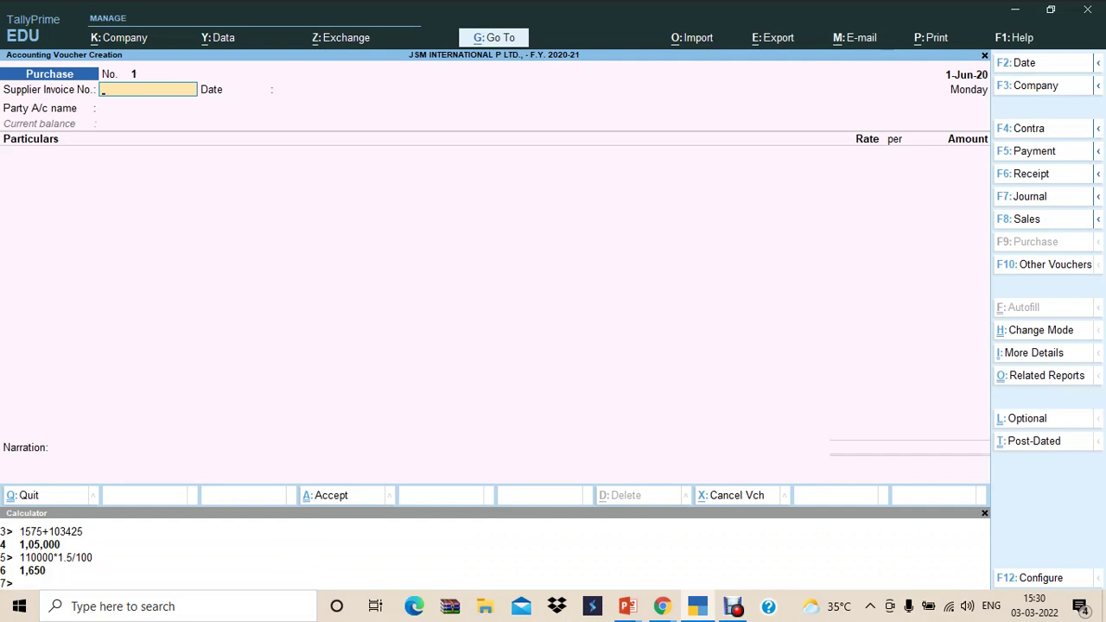
{"action": "key", "text": "F2"}
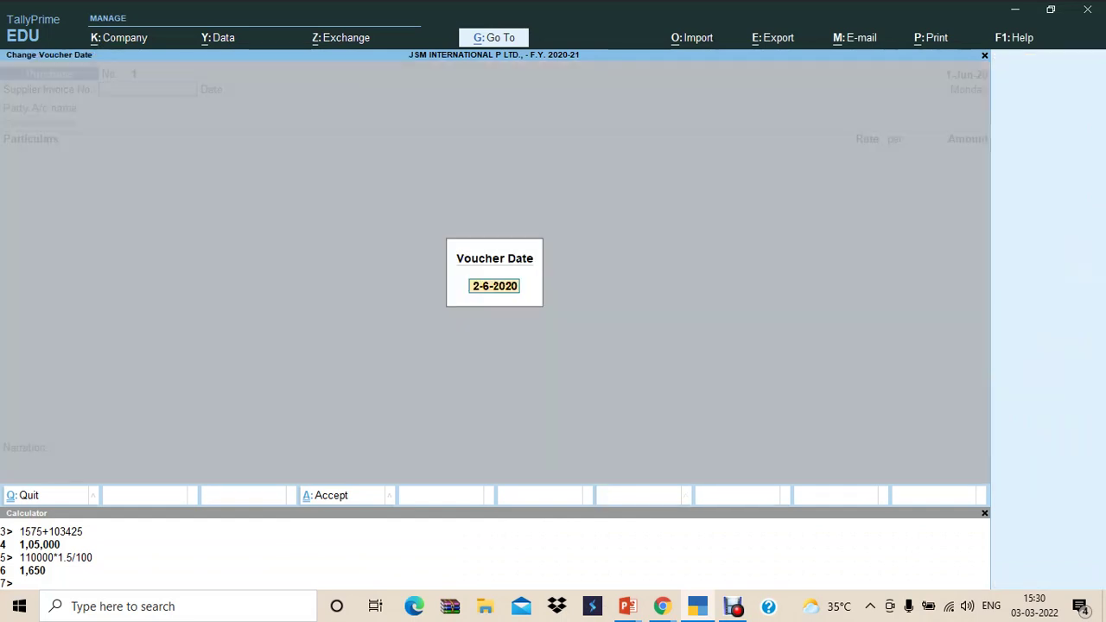
{"action": "key", "text": "Return"}
{"action": "type", "text": "12326"}
{"action": "key", "text": "Return"}
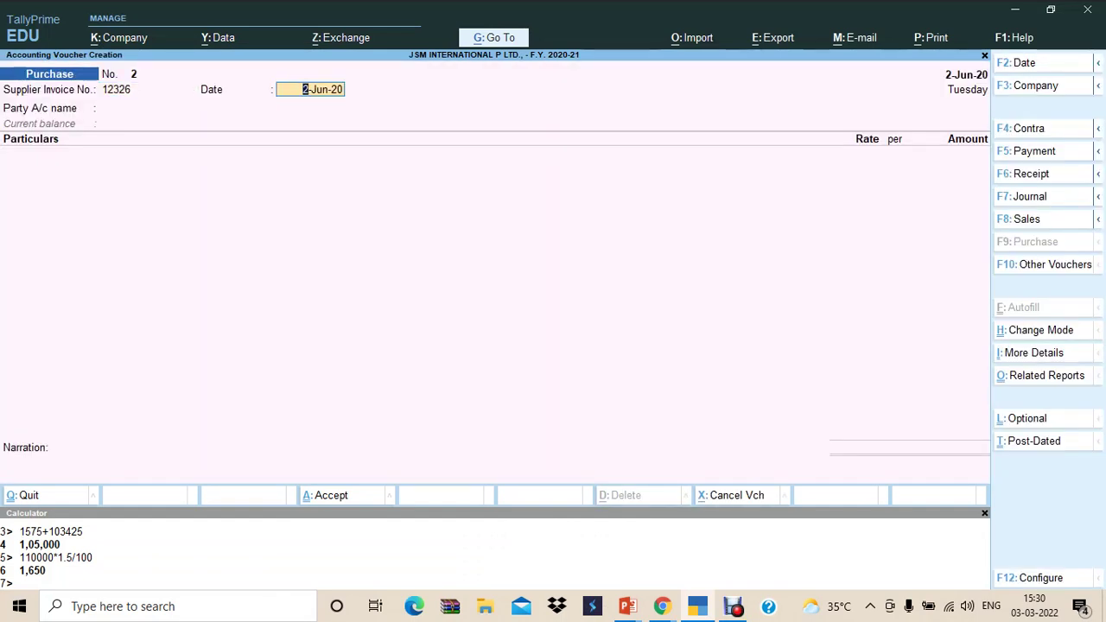
Step: Accept 2-Jun-20 as the supplier invoice date and set JP MEDI CURE as the party with its default details
{"action": "key", "text": "Return"}
{"action": "type", "text": "JP"}
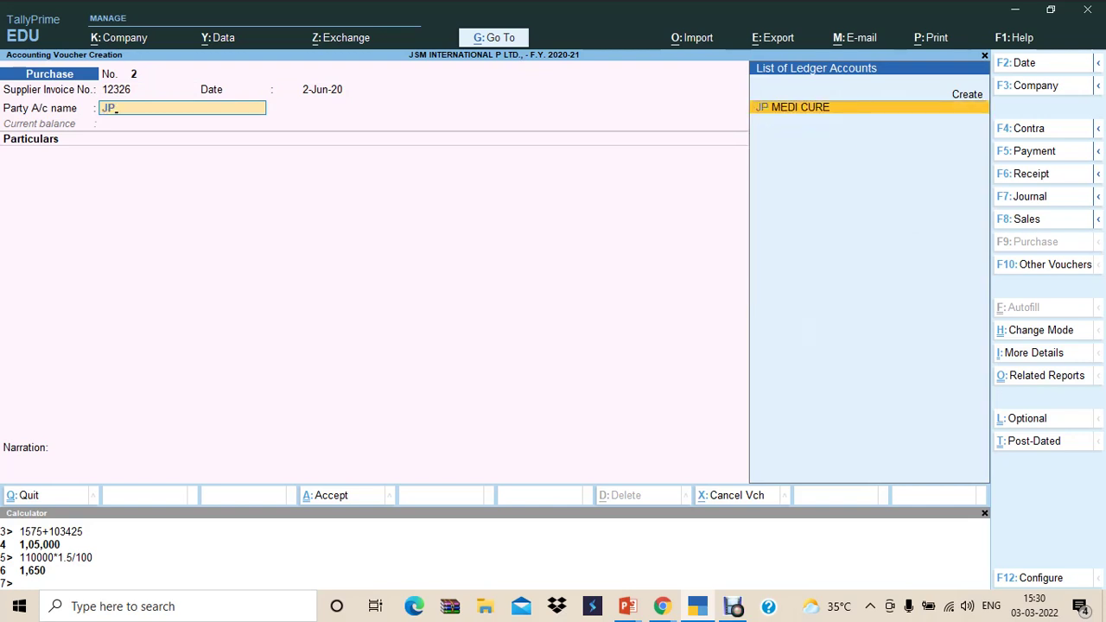
{"action": "key", "text": "Return"}
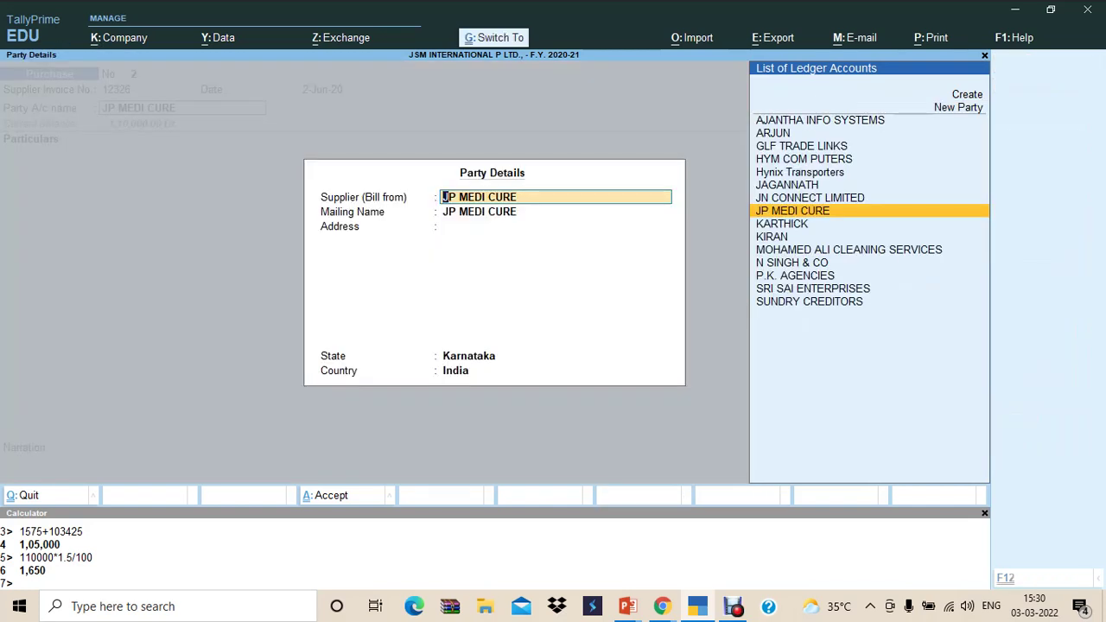
{"action": "key", "text": "Return"}
Step: Check Table 20.3 and the TDS against advance example in the slides, and return to the TallyPrime purchase voucher
{"action": "key", "text": "ctrl"}
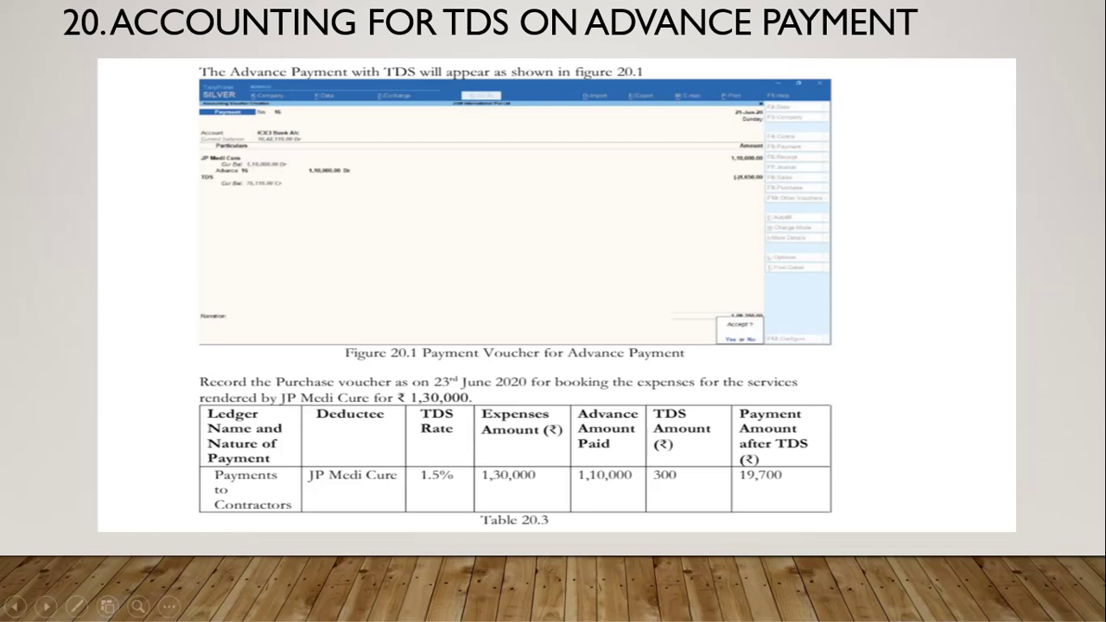
{"action": "key", "text": "Right"}
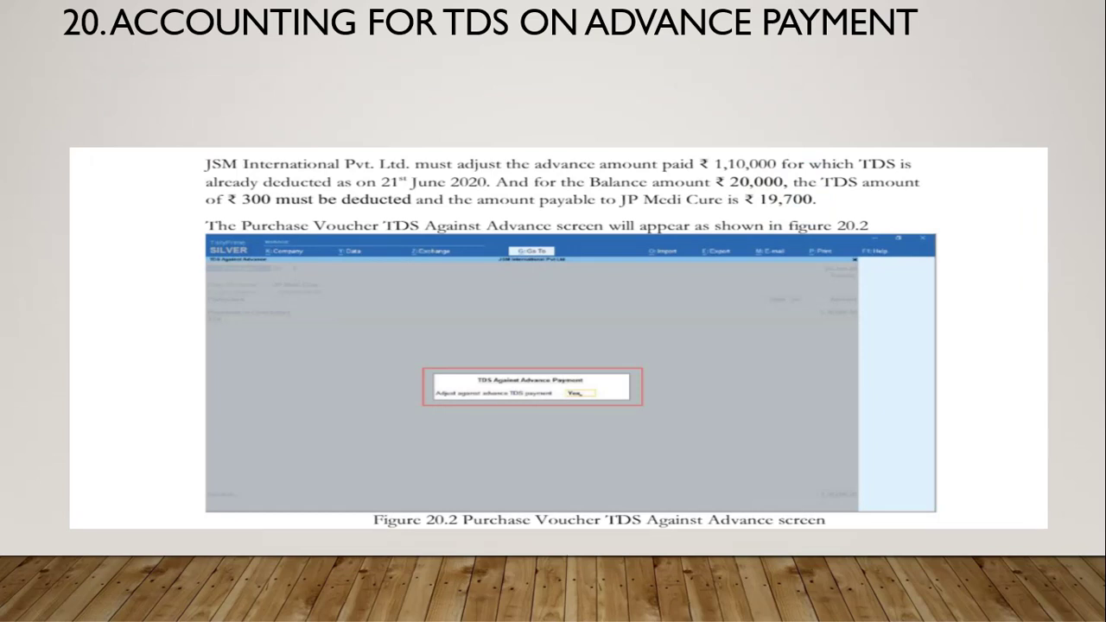
{"action": "key", "text": "Left"}
{"action": "key", "text": "alt+Tab"}
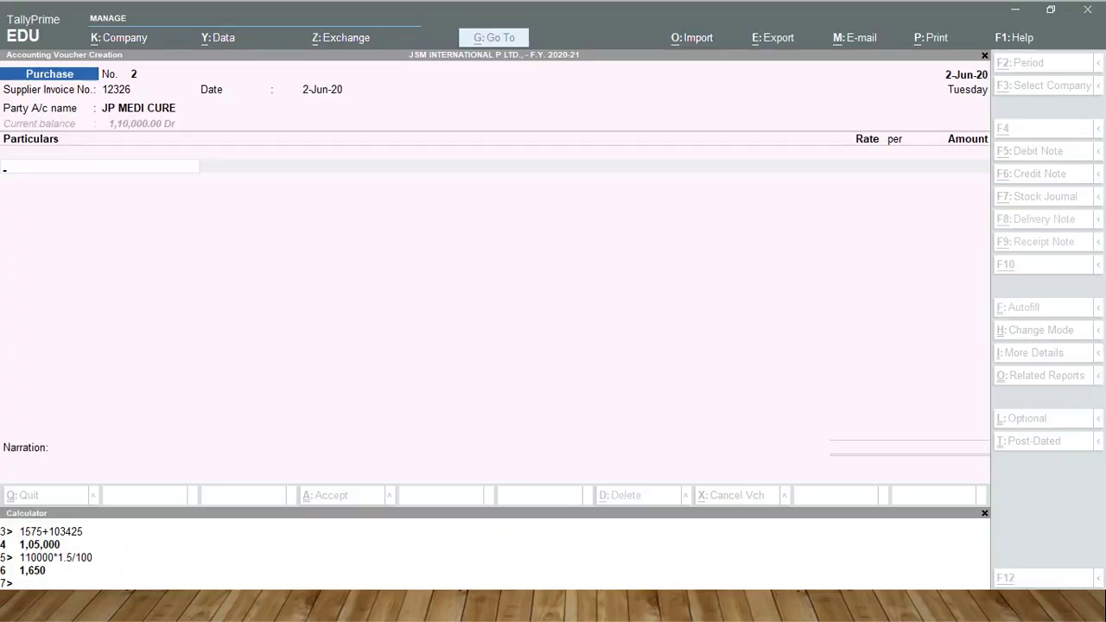
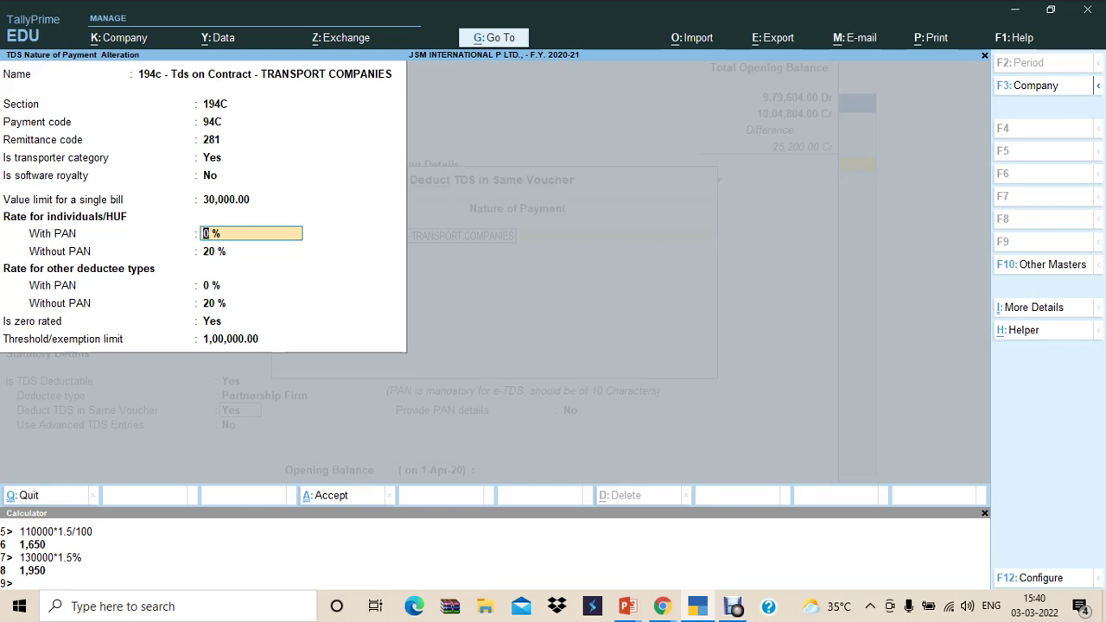
Step: Compare the 194c - Tds on Contract - TRANSPORT COMPANIES nature of payment with Table 21.2 in the slides
{"action": "key", "text": "Up"}
{"action": "key", "text": "Up"}
{"action": "key", "text": "Up"}
{"action": "key", "text": "Up"}
{"action": "key", "text": "Up"}
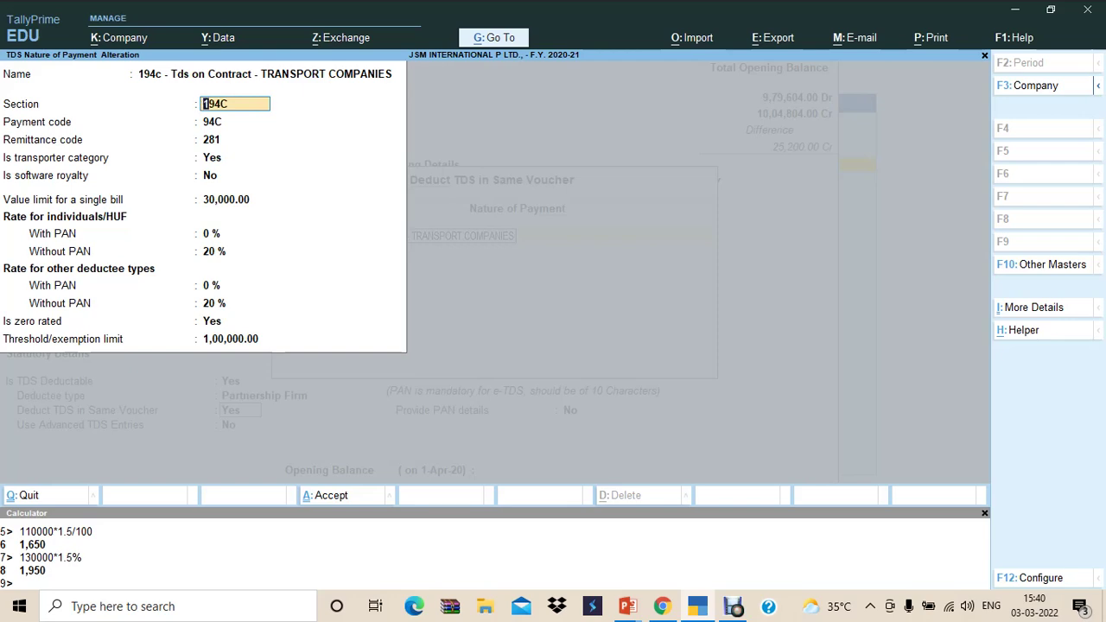
{"action": "key", "text": "Return"}
{"action": "key", "text": "Return"}
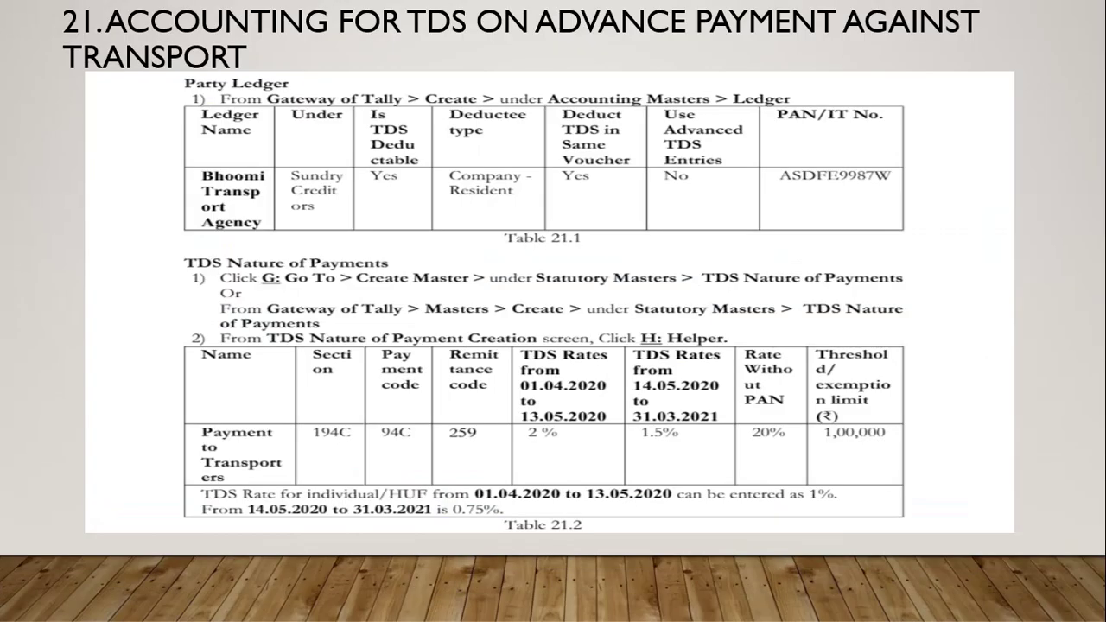
{"action": "key", "text": "alt+Tab"}
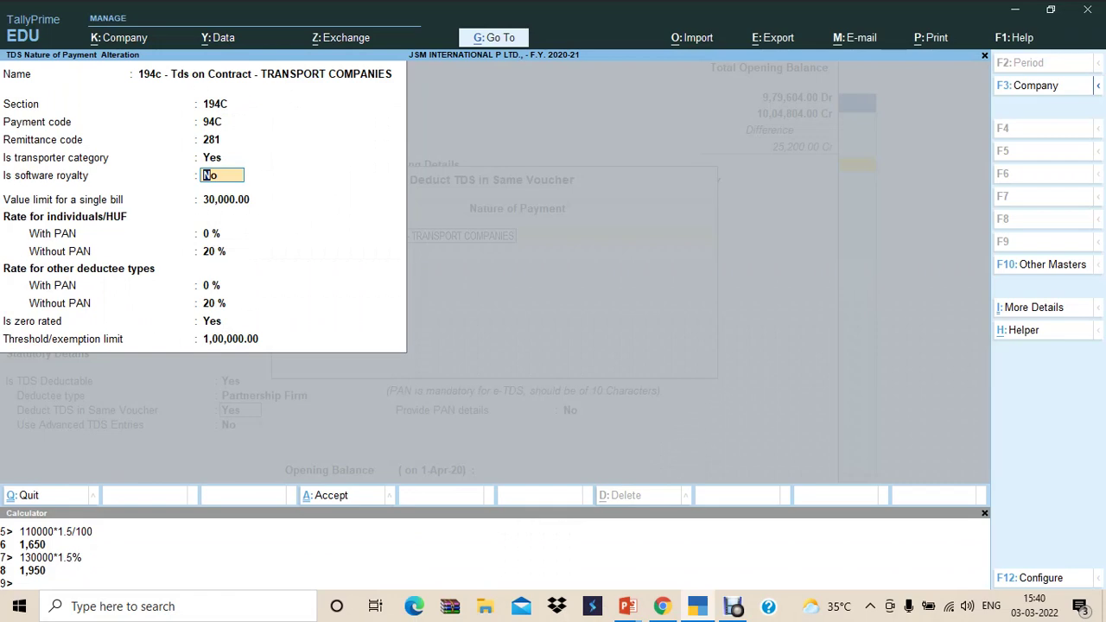
{"action": "key", "text": "alt+Tab"}
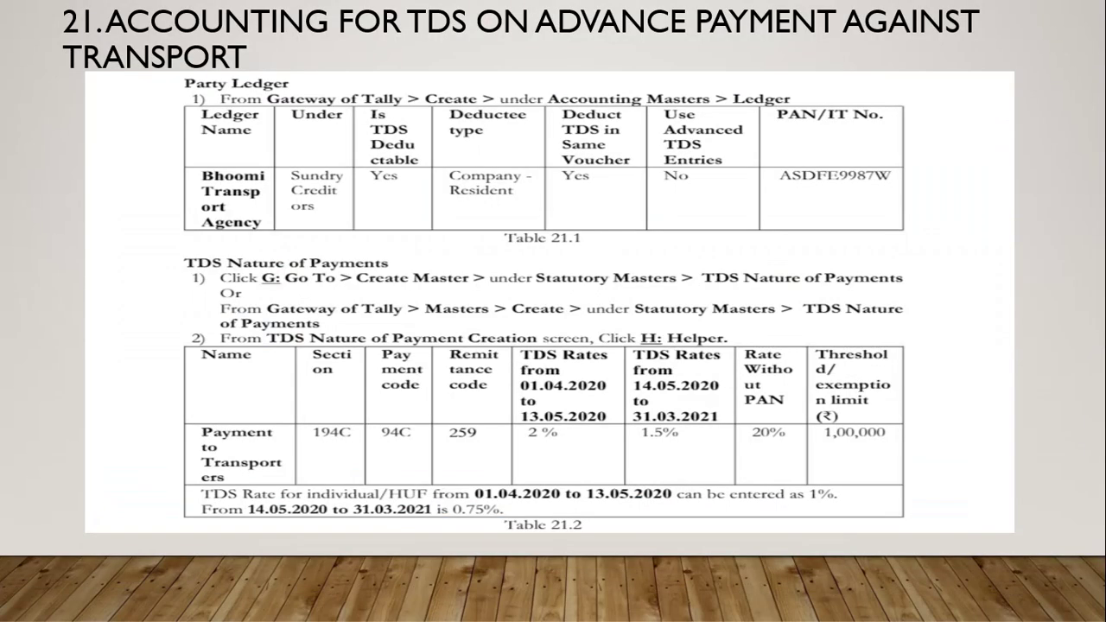
Step: Switch to the Google Meet call in Chrome and present the entire screen to the participants
{"action": "key", "text": "alt+Tab"}
{"action": "key", "text": "Tab"}
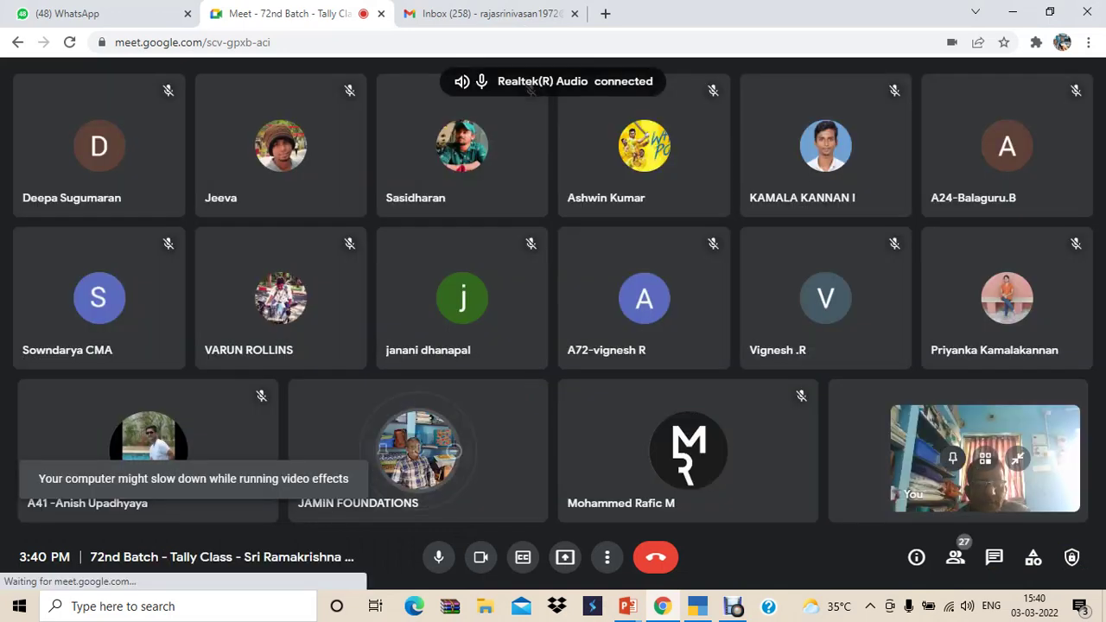
{"action": "key", "text": "alt+Tab"}
{"action": "key", "text": "Tab"}
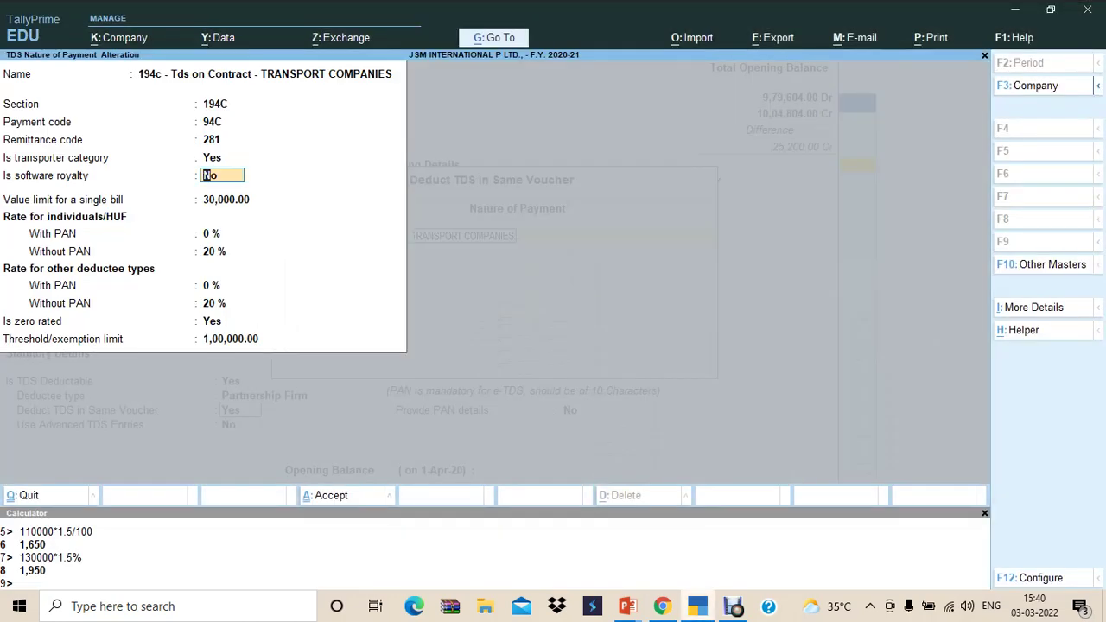
{"action": "mouse_move", "coordinate": [662, 605]}
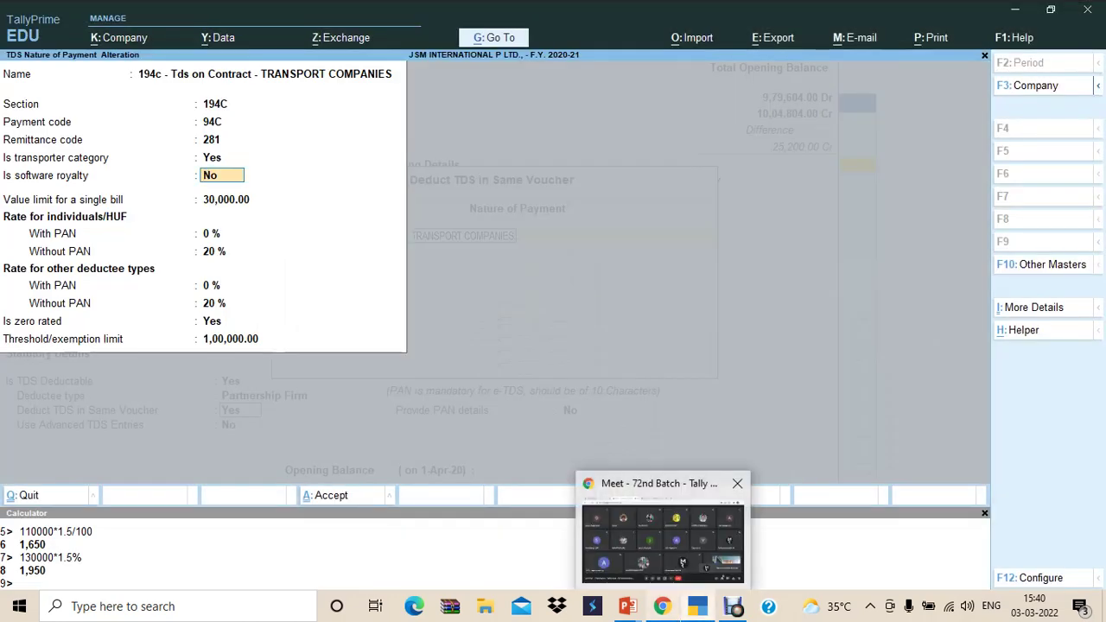
{"action": "left_click", "coordinate": [657, 527]}
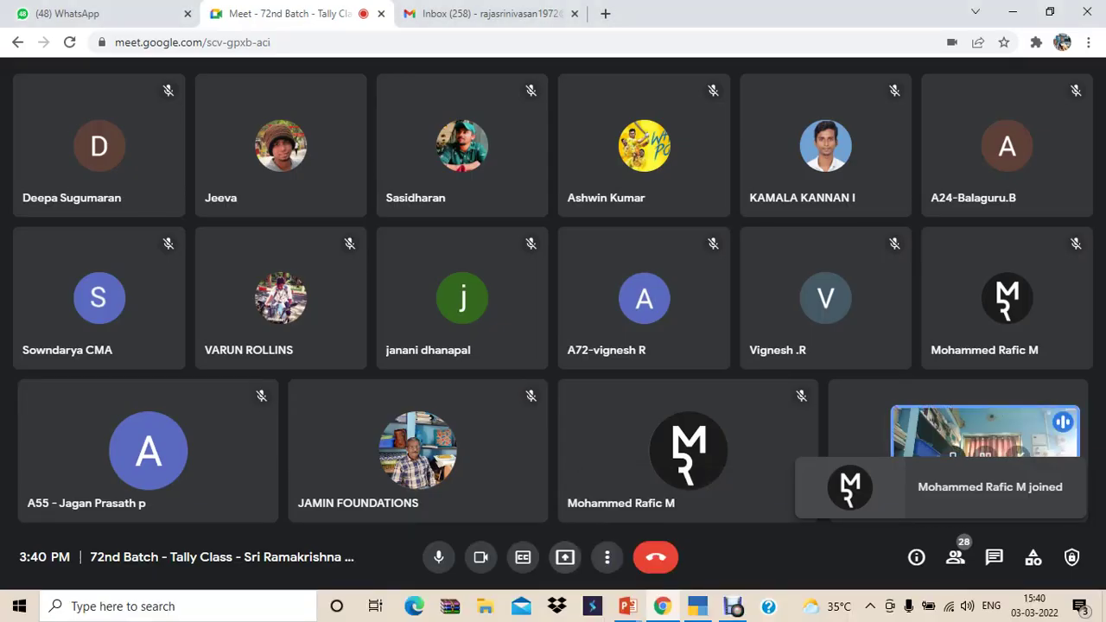
{"action": "left_click", "coordinate": [564, 556]}
{"action": "left_click", "coordinate": [643, 441]}
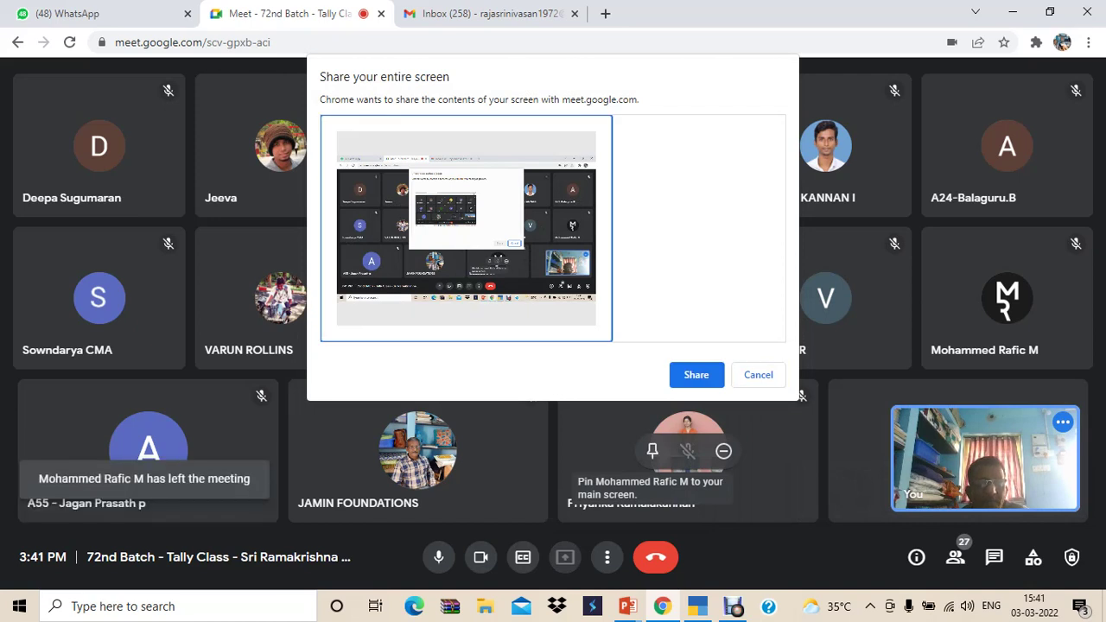
{"action": "key", "text": "Return"}
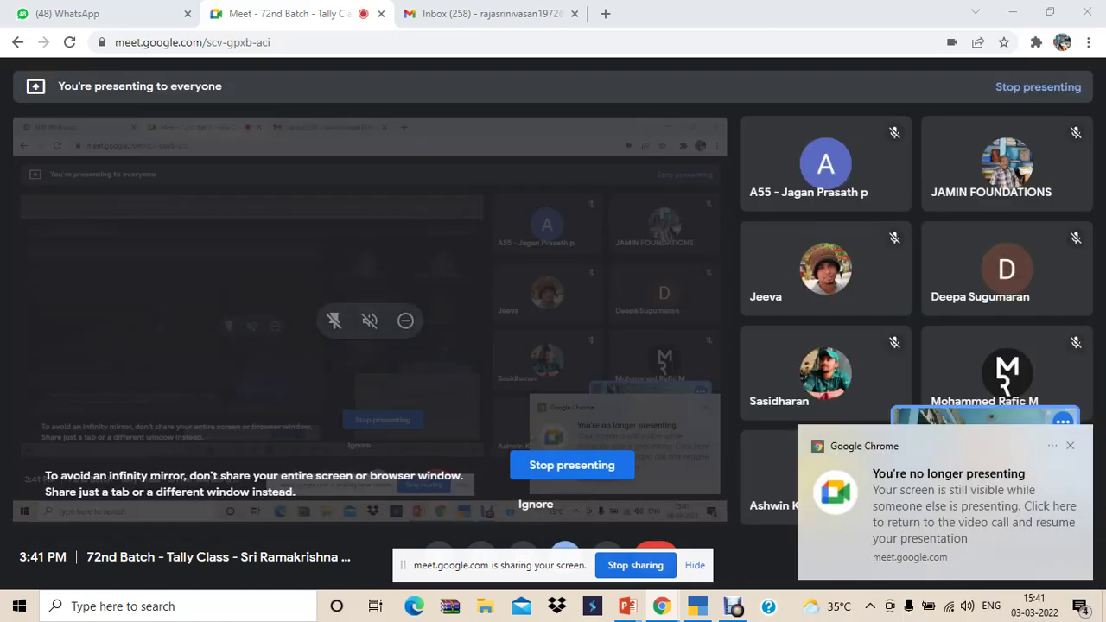
Step: Dismiss the presenting notification, admit the waiting participant to the call, and pin your own video
{"action": "left_click", "coordinate": [1070, 445]}
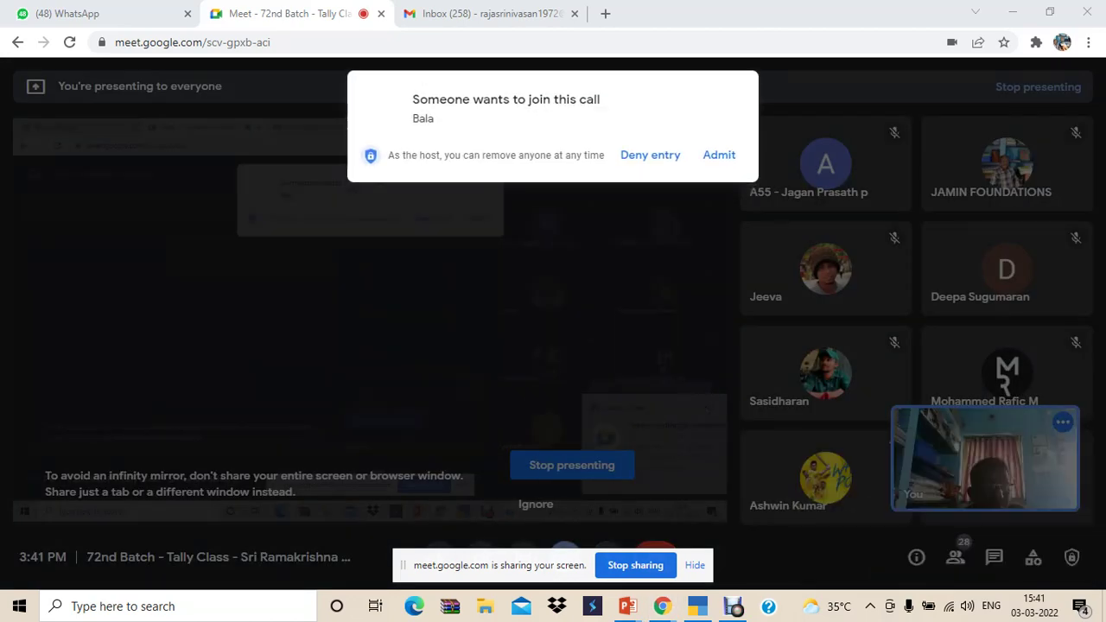
{"action": "left_click", "coordinate": [719, 155]}
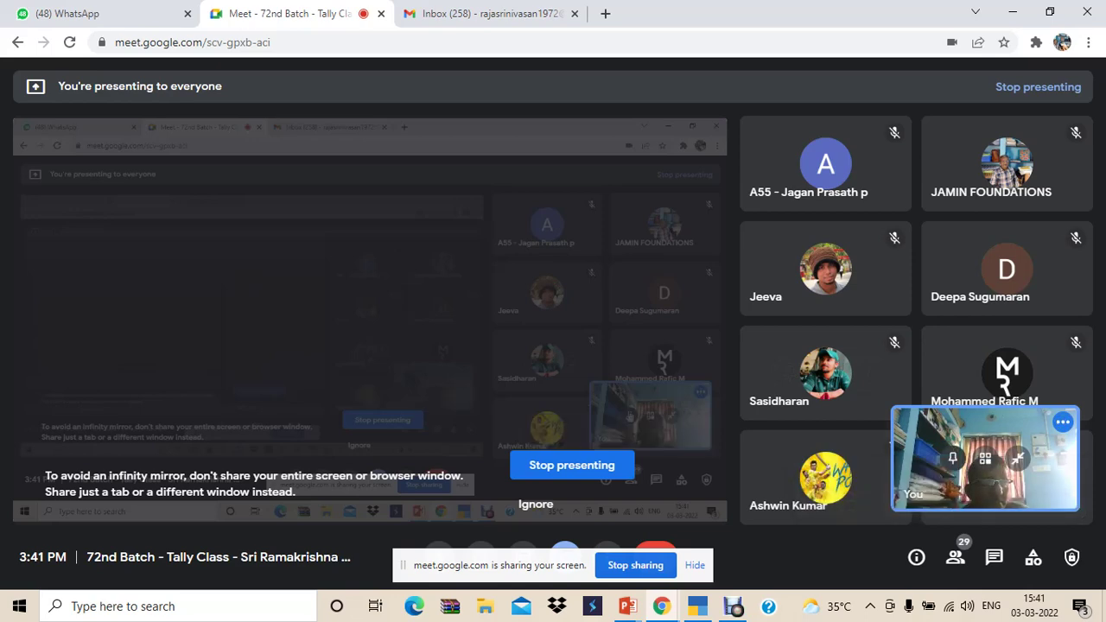
{"action": "left_click", "coordinate": [952, 458]}
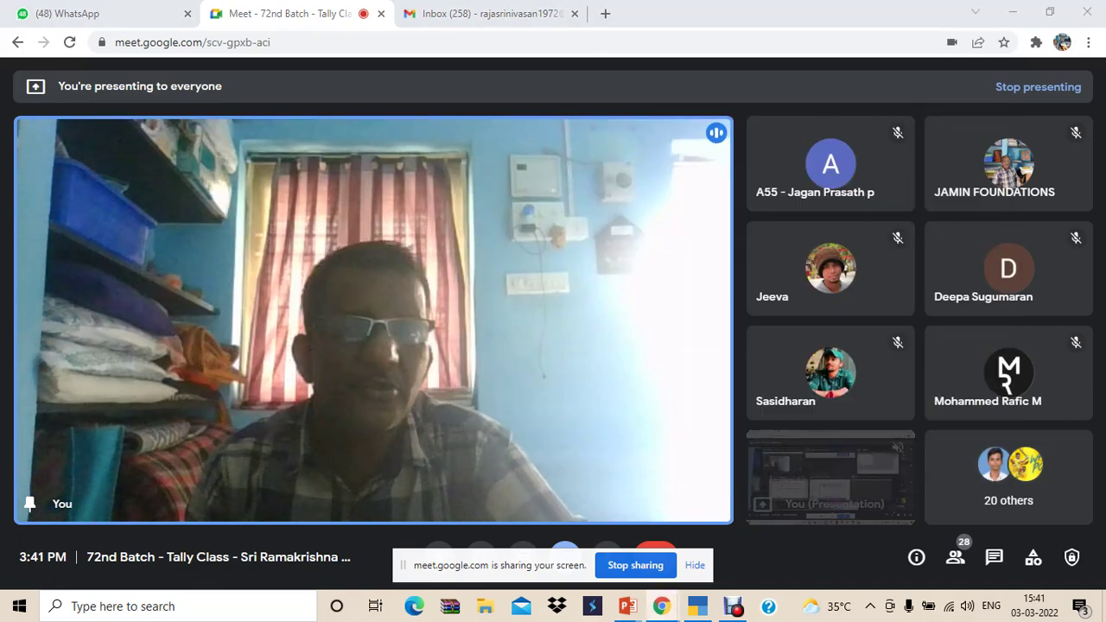
Step: Switch to TallyPrime, clear the Section of the 194c - Tds on Contract - TRANSPORT COMPANIES nature of payment, and accept the alteration
{"action": "key", "text": "alt+Tab"}
{"action": "key", "text": "Tab"}
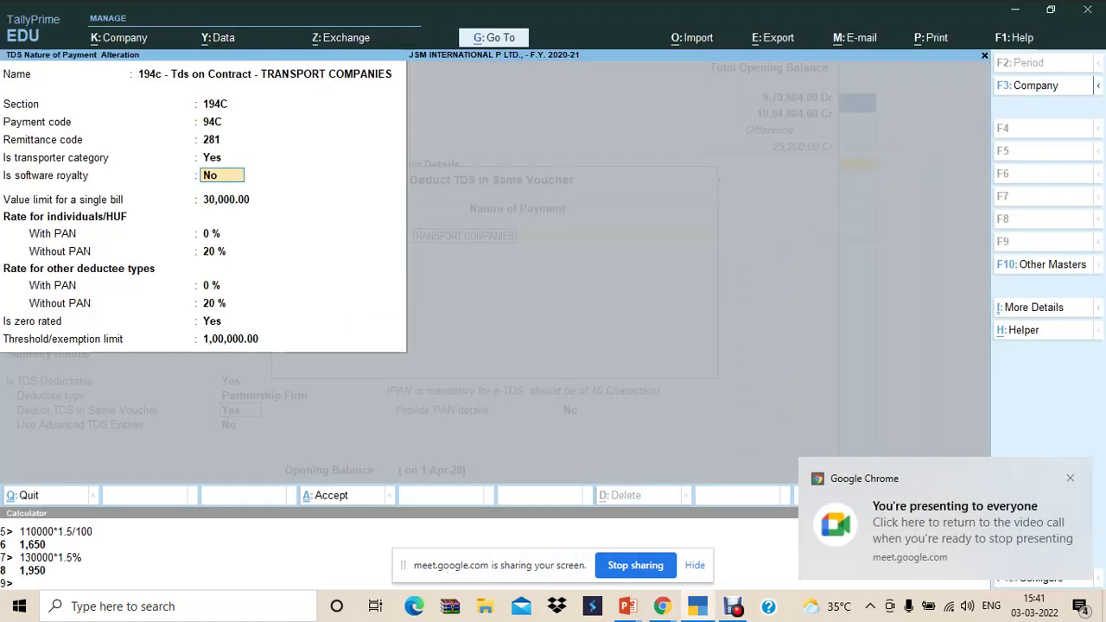
{"action": "key", "text": "Up"}
{"action": "key", "text": "Up"}
{"action": "key", "text": "Up"}
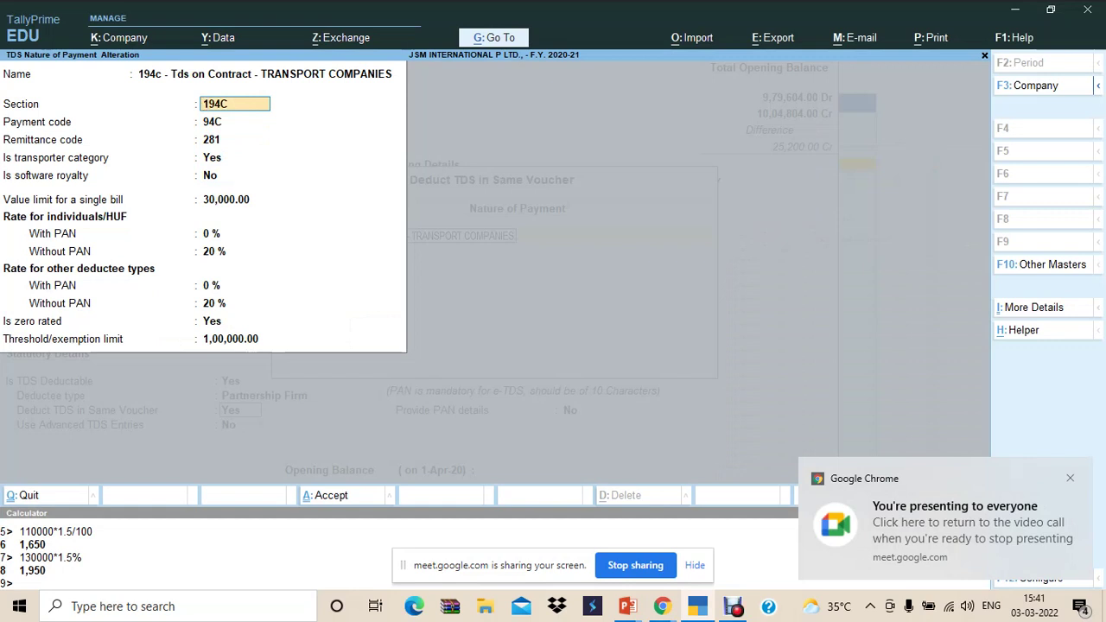
{"action": "key", "text": "BackSpace"}
{"action": "key", "text": "BackSpace"}
{"action": "key", "text": "BackSpace"}
{"action": "key", "text": "BackSpace"}
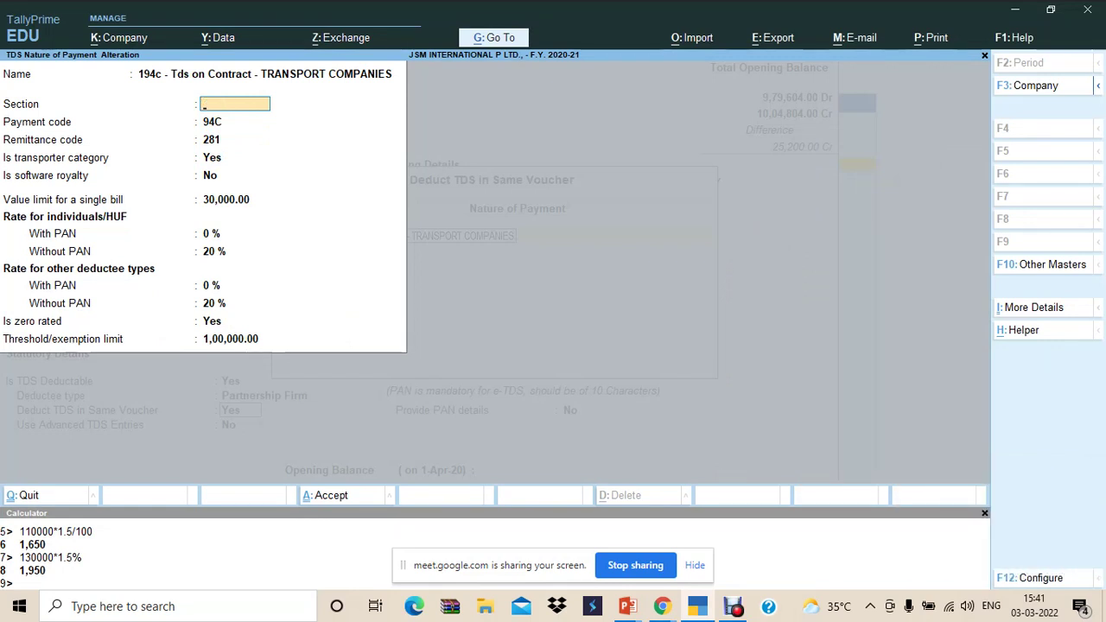
{"action": "key", "text": "ctrl+a"}
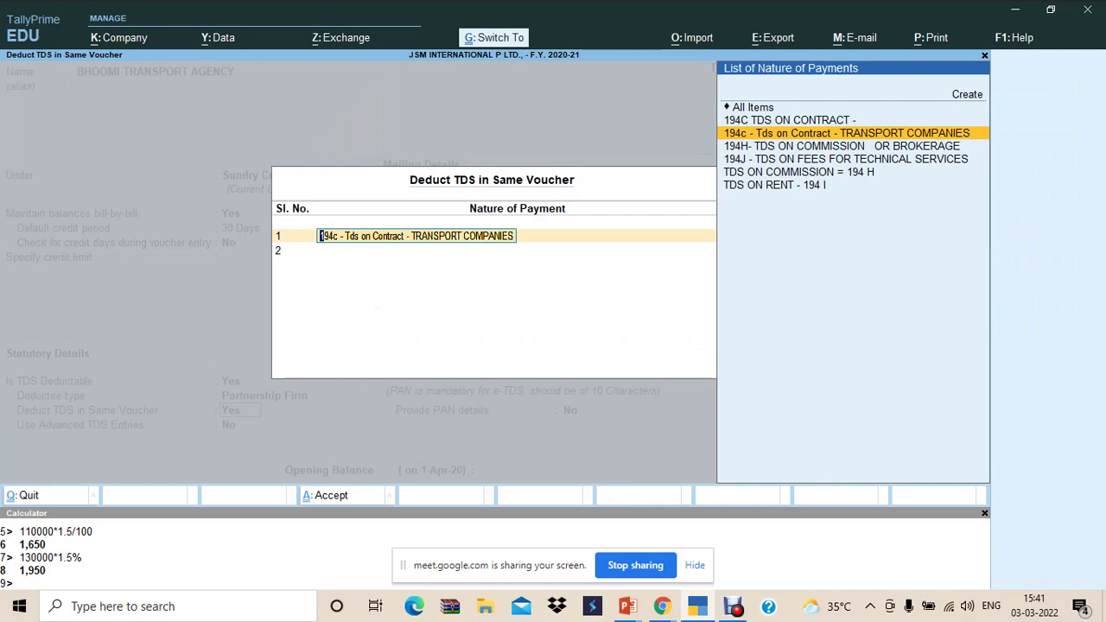
{"action": "key", "text": "ctrl+Return"}
{"action": "key", "text": "BackSpace"}
{"action": "key", "text": "BackSpace"}
{"action": "key", "text": "BackSpace"}
{"action": "key", "text": "BackSpace"}
{"action": "key", "text": "Escape"}
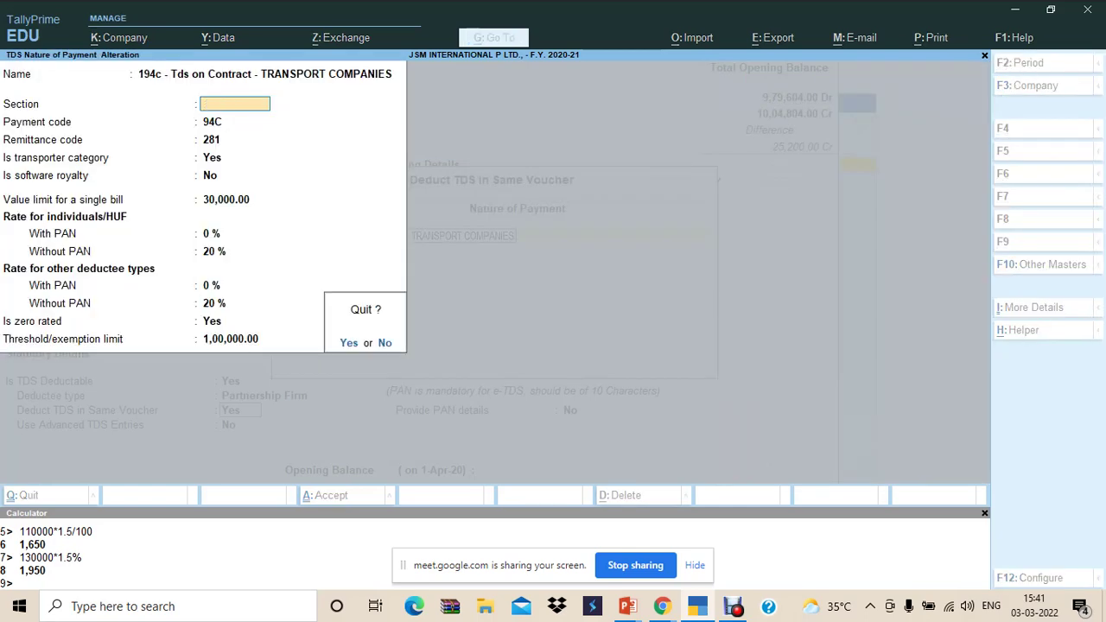
{"action": "key", "text": "Return"}
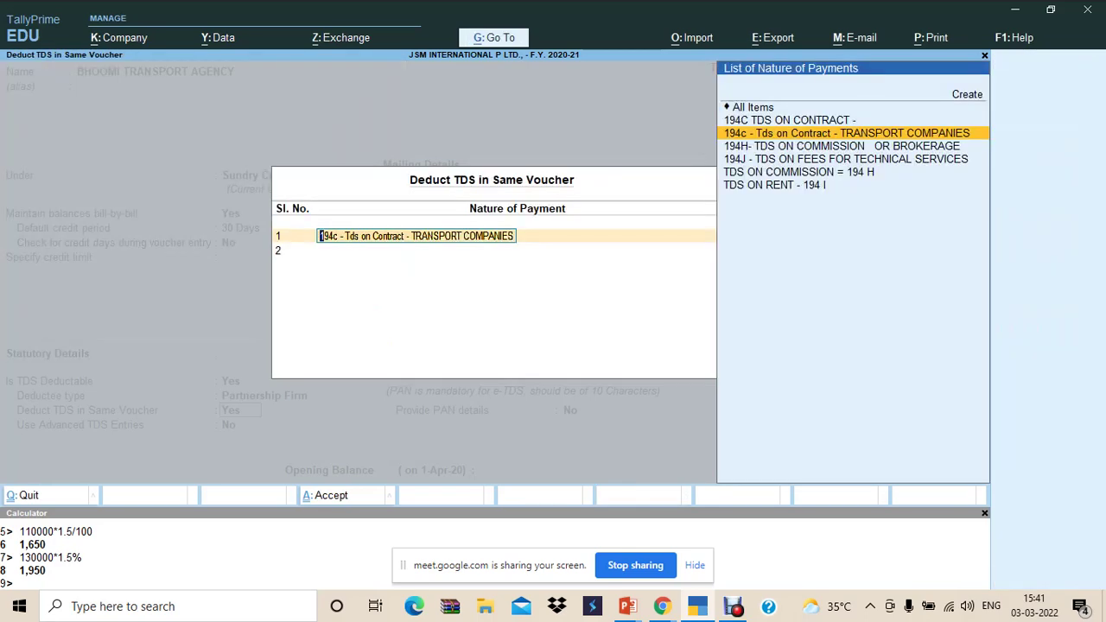
{"action": "type", "text": "("}
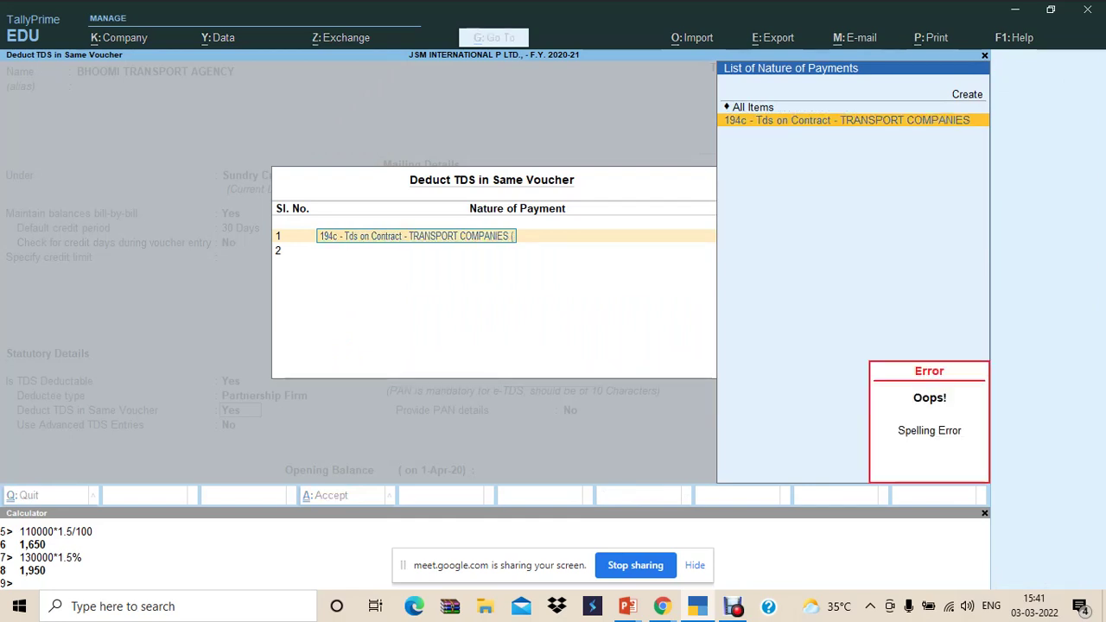
{"action": "key", "text": "BackSpace"}
{"action": "key", "text": "BackSpace"}
{"action": "key", "text": "Return"}
{"action": "key", "text": "Up"}
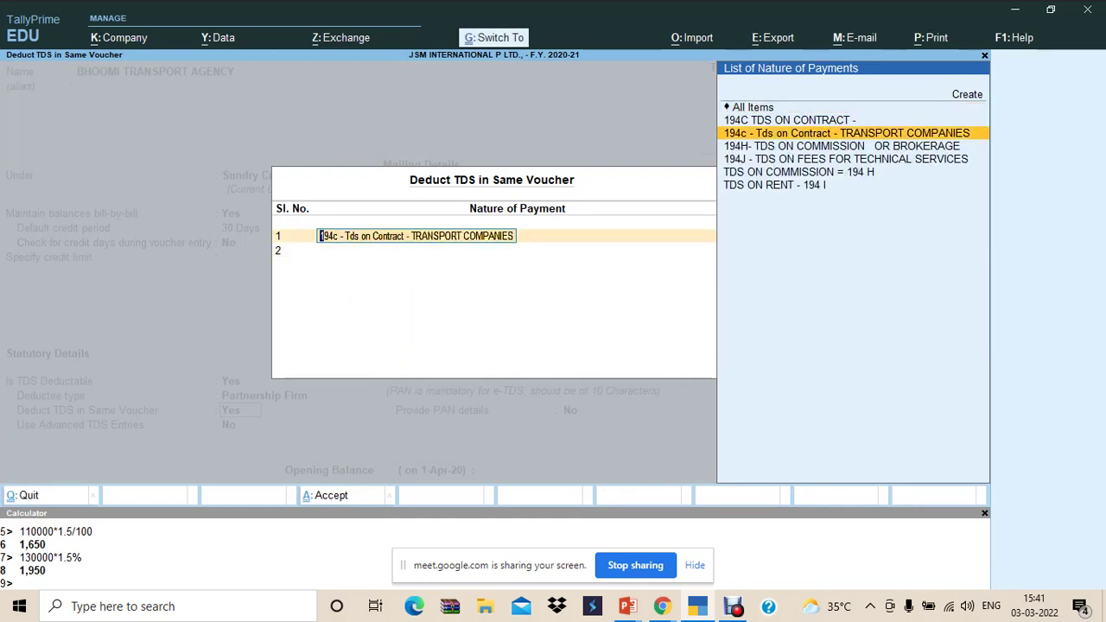
{"action": "key", "text": "ctrl+Return"}
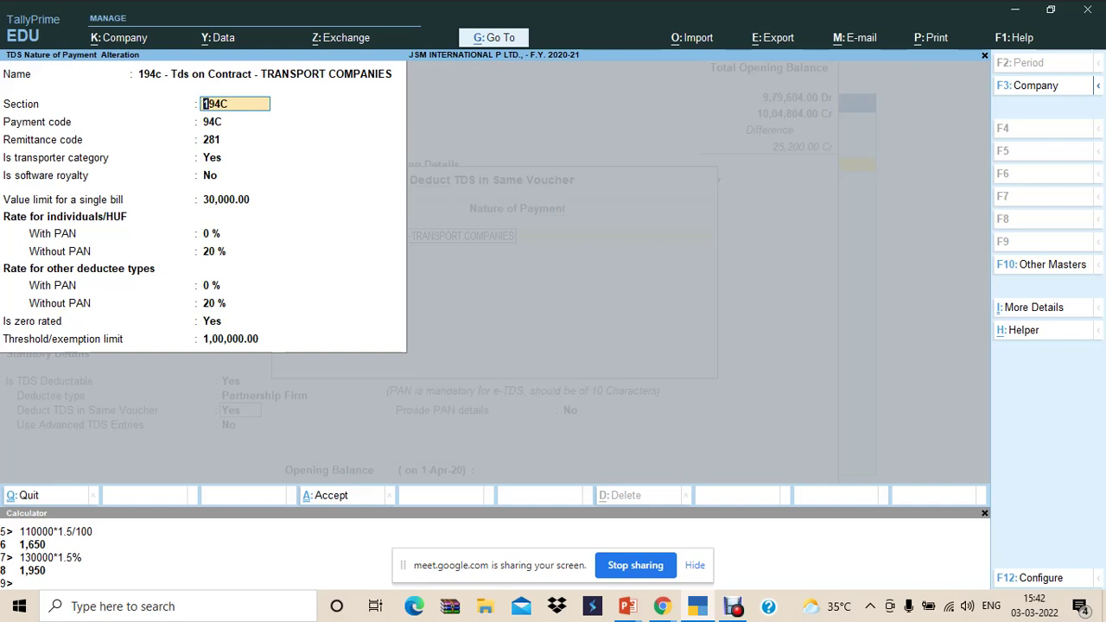
{"action": "key", "text": "BackSpace"}
{"action": "key", "text": "ctrl+a"}
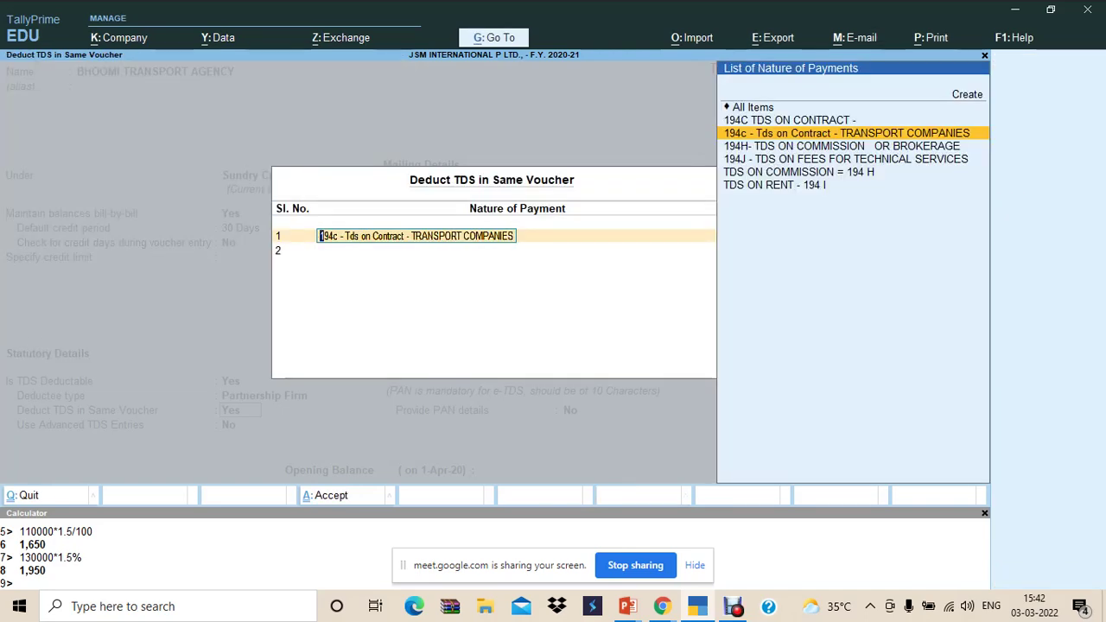
Step: Create a new nature of payment named 194C - TDS ON TRANSPORT ( WITHOUT EXEMPTION) from Bhoomi Transport Agency's same-voucher TDS list
{"action": "key", "text": "BackSpace"}
{"action": "key", "text": "Return"}
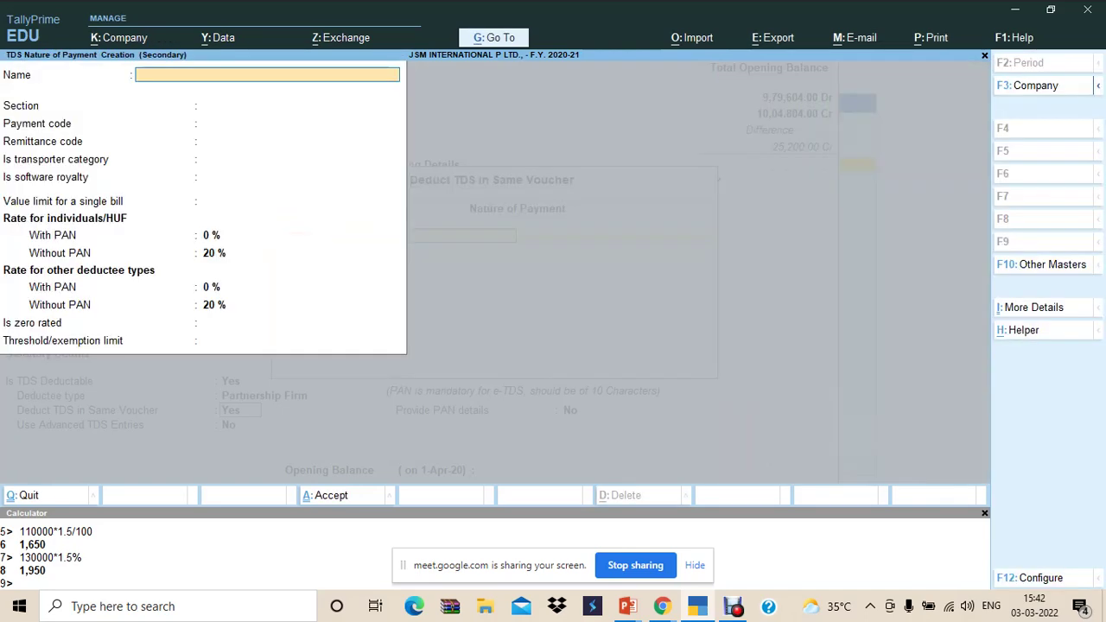
{"action": "type", "text": "194C - TDS ON TRANSPORT"}
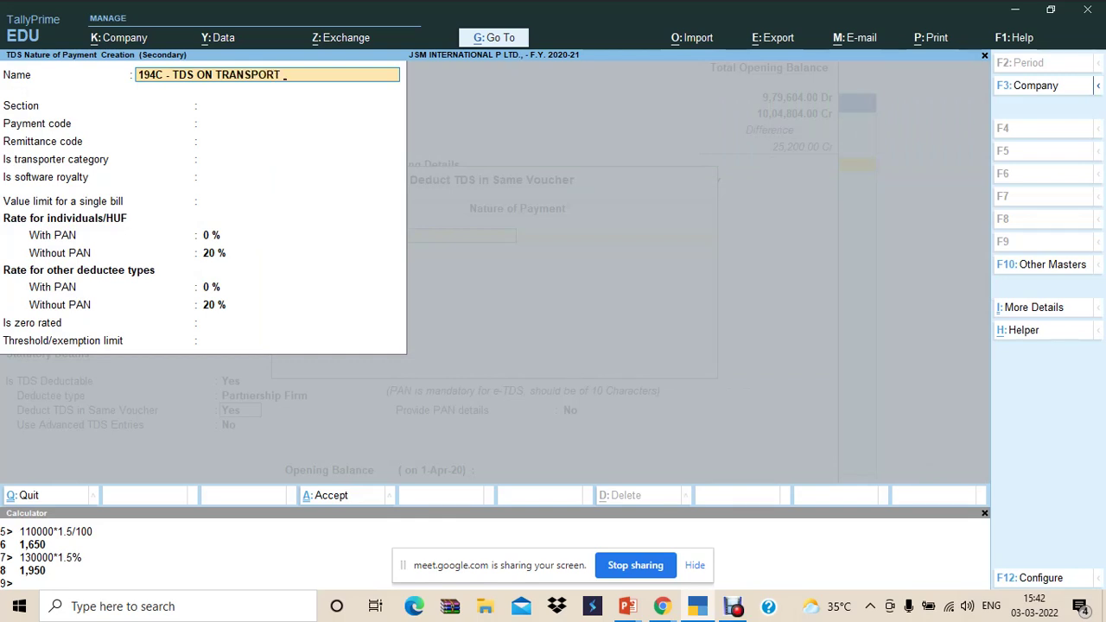
{"action": "type", "text": "( NO EX"}
{"action": "key", "text": "BackSpace"}
{"action": "key", "text": "BackSpace"}
{"action": "key", "text": "BackSpace"}
{"action": "key", "text": "BackSpace"}
{"action": "key", "text": "BackSpace"}
{"action": "type", "text": "W"}
{"action": "type", "text": "ITHOUT"}
{"action": "type", "text": " EXEMP"}
{"action": "type", "text": "T"}
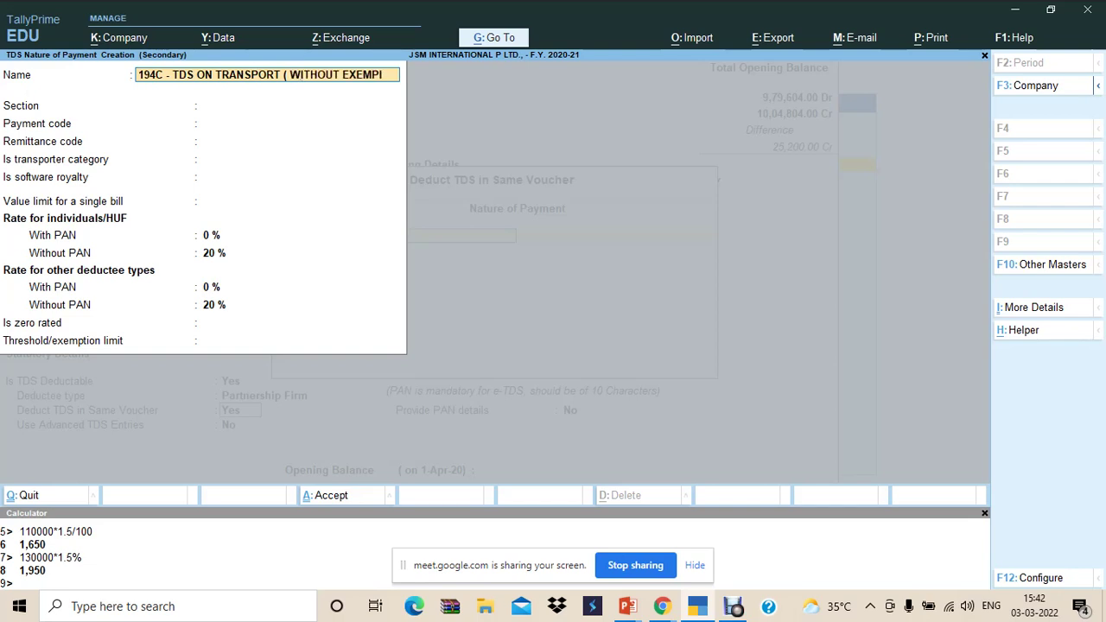
{"action": "type", "text": "ION"}
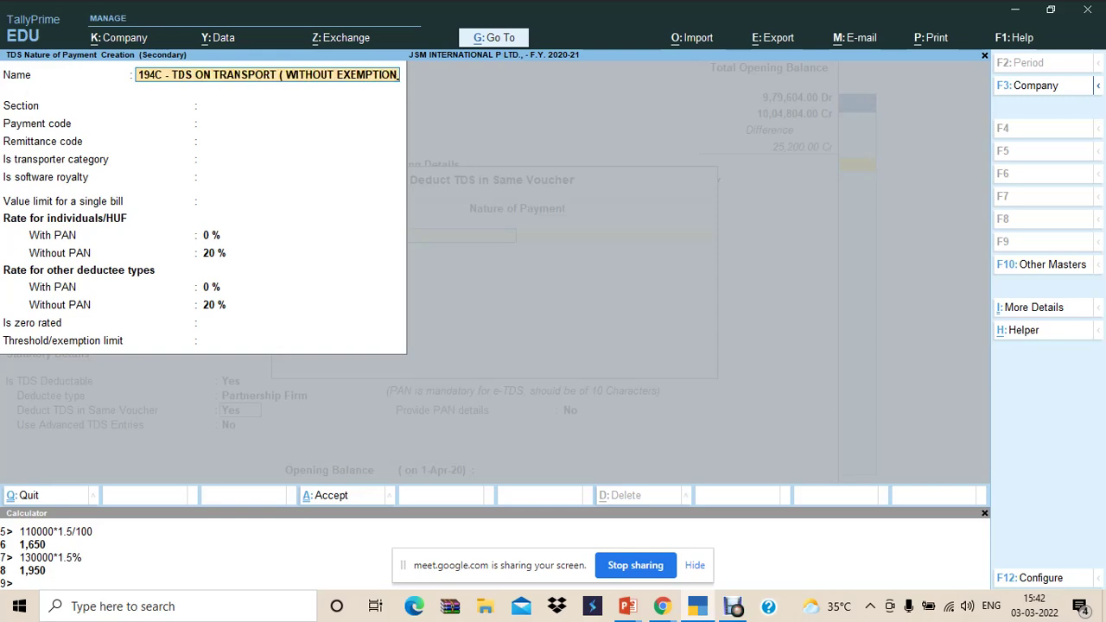
{"action": "type", "text": ")"}
{"action": "key", "text": "Return"}
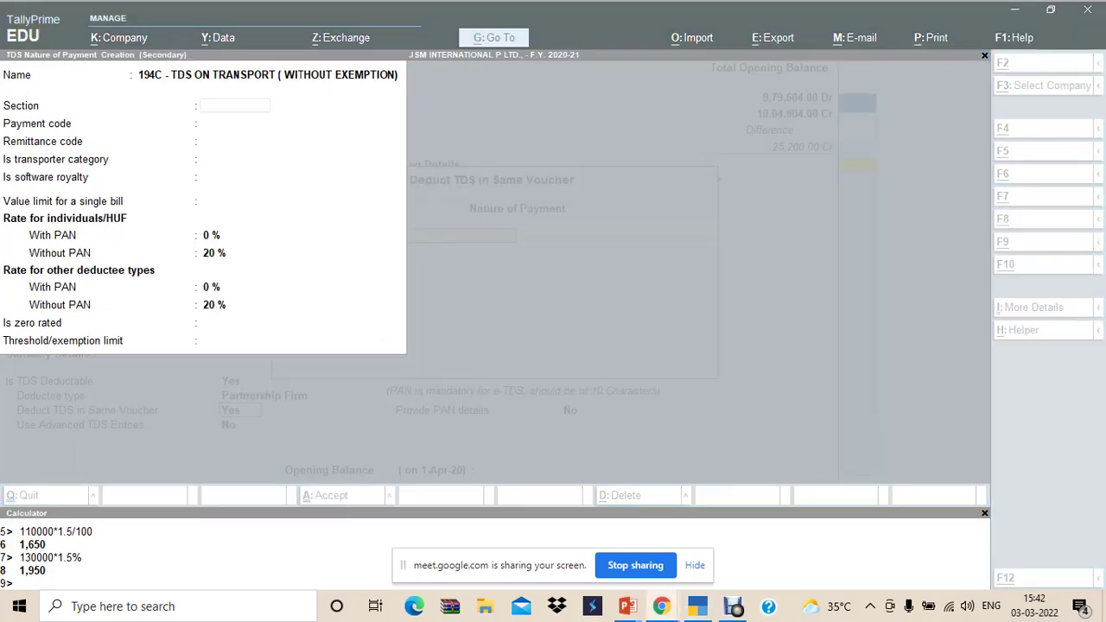
Step: Switch to the Google Meet call to check the participants and return to TallyPrime
{"action": "key", "text": "alt+Tab"}
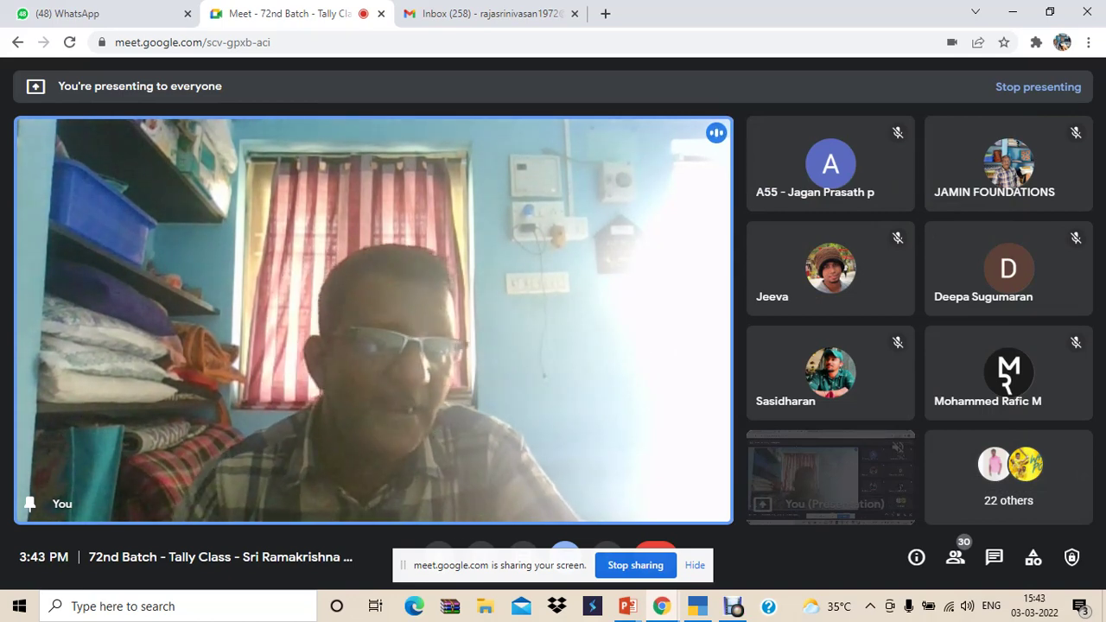
{"action": "key", "text": "alt+Tab"}
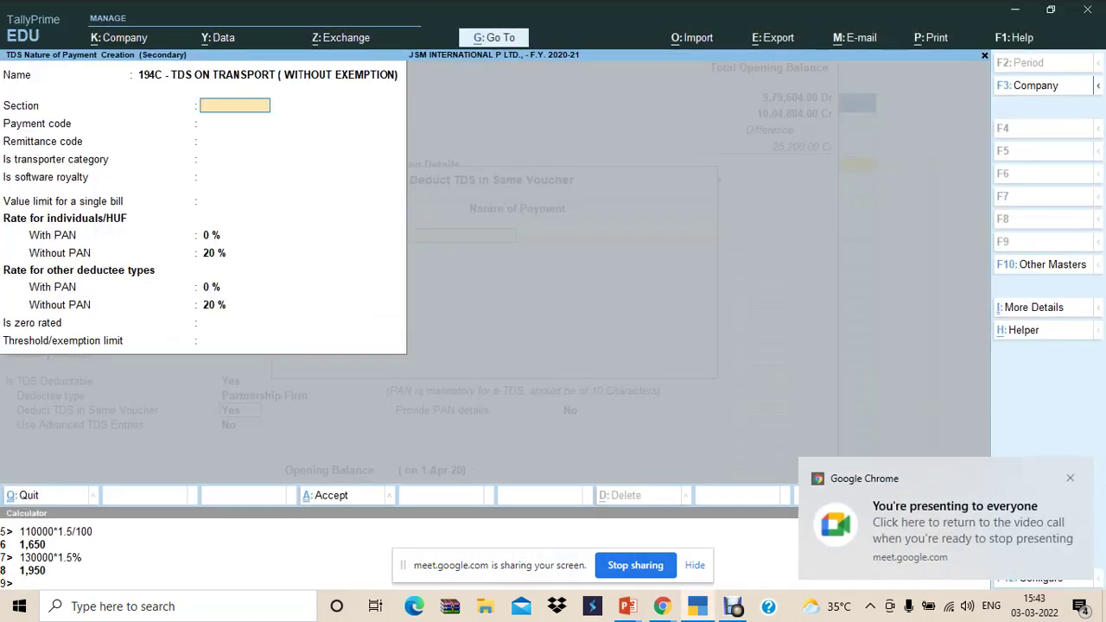
Step: Open the TDS Details (History) of the new nature of payment and set the first applicable date to 1-Apr-20
{"action": "key", "text": "ctrl+i"}
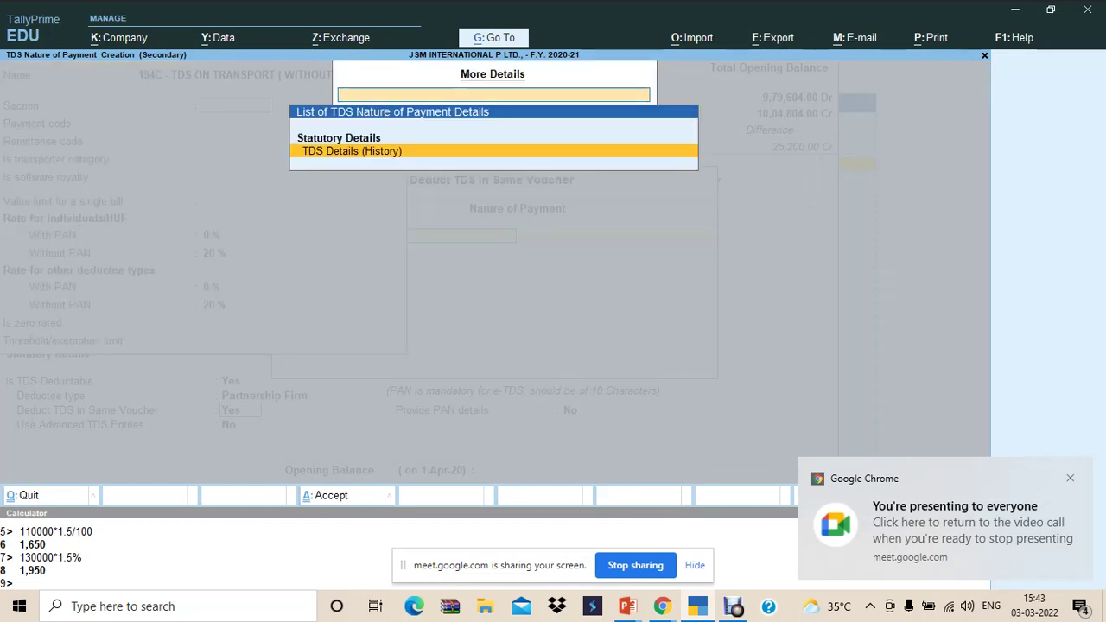
{"action": "key", "text": "Return"}
{"action": "type", "text": "194C"}
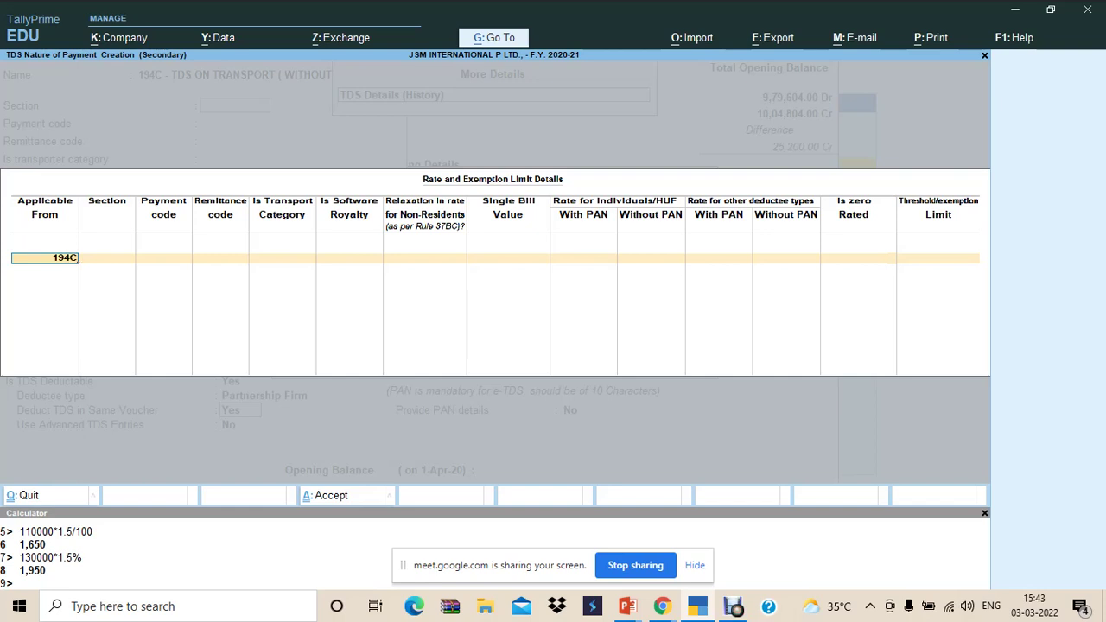
{"action": "key", "text": "BackSpace"}
{"action": "key", "text": "BackSpace"}
{"action": "key", "text": "BackSpace"}
{"action": "key", "text": "BackSpace"}
{"action": "type", "text": "01.04"}
{"action": "key", "text": "Return"}
Step: Fill the 1-Apr-20 row with section 194C, payment code 94C, remittance code 281, transport category Yes, software royalty No and non-resident relaxation No
{"action": "type", "text": "1941"}
{"action": "key", "text": "BackSpace"}
{"action": "type", "text": "C"}
{"action": "key", "text": "Return"}
{"action": "type", "text": "94C"}
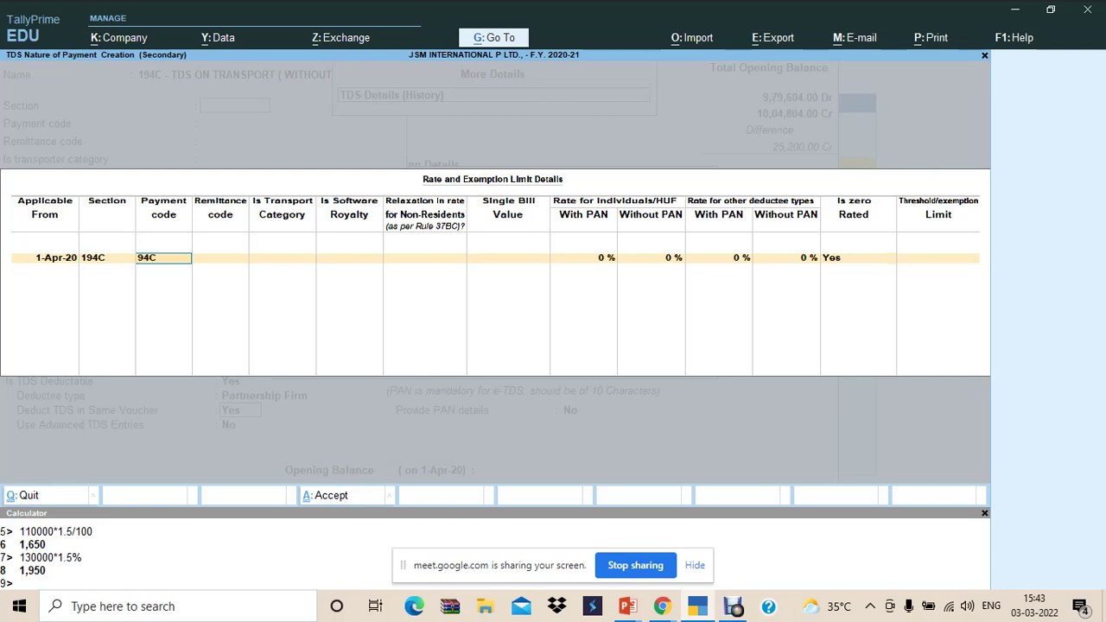
{"action": "key", "text": "Return"}
{"action": "type", "text": "281"}
{"action": "key", "text": "Return"}
{"action": "type", "text": "ynn"}
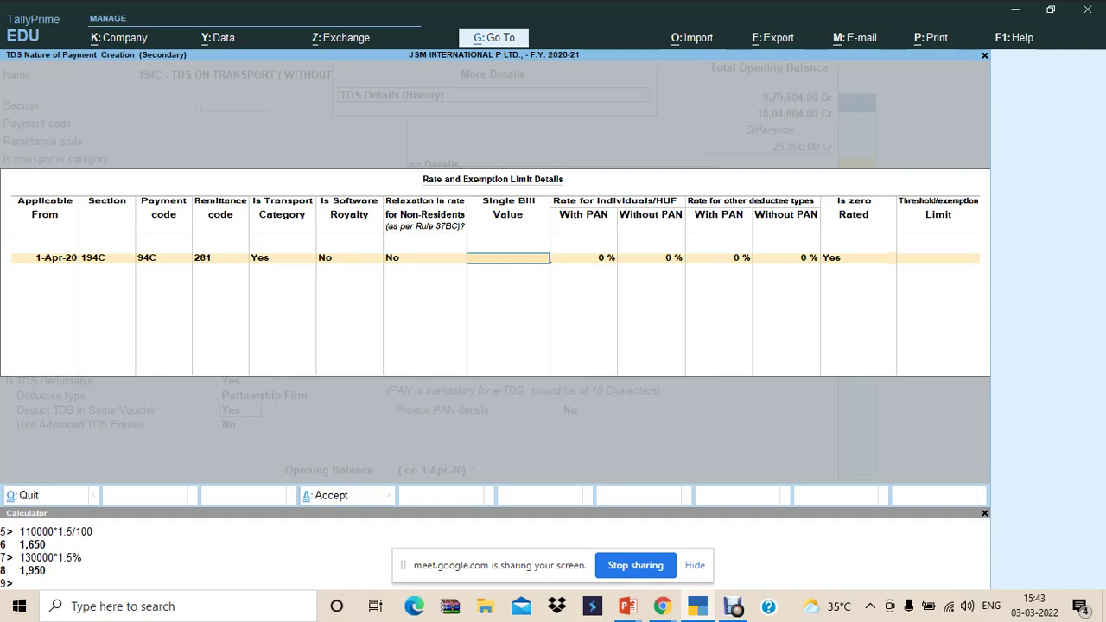
Step: Set the 1-Apr-20 row's single bill value to 30,000, both rates to 2% with PAN and 20% without, and threshold limit to 1,00,000
{"action": "type", "text": "30000"}
{"action": "key", "text": "Return"}
{"action": "type", "text": "2"}
{"action": "key", "text": "Return"}
{"action": "type", "text": "20"}
{"action": "key", "text": "Return"}
{"action": "type", "text": "2"}
{"action": "key", "text": "Return"}
{"action": "type", "text": "20"}
{"action": "key", "text": "Return"}
{"action": "type", "text": "100000"}
{"action": "key", "text": "Return"}
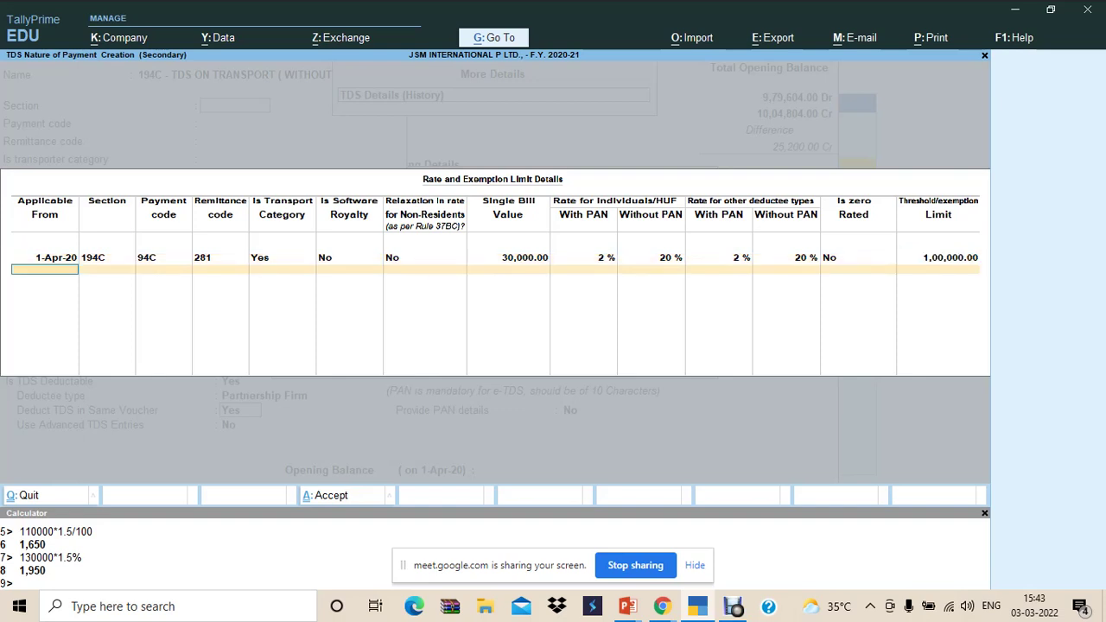
Step: Add a 1-May-20 row with section 194C, payment code 94C, remittance code 281, transport category Yes, software royalty No and non-resident relaxation No
{"action": "type", "text": "1.5"}
{"action": "key", "text": "Return"}
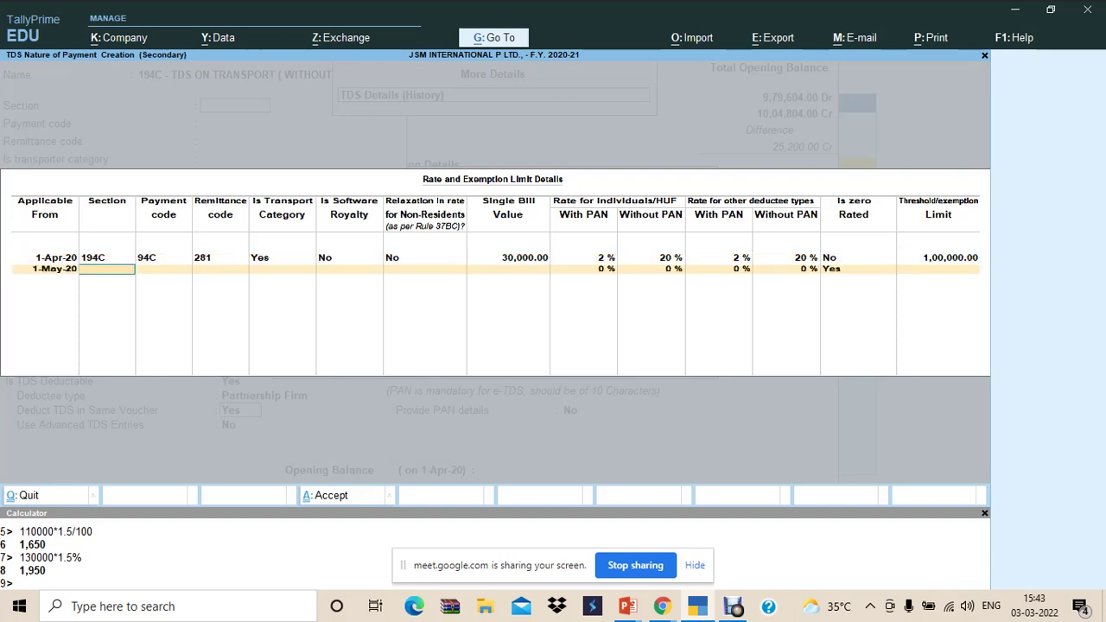
{"action": "type", "text": "194C"}
{"action": "key", "text": "Return"}
{"action": "type", "text": "94C"}
{"action": "key", "text": "Return"}
{"action": "type", "text": "281"}
{"action": "key", "text": "Return"}
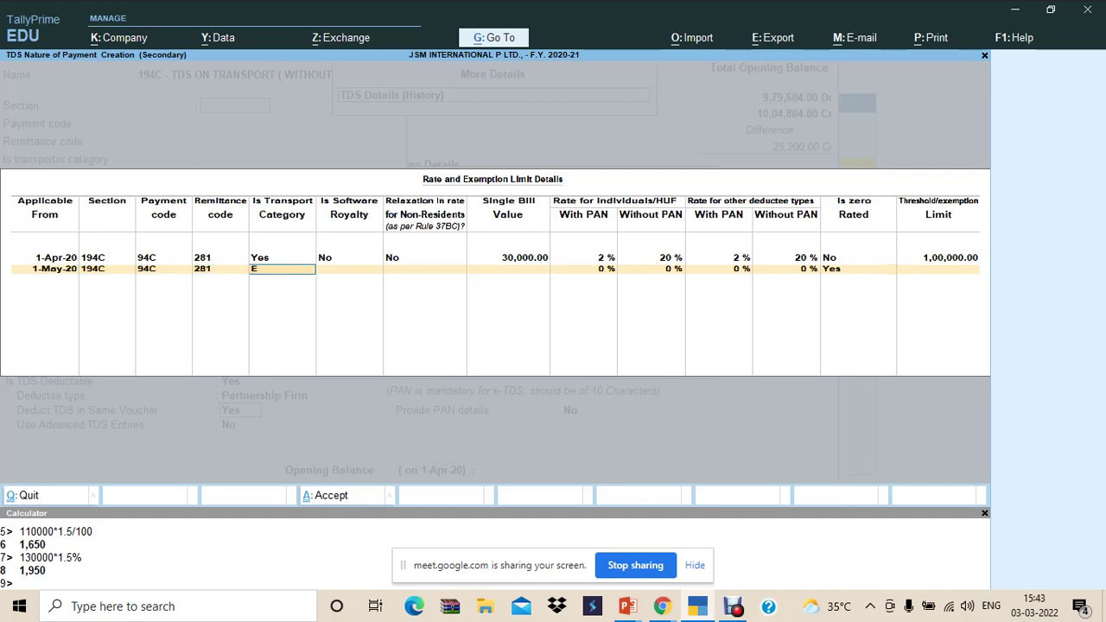
{"action": "key", "text": "y"}
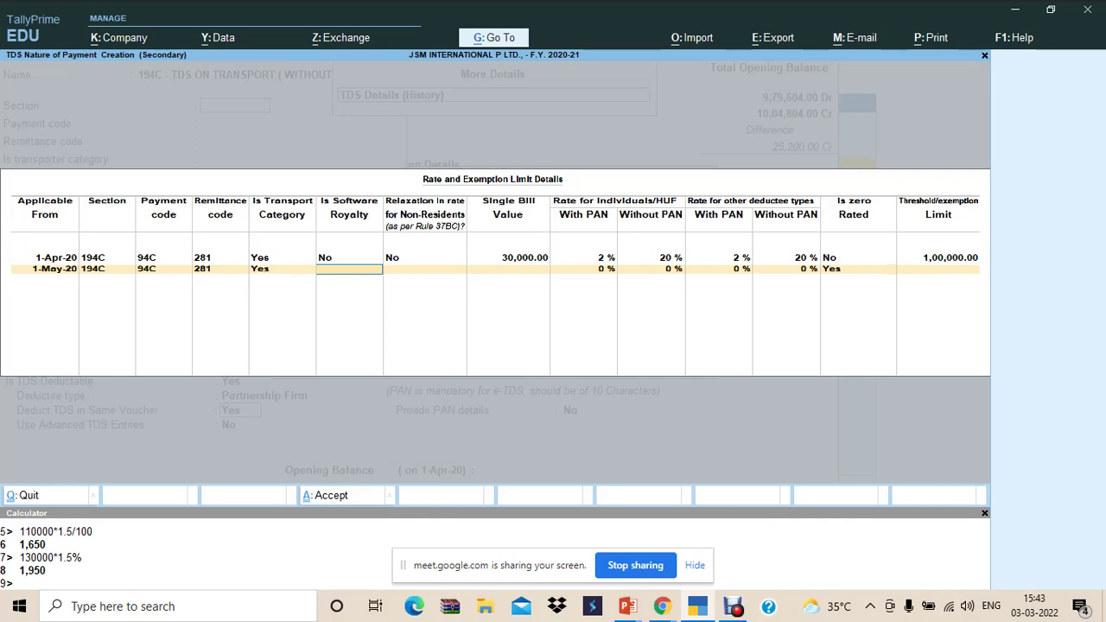
{"action": "key", "text": "n"}
{"action": "key", "text": "Return"}
{"action": "key", "text": "n"}
{"action": "key", "text": "Return"}
Step: Set the 1-May-20 row's single bill value to 30,000, both rates to 1.5% with PAN and 20% without, and threshold limit to 1,00,000
{"action": "type", "text": "30,000"}
{"action": "key", "text": "Return"}
{"action": "type", "text": "1.5"}
{"action": "key", "text": "Return"}
{"action": "type", "text": "20"}
{"action": "key", "text": "Return"}
{"action": "type", "text": "1.5"}
{"action": "key", "text": "Return"}
{"action": "type", "text": "20"}
{"action": "key", "text": "Return"}
{"action": "type", "text": "1,00,0"}
{"action": "type", "text": "0"}
{"action": "type", "text": "0000"}
{"action": "key", "text": "Return"}
Step: Add a 1-Apr-21 row with section 194C, payment code 94C, remittance code 281, transport category Yes, software royalty No and non-resident relaxation No
{"action": "type", "text": "1.4.21"}
{"action": "key", "text": "Return"}
{"action": "type", "text": "194C"}
{"action": "key", "text": "Return"}
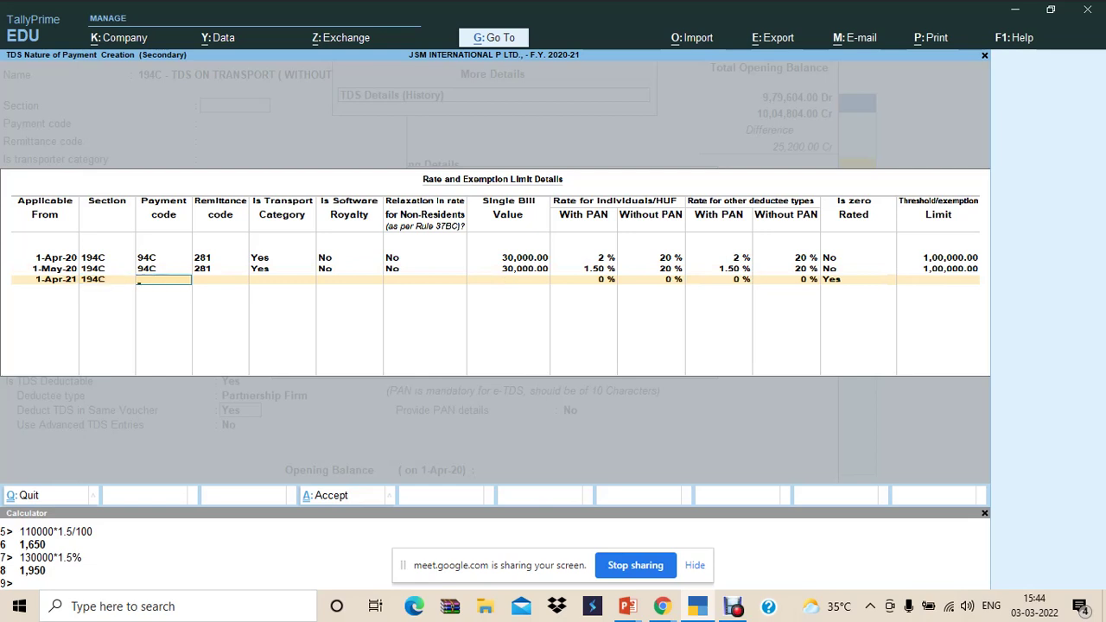
{"action": "type", "text": "94C"}
{"action": "key", "text": "Return"}
{"action": "type", "text": "281"}
{"action": "key", "text": "Return"}
{"action": "type", "text": "y"}
{"action": "key", "text": "Return"}
{"action": "type", "text": "n"}
{"action": "key", "text": "Return"}
{"action": "type", "text": "n"}
{"action": "key", "text": "Return"}
Step: Complete the 1-Apr-21 row with single bill value 30,000, rates 2% with PAN and 20% without, threshold 1,00,000, and close the history
{"action": "type", "text": "30,000"}
{"action": "key", "text": "Return"}
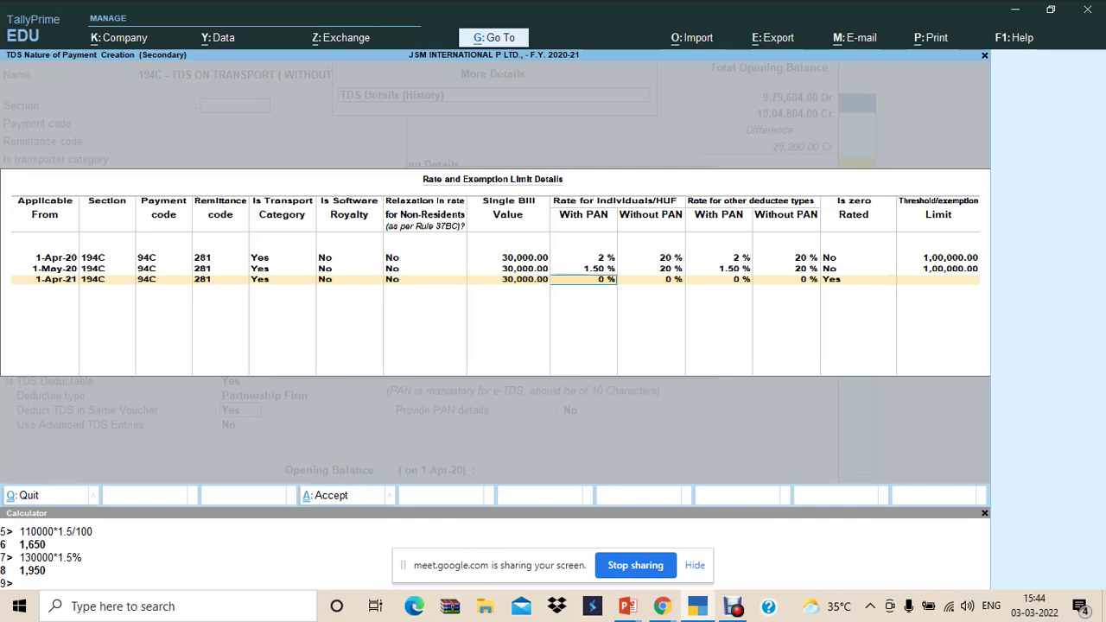
{"action": "type", "text": "2"}
{"action": "key", "text": "Return"}
{"action": "type", "text": "2"}
{"action": "key", "text": "BackSpace"}
{"action": "key", "text": "BackSpace"}
{"action": "key", "text": "Return"}
{"action": "type", "text": "20"}
{"action": "key", "text": "Return"}
{"action": "type", "text": "2"}
{"action": "key", "text": "Return"}
{"action": "type", "text": "20"}
{"action": "key", "text": "Return"}
{"action": "type", "text": "100000"}
{"action": "key", "text": "Return"}
{"action": "key", "text": "Return"}
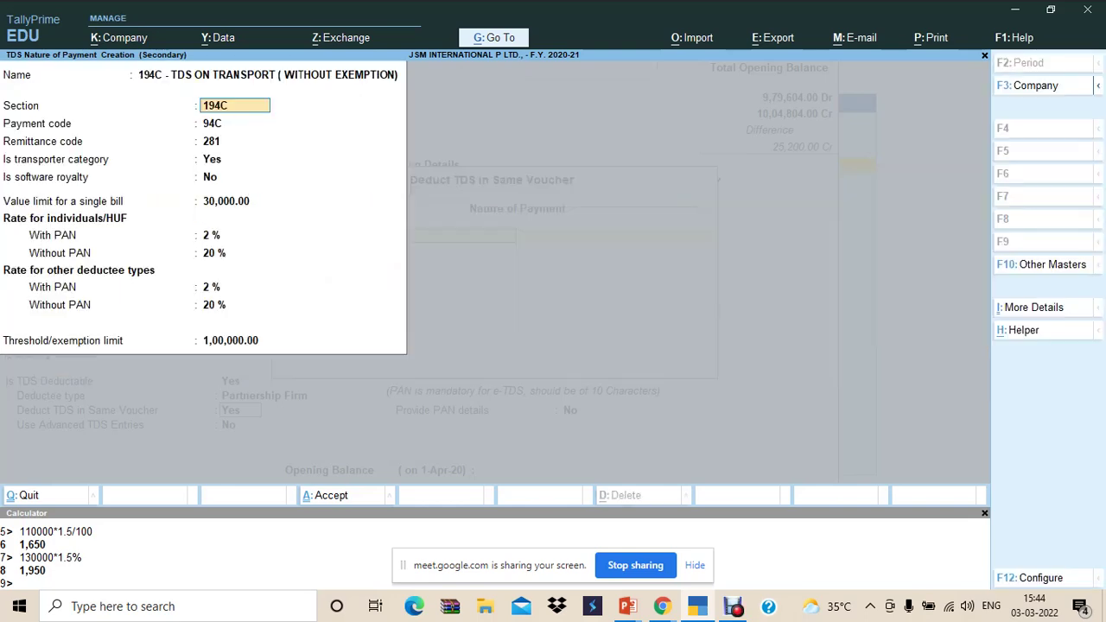
Step: Save the 194C - TDS ON TRANSPORT ( WITHOUT EXEMPTION) nature of payment and accept it for Bhoomi Transport Agency's same-voucher TDS deduction
{"action": "key", "text": "Return"}
{"action": "key", "text": "Return"}
{"action": "key", "text": "ctrl"}
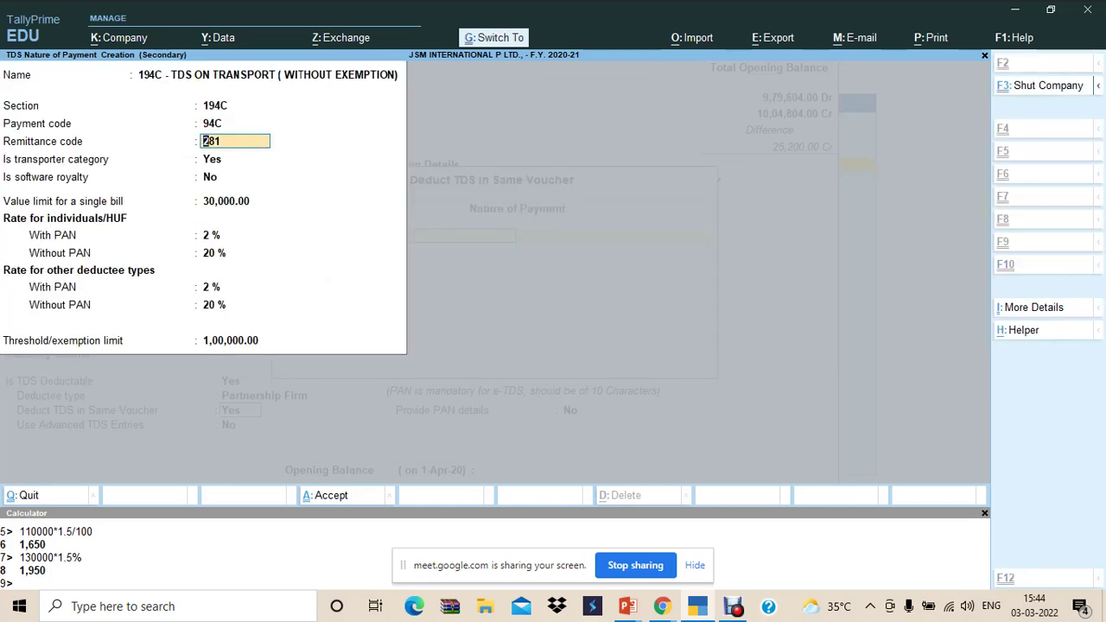
{"action": "key", "text": "ctrl+a"}
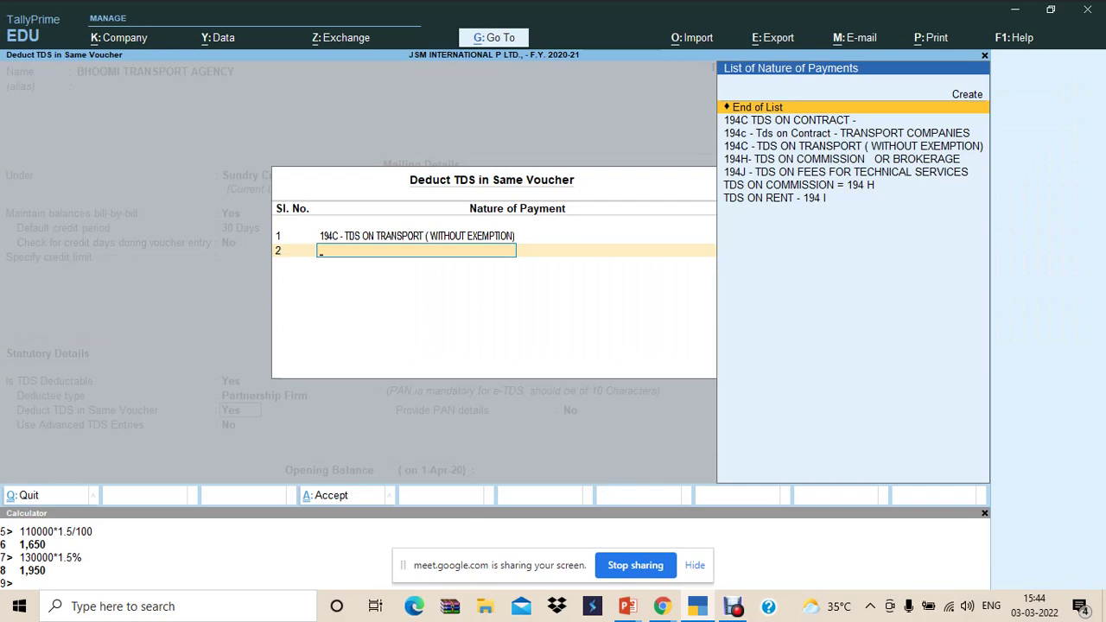
{"action": "key", "text": "ctrl+a"}
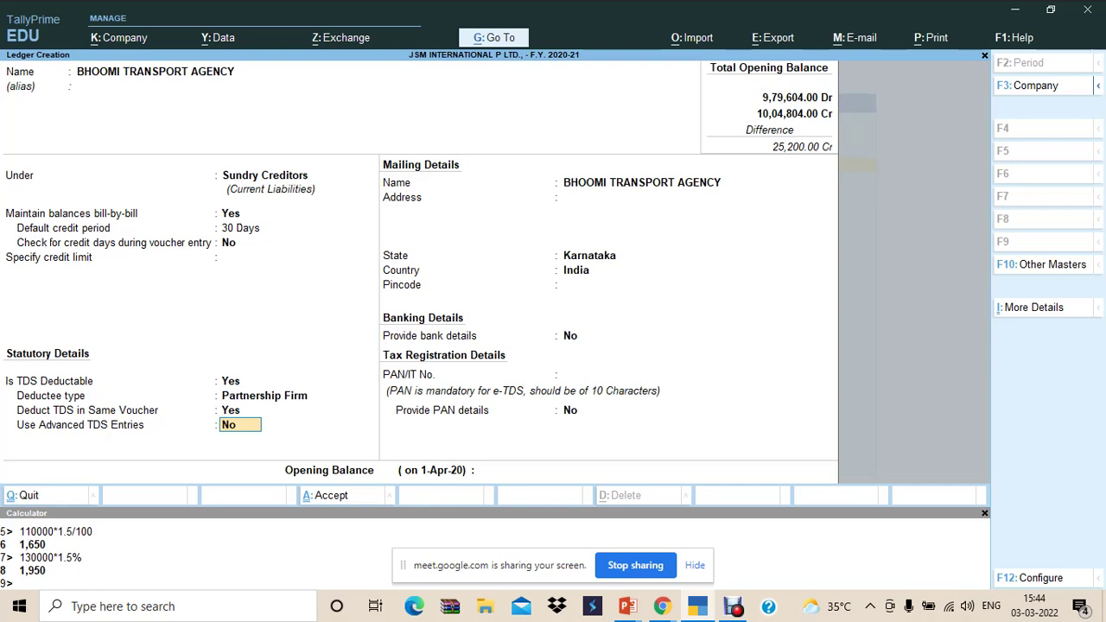
Step: Recheck Bhoomi Transport Agency's deductee type and the nature of payment assigned for deducting TDS in the same voucher
{"action": "key", "text": "Up"}
{"action": "type", "text": "Y"}
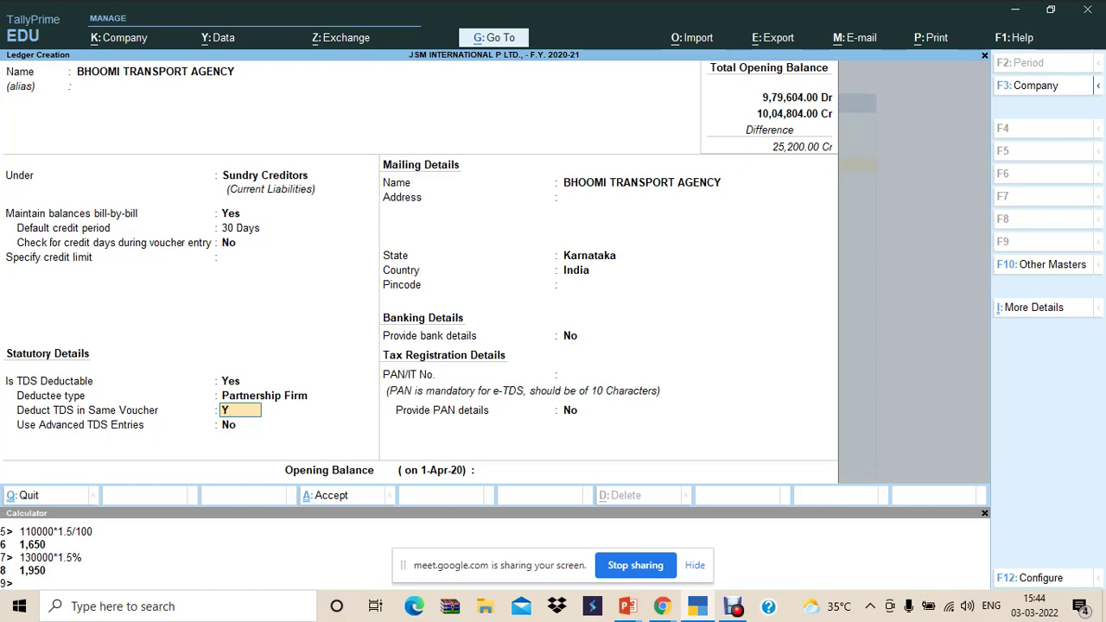
{"action": "key", "text": "Return"}
{"action": "key", "text": "Escape"}
{"action": "key", "text": "Up"}
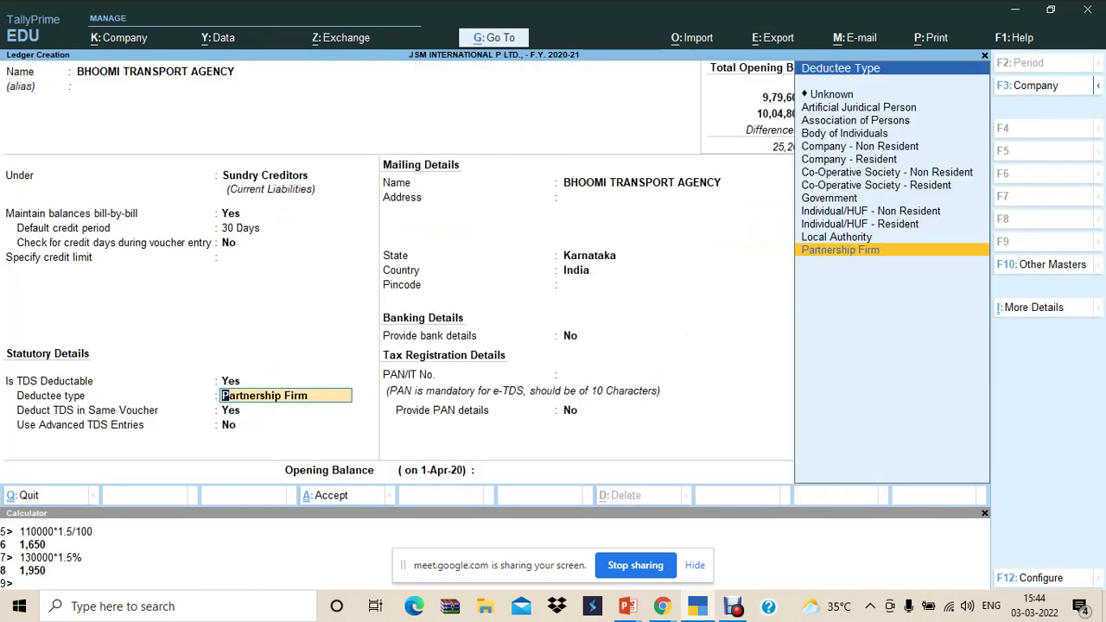
{"action": "key", "text": "F12"}
{"action": "key", "text": "Escape"}
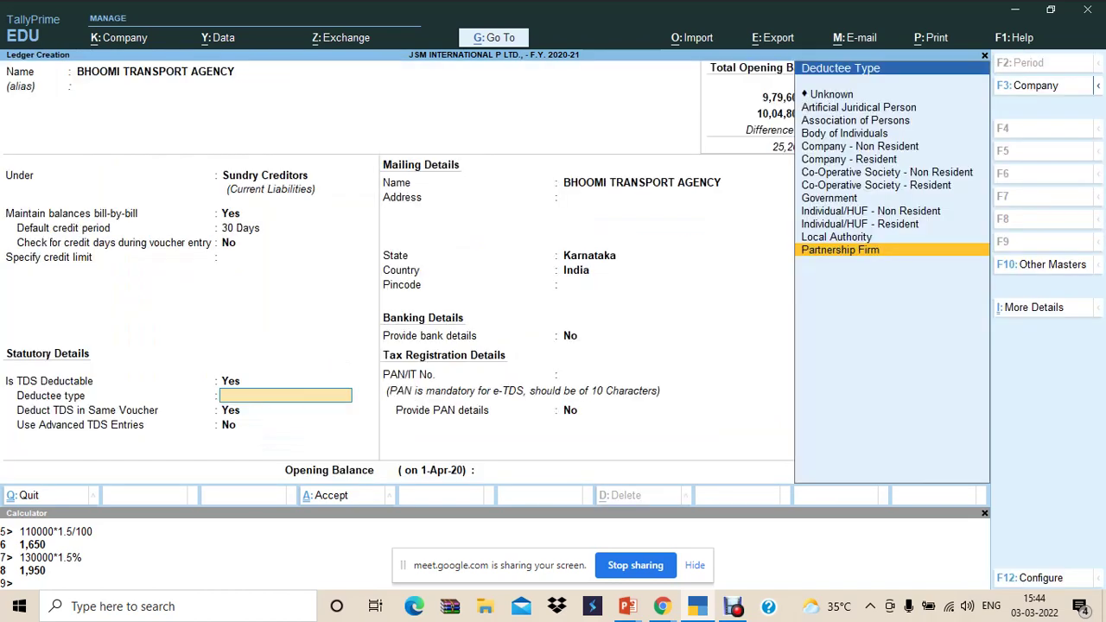
{"action": "key", "text": "BackSpace"}
{"action": "key", "text": "Return"}
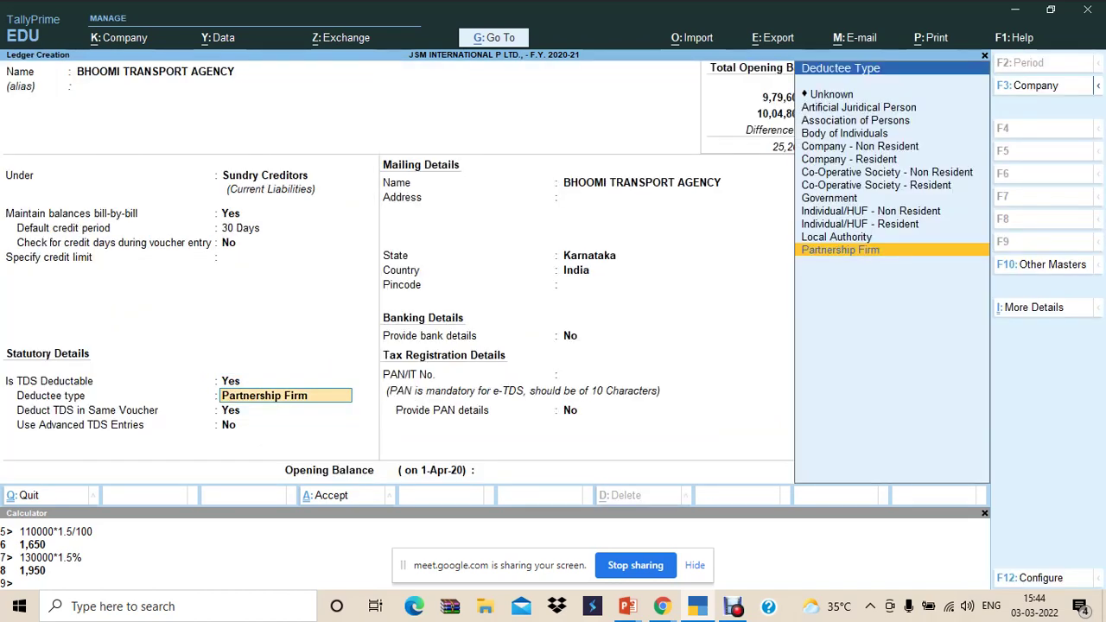
{"action": "key", "text": "BackSpace"}
{"action": "key", "text": "Return"}
{"action": "key", "text": "Return"}
{"action": "key", "text": "Return"}
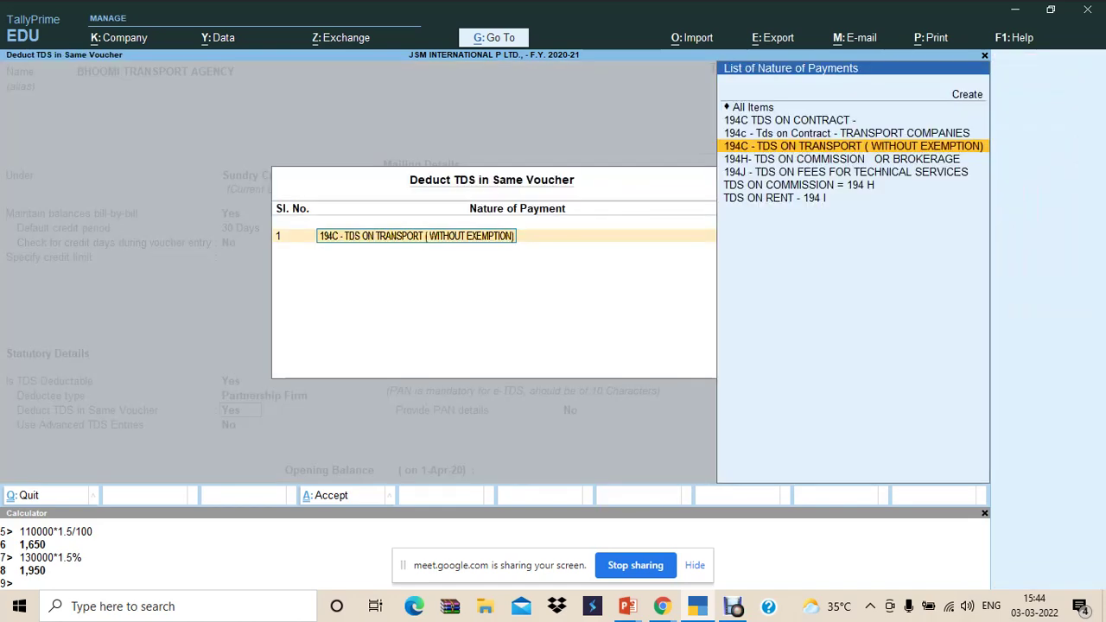
{"action": "key", "text": "Return"}
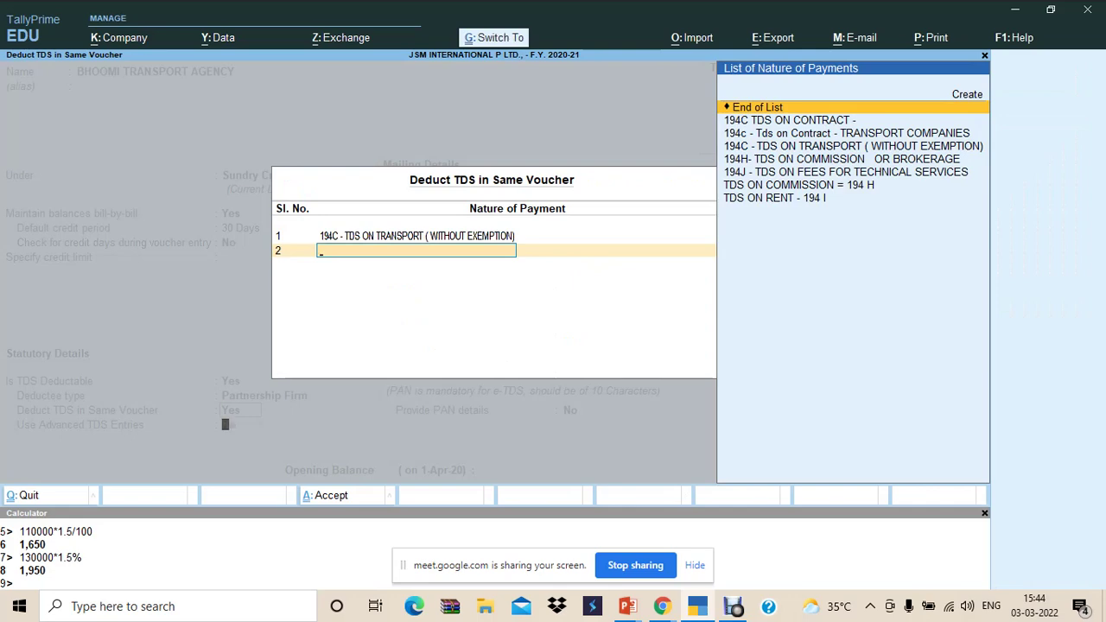
{"action": "key", "text": "ctrl+a"}
Step: Complete Bhoomi Transport Agency's same-voucher TDS settings, keep advanced TDS entries at No, and proceed through the mailing and bank details
{"action": "key", "text": "Return"}
{"action": "key", "text": "Return"}
{"action": "key", "text": "Return"}
{"action": "key", "text": "Return"}
{"action": "key", "text": "Return"}
{"action": "key", "text": "Return"}
{"action": "key", "text": "Return"}
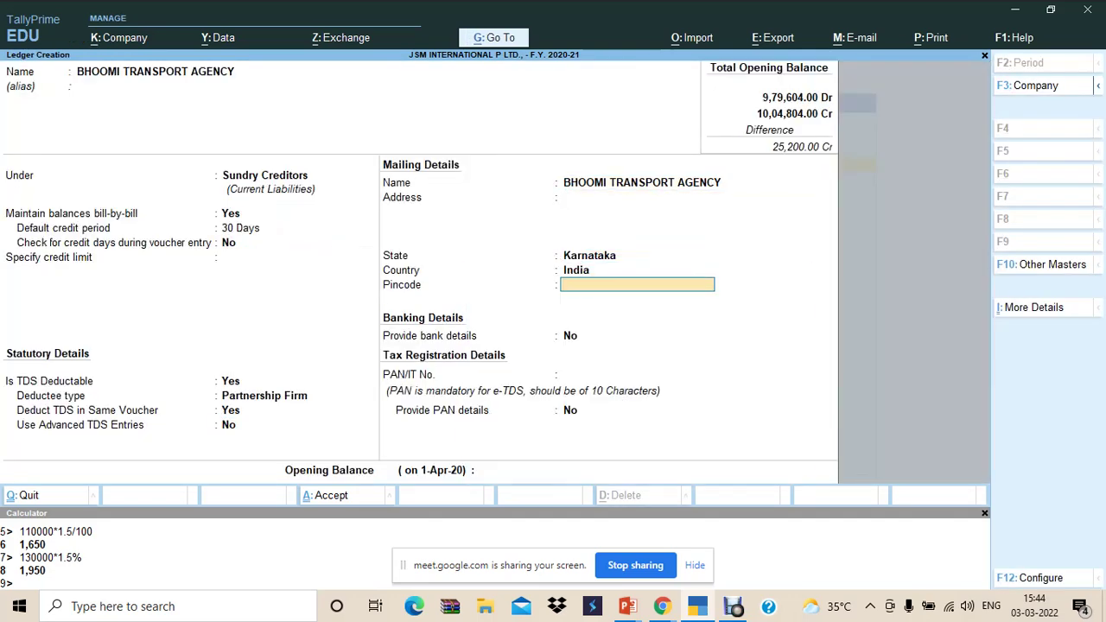
{"action": "key", "text": "ctrl+a"}
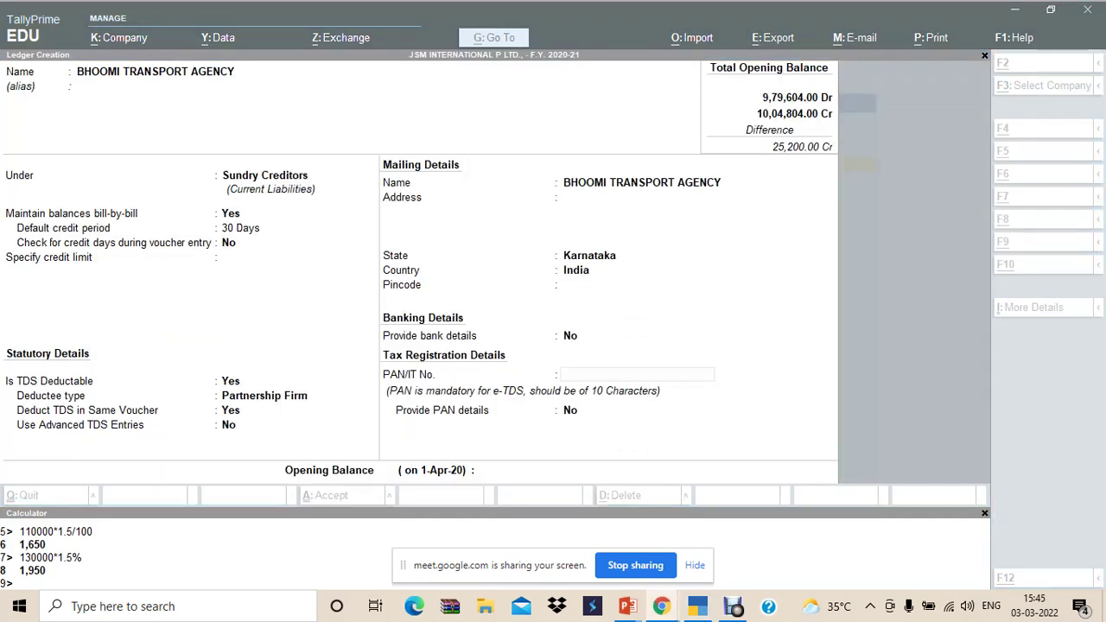
Step: Look up Bhoomi Transport Agency's PAN in the case-study slide and enter it in the ledger's PAN/IT number
{"action": "key", "text": "alt+Tab"}
{"action": "key", "text": "alt+Tab"}
{"action": "key", "text": "alt+Tab"}
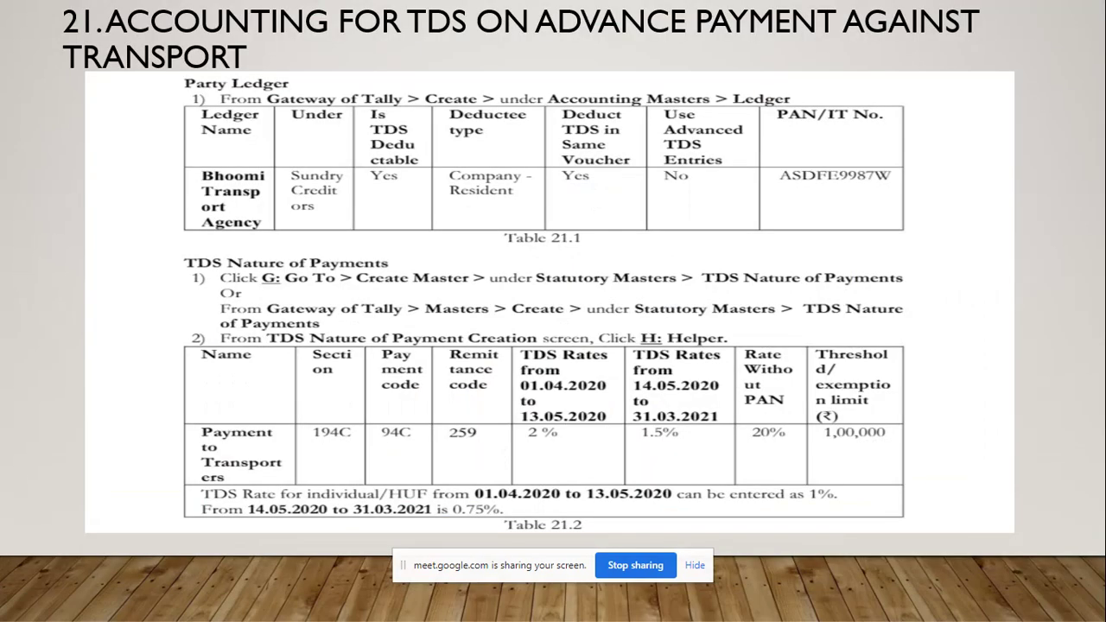
{"action": "key", "text": "alt+Tab"}
{"action": "key", "text": "alt+Tab"}
{"action": "type", "text": "ASDFE"}
{"action": "key", "text": "alt+Tab"}
{"action": "key", "text": "alt+Tab"}
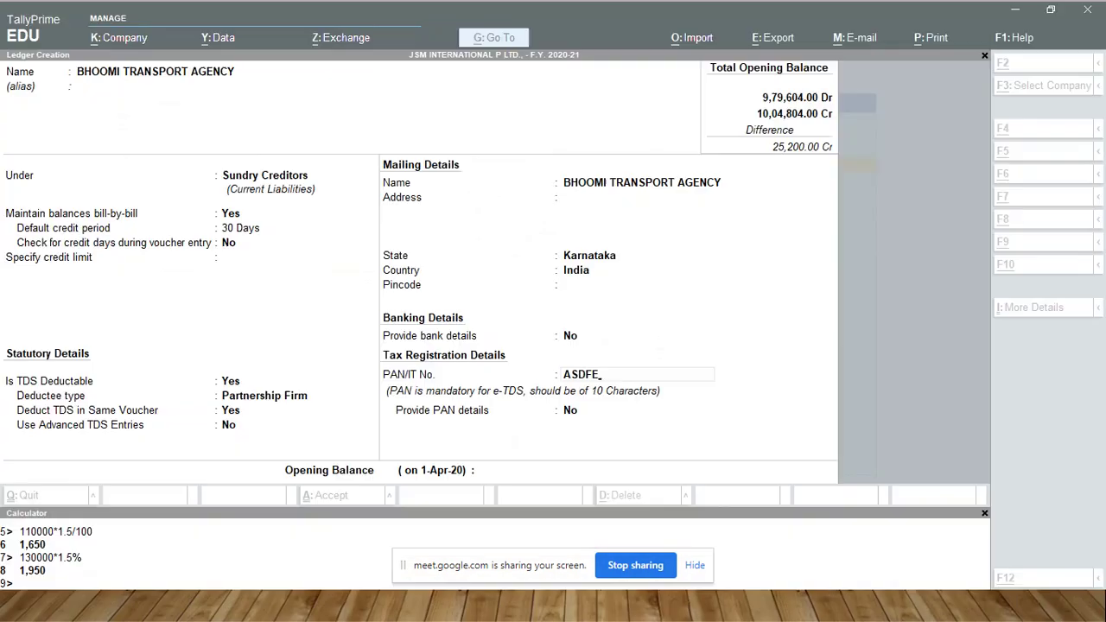
{"action": "type", "text": "9987W"}
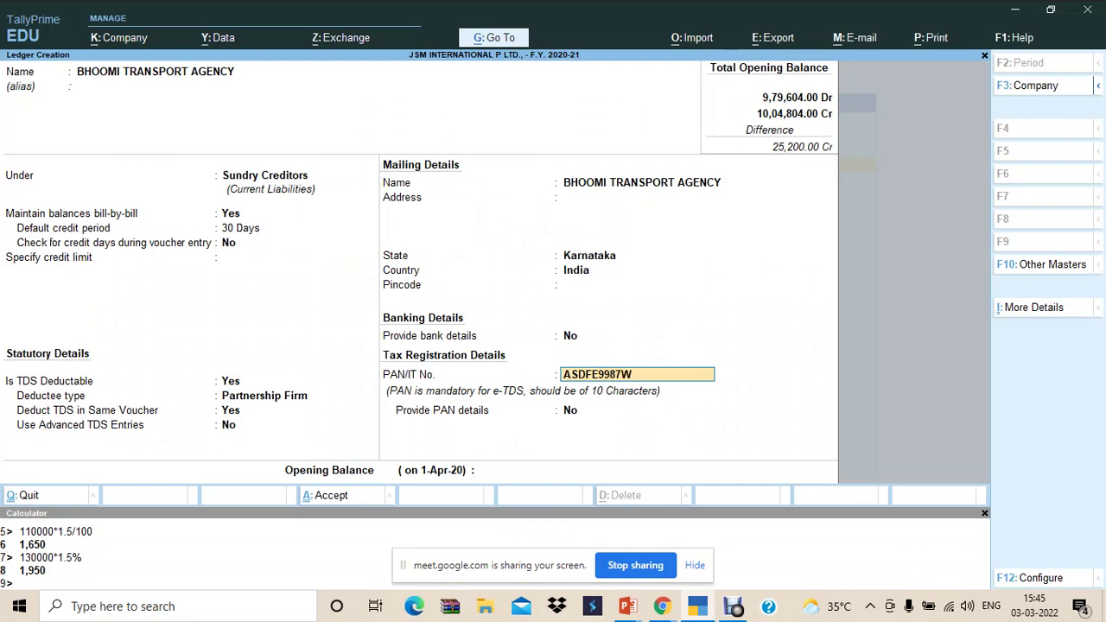
Step: Save the Bhoomi Transport Agency ledger and return to the Gateway of Tally
{"action": "key", "text": "Return"}
{"action": "key", "text": "ctrl"}
{"action": "key", "text": "ctrl+a"}
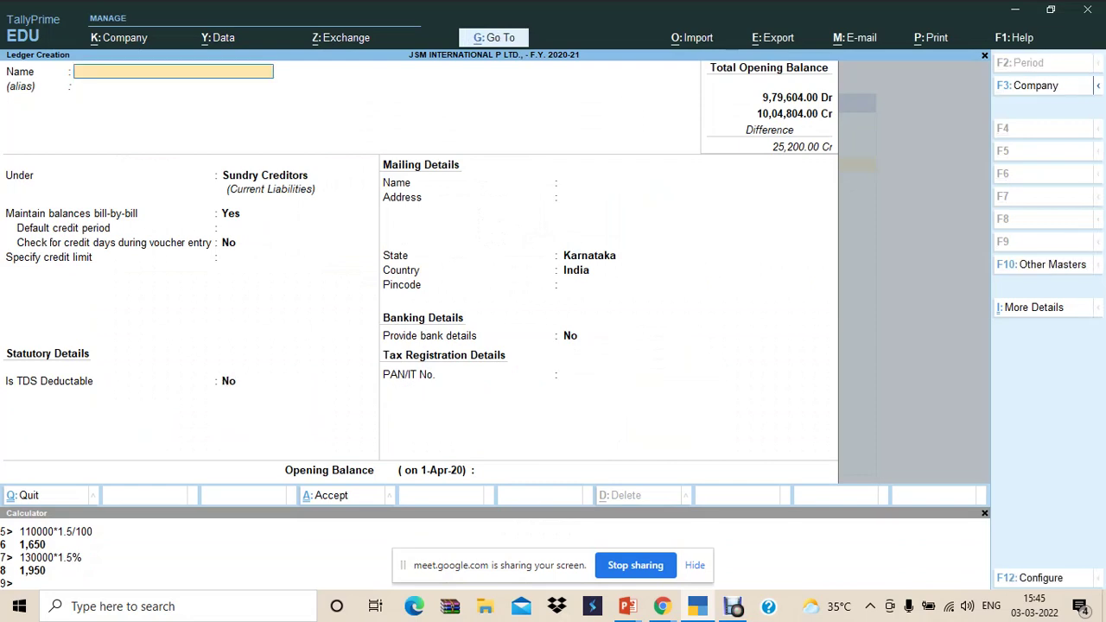
{"action": "key", "text": "Escape"}
{"action": "key", "text": "Escape"}
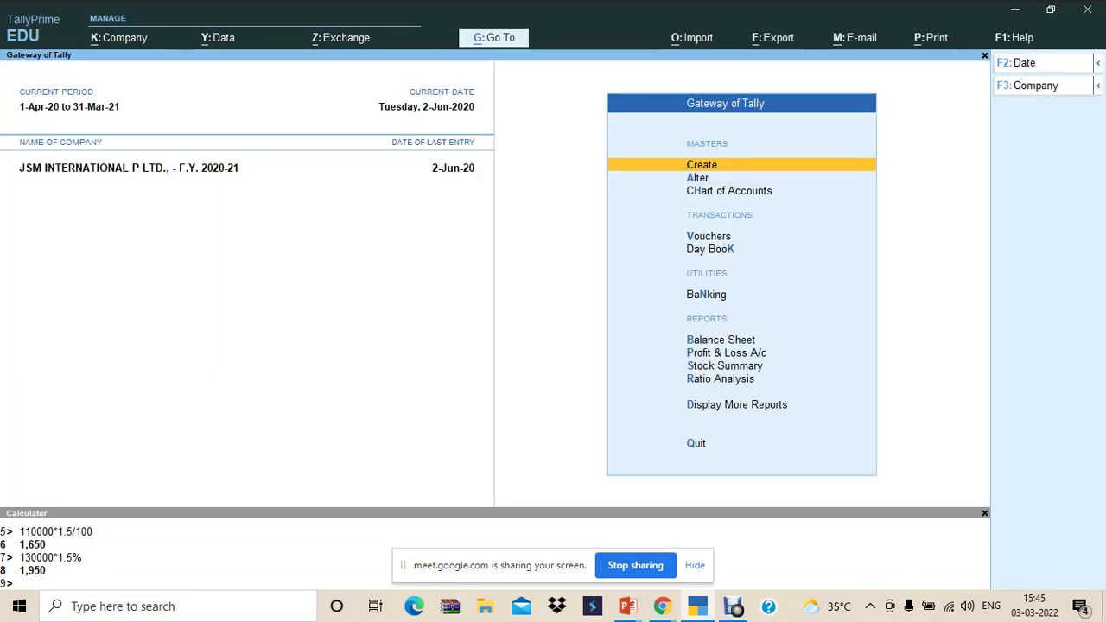
Step: Consult the case-study slide on advance transport payment and start a payment voucher from ICICI BANK - 3245 dated 1-Jun-20
{"action": "key", "text": "alt+Tab"}
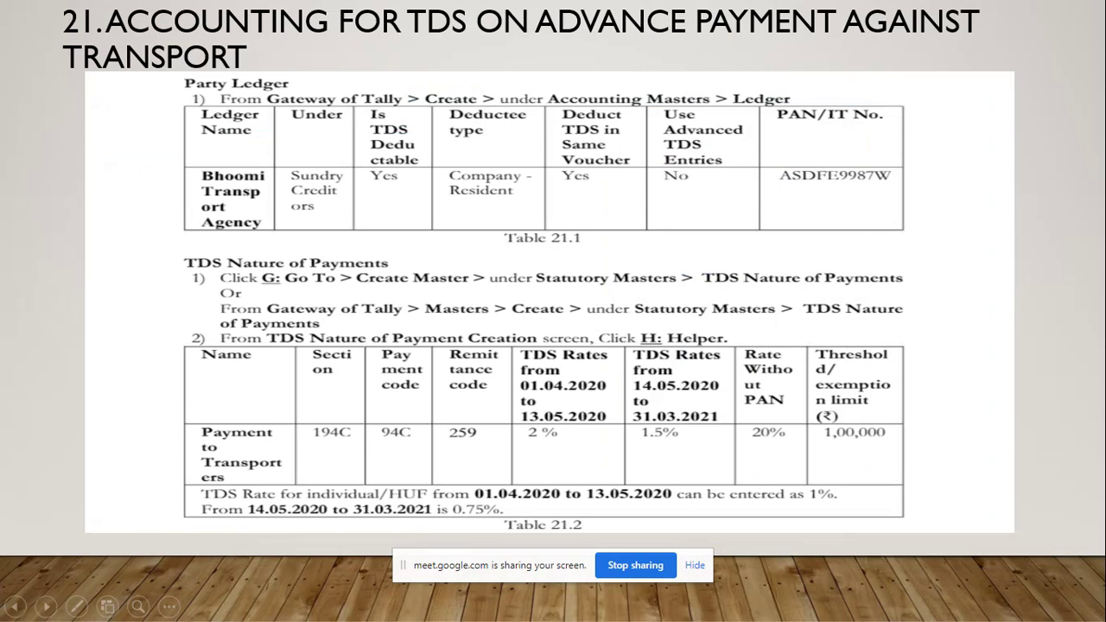
{"action": "key", "text": "Right"}
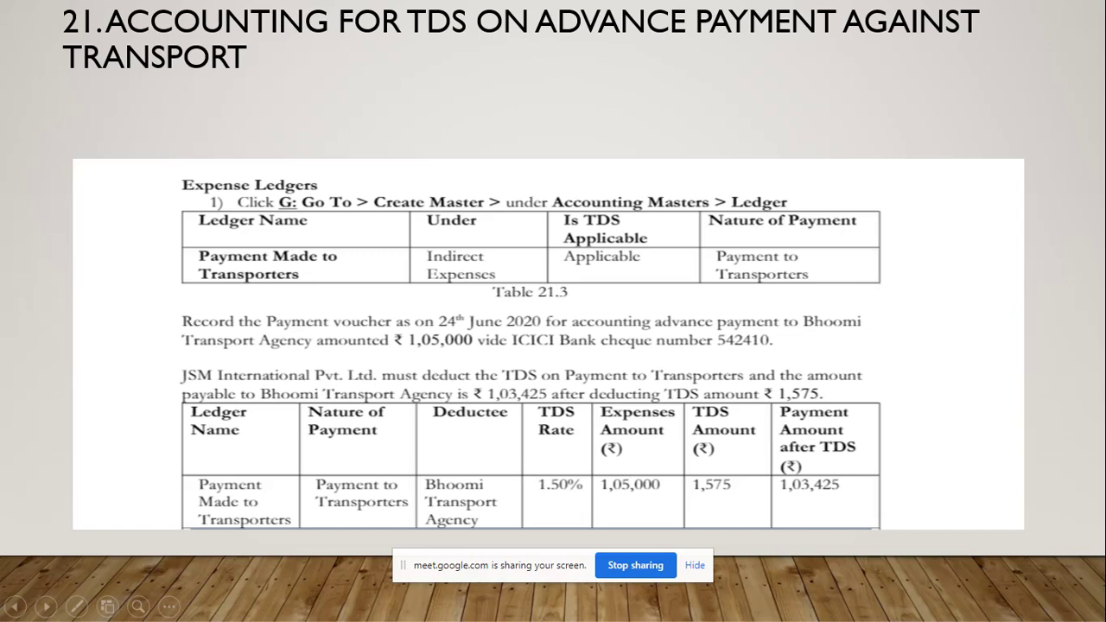
{"action": "key", "text": "alt+Tab"}
{"action": "key", "text": "v"}
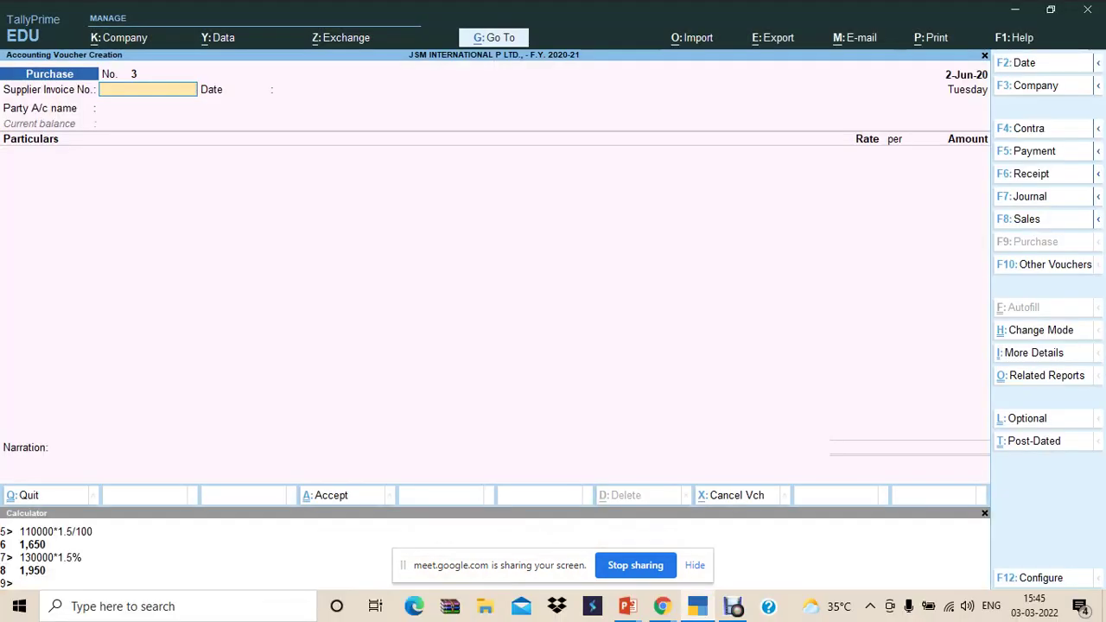
{"action": "key", "text": "F5"}
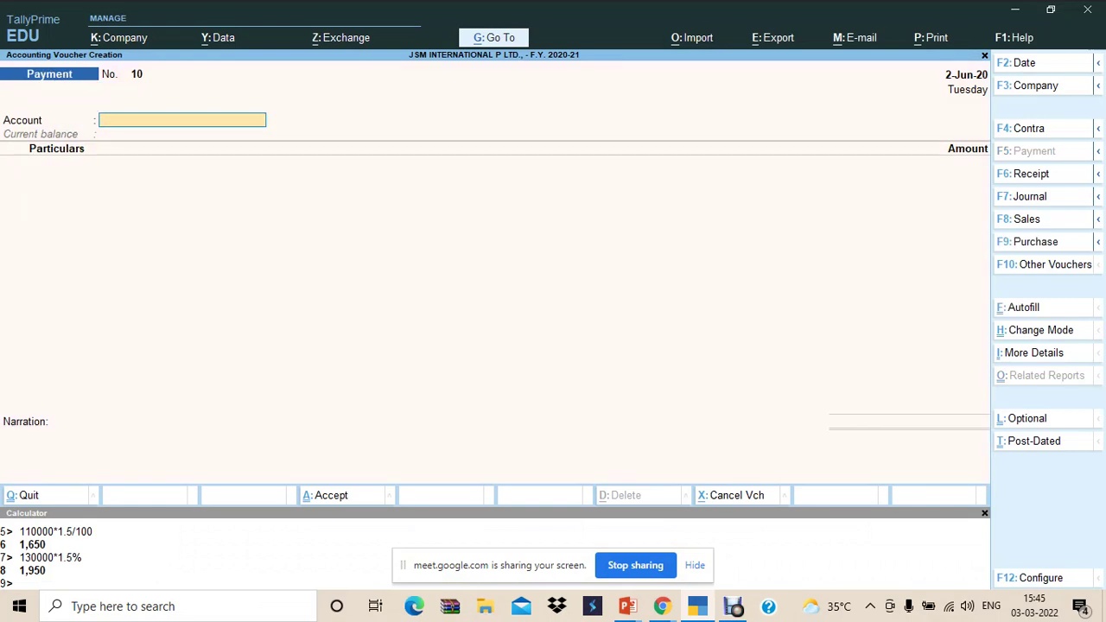
{"action": "type", "text": "ICI"}
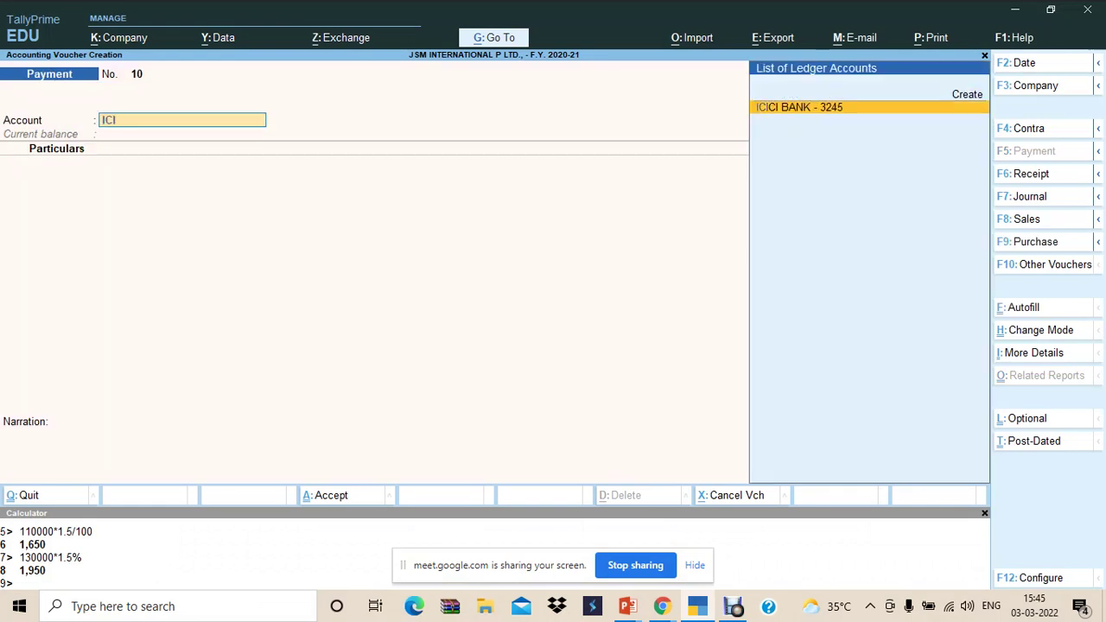
{"action": "key", "text": "Return"}
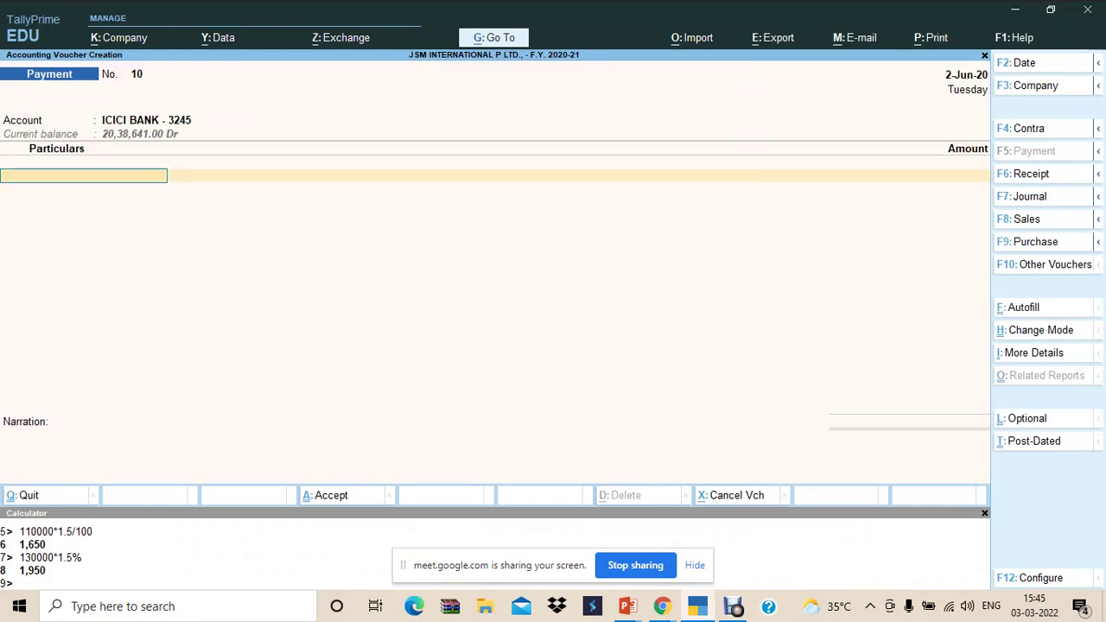
{"action": "key", "text": "F2"}
{"action": "type", "text": "1-6"}
{"action": "key", "text": "Return"}
Step: Add BHOOMI TRANSPORT AGENCY to the payment voucher with the slide's advance amount of 1,05,000
{"action": "type", "text": "BHO"}
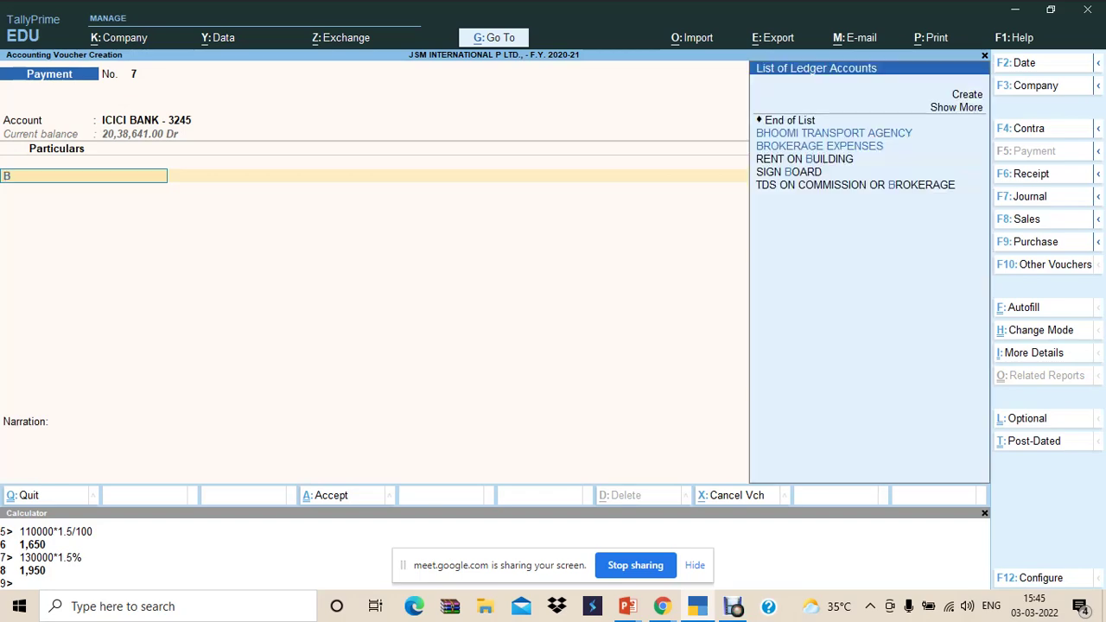
{"action": "key", "text": "Return"}
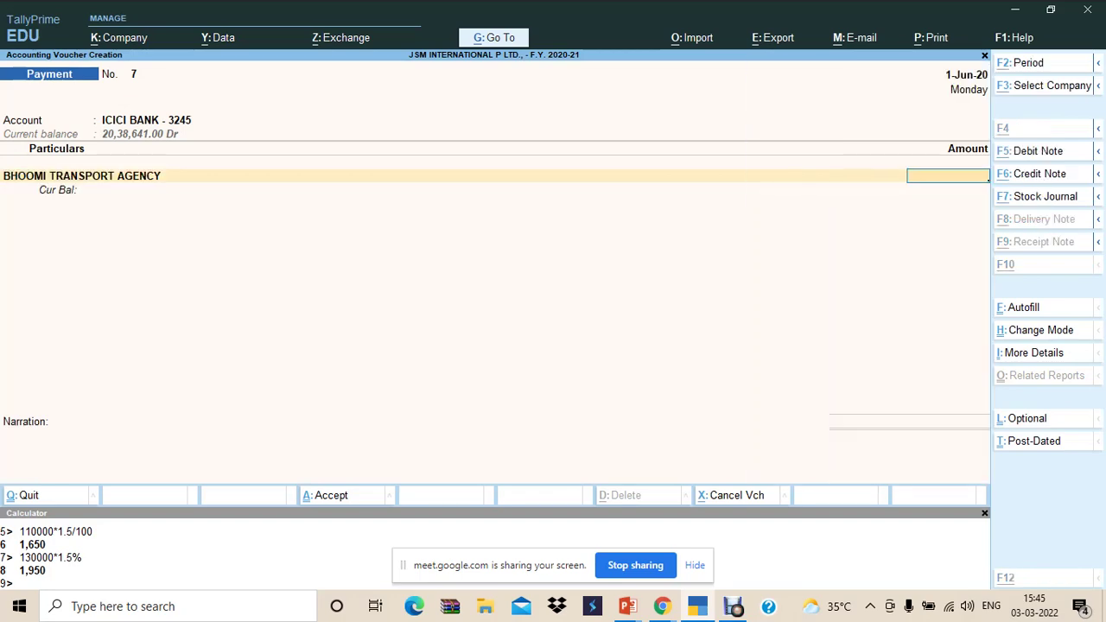
{"action": "key", "text": "alt+Tab"}
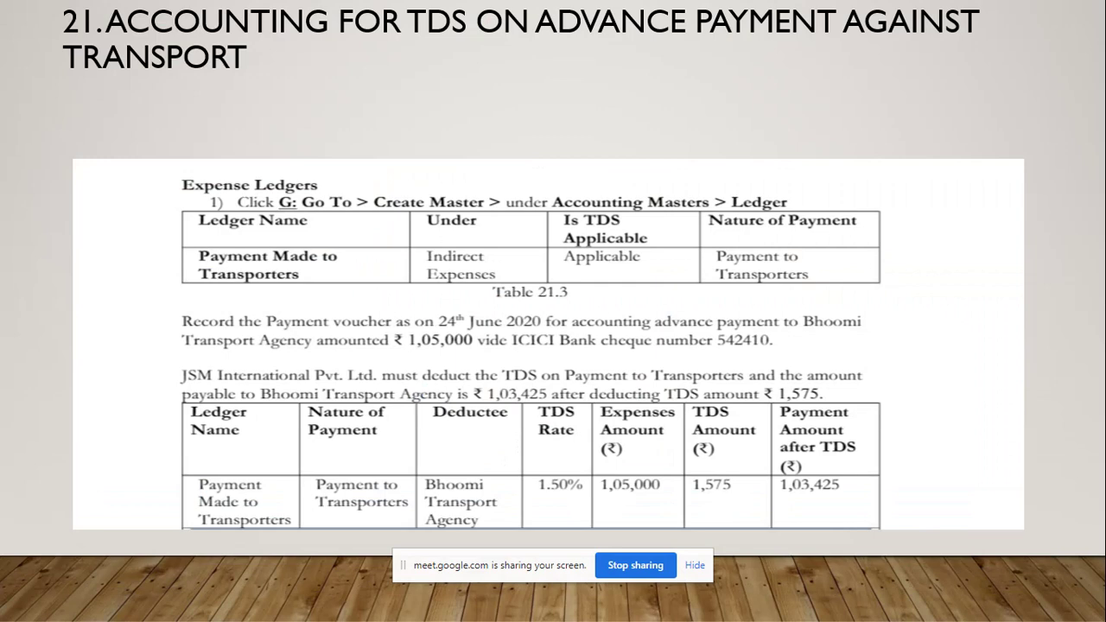
{"action": "key", "text": "alt+Tab"}
{"action": "type", "text": "10"}
{"action": "type", "text": "000.00"}
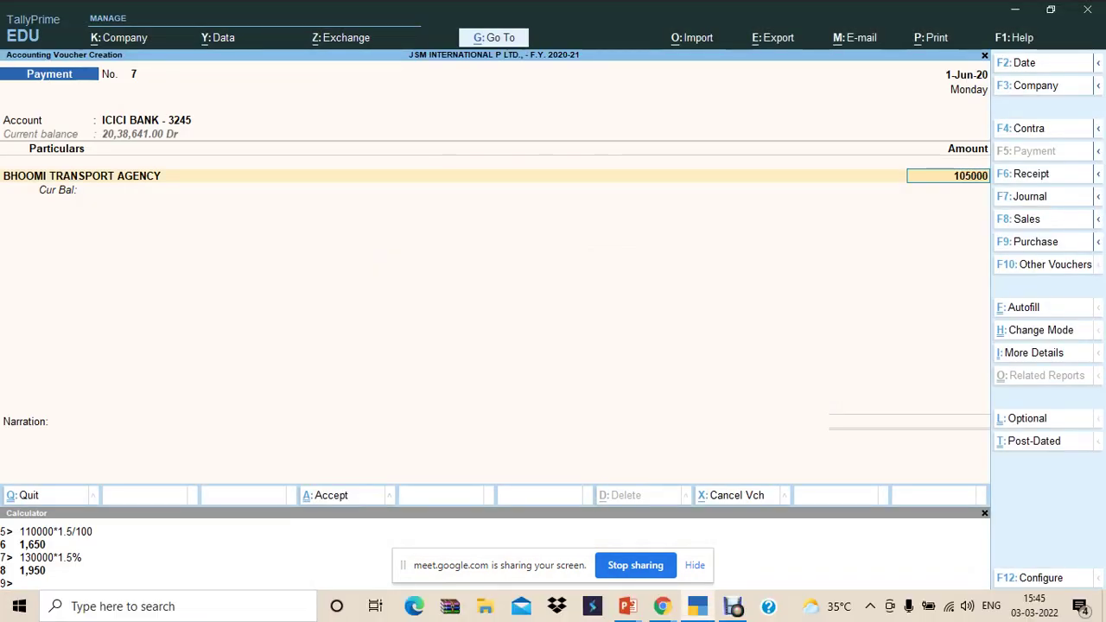
{"action": "key", "text": "Return"}
Step: Allocate the full 1,05,000 to New Ref 7 with 30 credit days in the bill-wise details
{"action": "key", "text": "Up"}
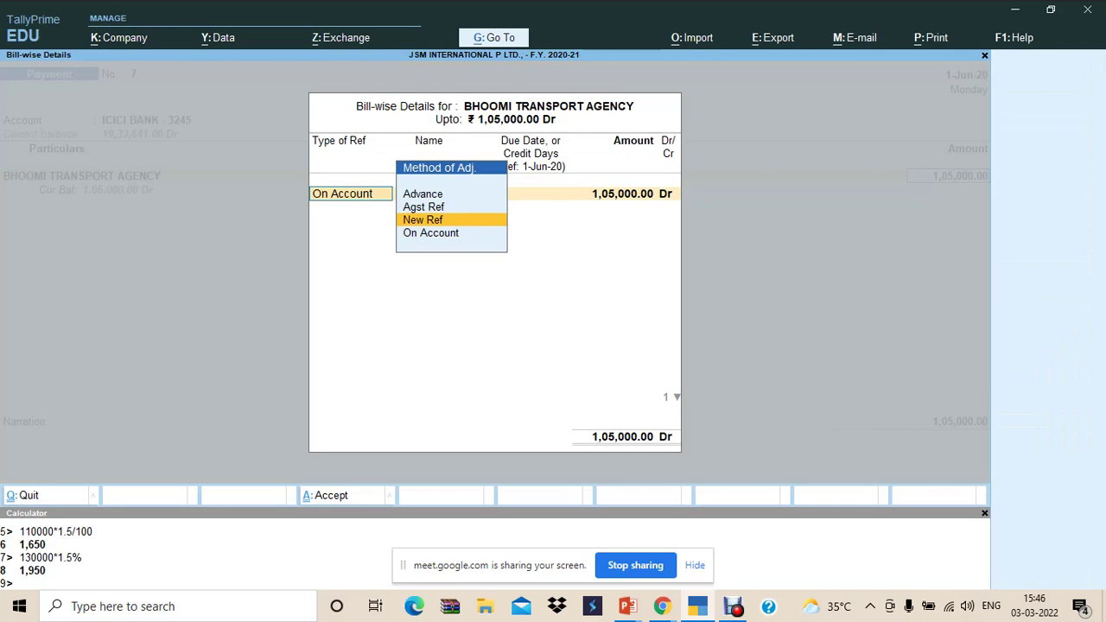
{"action": "key", "text": "Return"}
{"action": "key", "text": "Return"}
{"action": "key", "text": "Return"}
{"action": "key", "text": "Return"}
{"action": "key", "text": "Return"}
{"action": "key", "text": "Return"}
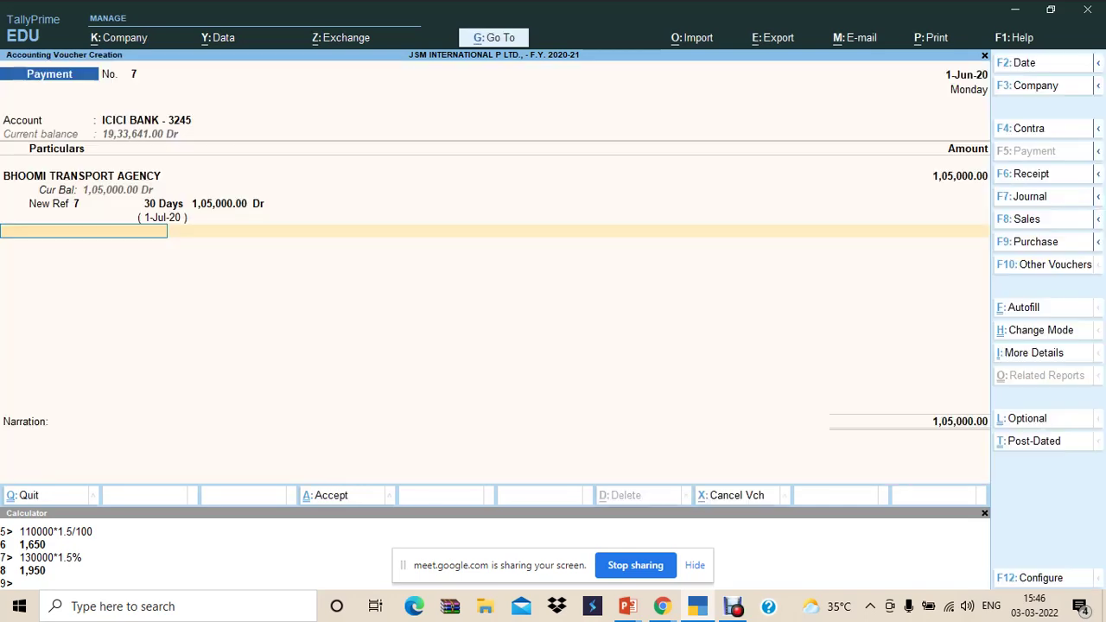
Step: Try TDS ON TRANSPORTS as the voucher's deduction ledger and clear it from the second line
{"action": "type", "text": "TDS"}
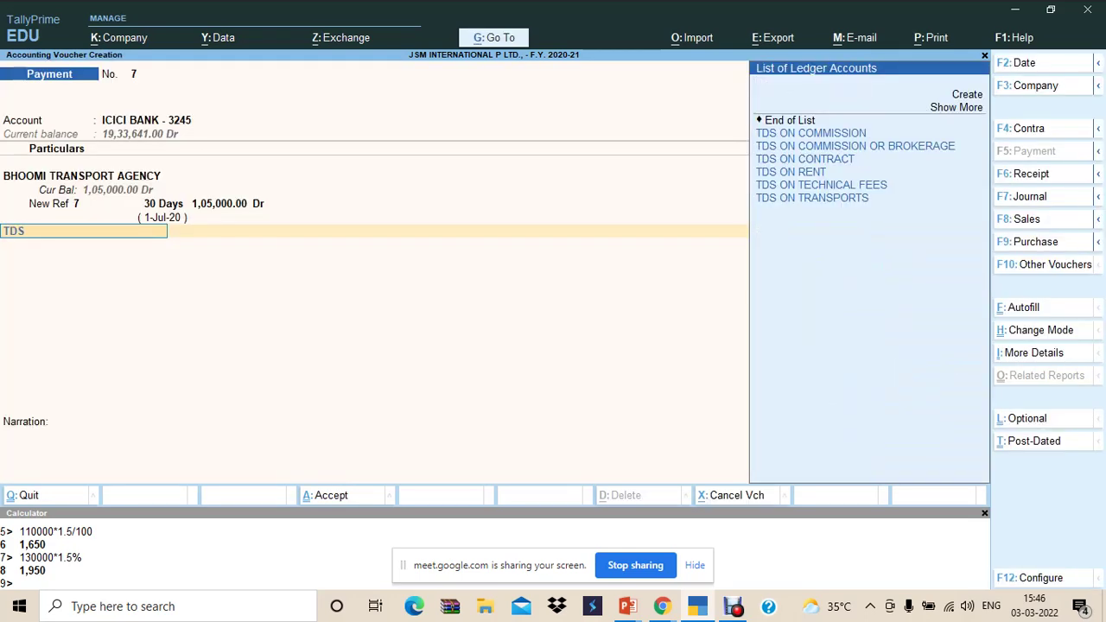
{"action": "key", "text": "Down"}
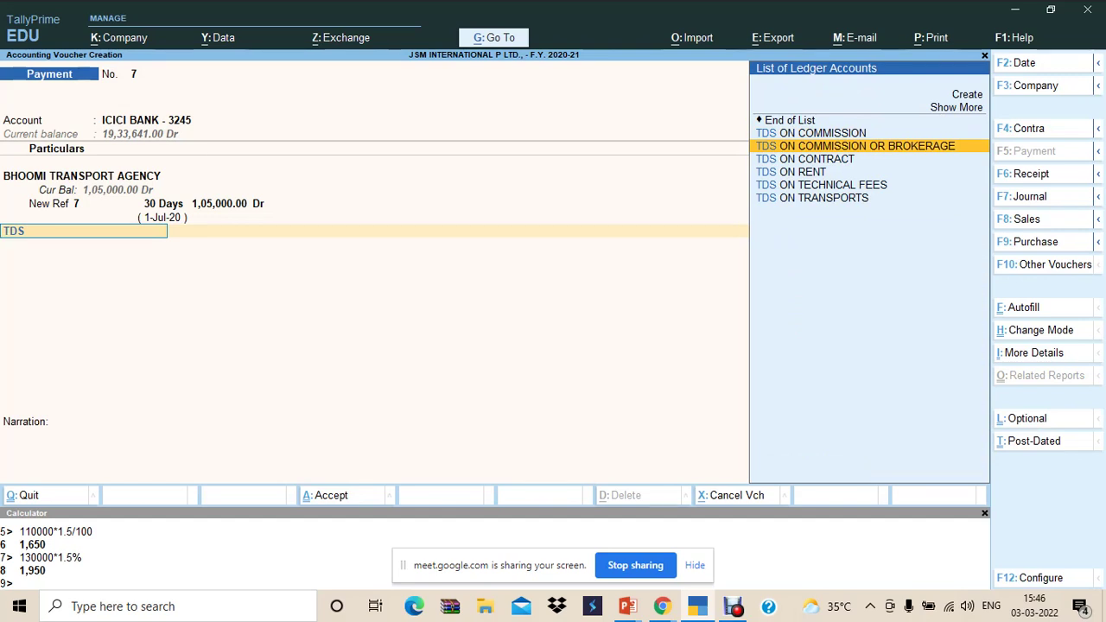
{"action": "key", "text": "Down"}
{"action": "key", "text": "Up"}
{"action": "key", "text": "Down"}
{"action": "key", "text": "Down"}
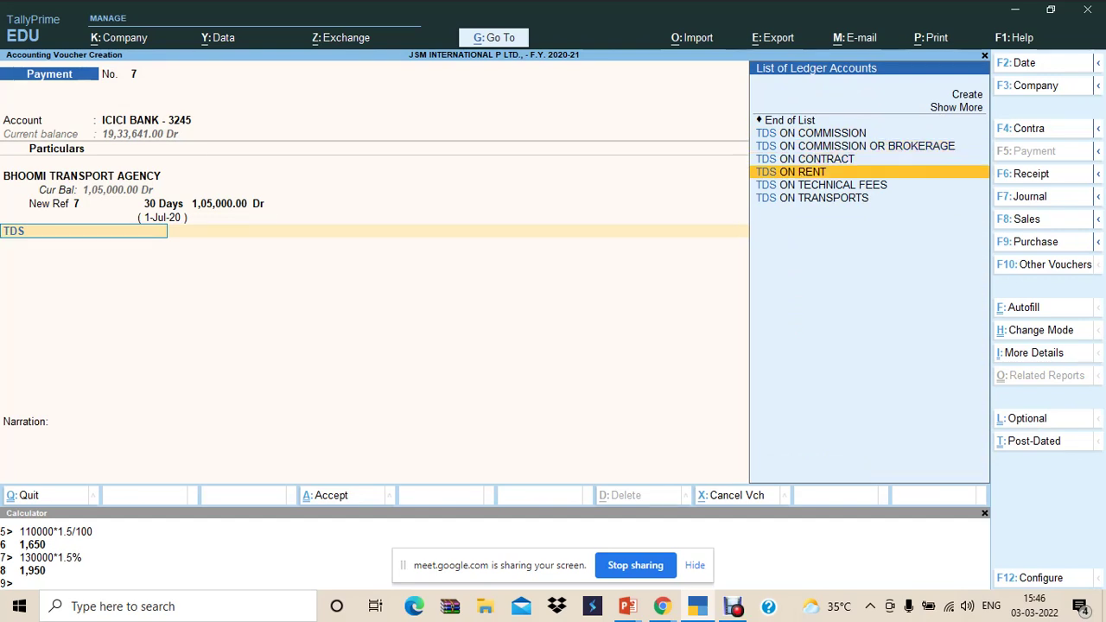
{"action": "key", "text": "Down"}
{"action": "key", "text": "Down"}
{"action": "key", "text": "Return"}
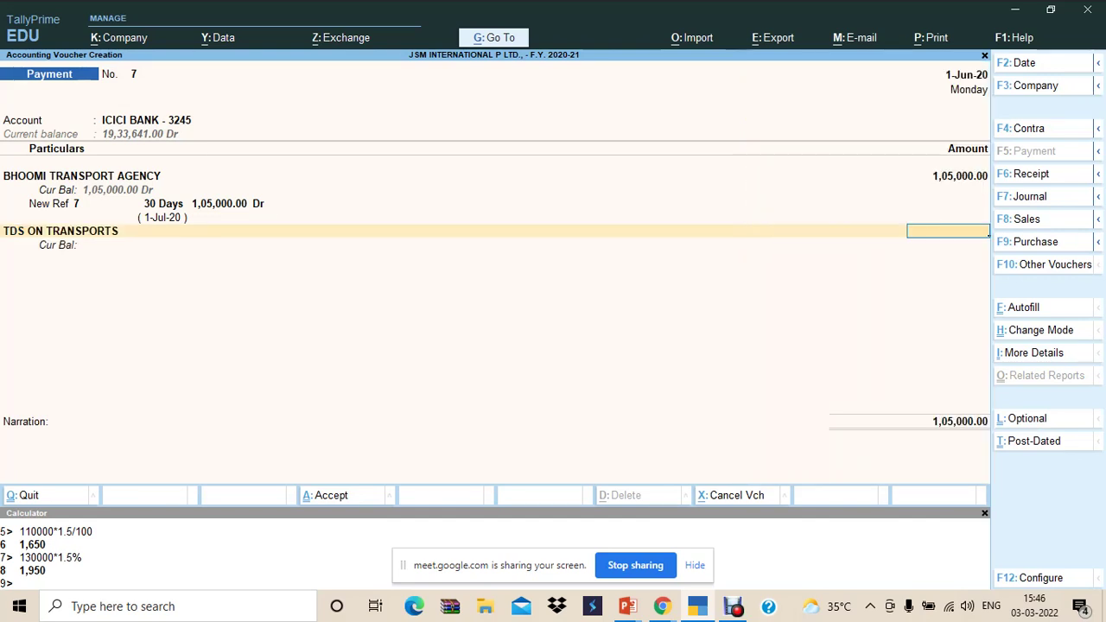
{"action": "key", "text": "BackSpace"}
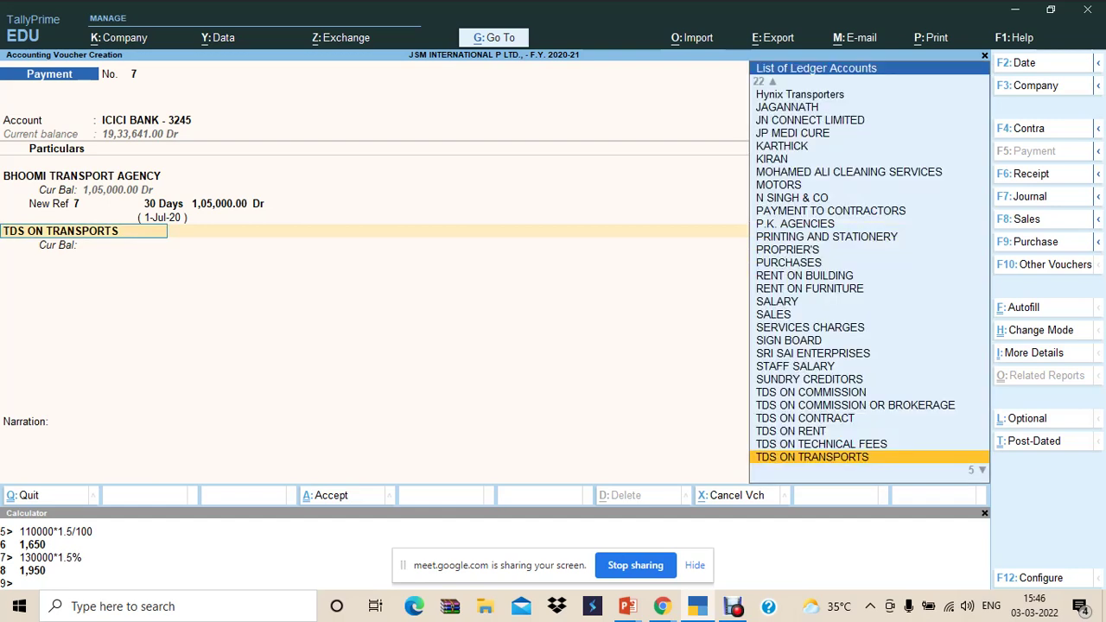
{"action": "key", "text": "BackSpace"}
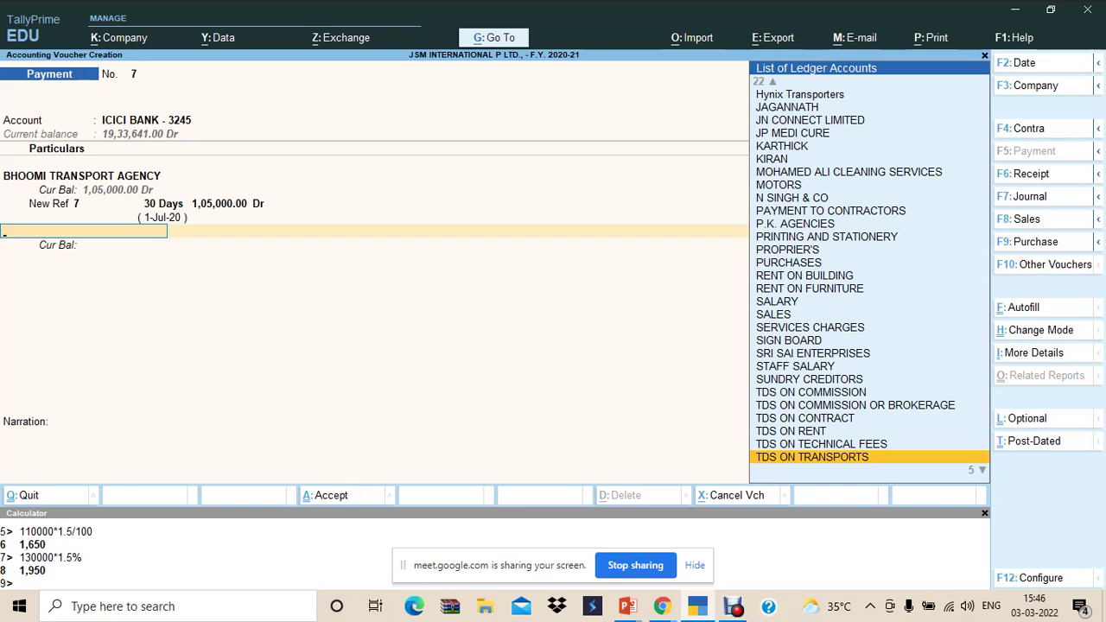
{"action": "key", "text": "alt+c"}
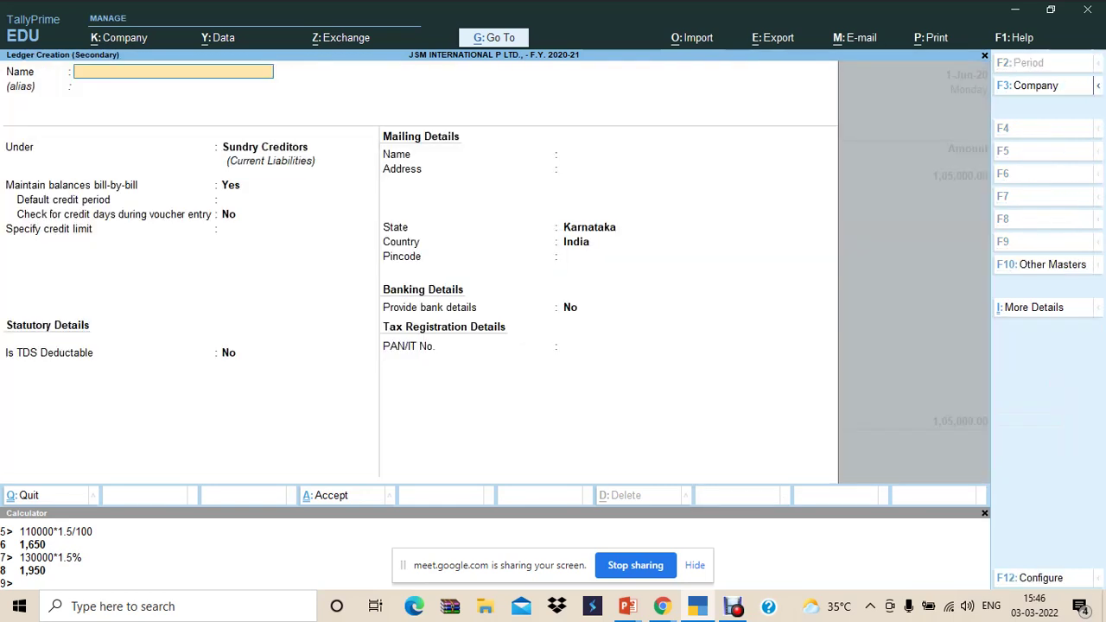
{"action": "type", "text": "TDS ON CONTRACT"}
{"action": "key", "text": "Return"}
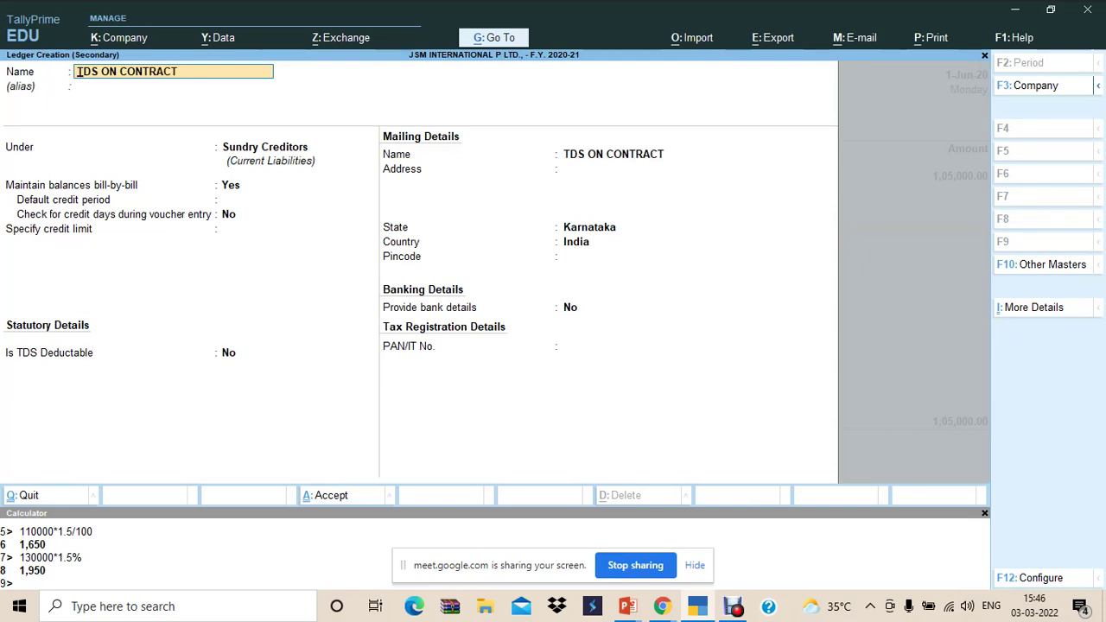
{"action": "key", "text": "BackSpace"}
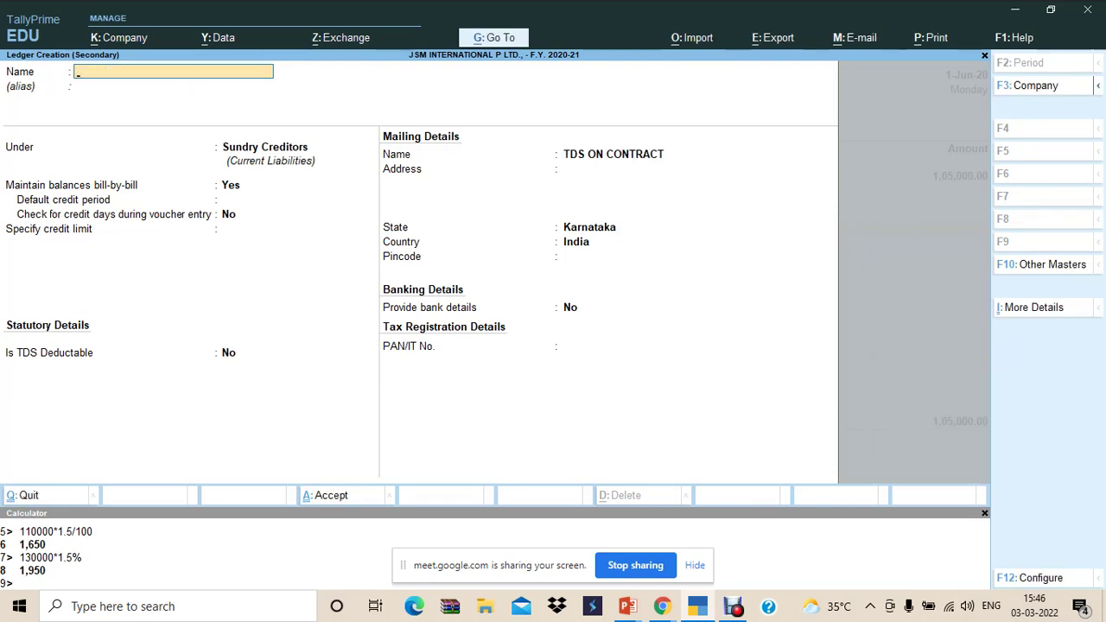
{"action": "key", "text": "Escape"}
{"action": "key", "text": "y"}
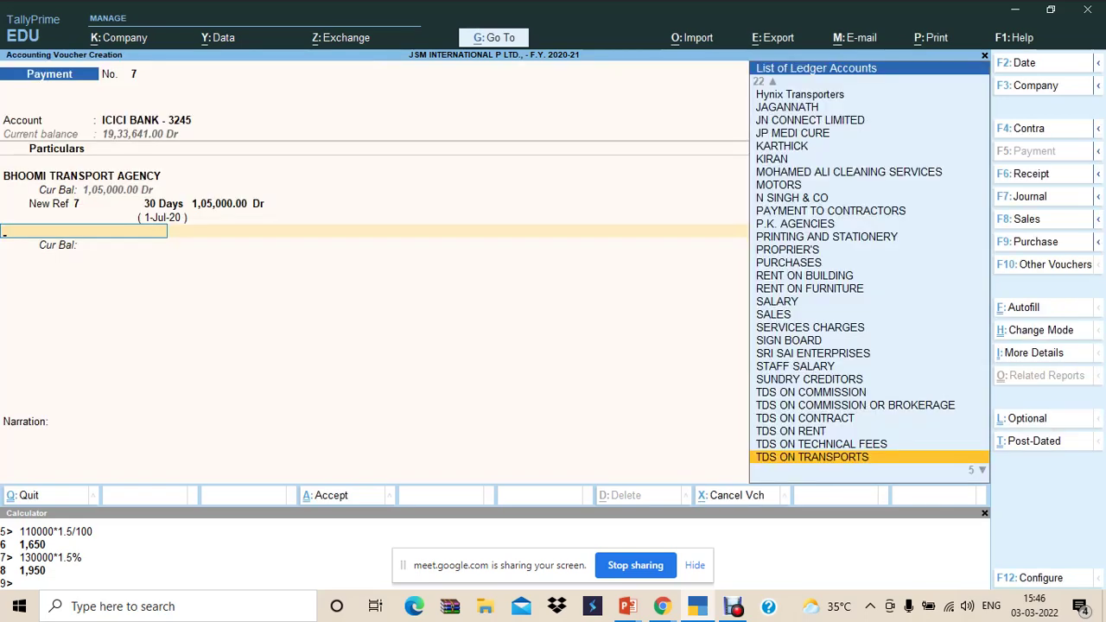
Step: Recheck the transport payment slide and start a new ledger from the voucher, naming it TDS ON CONTRACT - WITHOUT EXEMPT IN LIU
{"action": "key", "text": "alt+Tab"}
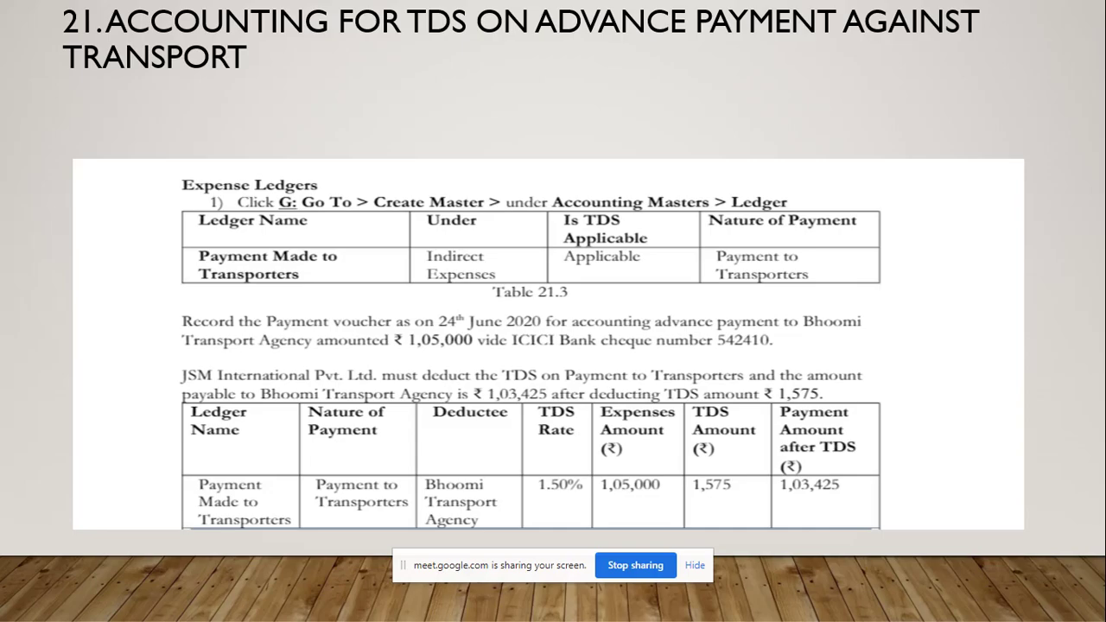
{"action": "key", "text": "alt+Tab"}
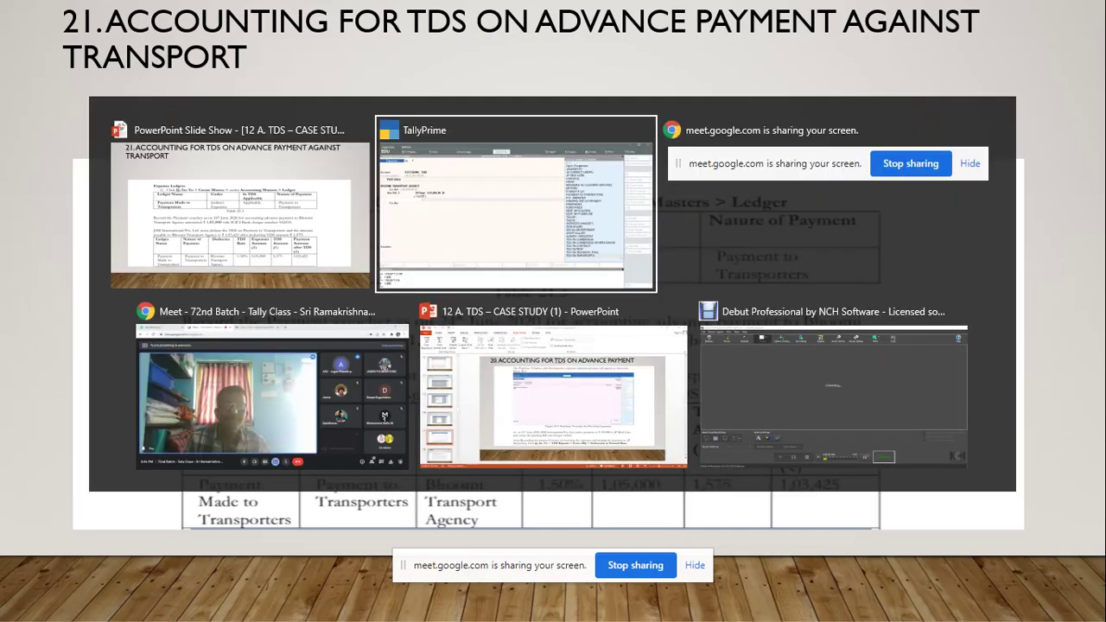
{"action": "key", "text": "alt+c"}
{"action": "type", "text": "TDS ON CONTRACT - WIT"}
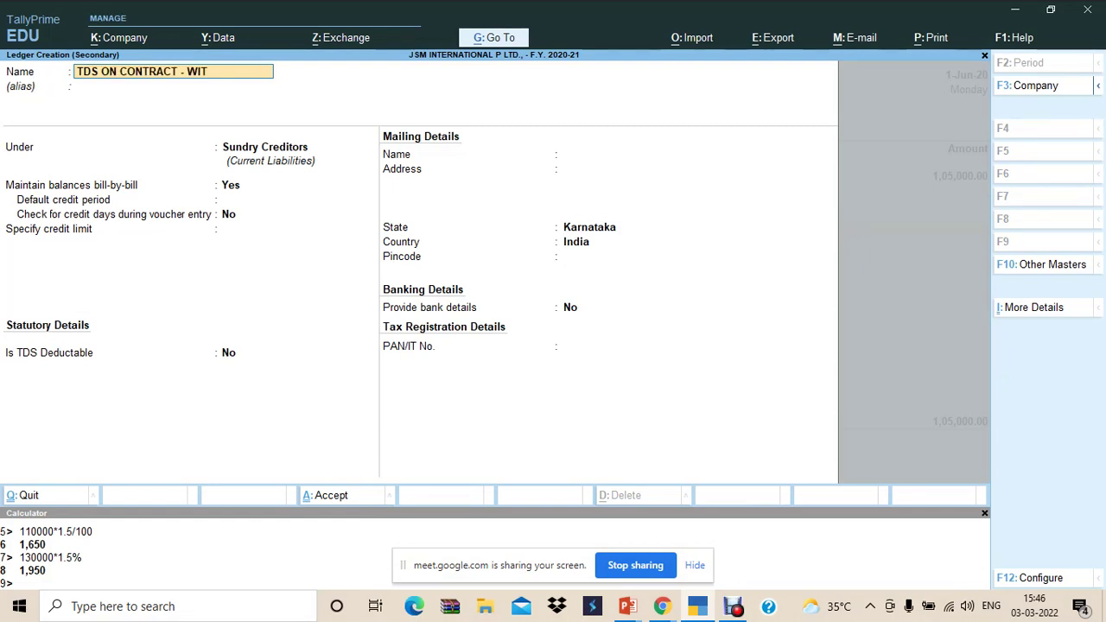
{"action": "type", "text": "HOUT EXEMPT IN LIE"}
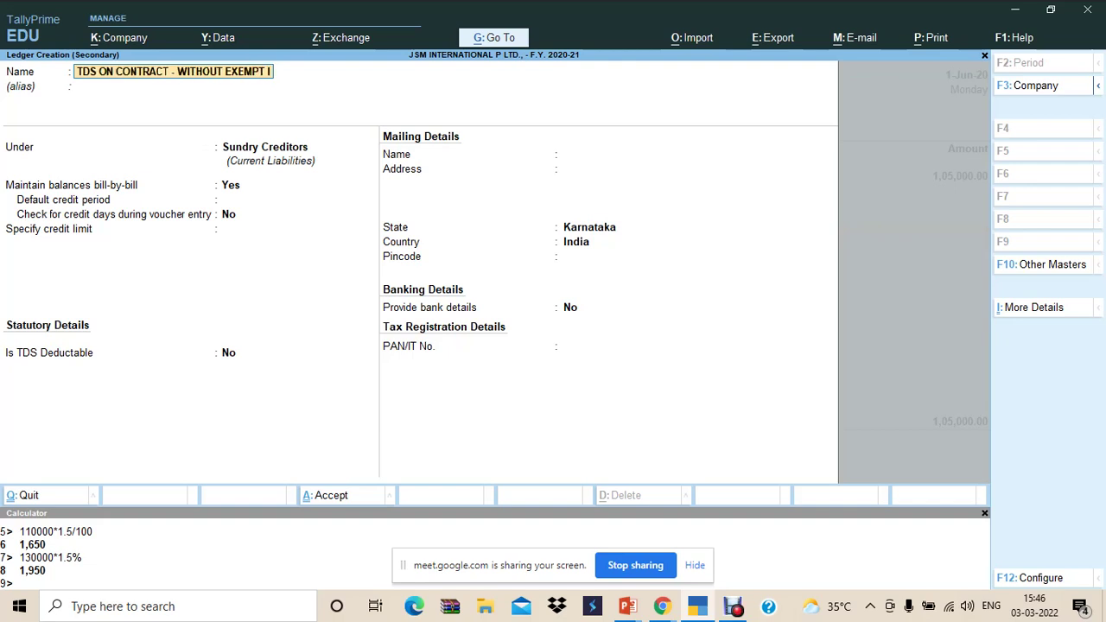
Step: Replace the new ledger's name with TDS ON TRANSPORT - NO EXMEMPTION
{"action": "key", "text": "BackSpace"}
{"action": "key", "text": "BackSpace"}
{"action": "key", "text": "BackSpace"}
{"action": "key", "text": "BackSpace"}
{"action": "key", "text": "BackSpace"}
{"action": "key", "text": "BackSpace"}
{"action": "key", "text": "BackSpace"}
{"action": "key", "text": "BackSpace"}
{"action": "key", "text": "BackSpace"}
{"action": "key", "text": "BackSpace"}
{"action": "key", "text": "BackSpace"}
{"action": "key", "text": "BackSpace"}
{"action": "key", "text": "BackSpace"}
{"action": "key", "text": "BackSpace"}
{"action": "key", "text": "BackSpace"}
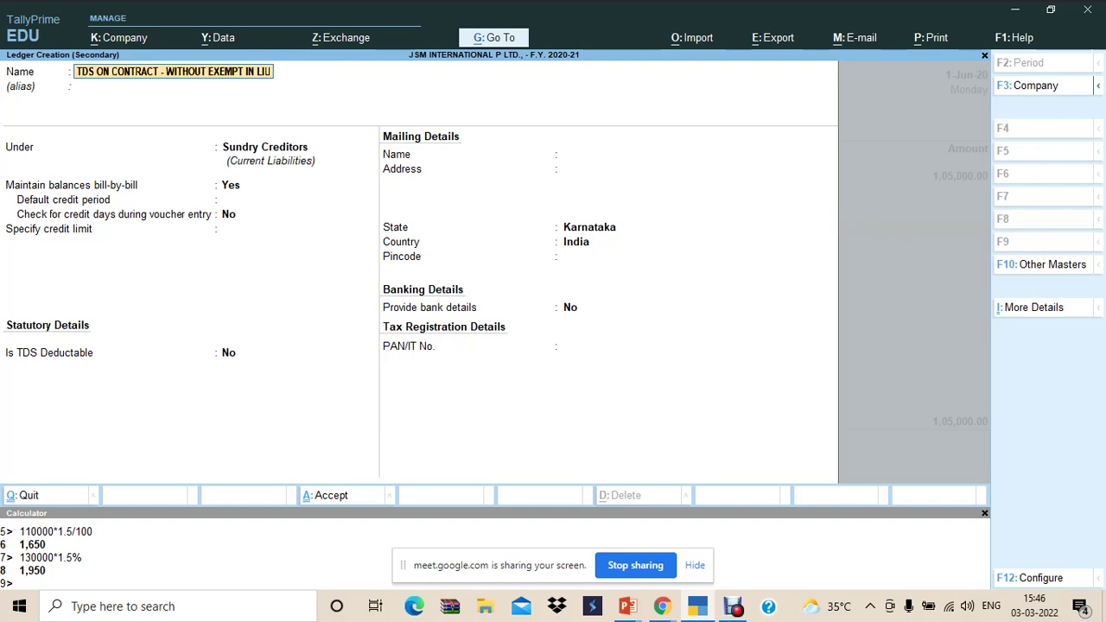
{"action": "key", "text": "BackSpace"}
{"action": "key", "text": "BackSpace"}
{"action": "key", "text": "BackSpace"}
{"action": "key", "text": "BackSpace"}
{"action": "key", "text": "BackSpace"}
{"action": "key", "text": "BackSpace"}
{"action": "key", "text": "BackSpace"}
{"action": "key", "text": "BackSpace"}
{"action": "key", "text": "BackSpace"}
{"action": "key", "text": "BackSpace"}
{"action": "key", "text": "BackSpace"}
{"action": "key", "text": "BackSpace"}
{"action": "key", "text": "BackSpace"}
{"action": "key", "text": "BackSpace"}
{"action": "key", "text": "BackSpace"}
{"action": "key", "text": "BackSpace"}
{"action": "key", "text": "BackSpace"}
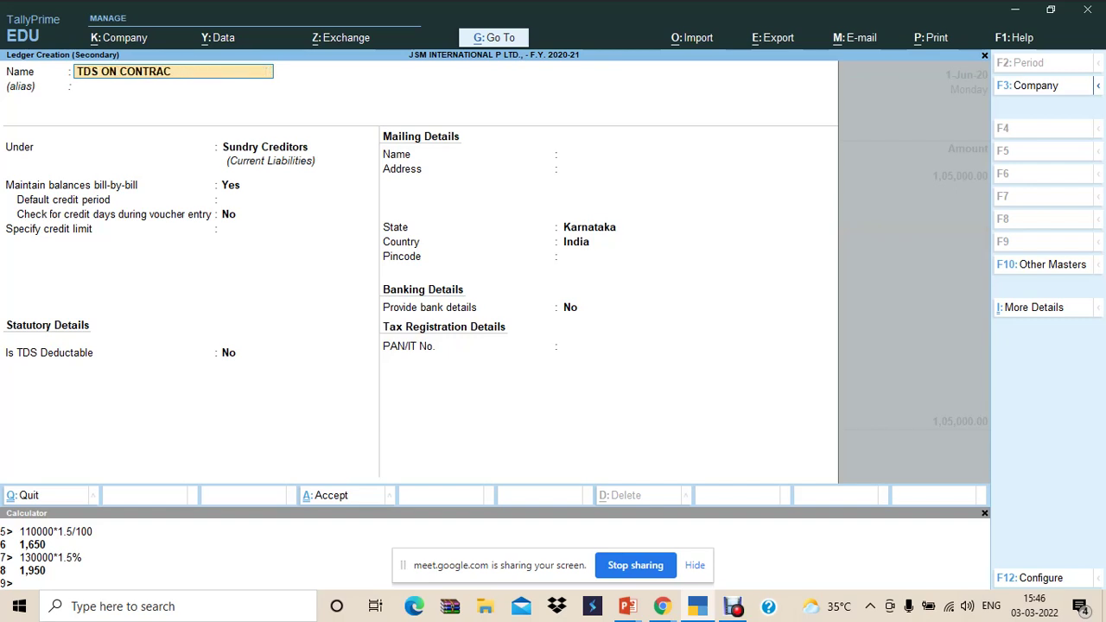
{"action": "type", "text": "TRANSPORT - NO EXM"}
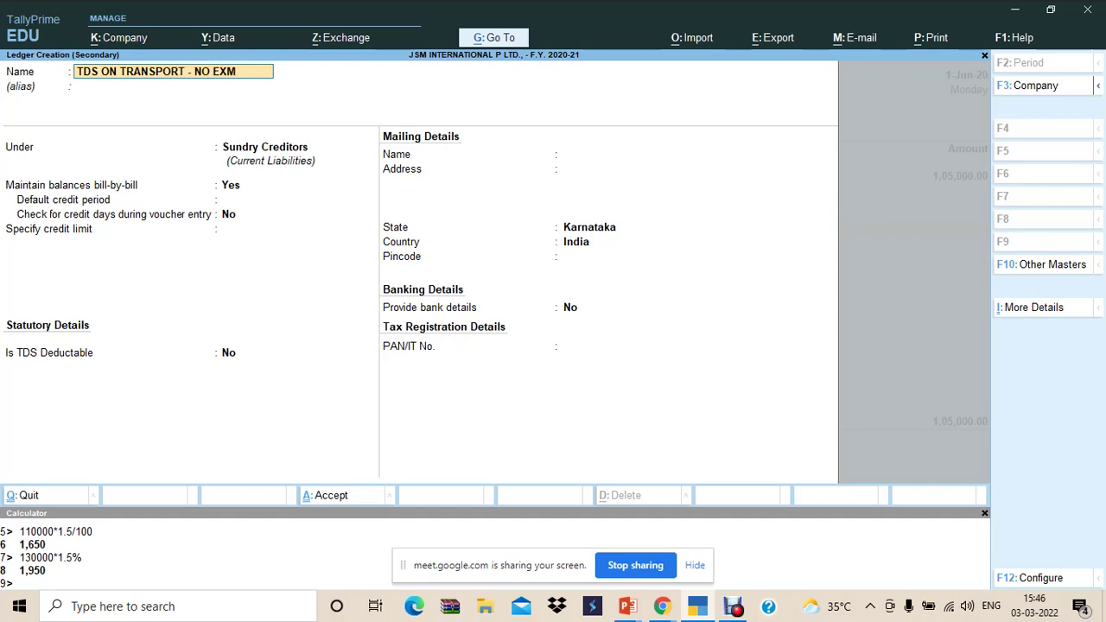
{"action": "type", "text": "EM"}
{"action": "type", "text": "\\"}
{"action": "type", "text": "PTION"}
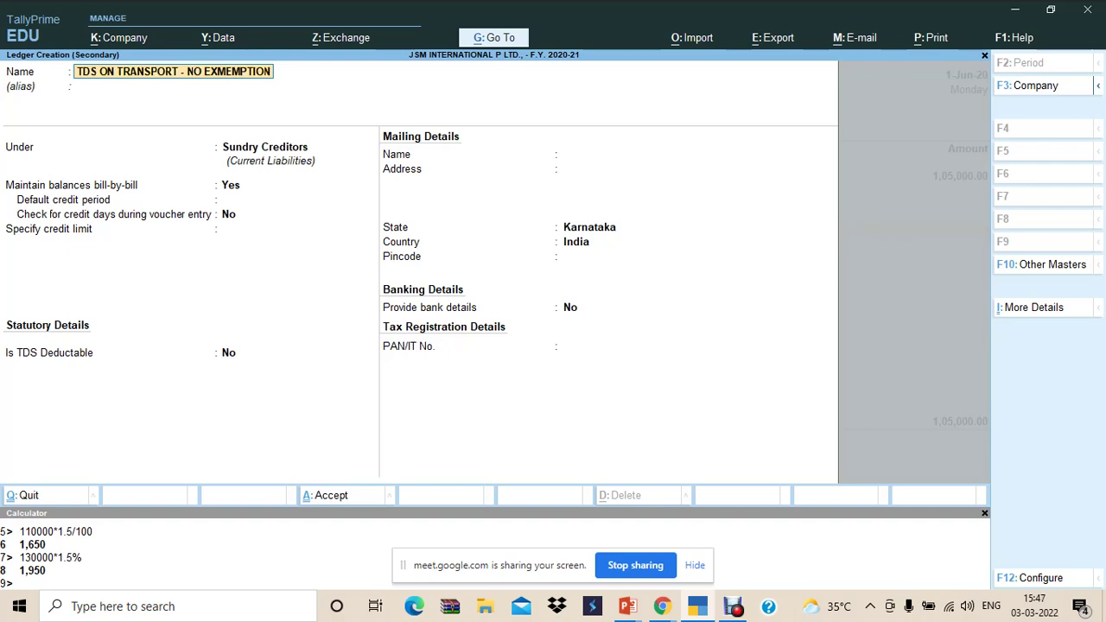
{"action": "key", "text": "Return"}
{"action": "key", "text": "Return"}
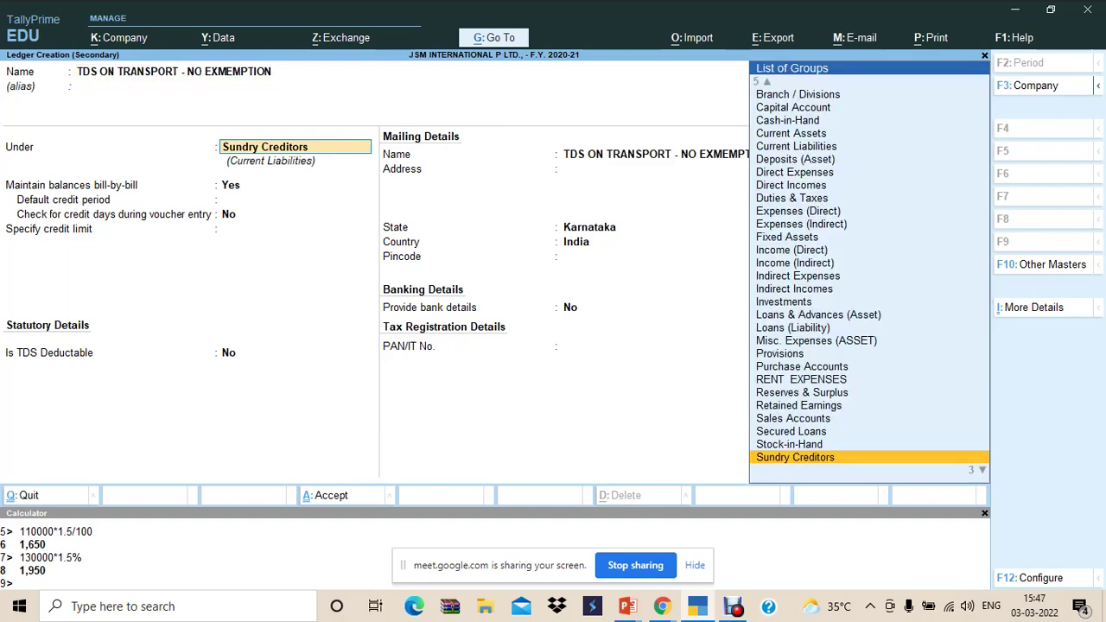
Step: Place the ledger under Duties & Taxes as TDS with nature of payment 194C - TDS ON TRANSPORT ( WITHOUT EXEMPTION), and save it
{"action": "type", "text": "DUT"}
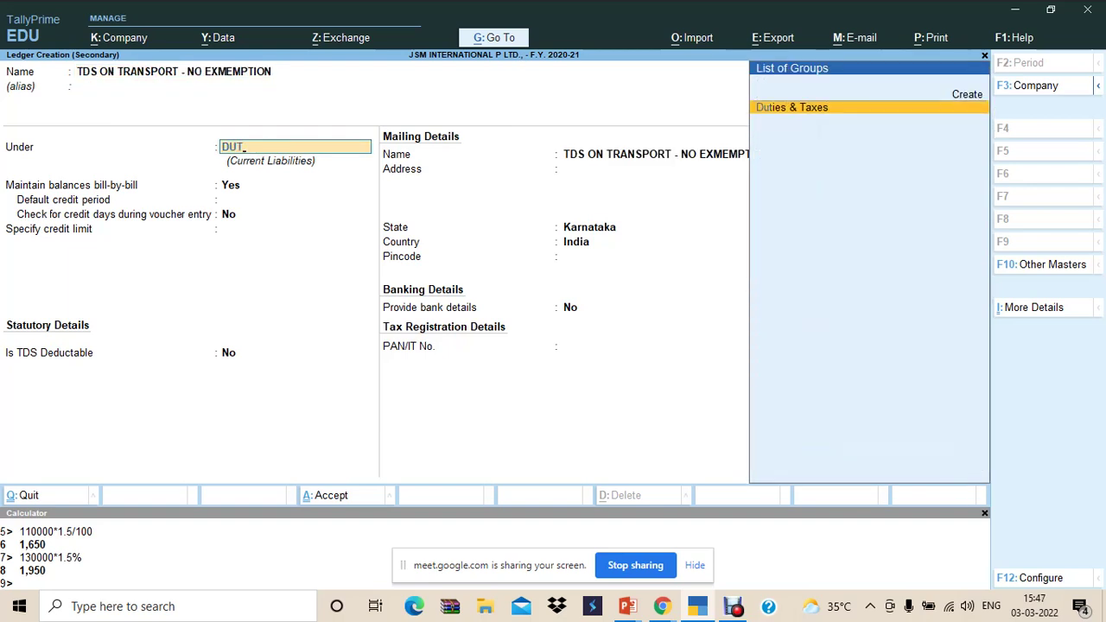
{"action": "key", "text": "Return"}
{"action": "key", "text": "Down"}
{"action": "key", "text": "Return"}
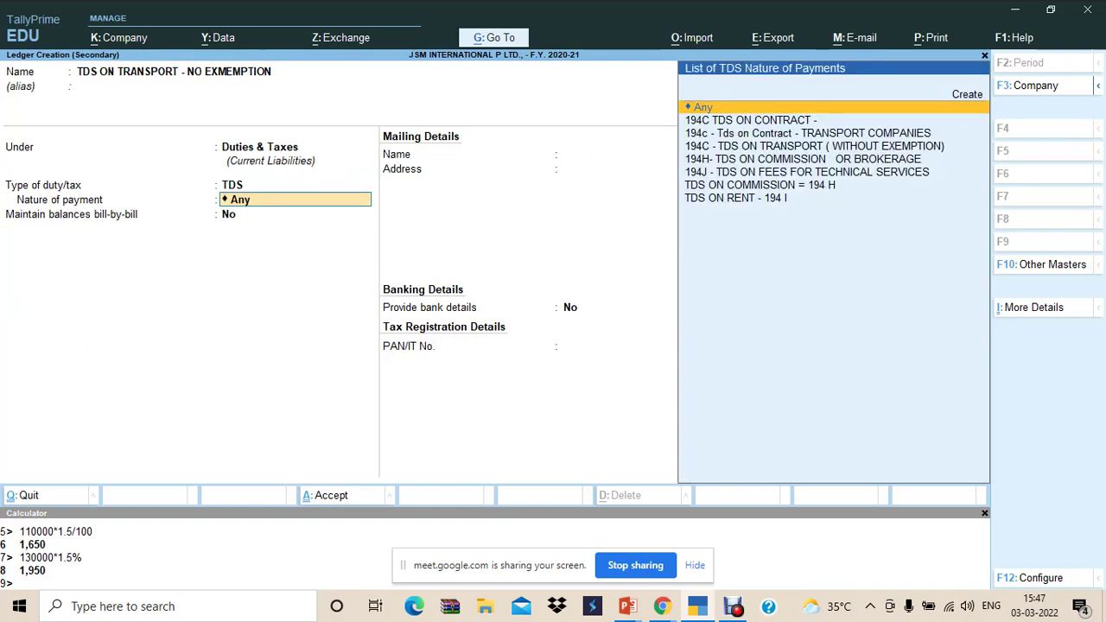
{"action": "key", "text": "Down"}
{"action": "key", "text": "Down"}
{"action": "key", "text": "Down"}
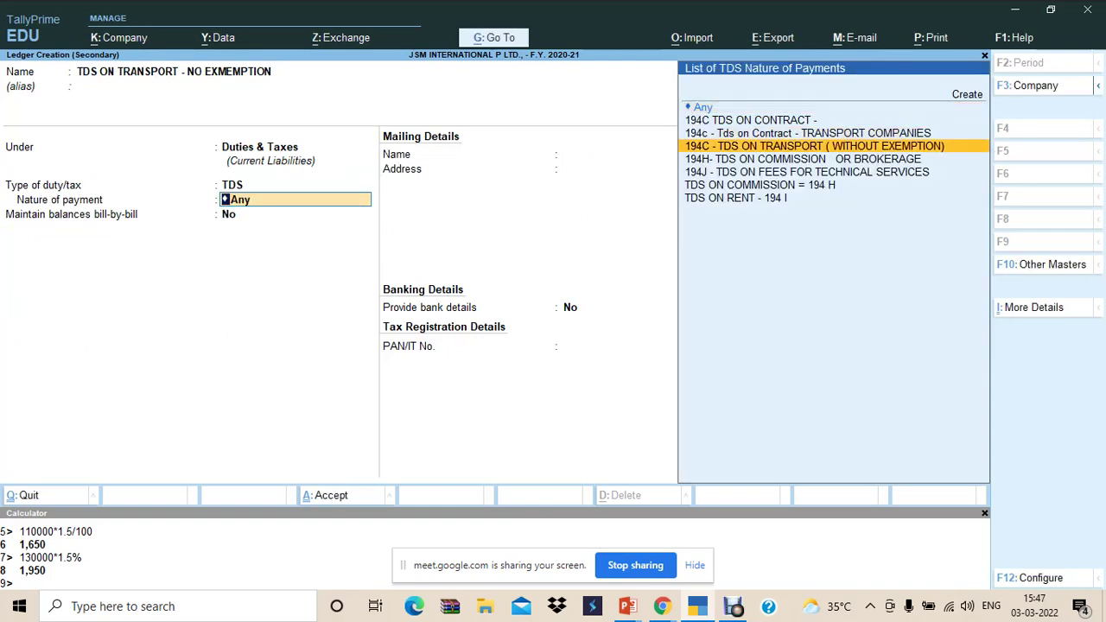
{"action": "key", "text": "Return"}
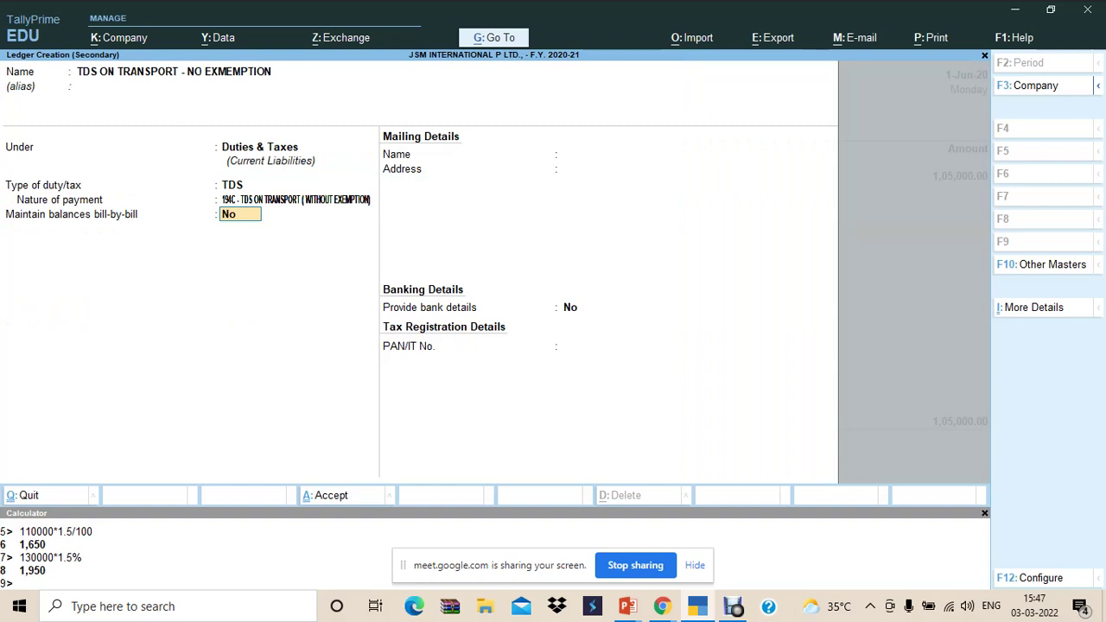
{"action": "key", "text": "ctrl"}
{"action": "key", "text": "ctrl+a"}
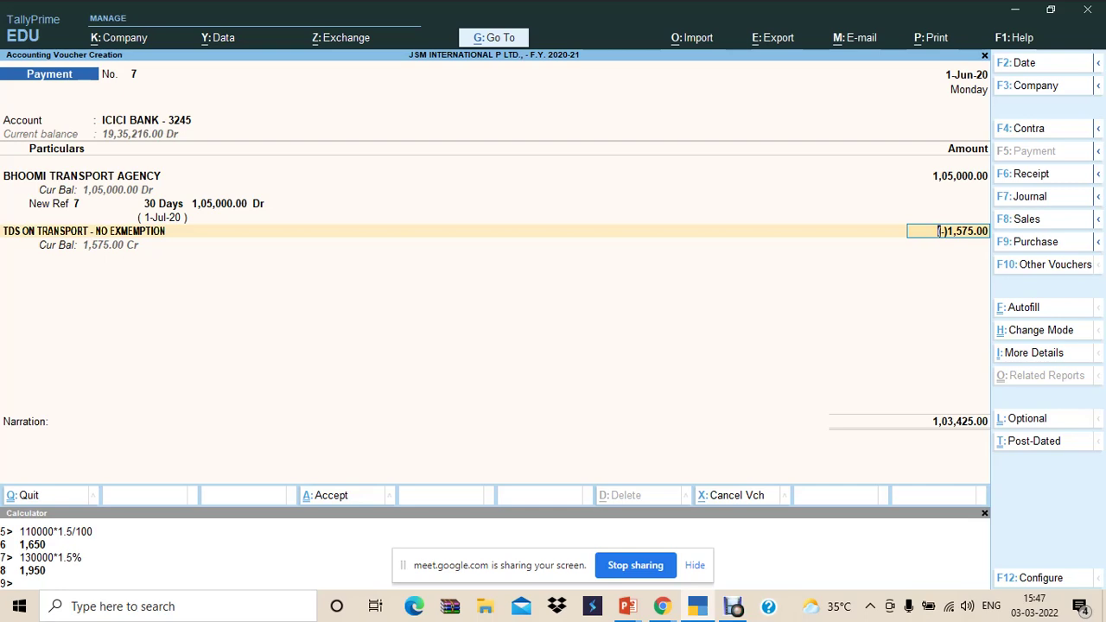
Step: Check the transport TDS deduction against the case slide, accept the line and save the payment voucher without a narration
{"action": "key", "text": "alt+Tab"}
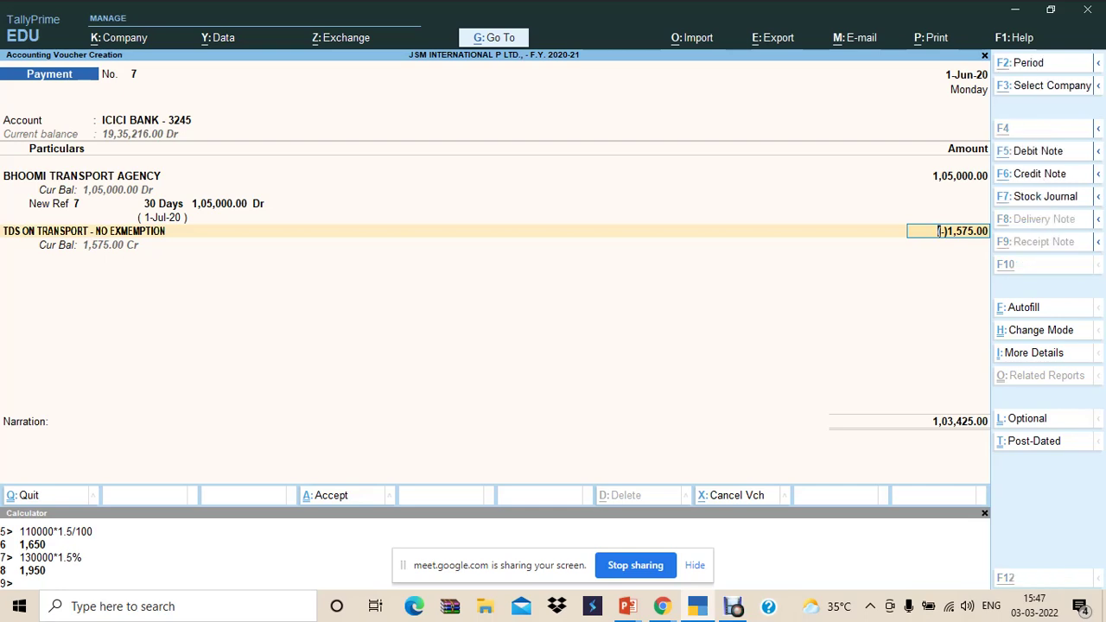
{"action": "key", "text": "alt+Tab"}
{"action": "key", "text": "Return"}
{"action": "key", "text": "Return"}
{"action": "key", "text": "Return"}
{"action": "key", "text": "Return"}
{"action": "key", "text": "Return"}
{"action": "key", "text": "Return"}
{"action": "key", "text": "BackSpace"}
{"action": "key", "text": "alt+Tab"}
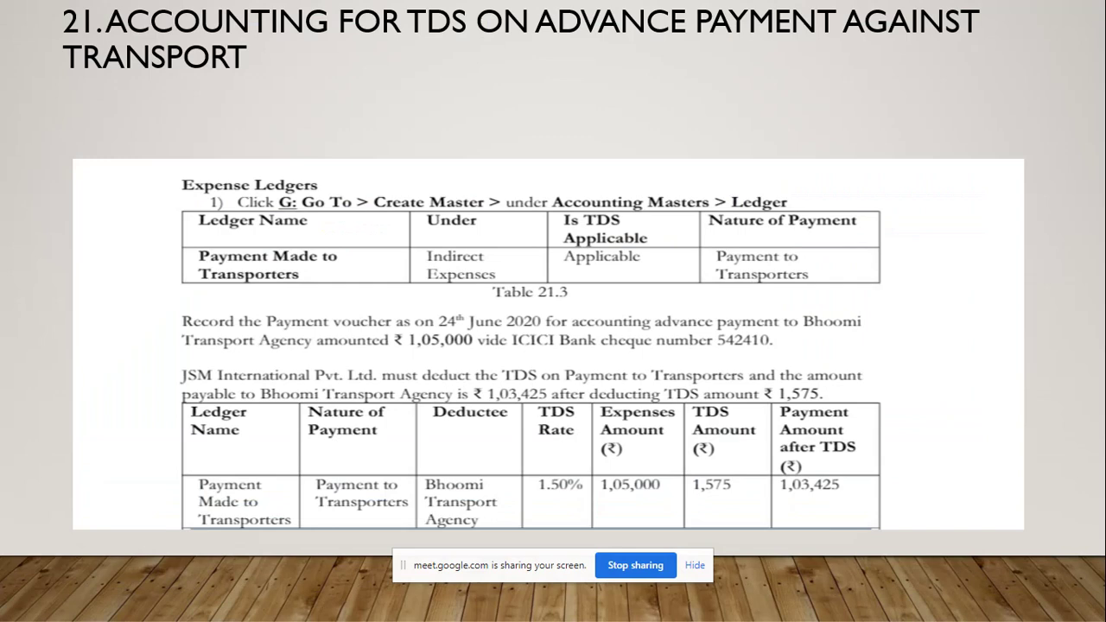
{"action": "key", "text": "alt+Tab"}
{"action": "key", "text": "Return"}
{"action": "key", "text": "Return"}
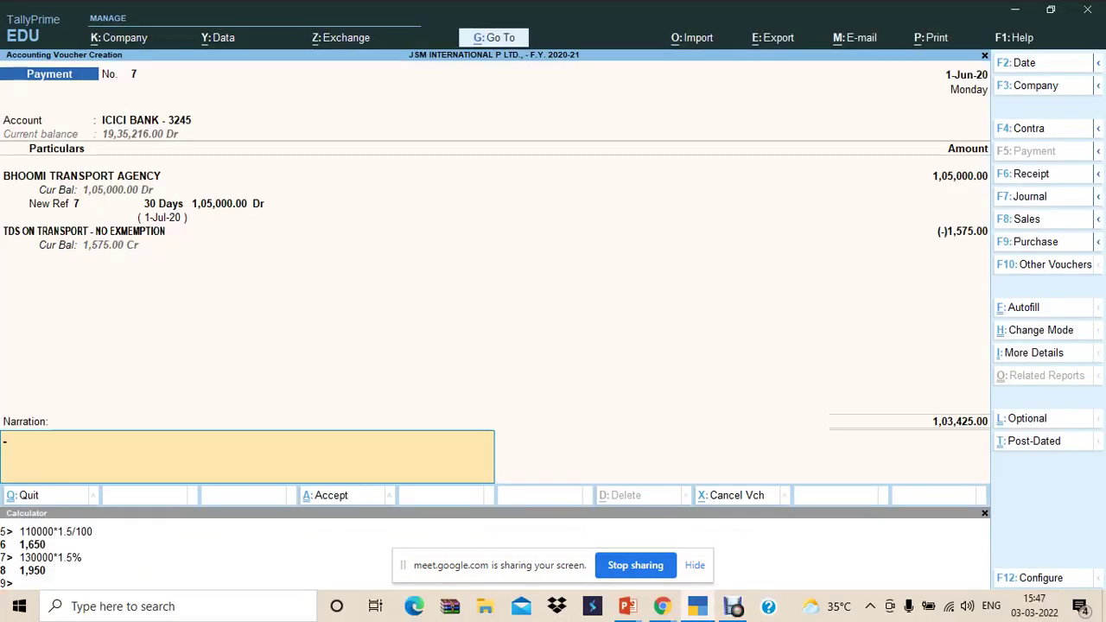
{"action": "key", "text": "Return"}
{"action": "key", "text": "Return"}
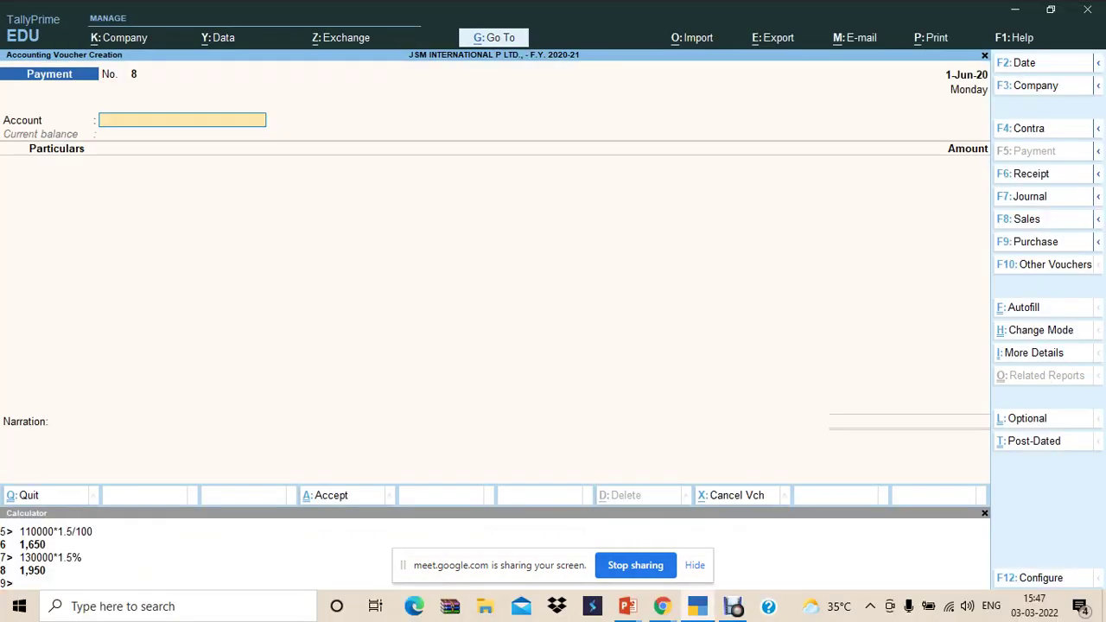
Step: Set the date of the new voucher to 2-6-2020
{"action": "key", "text": "F2"}
{"action": "type", "text": "2-6-2020"}
{"action": "key", "text": "Return"}
{"action": "type", "text": "r"}
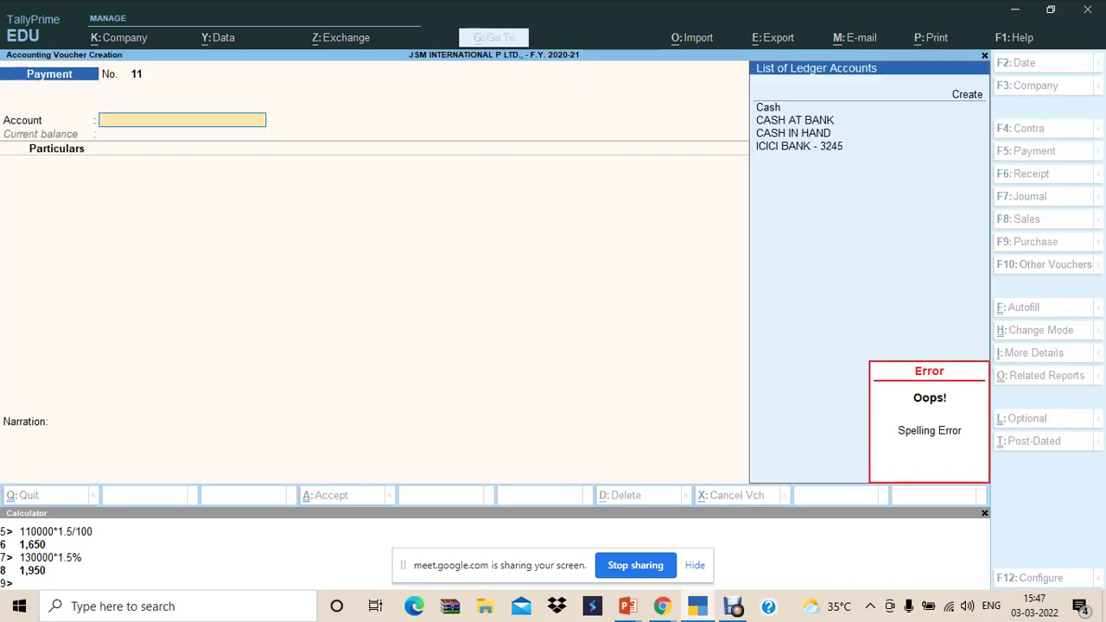
Step: Review the case study 21 slides for the transport invoice, advance adjustment and TDS on the balance amount
{"action": "key", "text": "alt+Tab"}
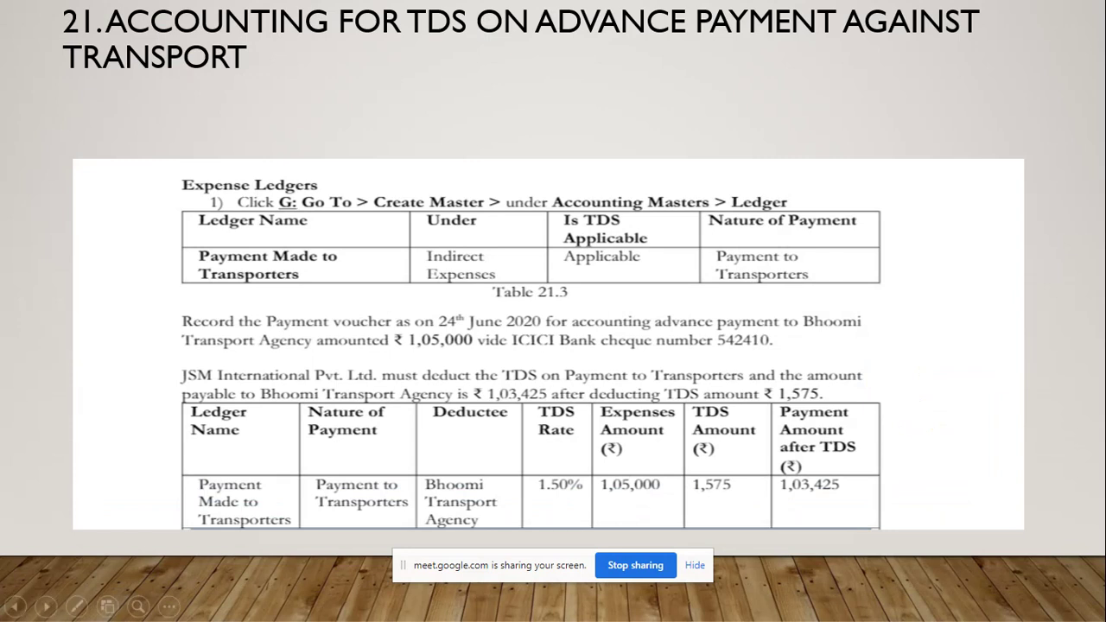
{"action": "key", "text": "Right"}
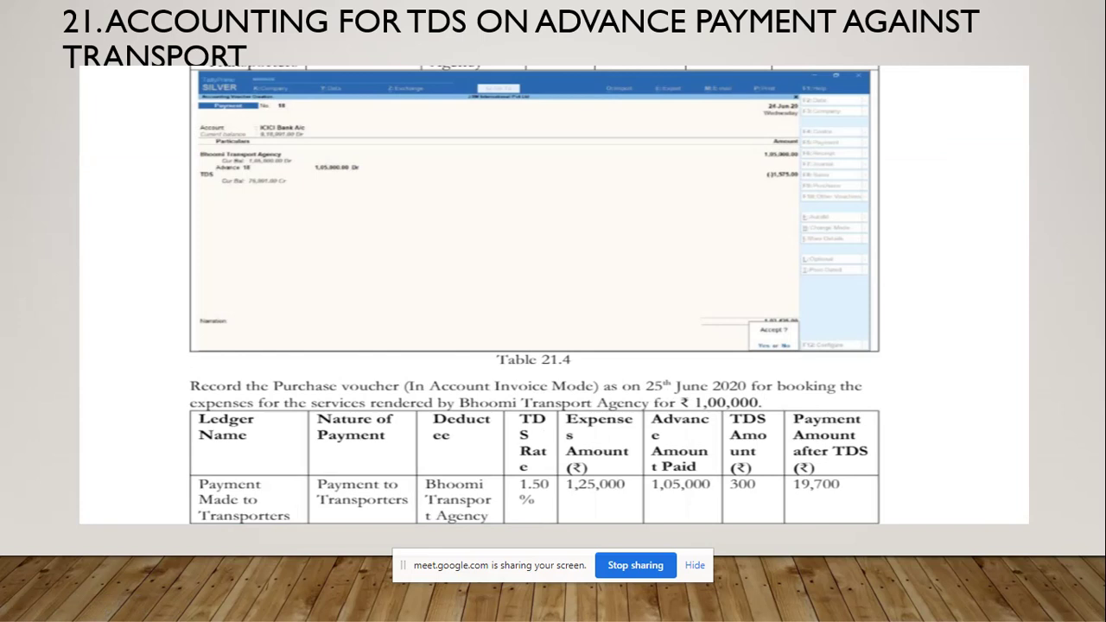
{"action": "key", "text": "Left"}
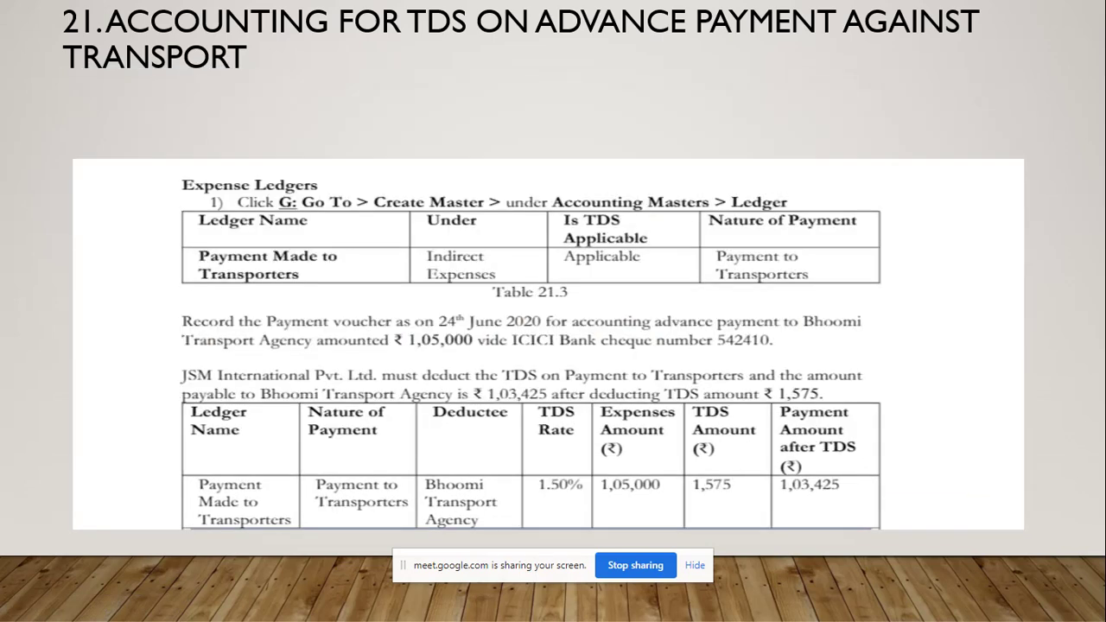
{"action": "key", "text": "Left"}
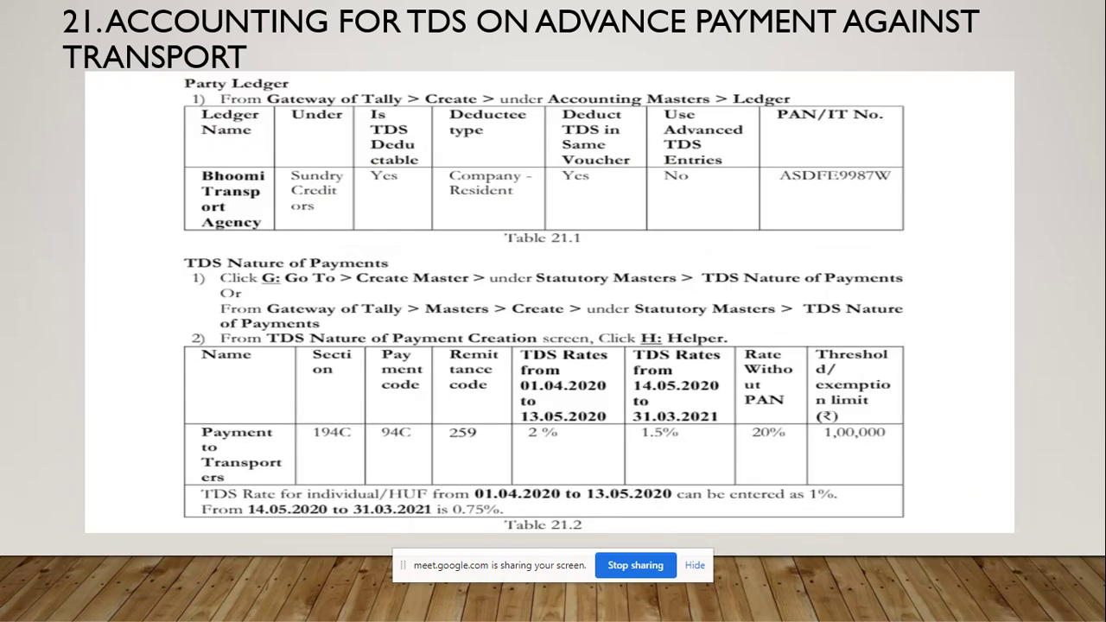
{"action": "key", "text": "Left"}
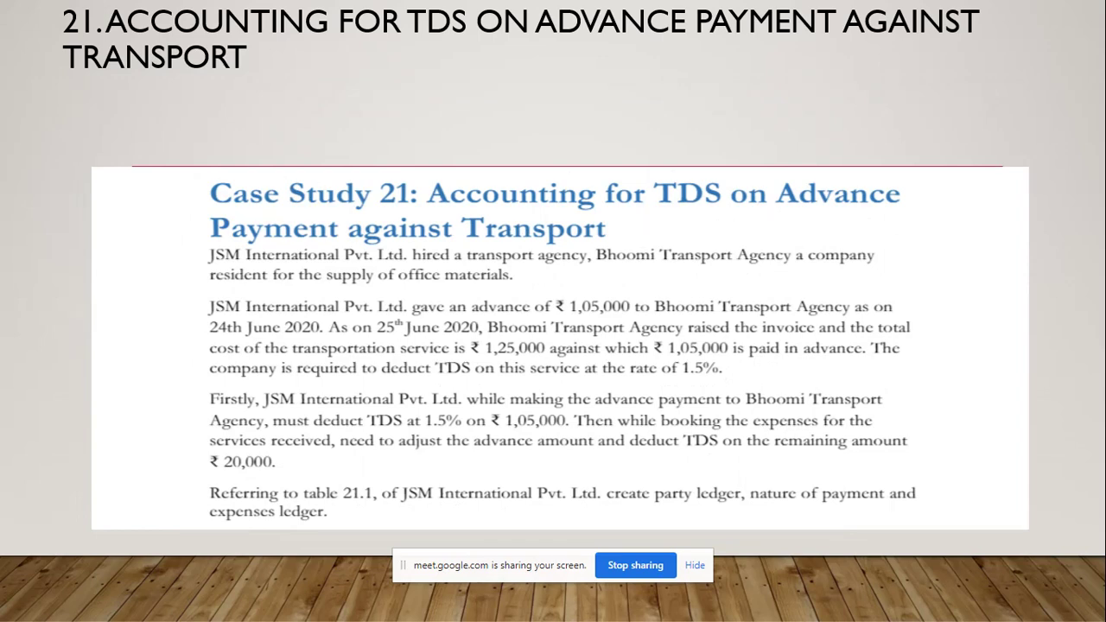
{"action": "key", "text": "Right"}
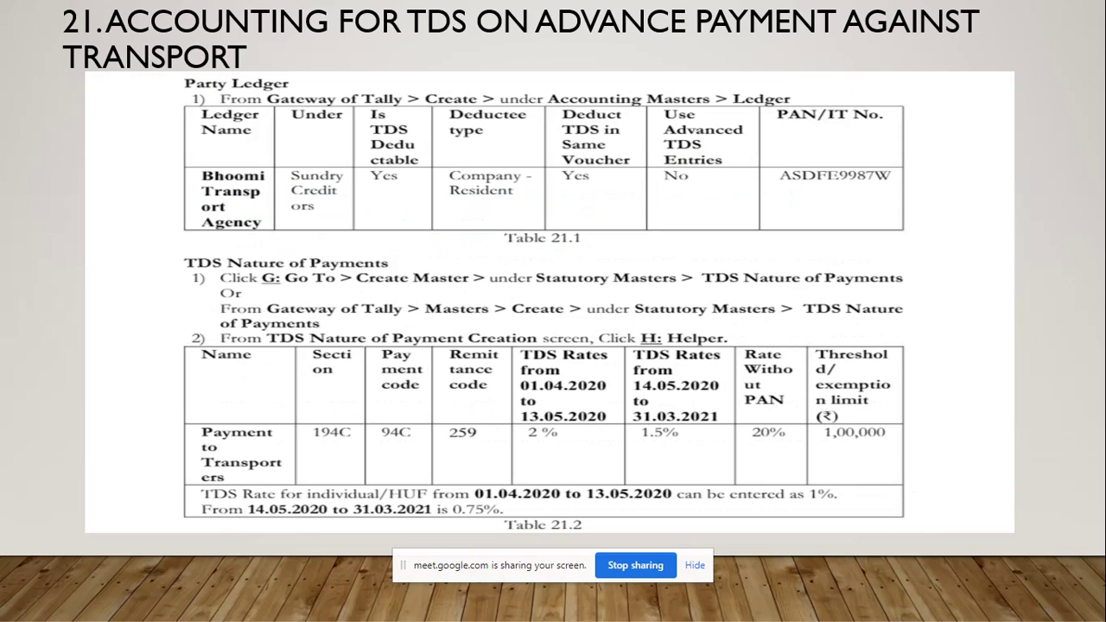
{"action": "key", "text": "Right"}
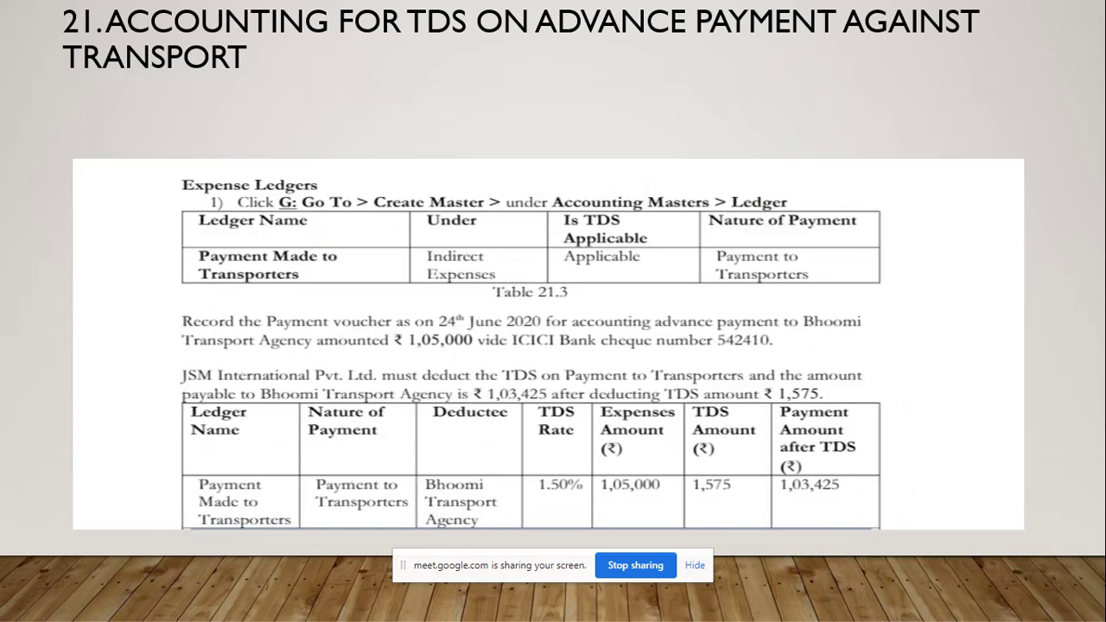
{"action": "key", "text": "Right"}
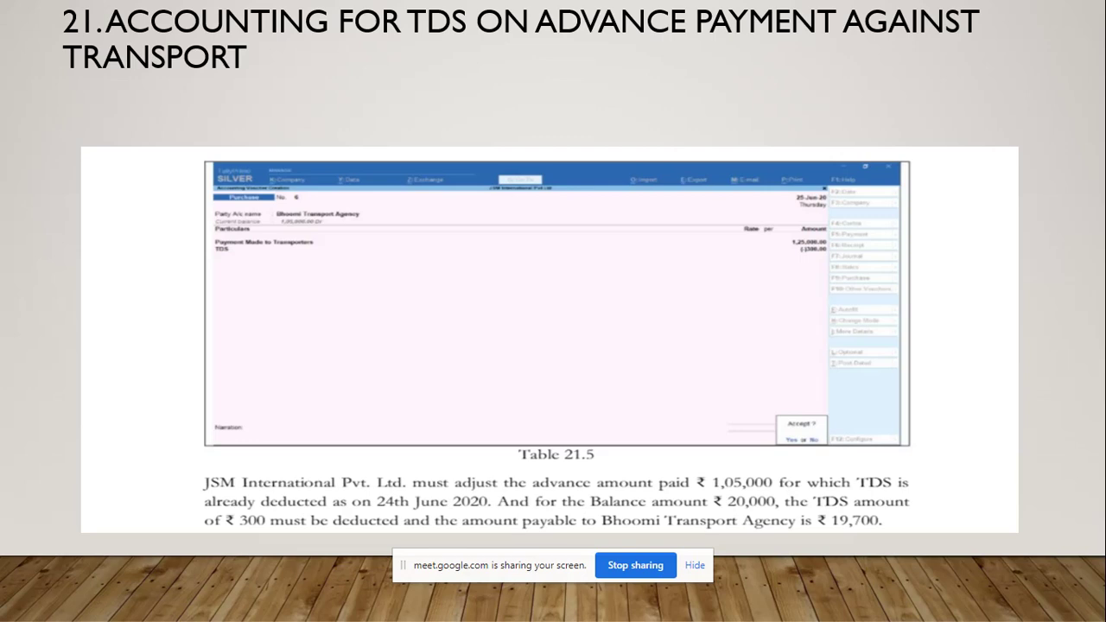
Step: Start a purchase voucher with supplier invoice number 456 and BHOOMI TRANSPORT AGENCY as party, accepting its party details
{"action": "key", "text": "alt+Tab"}
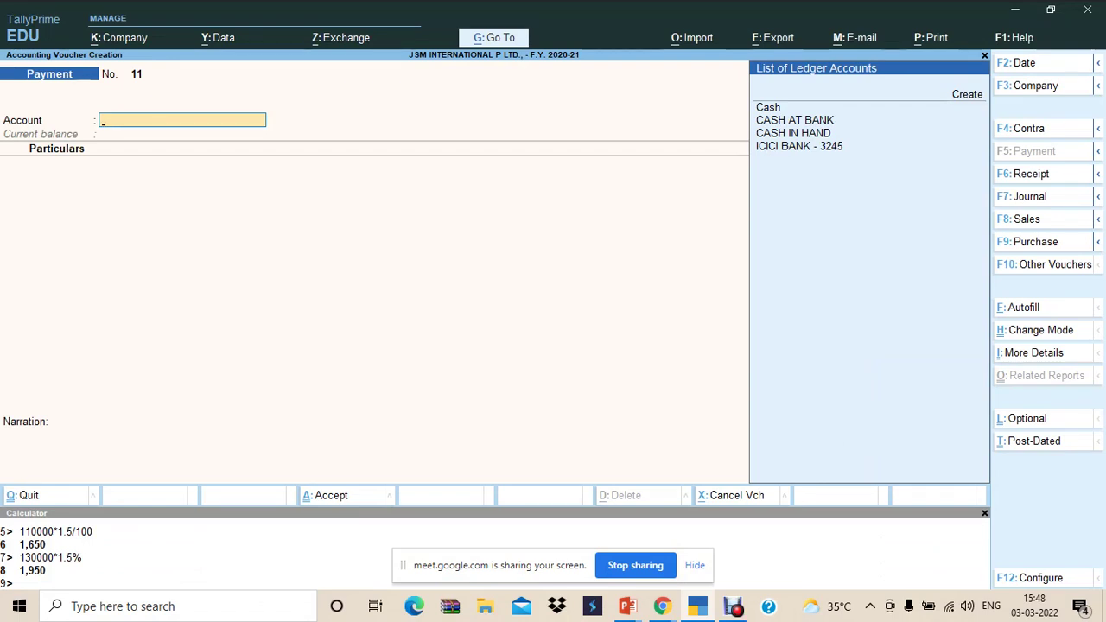
{"action": "key", "text": "F9"}
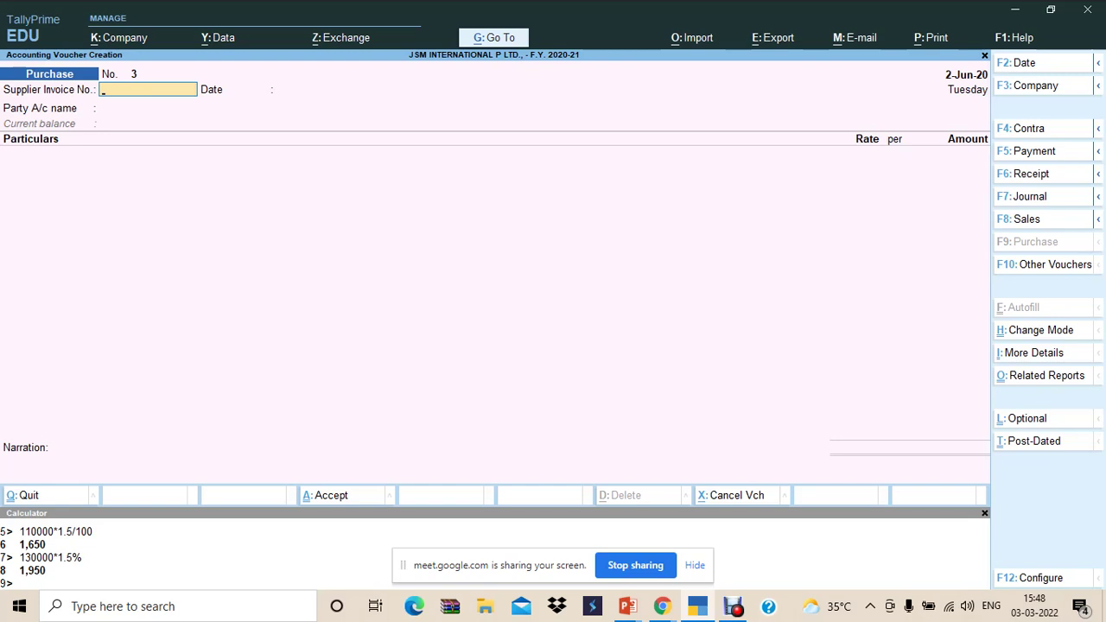
{"action": "type", "text": "456"}
{"action": "key", "text": "Return"}
{"action": "key", "text": "Return"}
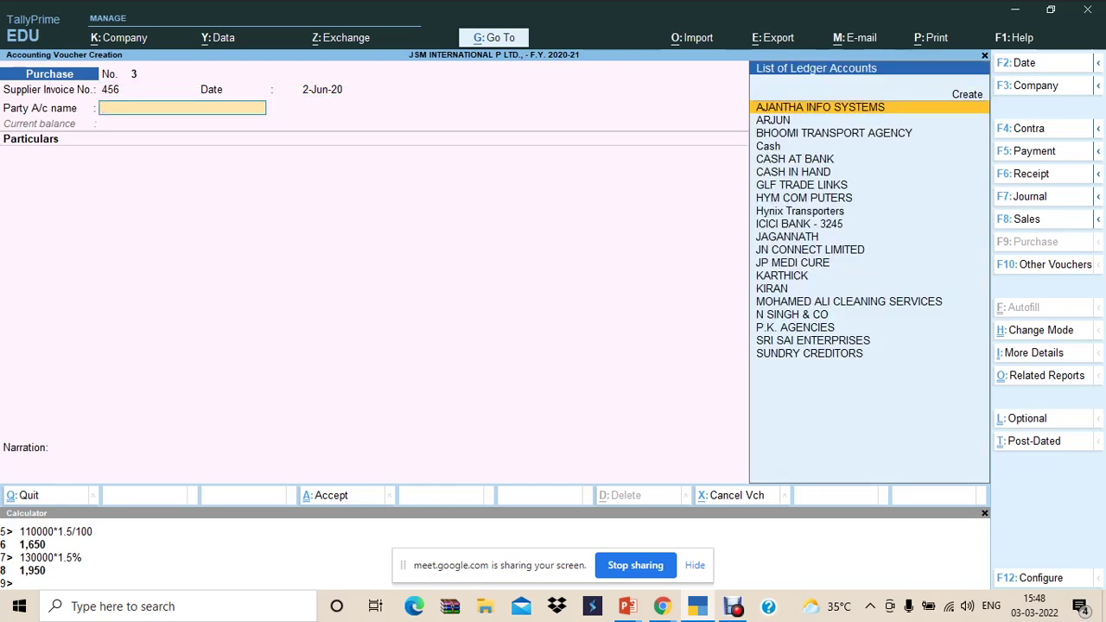
{"action": "type", "text": "BHO"}
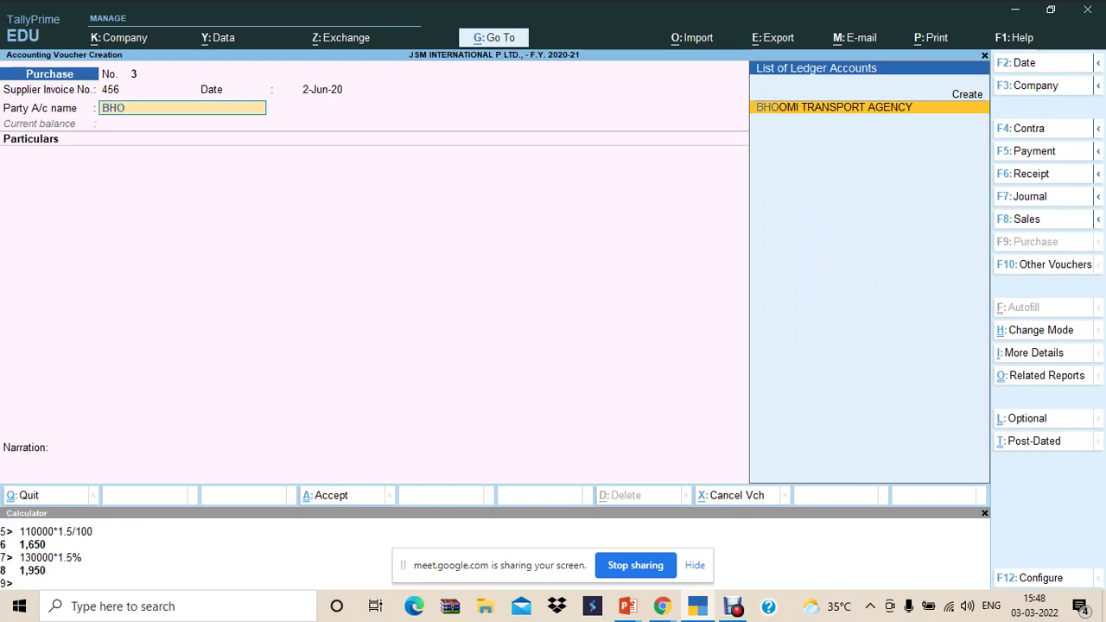
{"action": "key", "text": "Return"}
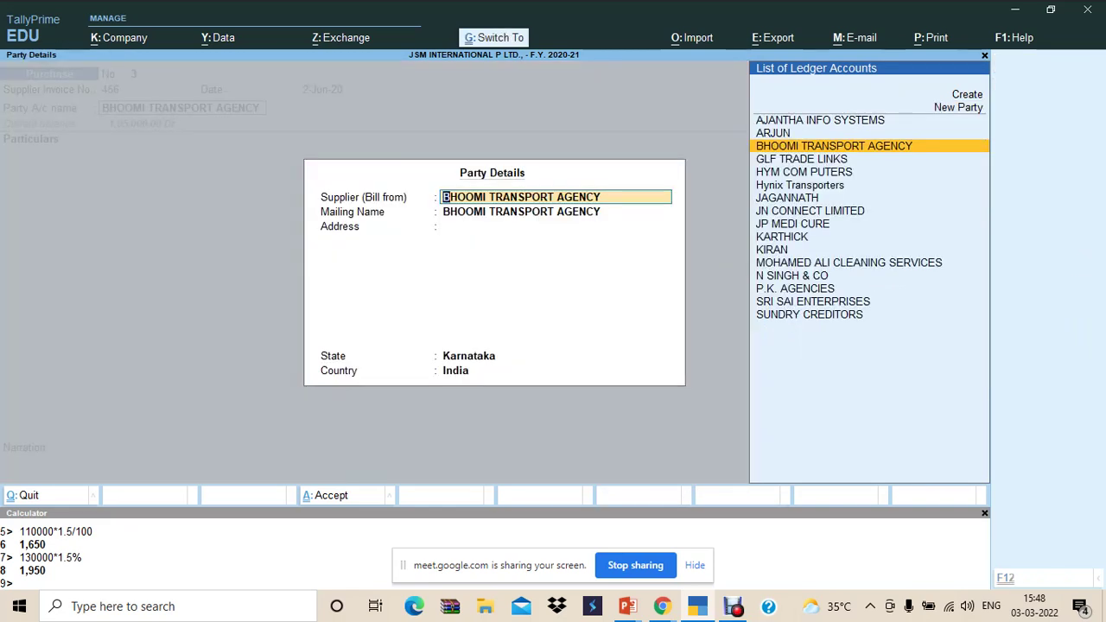
{"action": "key", "text": "ctrl+a"}
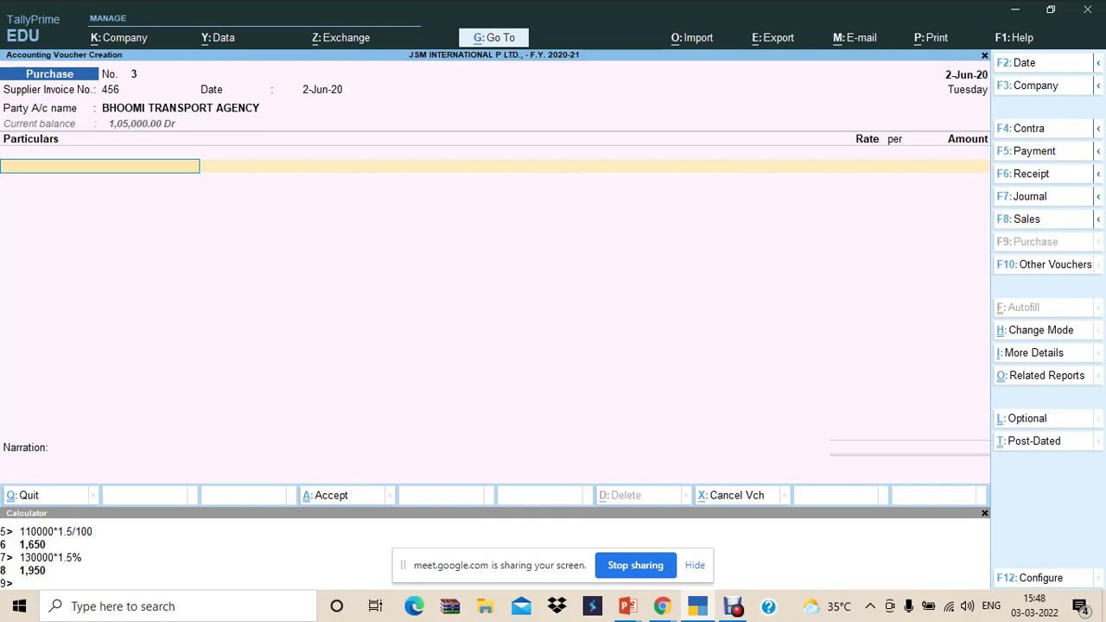
Step: Create a ledger named TRANSPORT CHARGES - WITHOUT EXEMPTION under Indirect Expenses, with ledger type Not Applicable
{"action": "key", "text": "alt+c"}
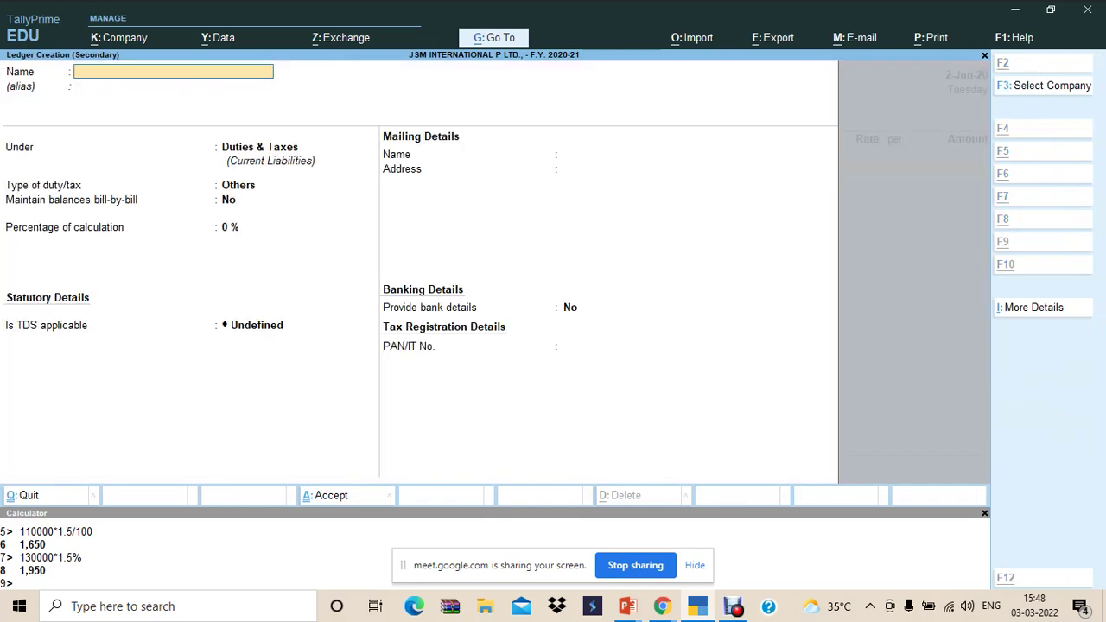
{"action": "type", "text": "TRA"}
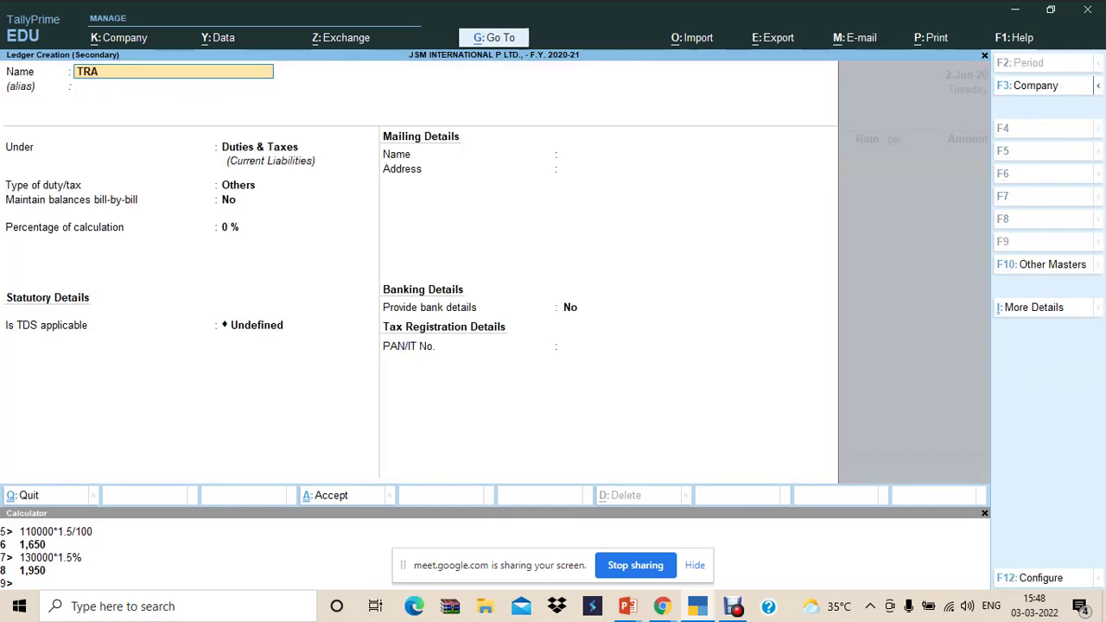
{"action": "type", "text": "NSPORT CHARGES -"}
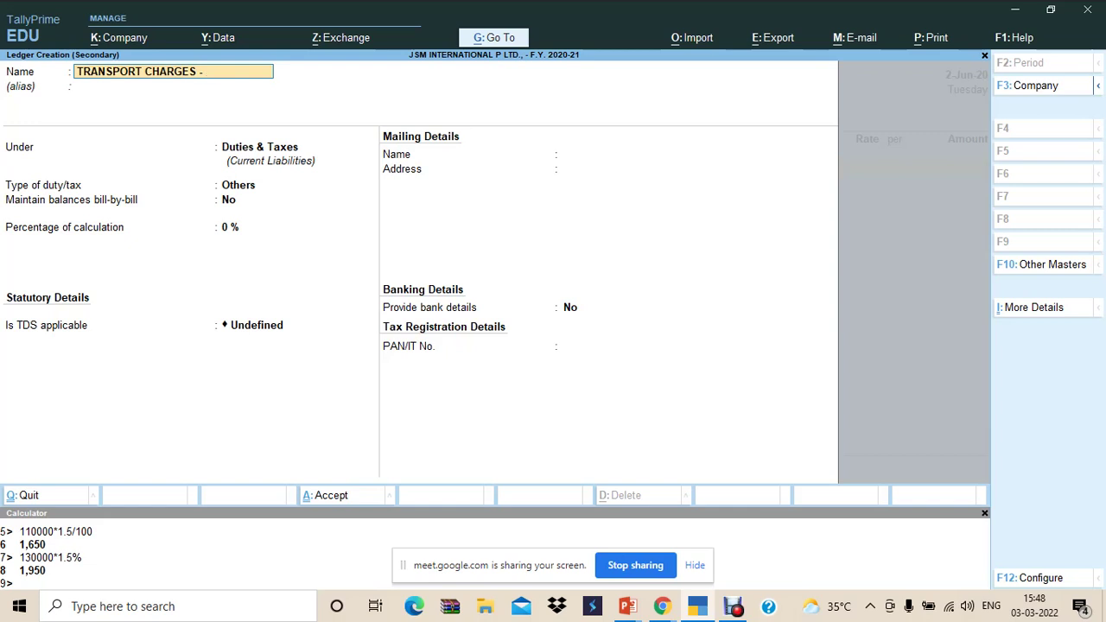
{"action": "type", "text": "WITHOUT EXEMPTIONG"}
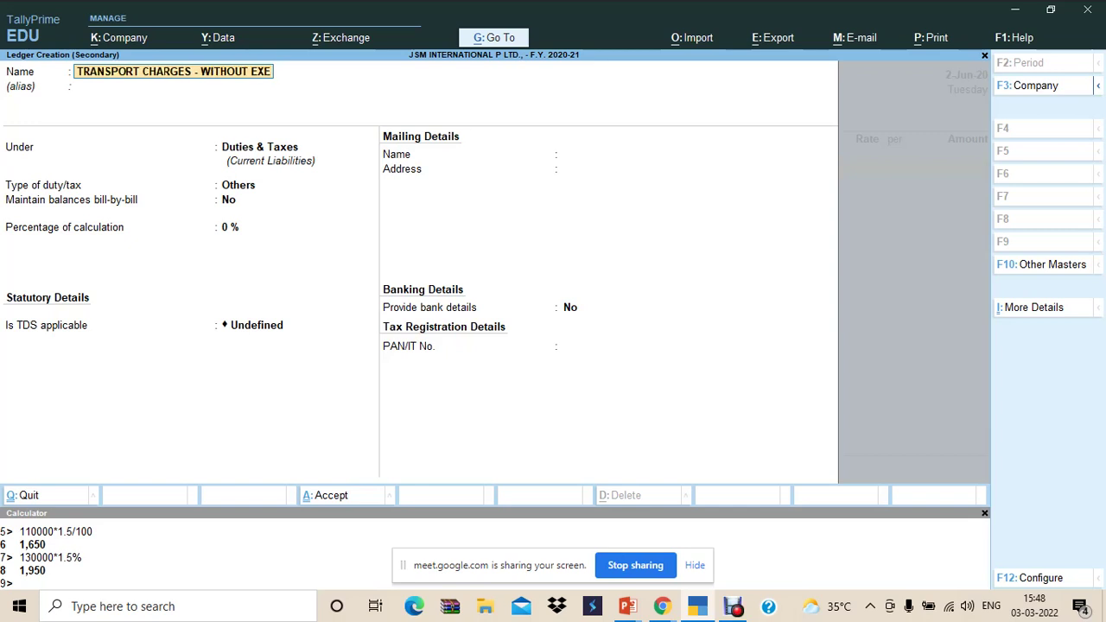
{"action": "key", "text": "BackSpace"}
{"action": "key", "text": "Return"}
{"action": "key", "text": "Return"}
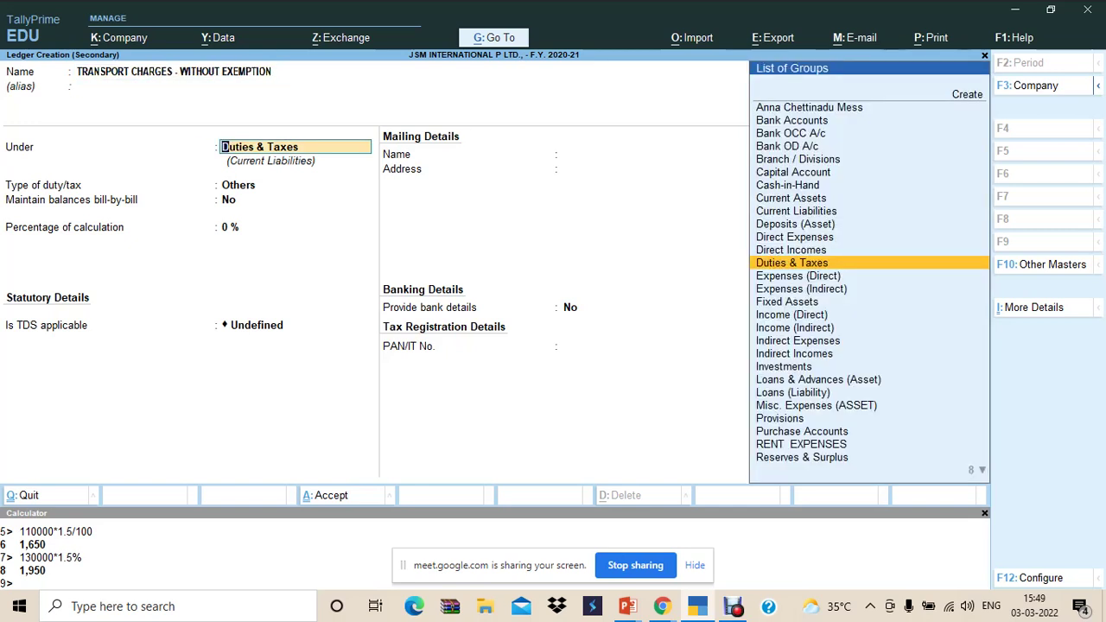
{"action": "type", "text": "IND"}
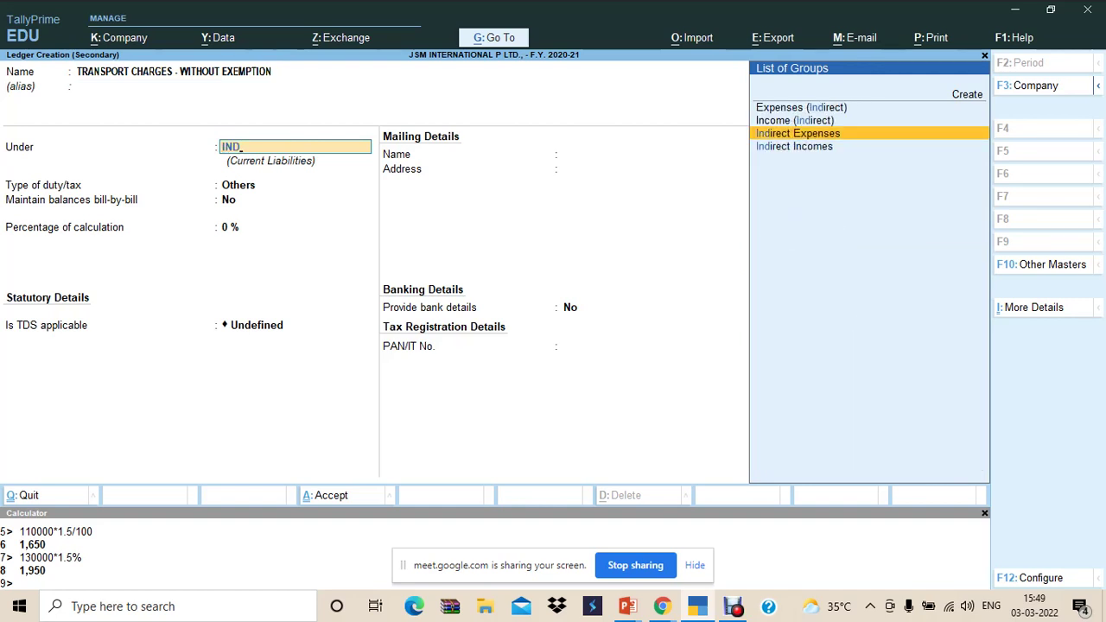
{"action": "key", "text": "Return"}
{"action": "key", "text": "Return"}
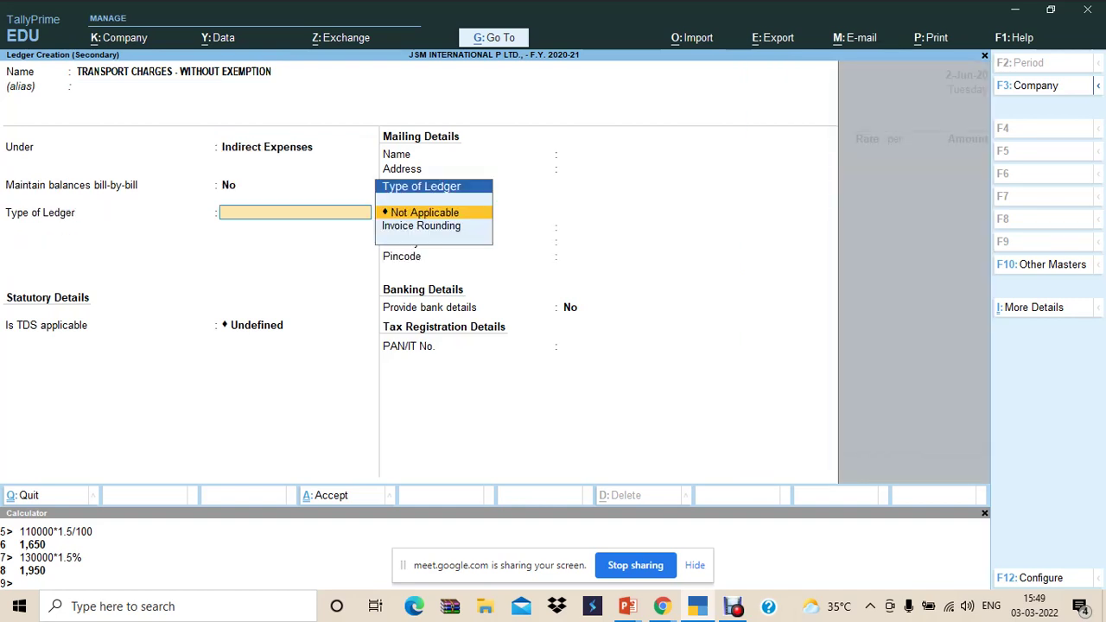
{"action": "key", "text": "Return"}
Step: Make TDS applicable with nature of payment 194C - TDS ON TRANSPORT ( WITHOUT EXEMPTION) and save the ledger
{"action": "key", "text": "Up"}
{"action": "key", "text": "Up"}
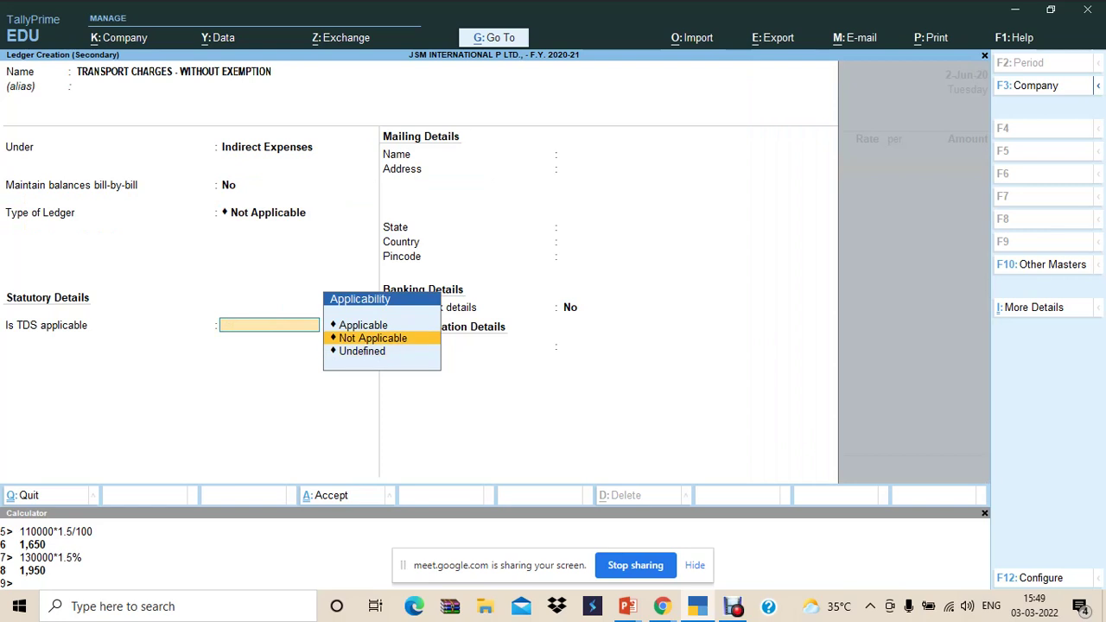
{"action": "key", "text": "Return"}
{"action": "key", "text": "Down"}
{"action": "key", "text": "Down"}
{"action": "key", "text": "Down"}
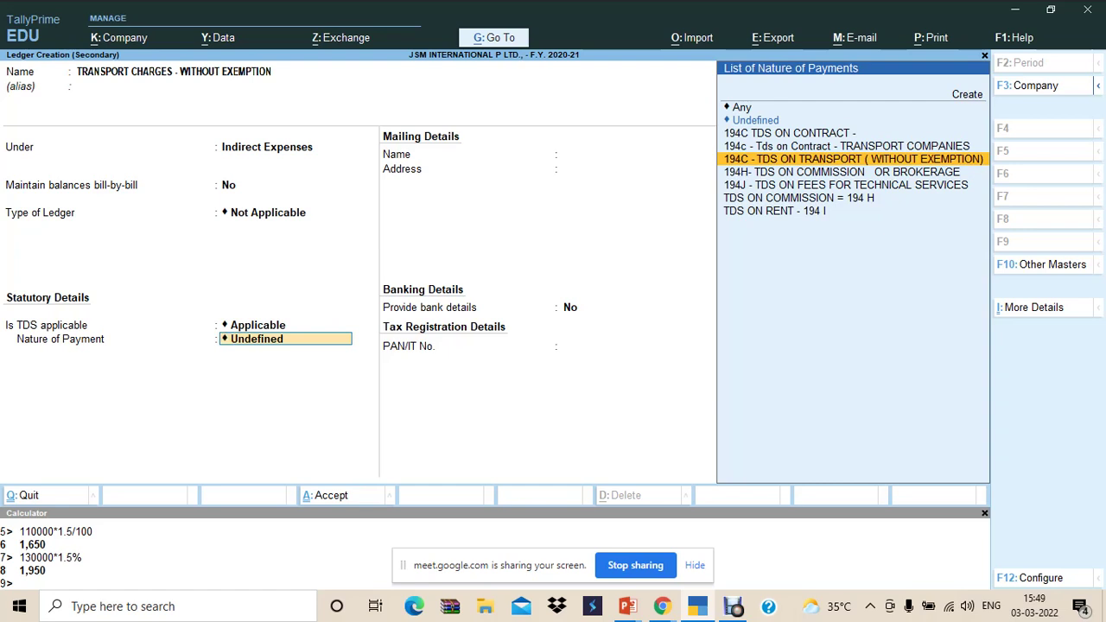
{"action": "key", "text": "Return"}
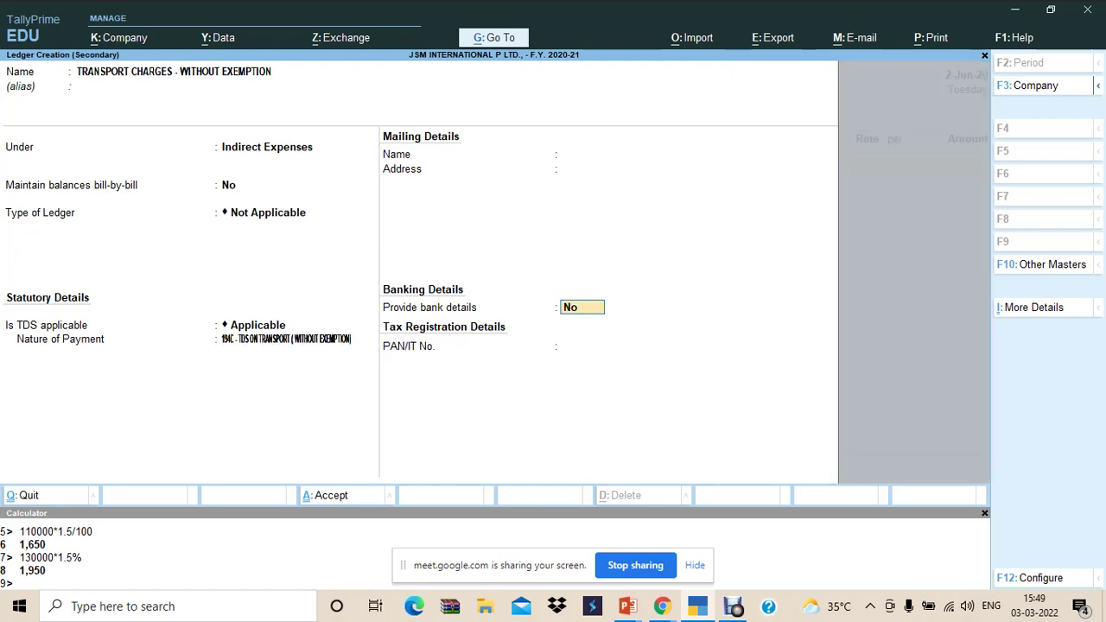
{"action": "key", "text": "ctrl"}
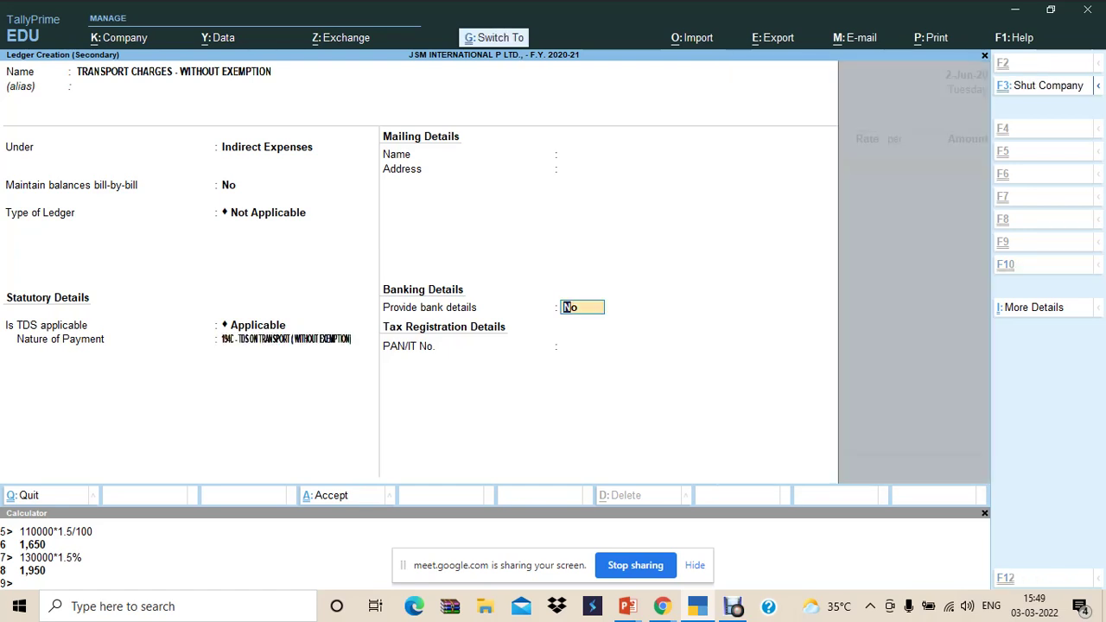
{"action": "key", "text": "ctrl+a"}
Step: Enter 125000 for the transport charges and add the TDS ON TRANSPORT - NO EXMEMPTION ledger as the following line
{"action": "type", "text": "125000"}
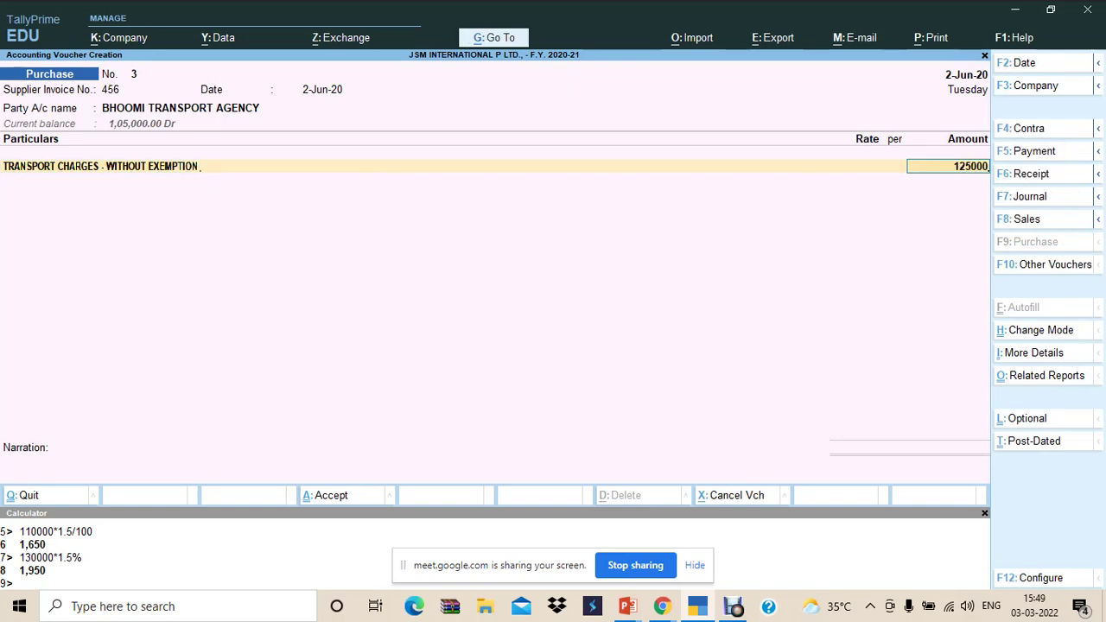
{"action": "key", "text": "Return"}
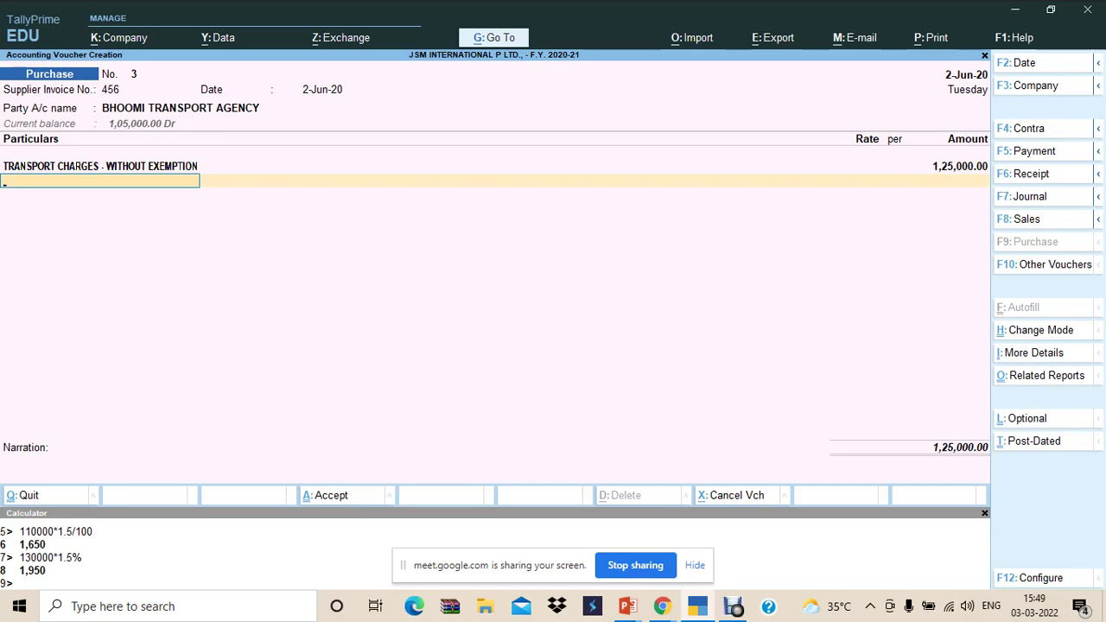
{"action": "type", "text": "TDS"}
{"action": "key", "text": "Down"}
{"action": "key", "text": "Down"}
{"action": "key", "text": "Down"}
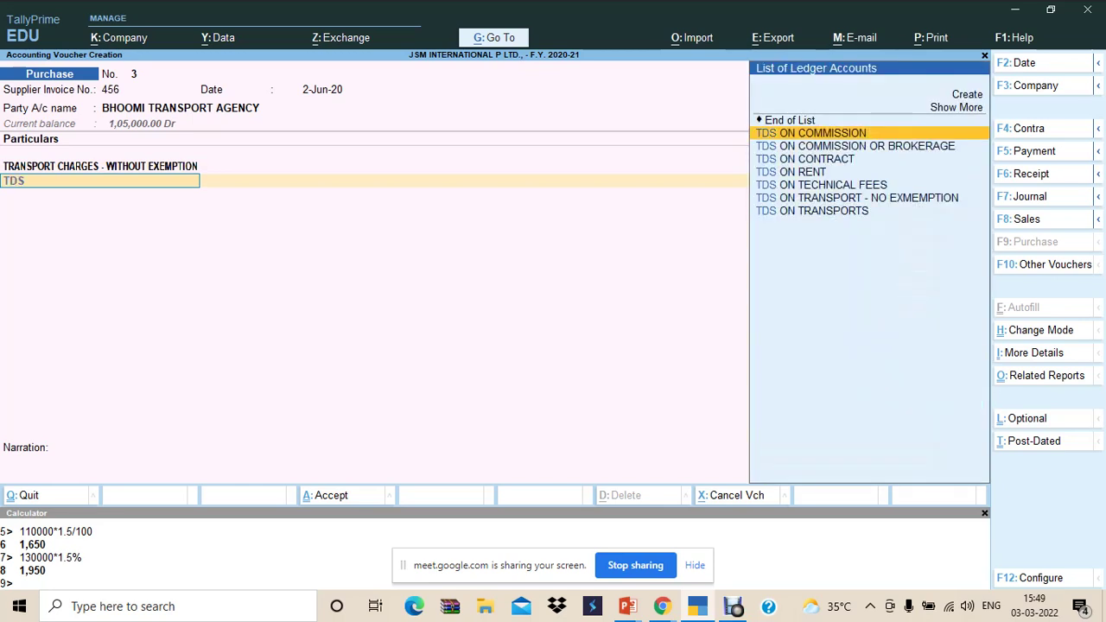
{"action": "key", "text": "Up"}
{"action": "key", "text": "Up"}
{"action": "key", "text": "Down"}
{"action": "key", "text": "Down"}
{"action": "key", "text": "Down"}
{"action": "key", "text": "Down"}
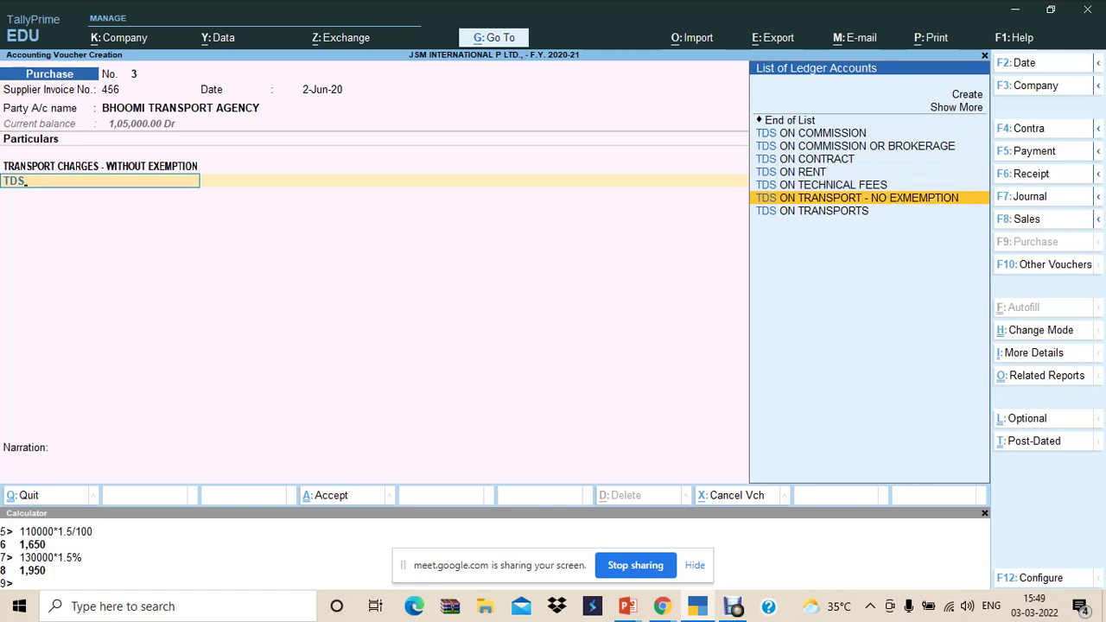
{"action": "key", "text": "Return"}
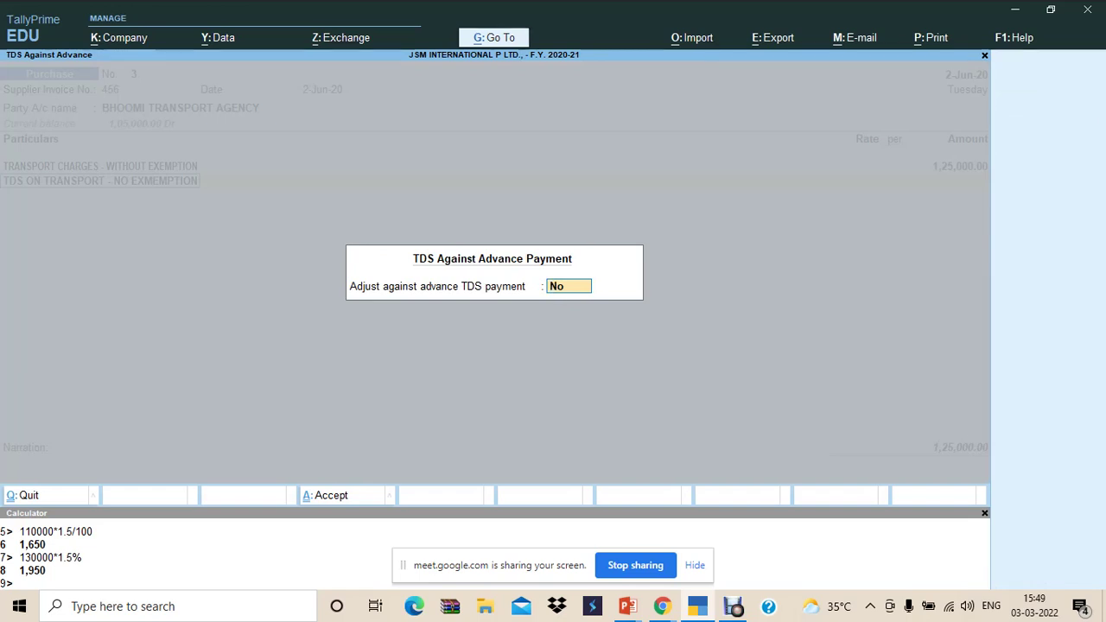
Step: Adjust the TDS against the advance payment using Agst Ref Pymt / 7 / 34 and close the nature of payment details
{"action": "type", "text": "y"}
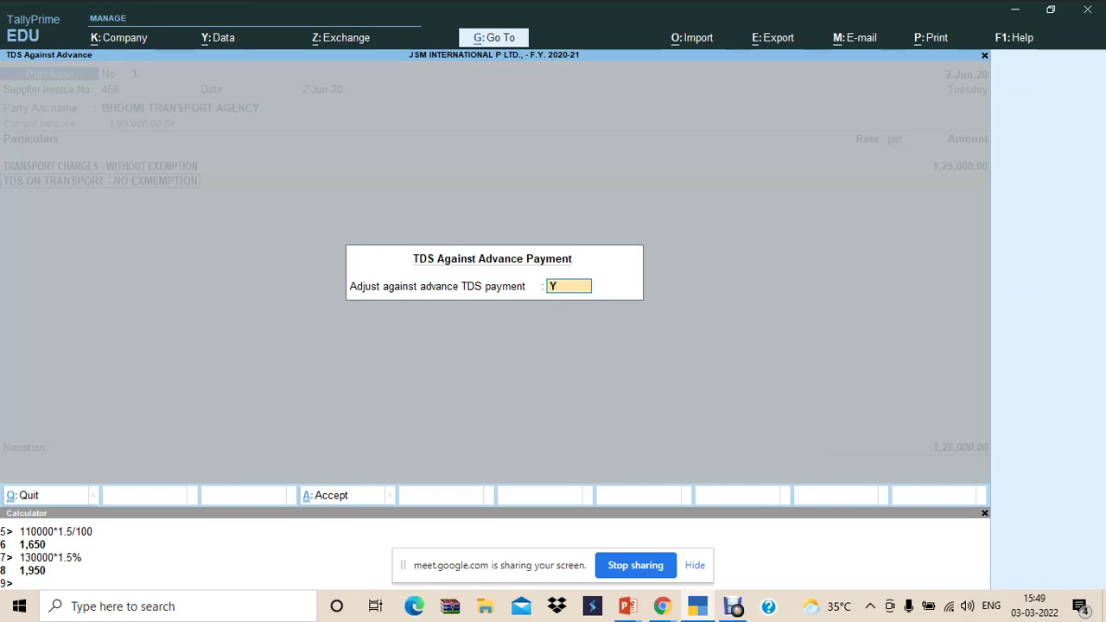
{"action": "key", "text": "Return"}
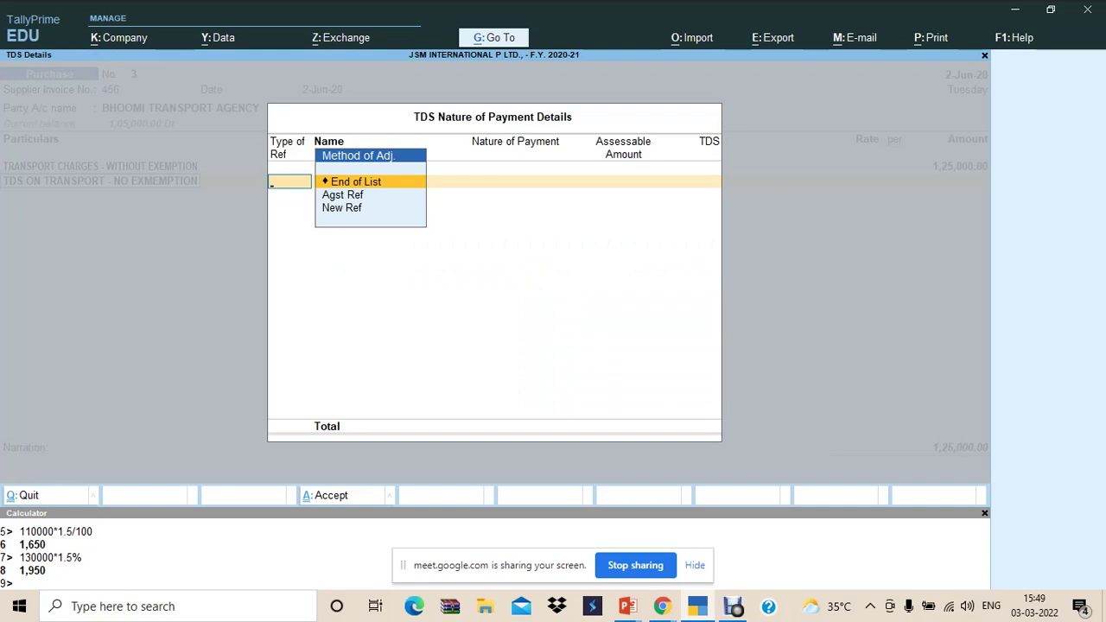
{"action": "key", "text": "Down"}
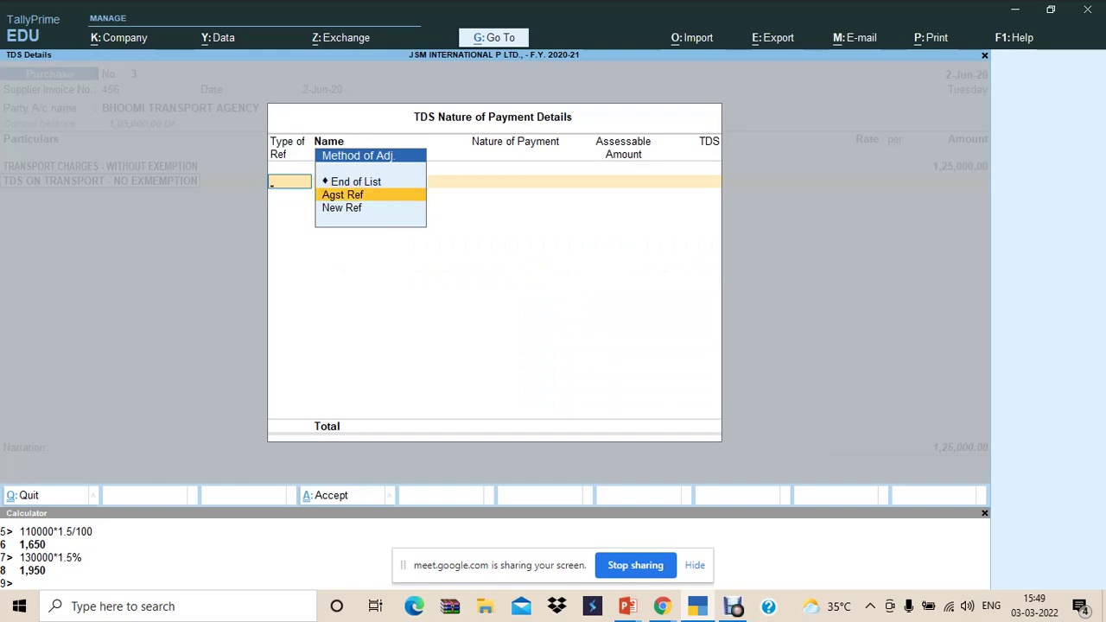
{"action": "key", "text": "Return"}
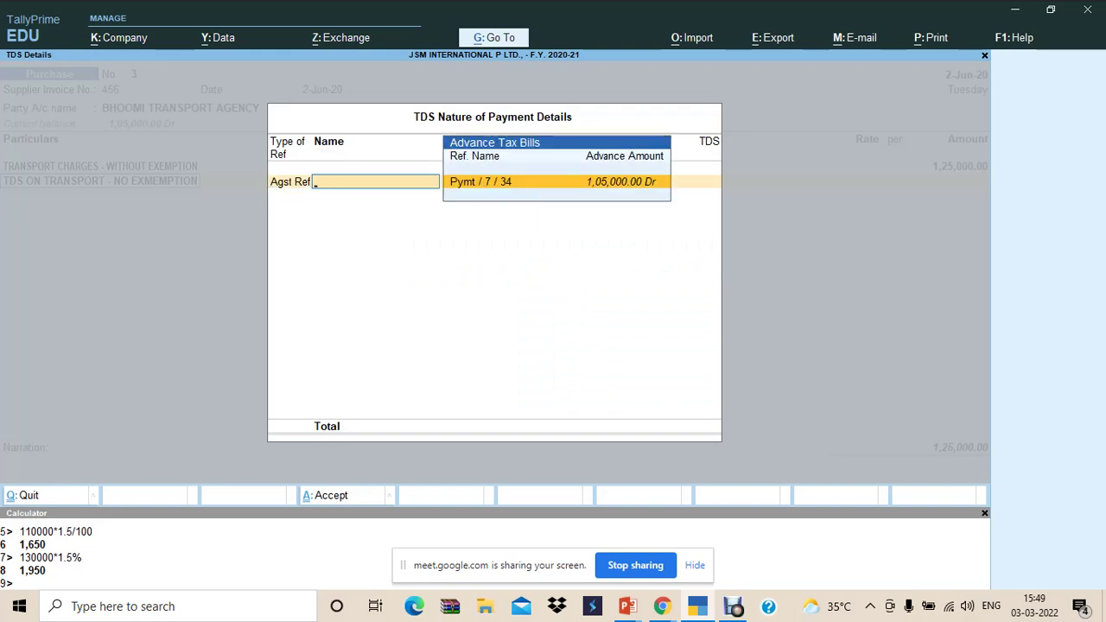
{"action": "key", "text": "Return"}
{"action": "key", "text": "Return"}
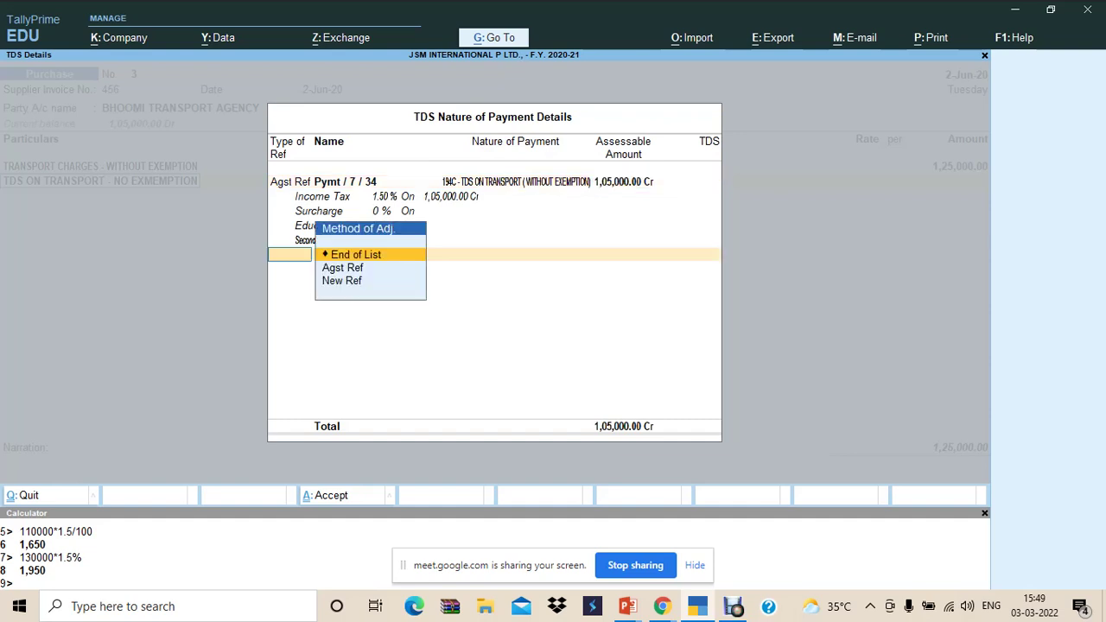
{"action": "key", "text": "Return"}
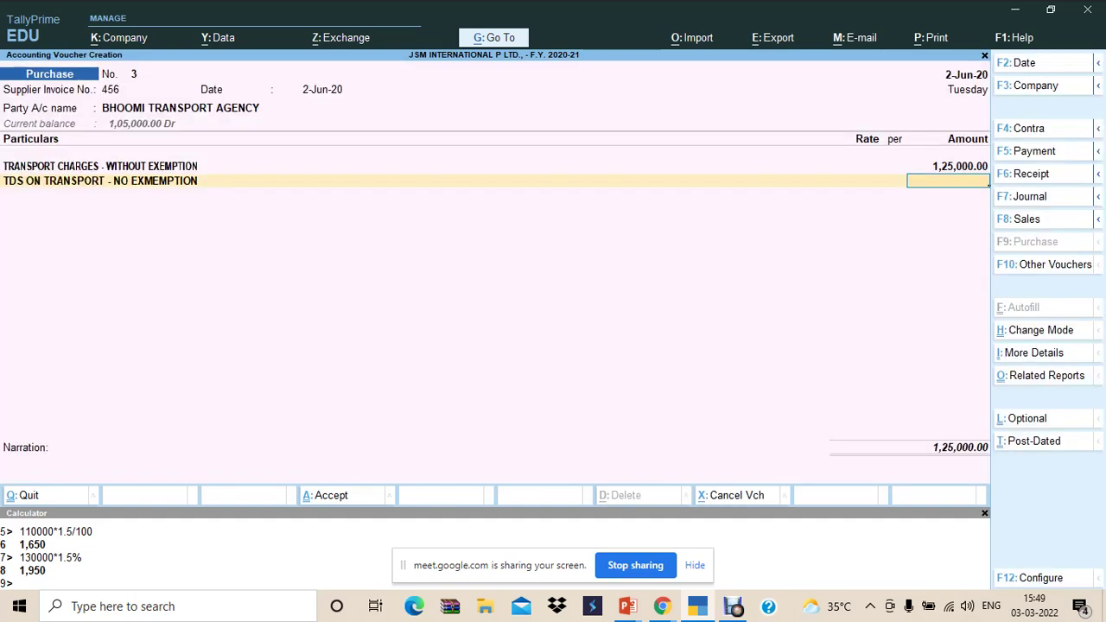
Step: Reopen the TDS details and add a New Ref for the 20,000 balance at 1.50 %, keeping the advance adjustment
{"action": "key", "text": "BackSpace"}
{"action": "key", "text": "Return"}
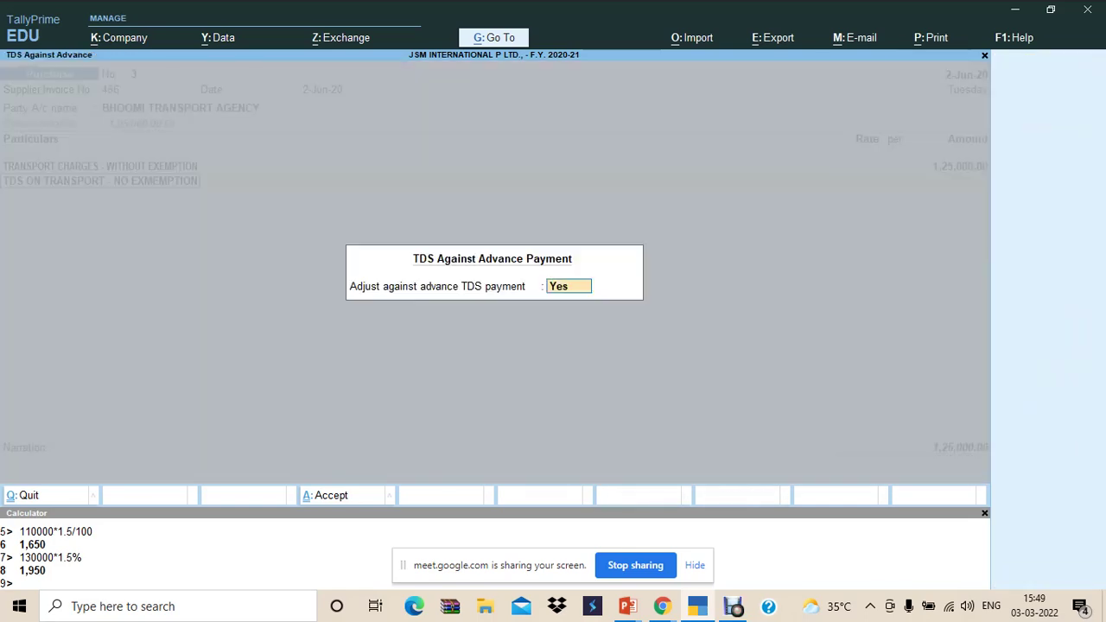
{"action": "key", "text": "Return"}
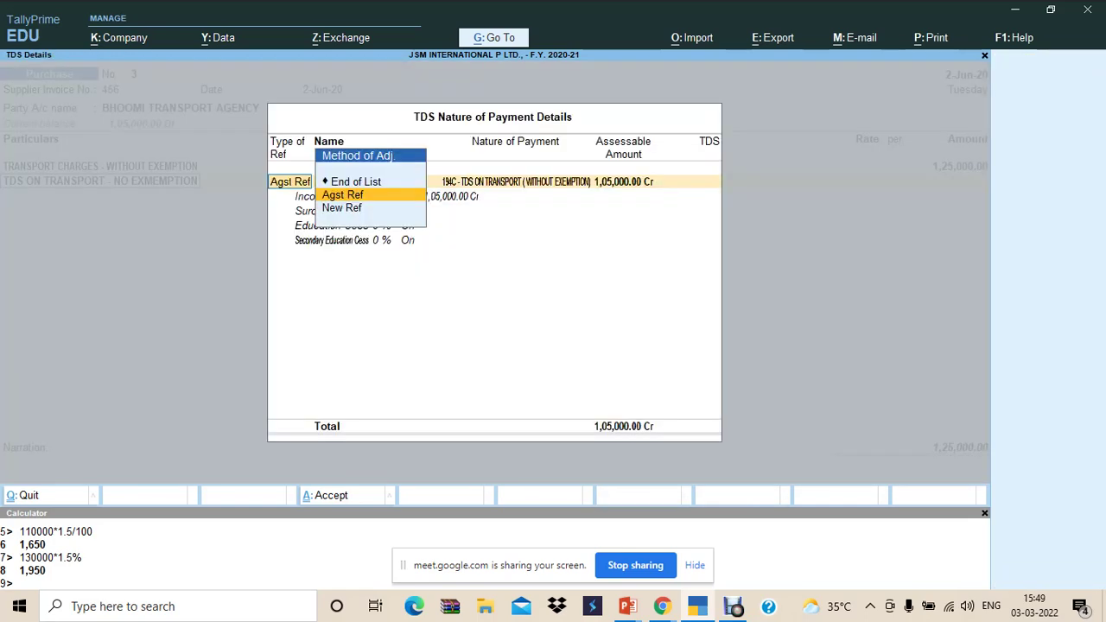
{"action": "key", "text": "Return"}
{"action": "key", "text": "Return"}
{"action": "key", "text": "Return"}
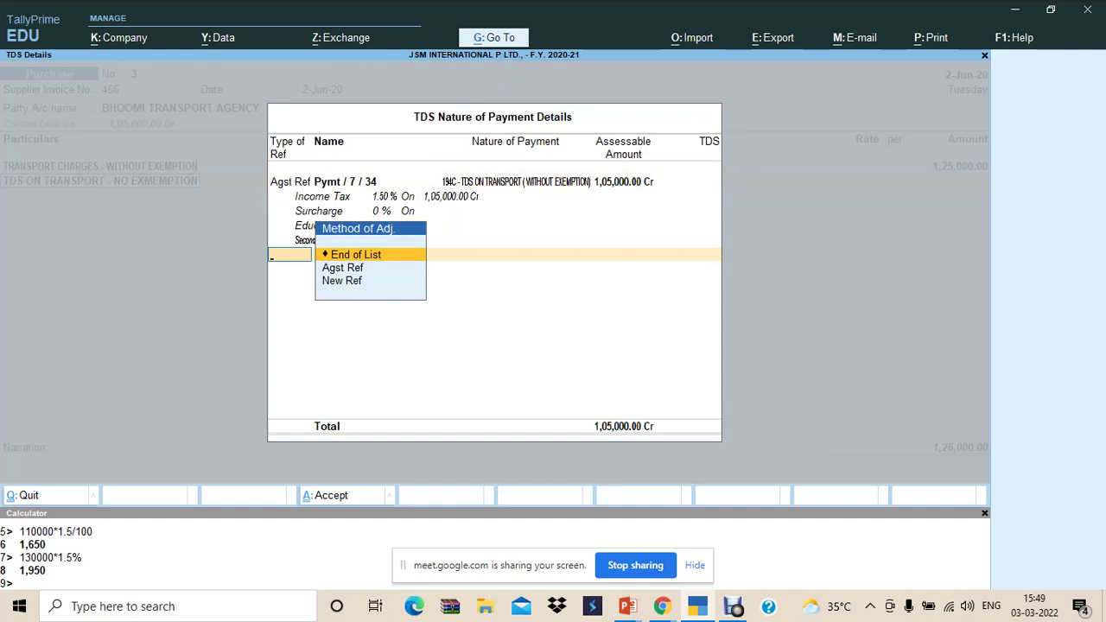
{"action": "key", "text": "Down"}
{"action": "key", "text": "Down"}
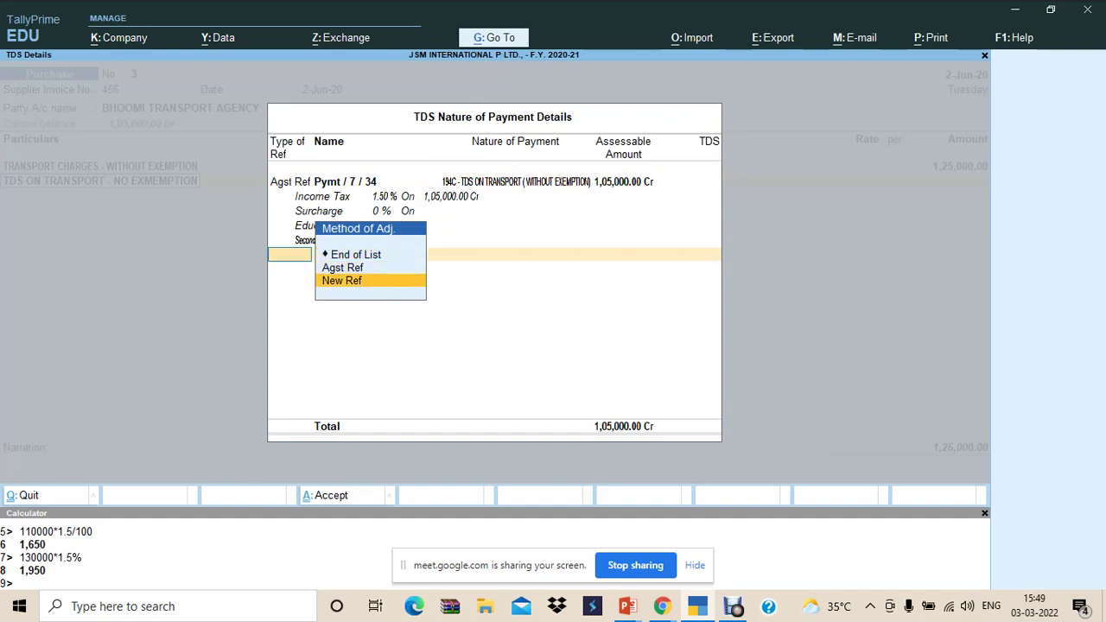
{"action": "key", "text": "Return"}
{"action": "key", "text": "Return"}
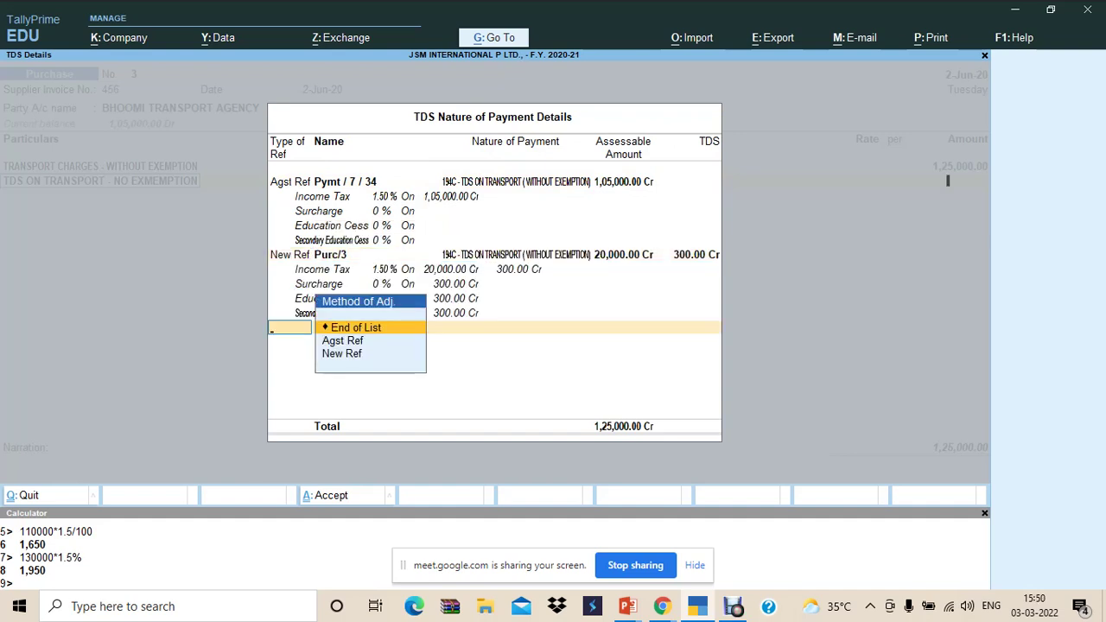
{"action": "key", "text": "Return"}
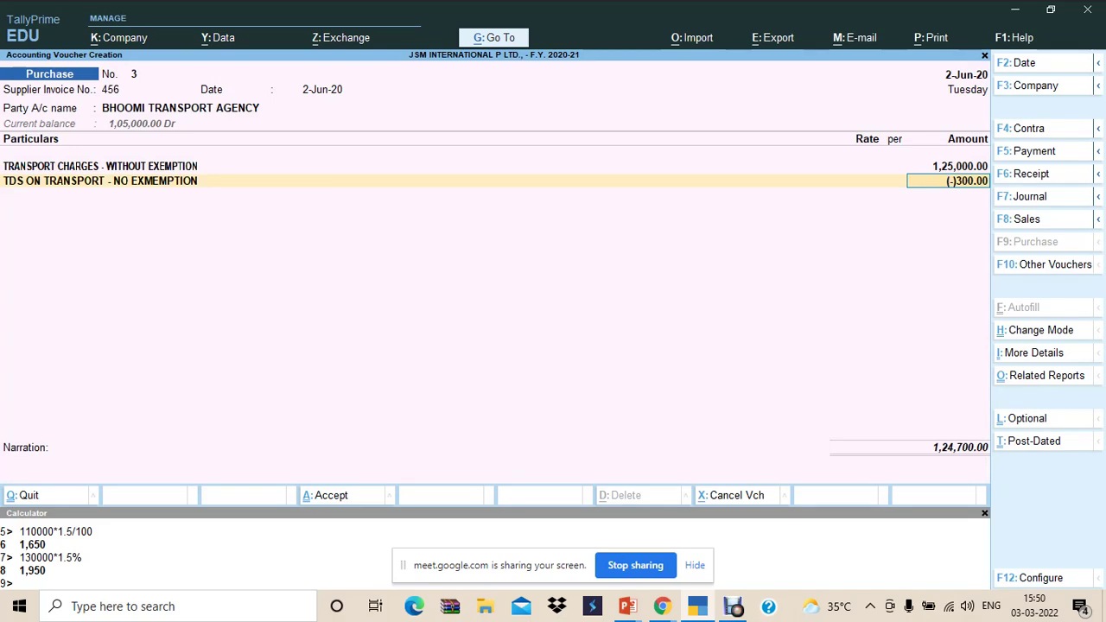
Step: Accept the TDS line and the bill-wise details as New Ref 456 with 30 days, and save the purchase voucher without a narration
{"action": "key", "text": "Return"}
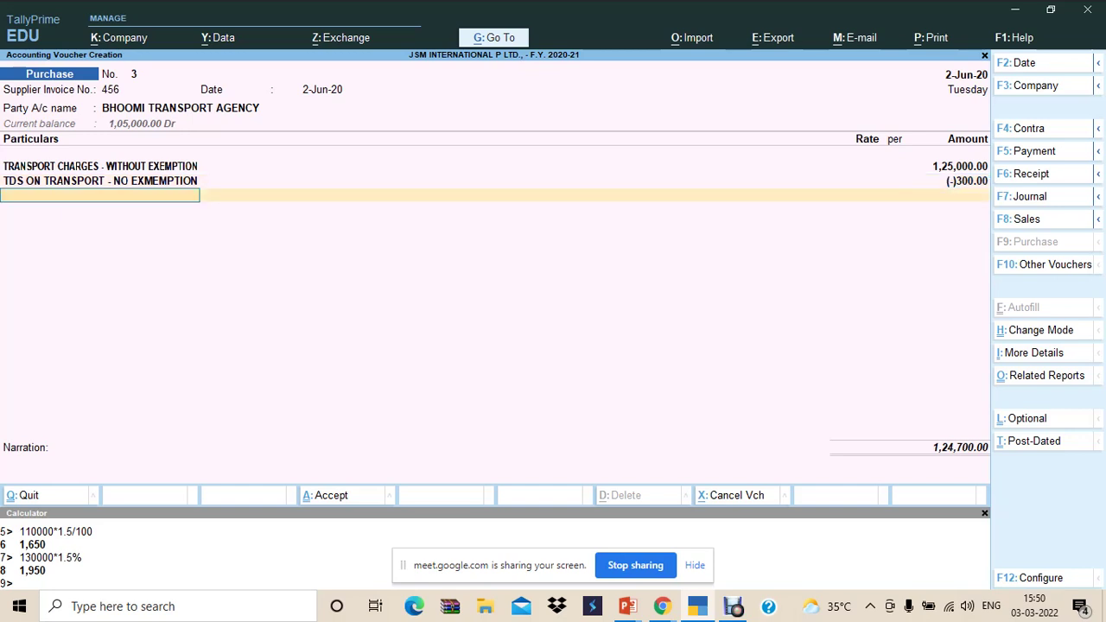
{"action": "key", "text": "Return"}
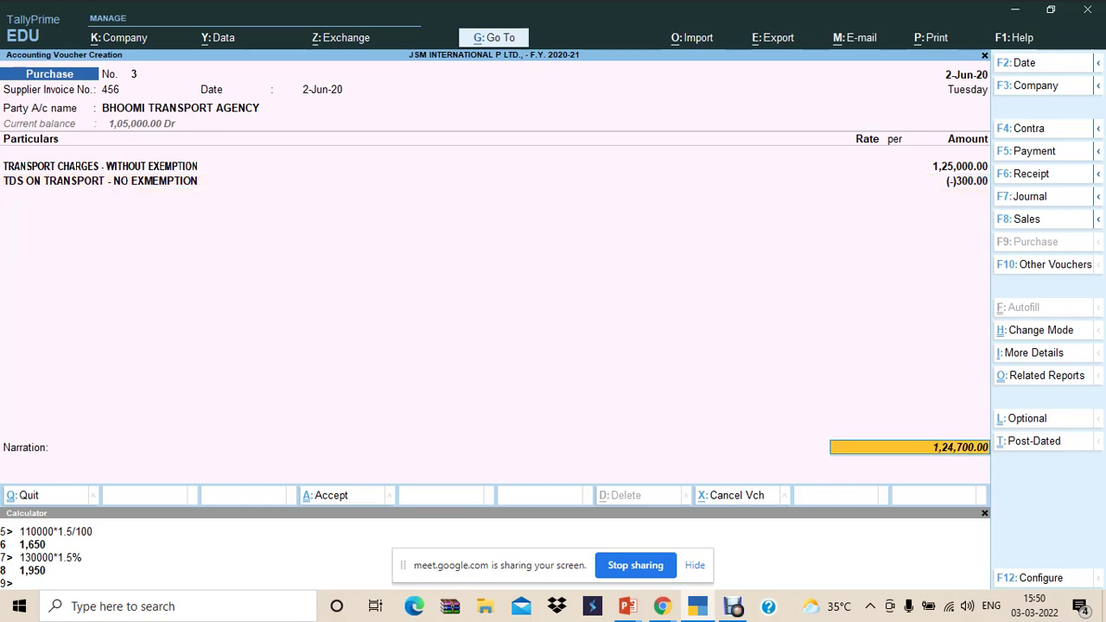
{"action": "key", "text": "Return"}
{"action": "key", "text": "Return"}
{"action": "key", "text": "Return"}
{"action": "key", "text": "Return"}
{"action": "key", "text": "Return"}
{"action": "key", "text": "Return"}
{"action": "key", "text": "Return"}
{"action": "key", "text": "Return"}
{"action": "key", "text": "Return"}
{"action": "key", "text": "Return"}
{"action": "key", "text": "Return"}
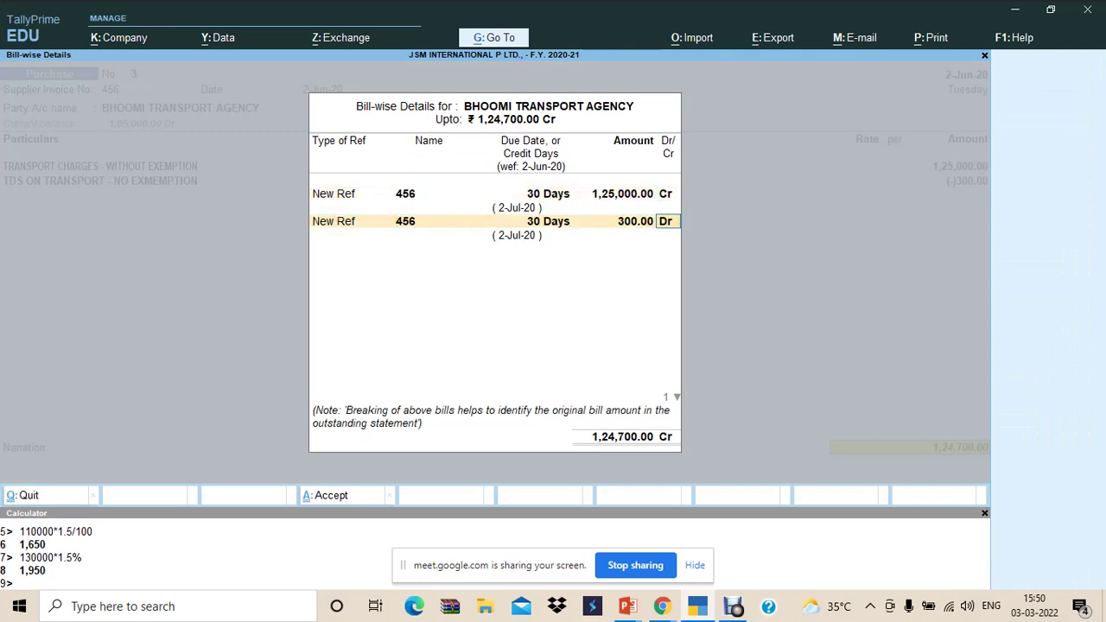
{"action": "key", "text": "Return"}
{"action": "key", "text": "Return"}
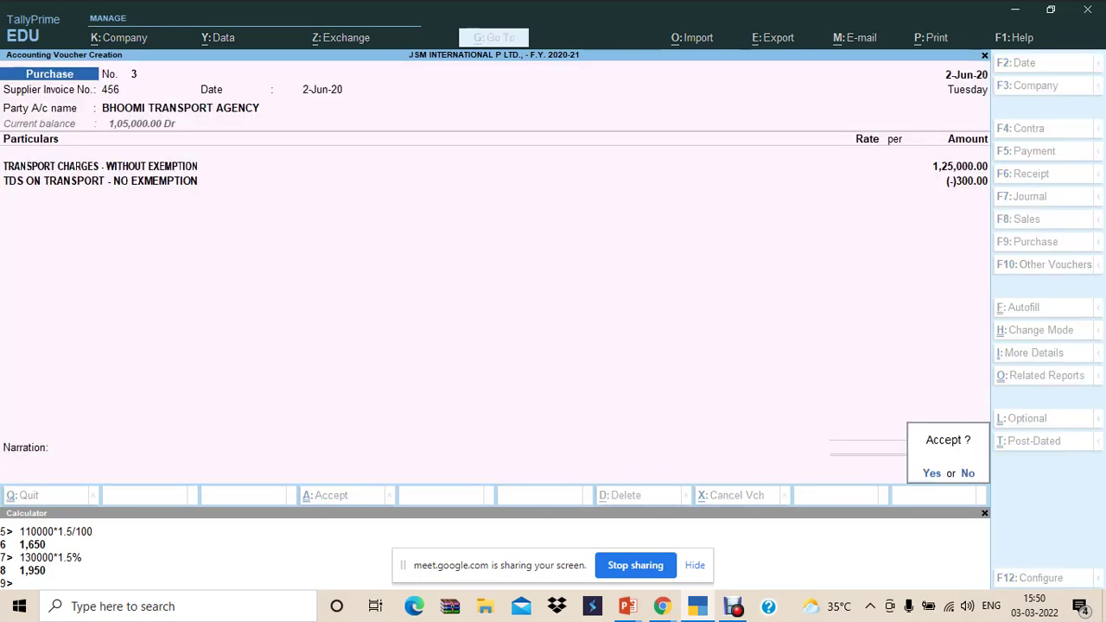
{"action": "key", "text": "Return"}
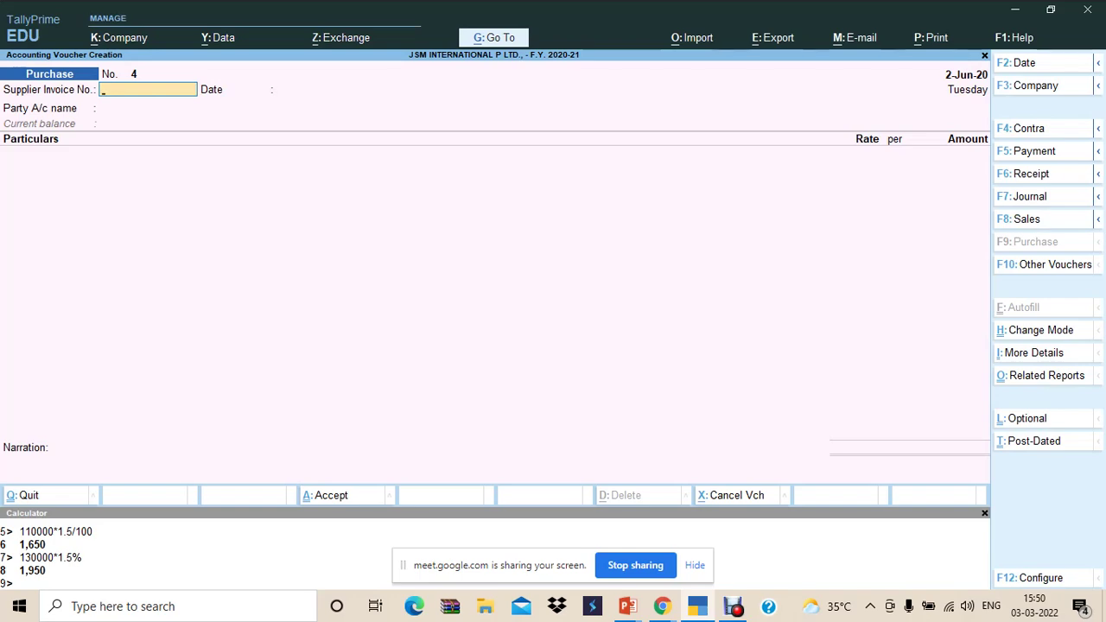
Step: Leave voucher entry and open the ledger vouchers report for BHOOMI TRANSPORT AGENCY from the account books
{"action": "key", "text": "Escape"}
{"action": "key", "text": "d"}
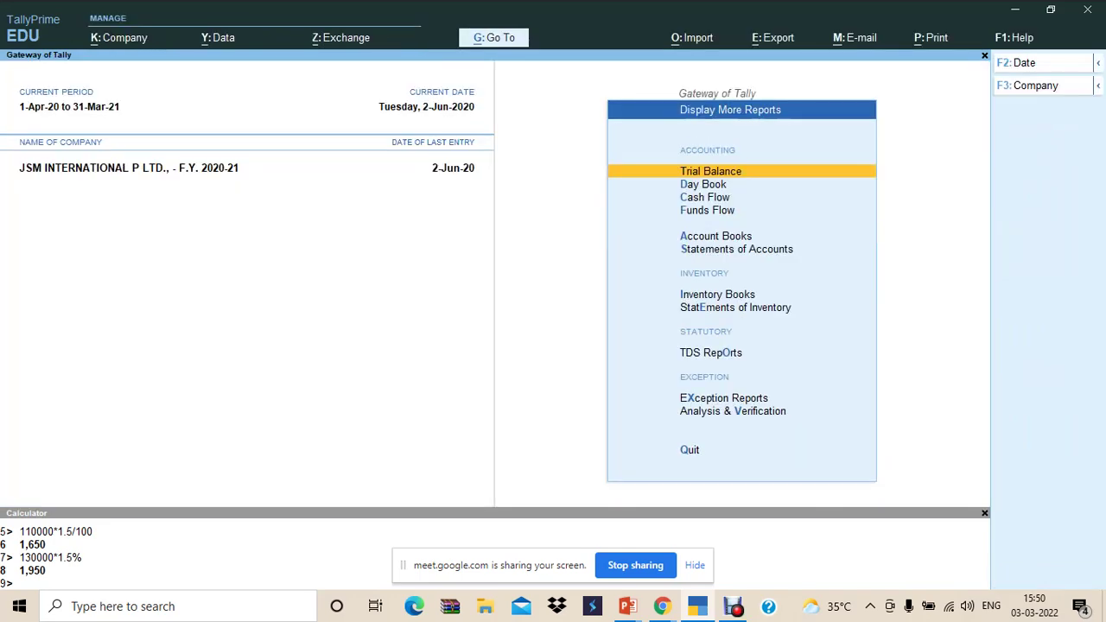
{"action": "key", "text": "a"}
{"action": "key", "text": "Down"}
{"action": "key", "text": "Return"}
{"action": "type", "text": "BHO"}
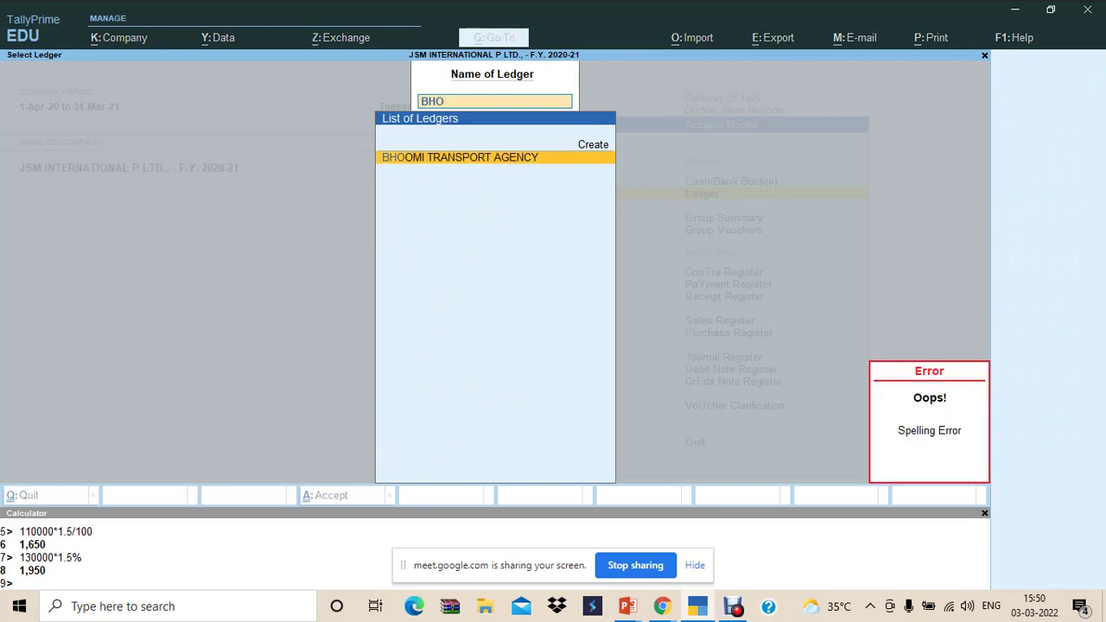
{"action": "key", "text": "Return"}
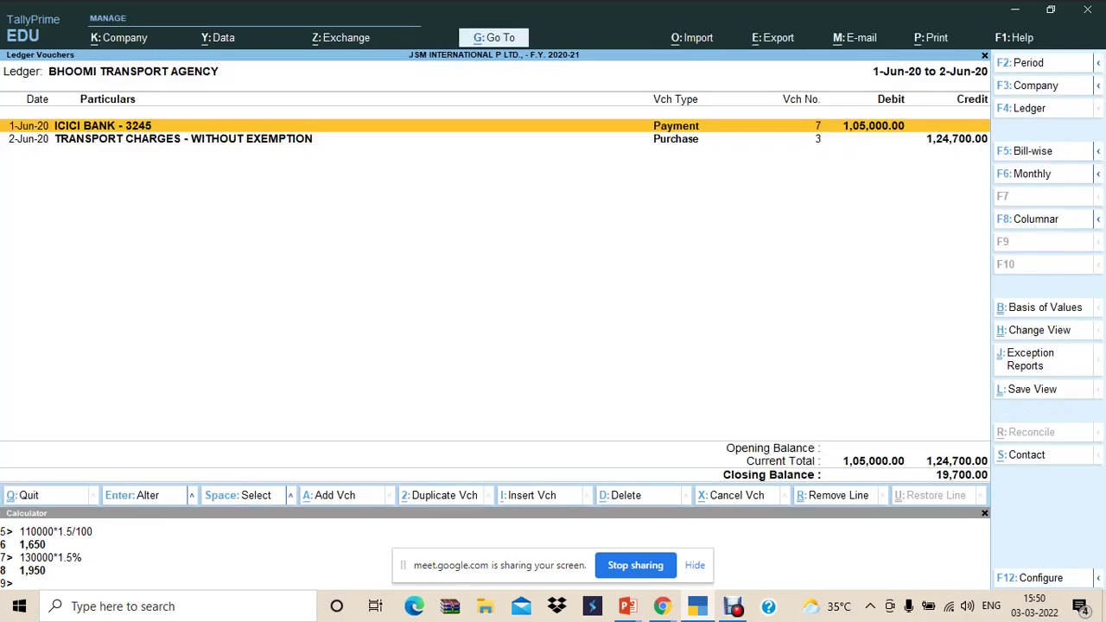
Step: Compare the advance payment and transport charges purchase entries in the Bhoomi Transport Agency ledger, and close the report
{"action": "key", "text": "Down"}
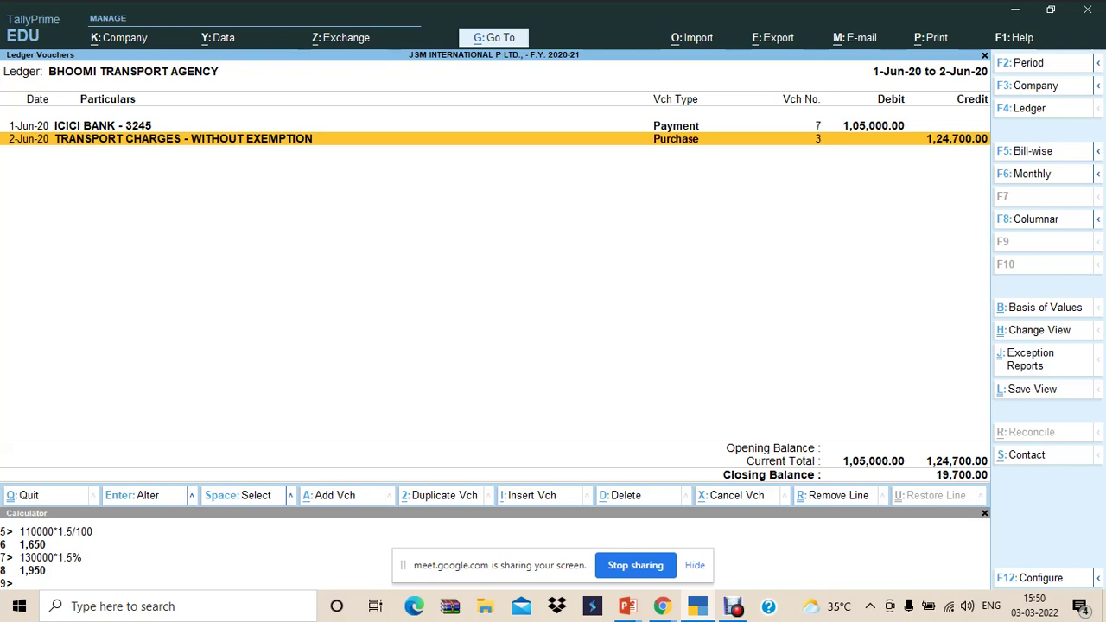
{"action": "left_click", "coordinate": [102, 126]}
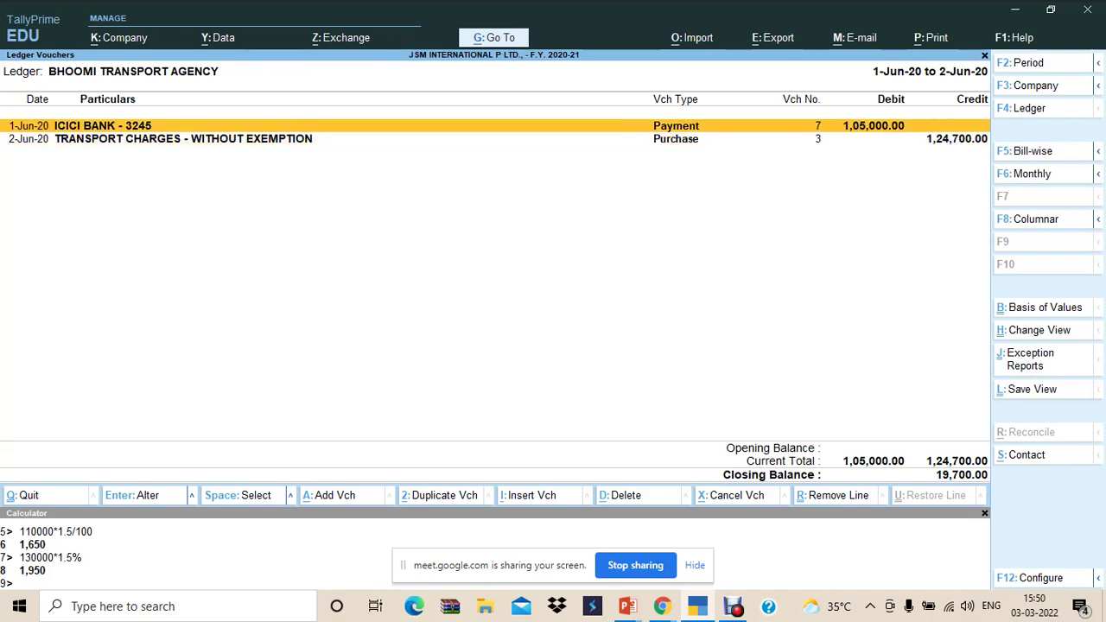
{"action": "left_click", "coordinate": [183, 138]}
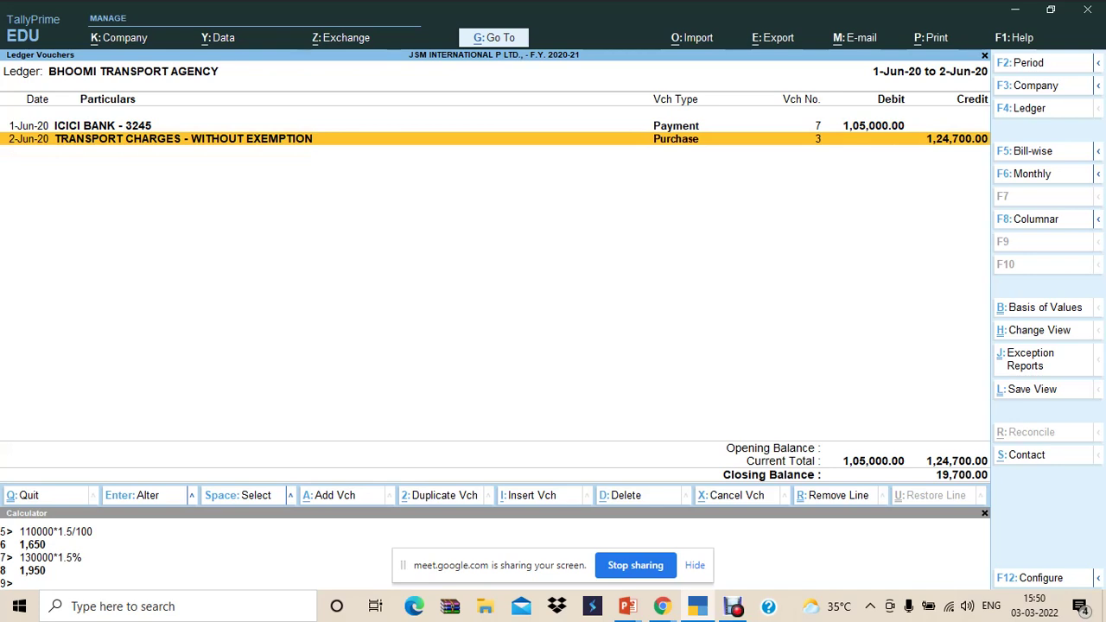
{"action": "left_click", "coordinate": [102, 125]}
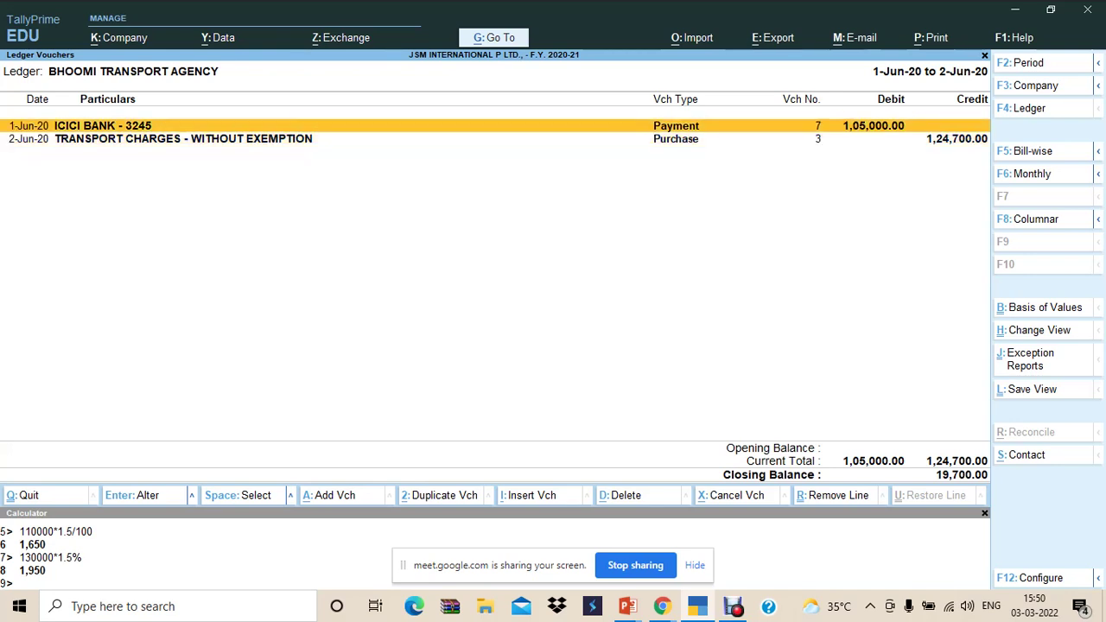
{"action": "left_click", "coordinate": [102, 138]}
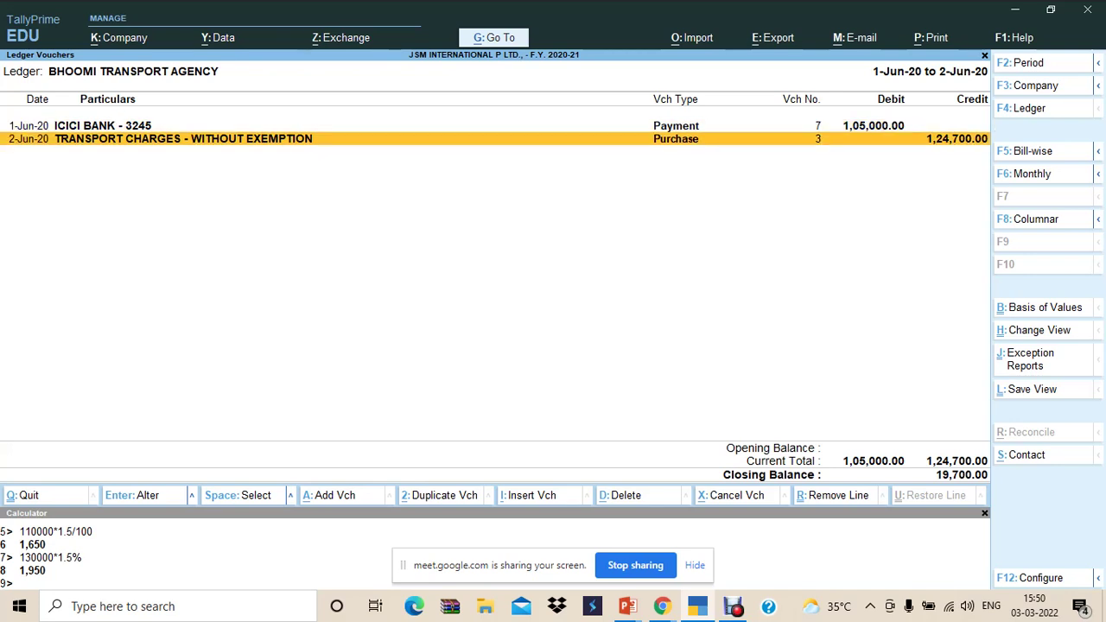
{"action": "left_click", "coordinate": [102, 125]}
{"action": "left_click", "coordinate": [102, 138]}
{"action": "key", "text": "Escape"}
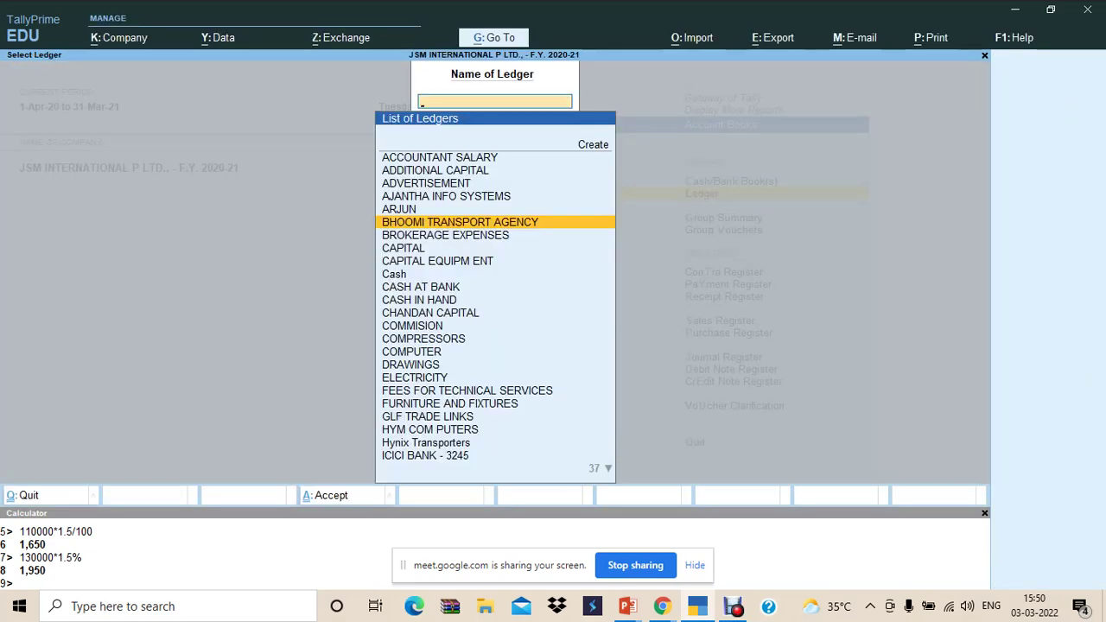
Step: View the TRANSPORT CHARGES - WITHOUT EXEMPTION ledger vouchers and return to the Gateway of Tally
{"action": "type", "text": "P"}
{"action": "key", "text": "BackSpace"}
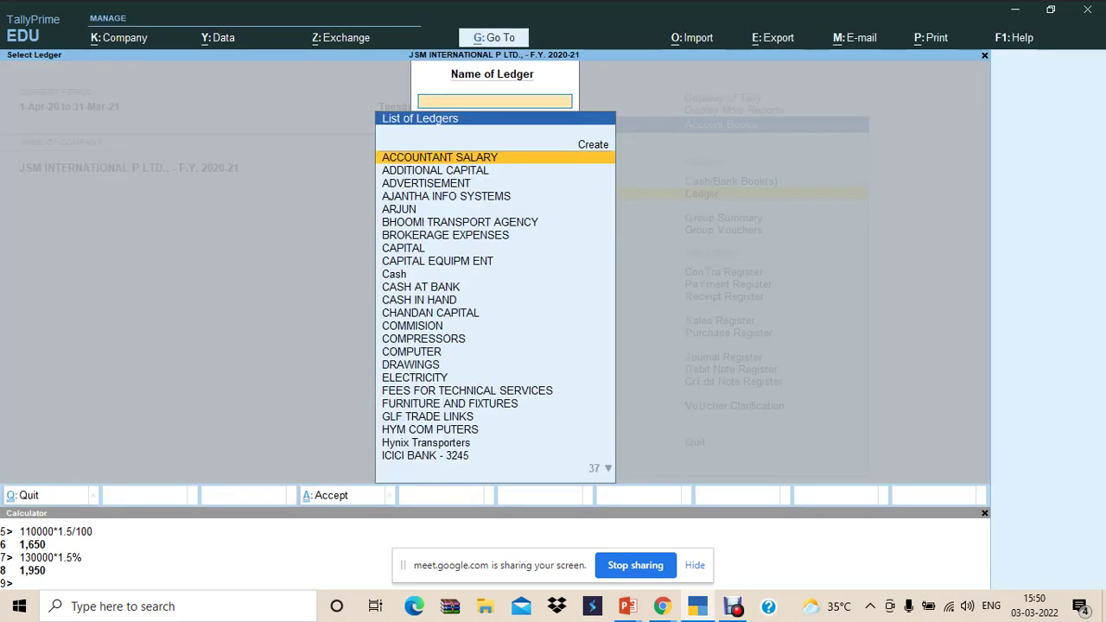
{"action": "type", "text": "TRANSPORT"}
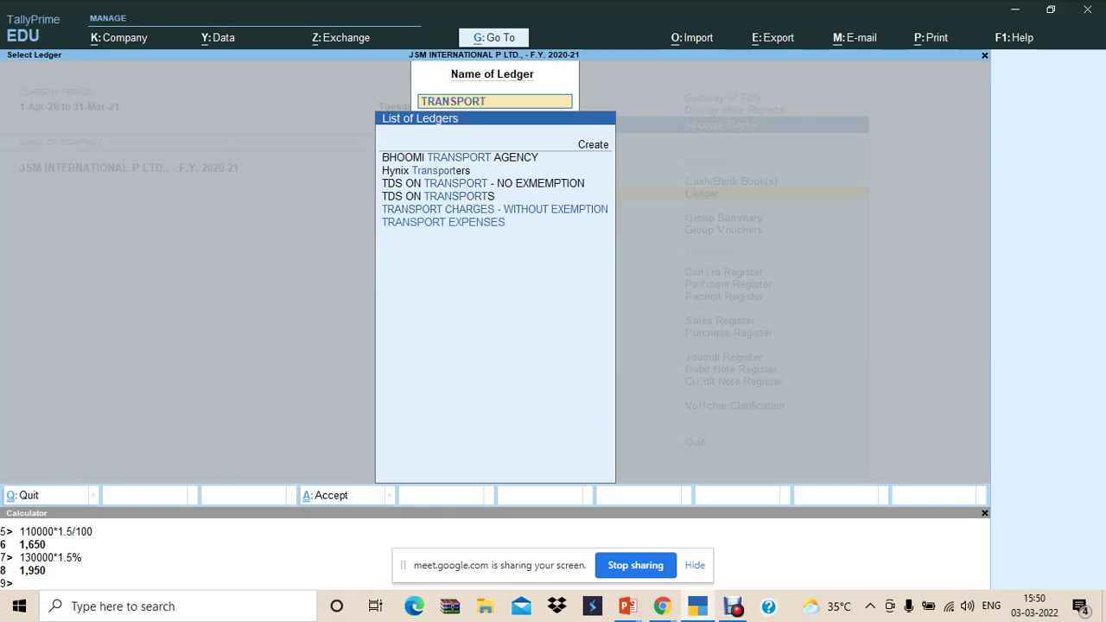
{"action": "key", "text": "Up"}
{"action": "key", "text": "Up"}
{"action": "key", "text": "Up"}
{"action": "key", "text": "Down"}
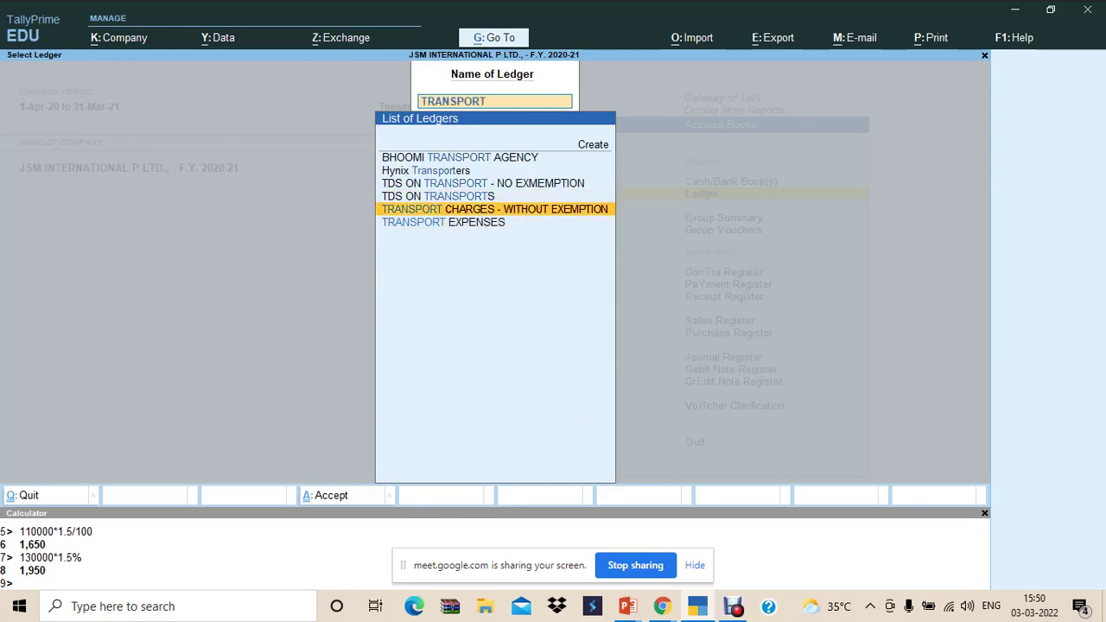
{"action": "key", "text": "Return"}
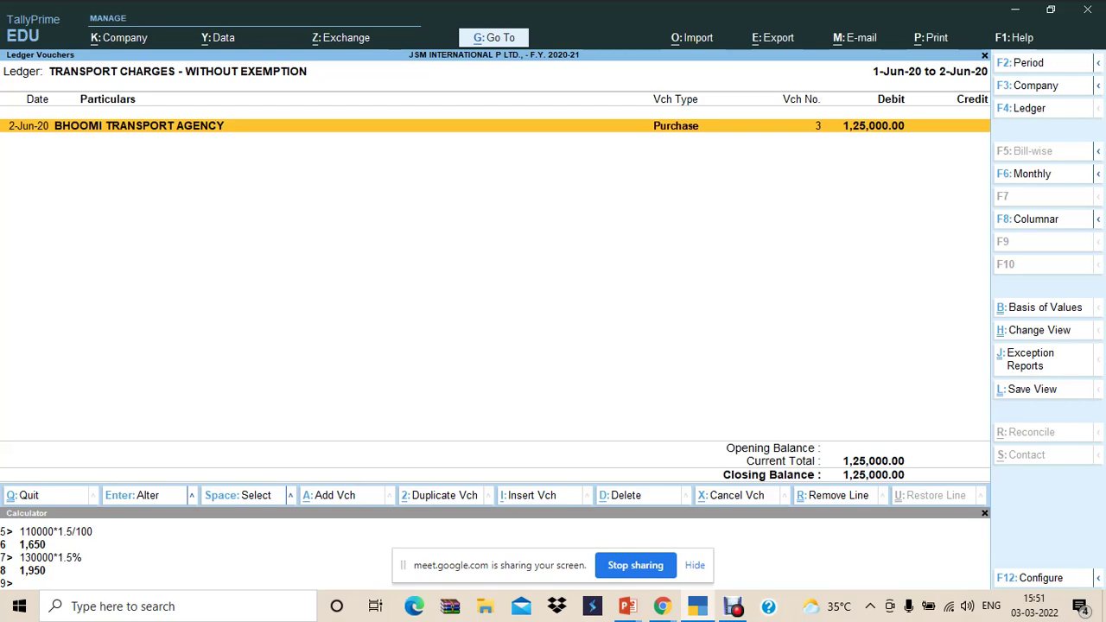
{"action": "key", "text": "Escape"}
{"action": "key", "text": "Escape"}
{"action": "key", "text": "Escape"}
{"action": "key", "text": "Escape"}
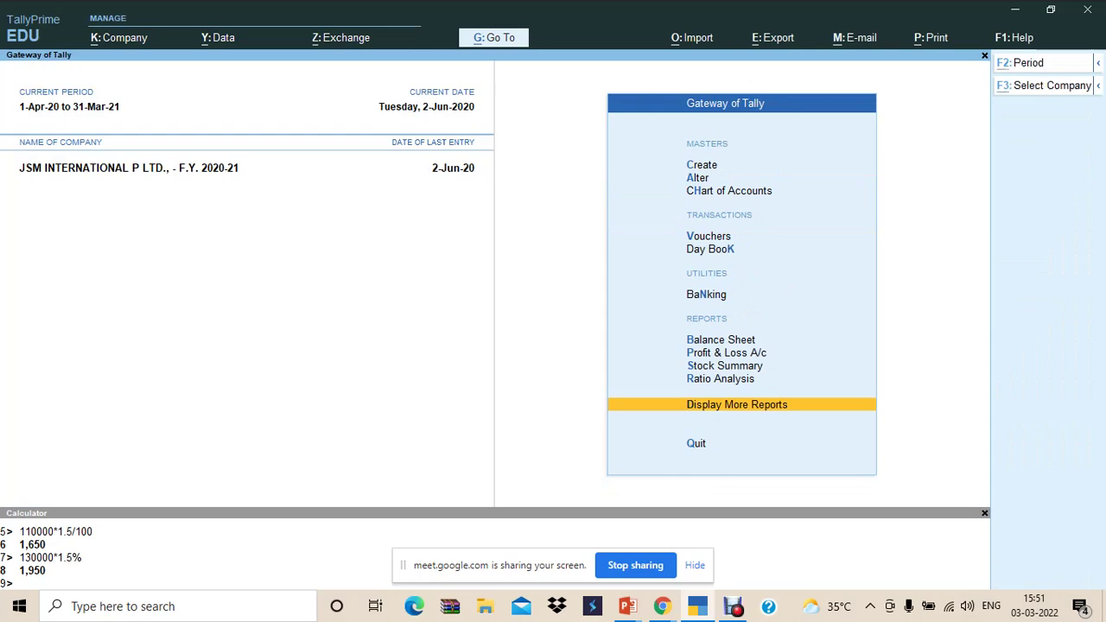
Step: Start a payment voucher from the ICICI BANK account and enter 19700 for BHOOMI TRANSPORT AGENCY
{"action": "key", "text": "alt+Tab"}
{"action": "key", "text": "alt+Tab"}
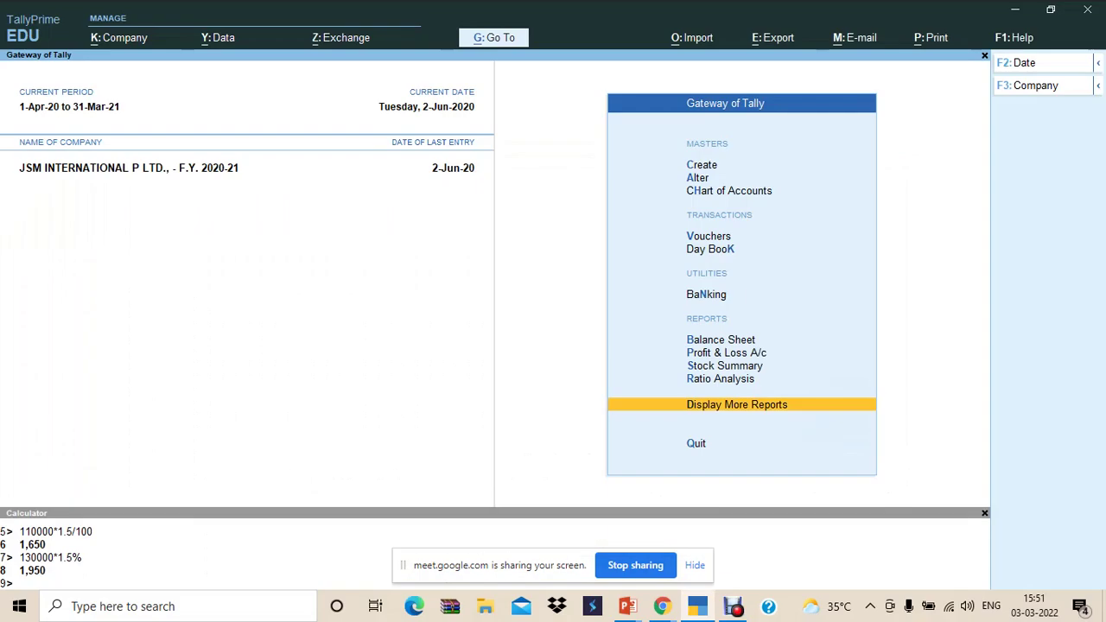
{"action": "key", "text": "v"}
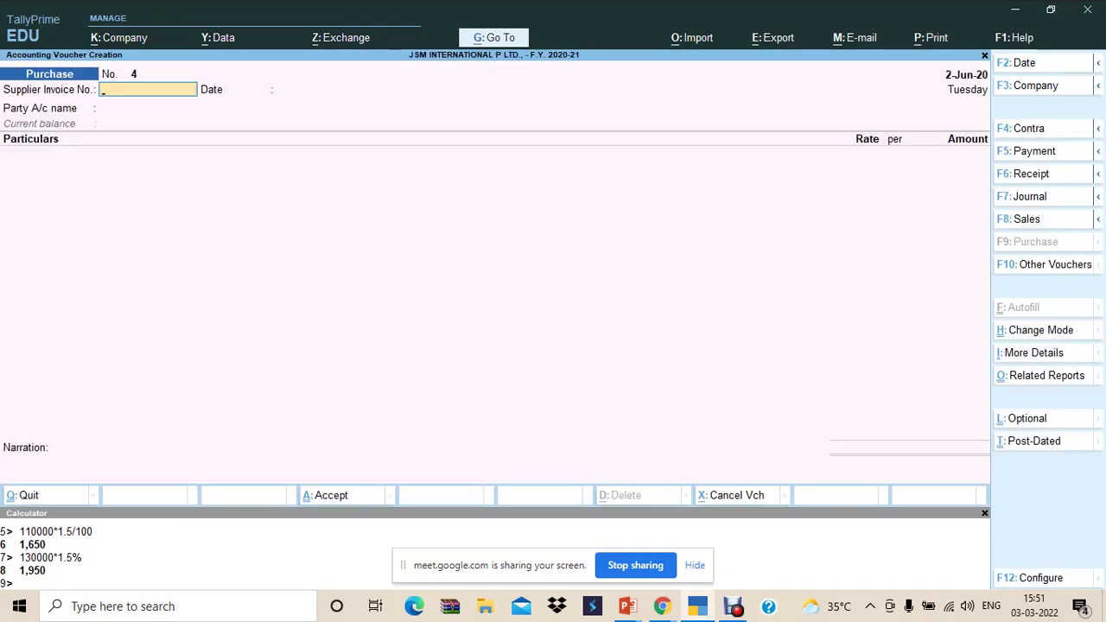
{"action": "key", "text": "F5"}
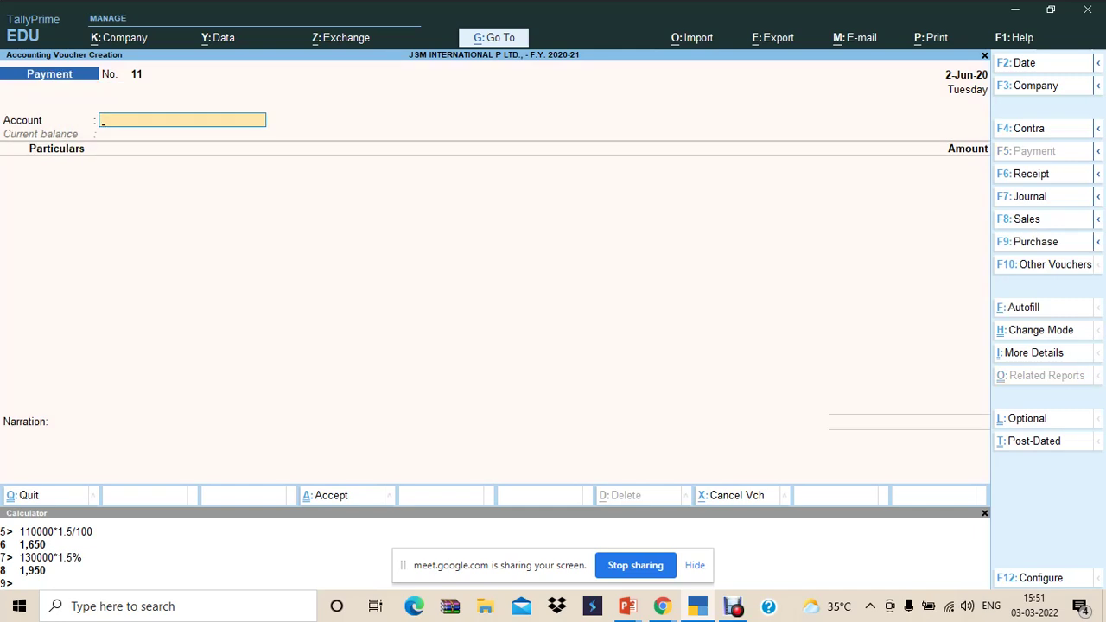
{"action": "type", "text": "ici"}
{"action": "key", "text": "Return"}
{"action": "type", "text": "bho"}
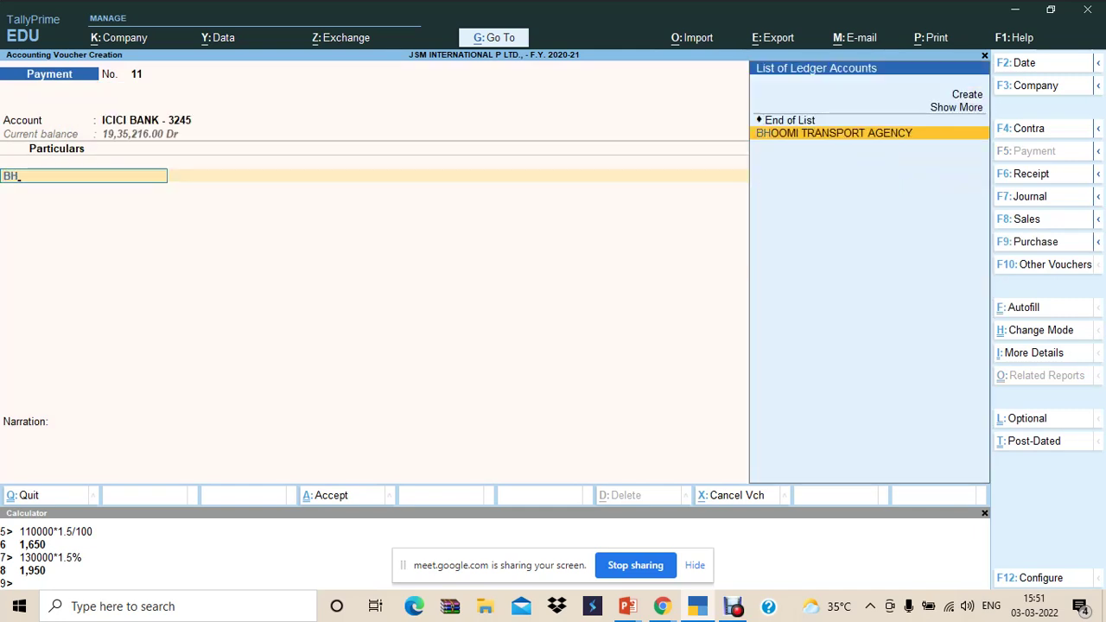
{"action": "key", "text": "Return"}
{"action": "type", "text": "19700"}
{"action": "key", "text": "Return"}
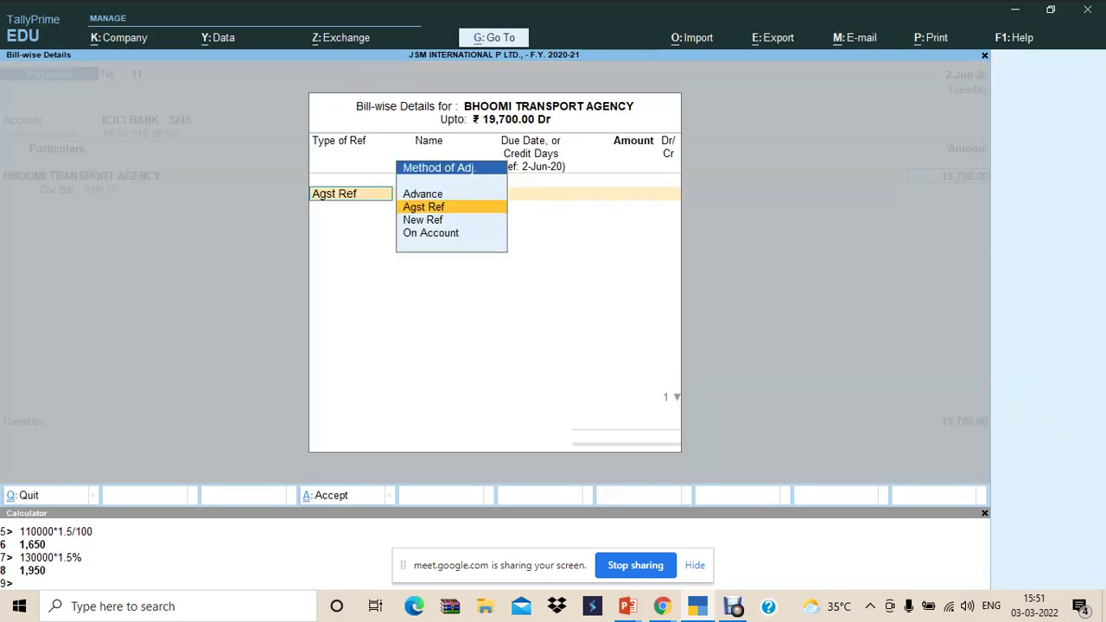
Step: Allocate the payment bill-wise as Agst Ref 7 for 1,05,000 Cr and Agst Ref 456 for 1,24,700 Dr
{"action": "key", "text": "Return"}
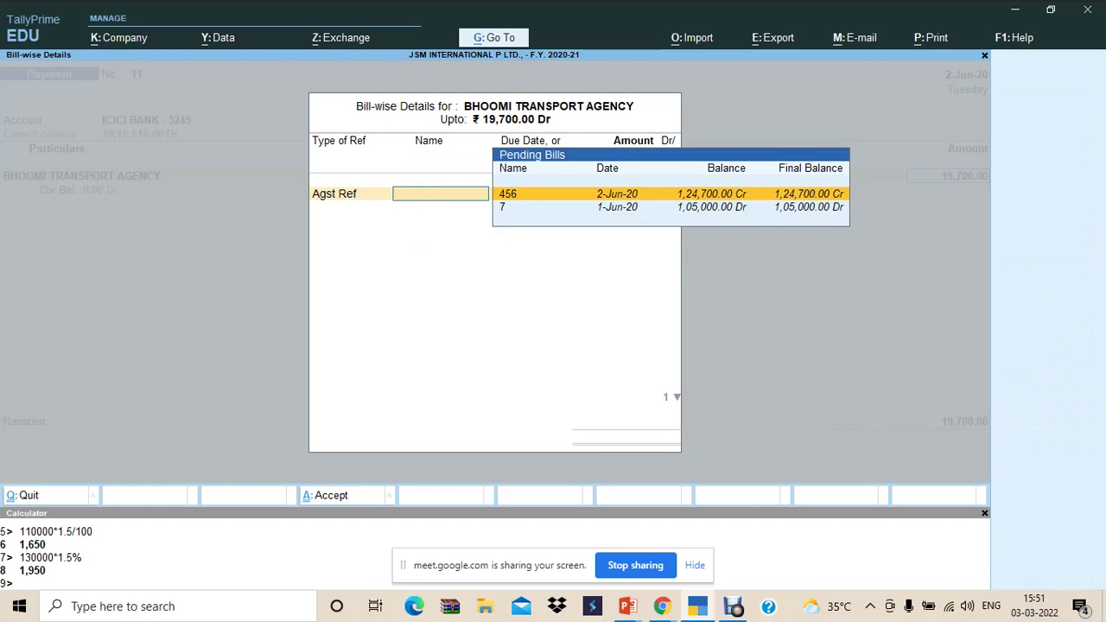
{"action": "key", "text": "Down"}
{"action": "key", "text": "Return"}
{"action": "key", "text": "Return"}
{"action": "key", "text": "Return"}
{"action": "key", "text": "Return"}
{"action": "key", "text": "Return"}
{"action": "key", "text": "Return"}
{"action": "key", "text": "Return"}
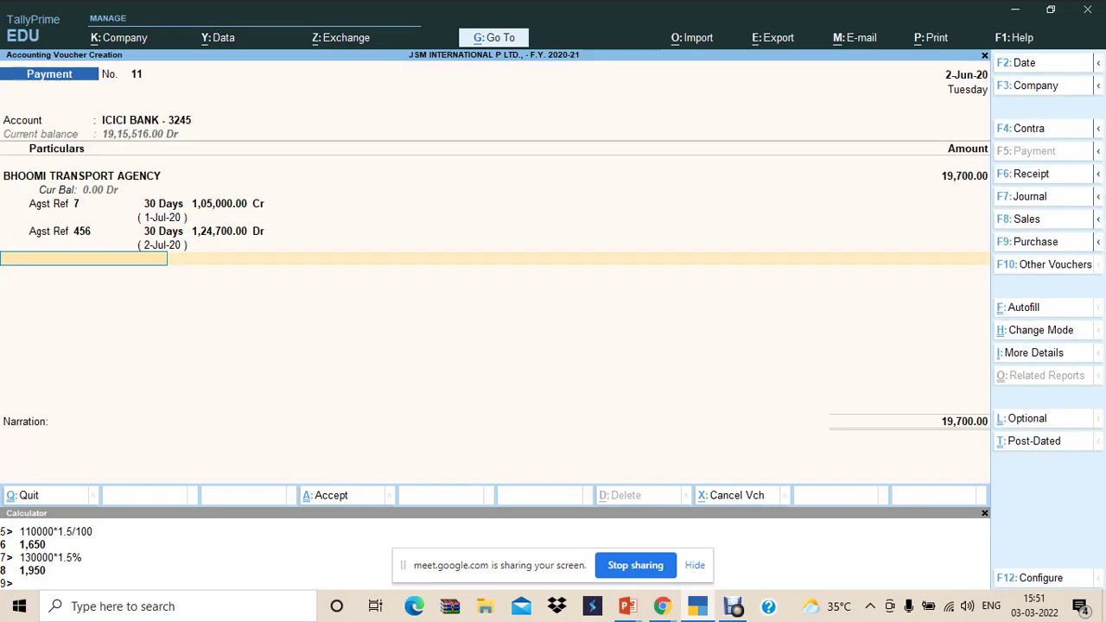
Step: Accept the cheque bank allocation of 19,700 and save the payment voucher without a narration
{"action": "key", "text": "Return"}
{"action": "key", "text": "Return"}
{"action": "key", "text": "Return"}
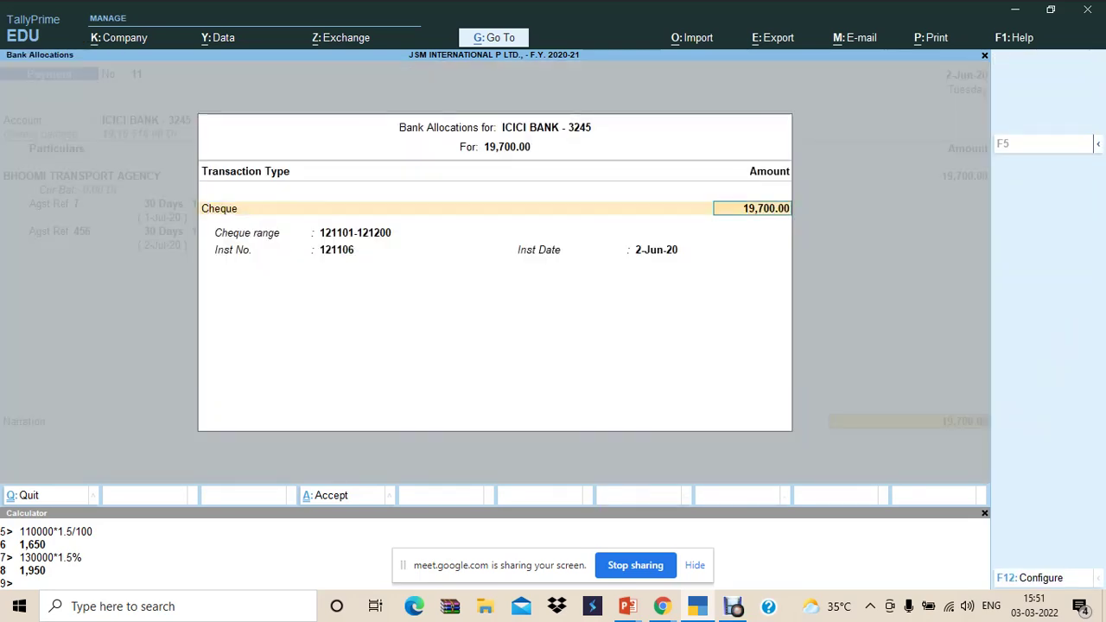
{"action": "key", "text": "Return"}
{"action": "key", "text": "Return"}
{"action": "key", "text": "Return"}
{"action": "key", "text": "Return"}
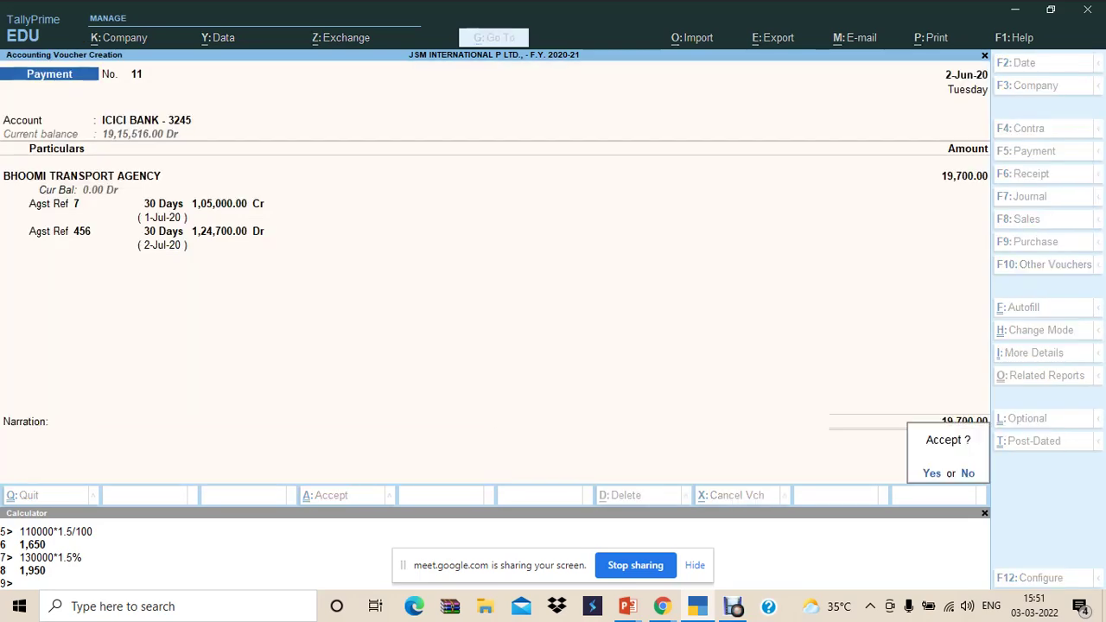
{"action": "key", "text": "Return"}
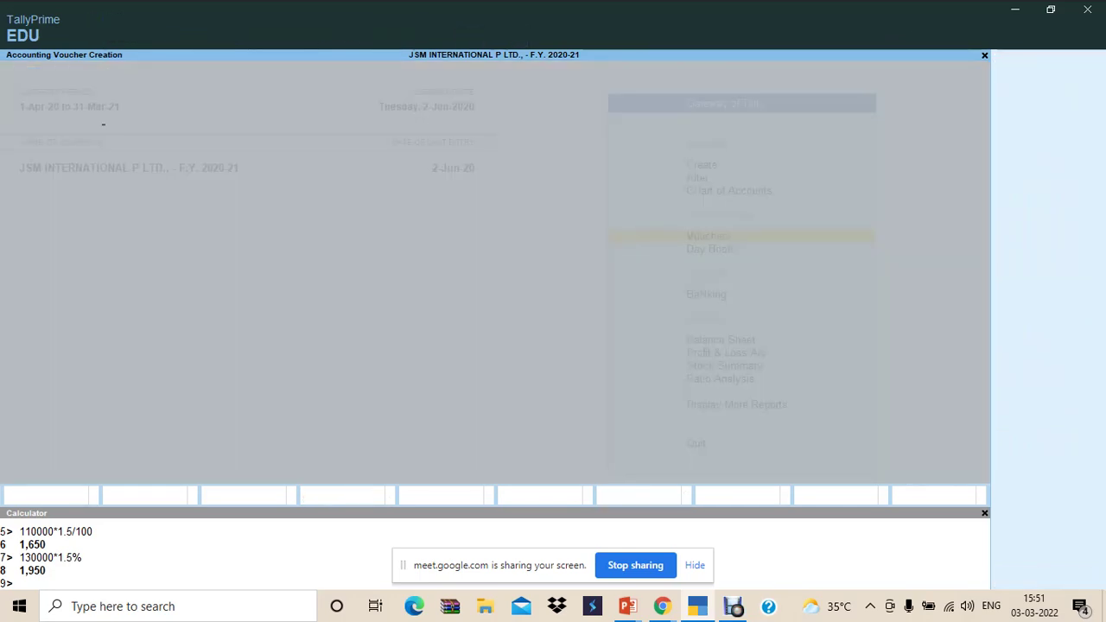
Step: Open the BHOOMI TRANSPORT AGENCY ledger again and review its advance payment, purchase and balance payment entries
{"action": "key", "text": "Escape"}
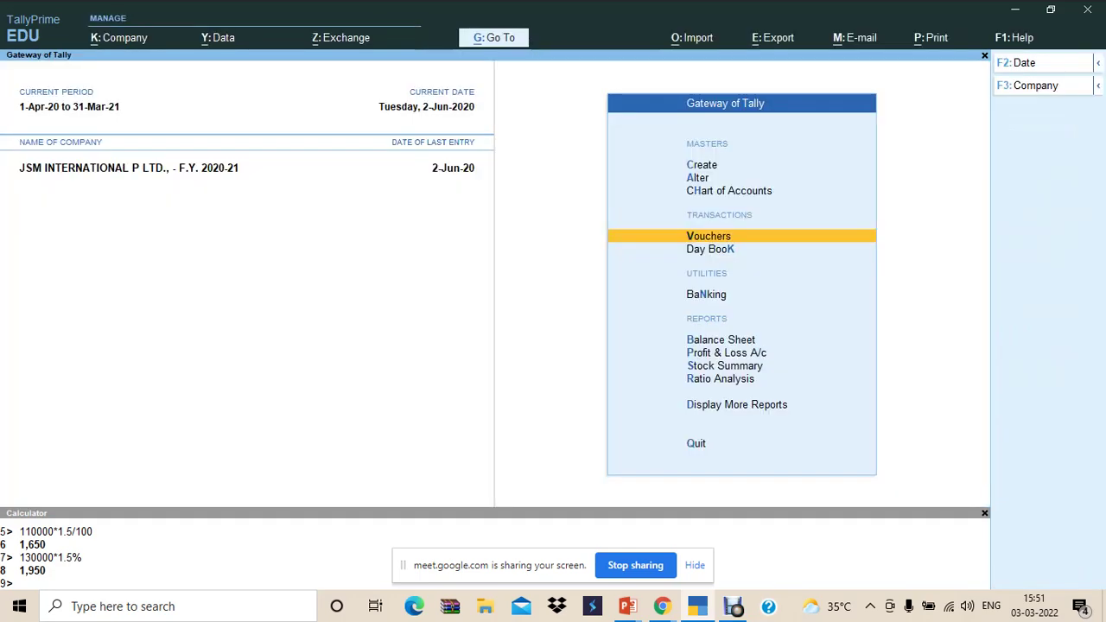
{"action": "key", "text": "d"}
{"action": "key", "text": "a"}
{"action": "type", "text": "l"}
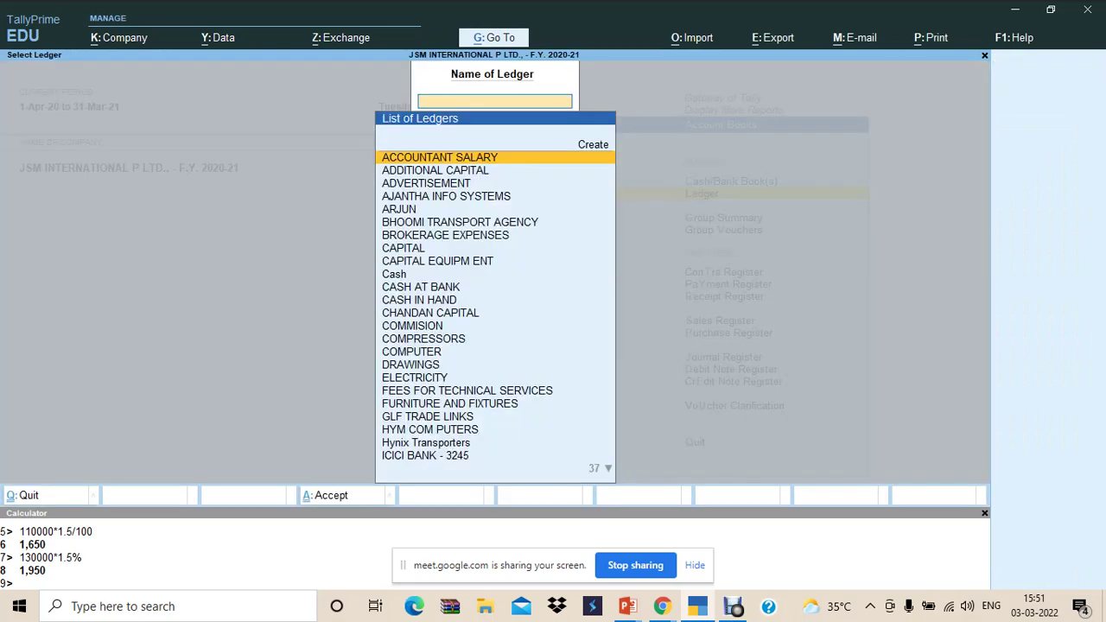
{"action": "type", "text": "BHO"}
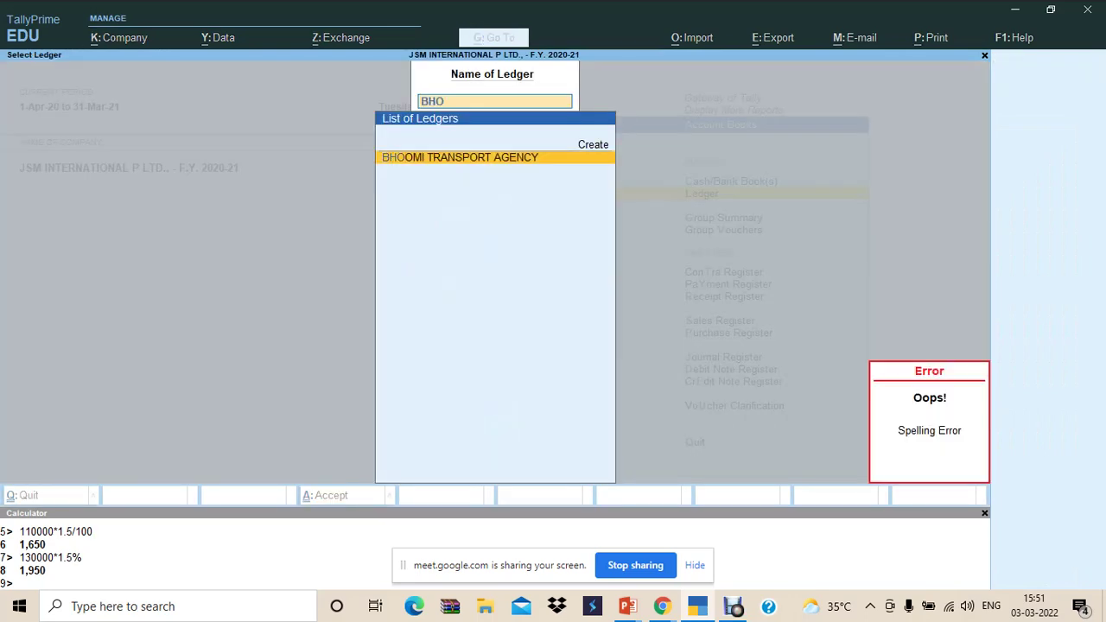
{"action": "key", "text": "Return"}
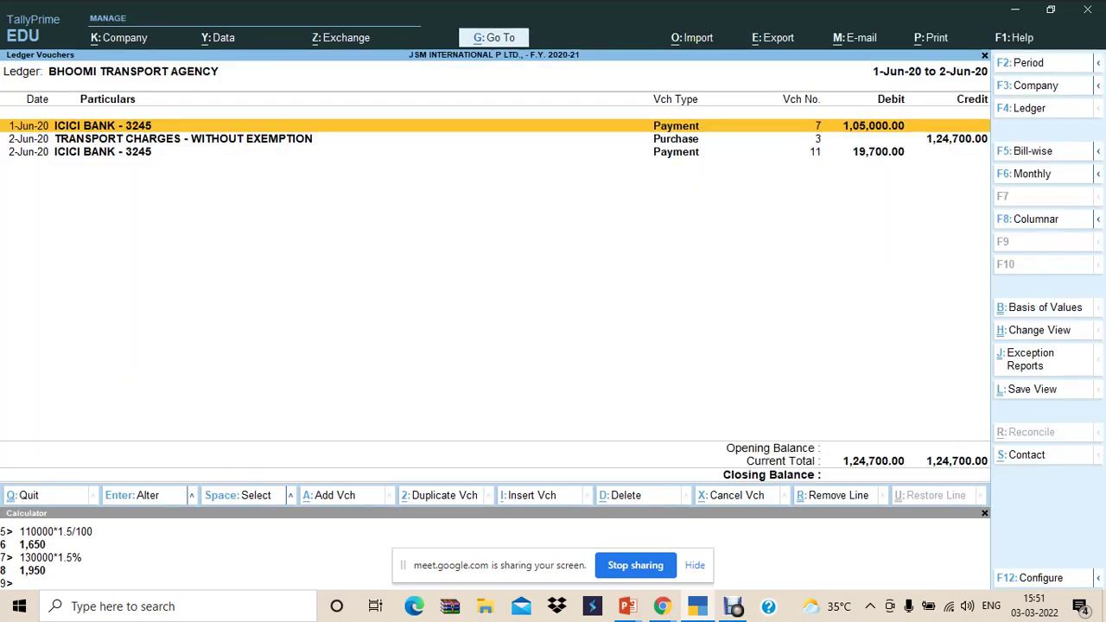
{"action": "left_click", "coordinate": [102, 126]}
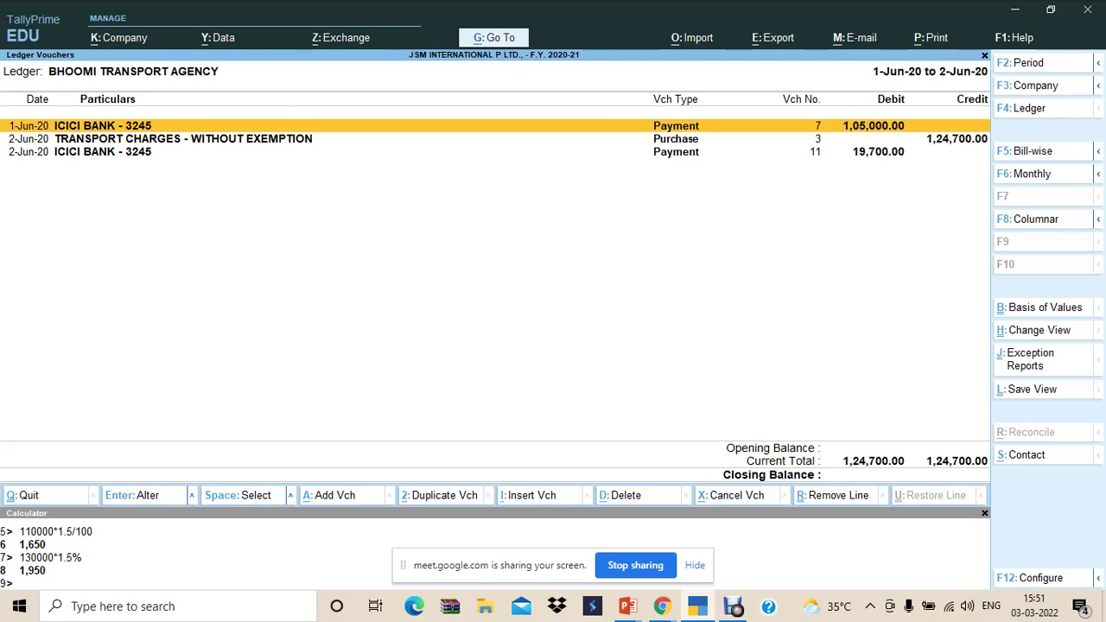
{"action": "left_click", "coordinate": [183, 138]}
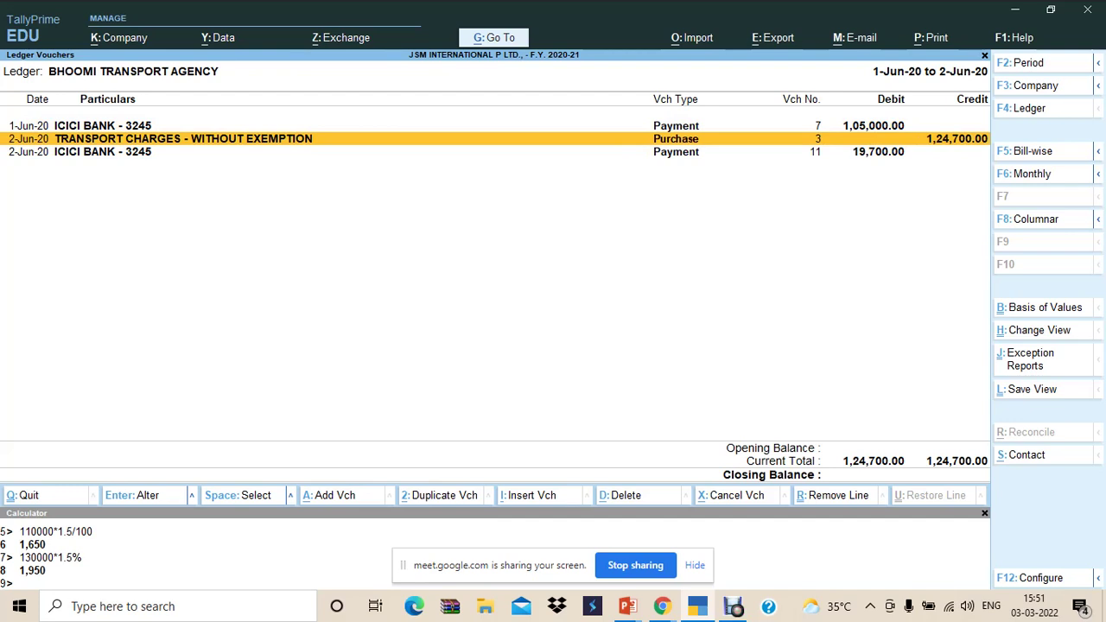
{"action": "left_click", "coordinate": [183, 151]}
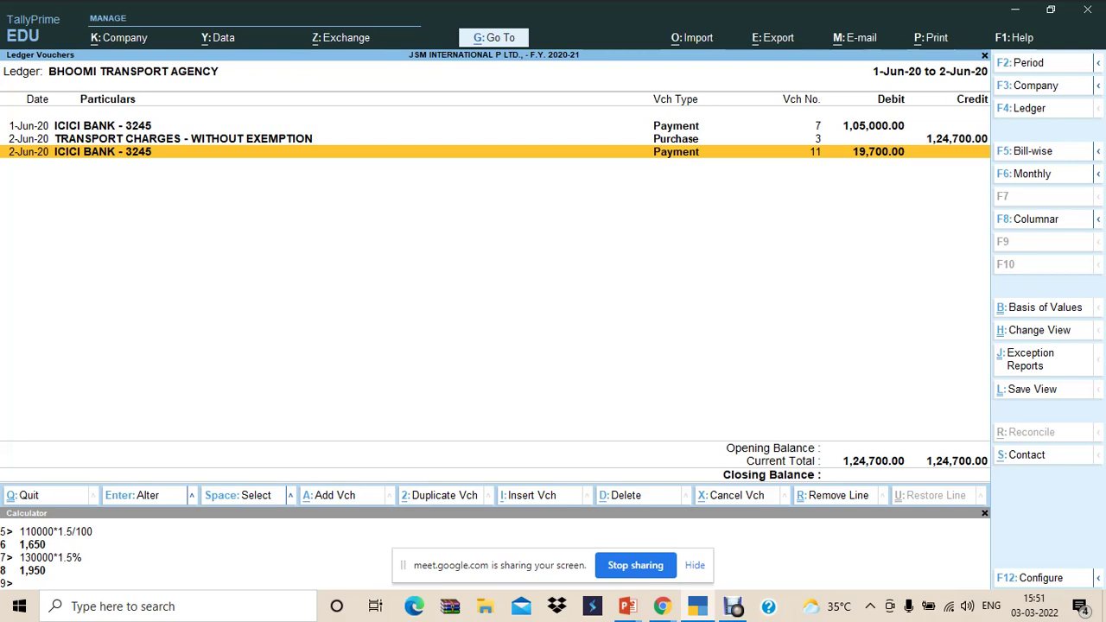
Step: Check the Bhoomi Transport Agency ledger's bill-wise outstanding view and return to the ledger vouchers
{"action": "key", "text": "F5"}
{"action": "key", "text": "Escape"}
{"action": "key", "text": "F5"}
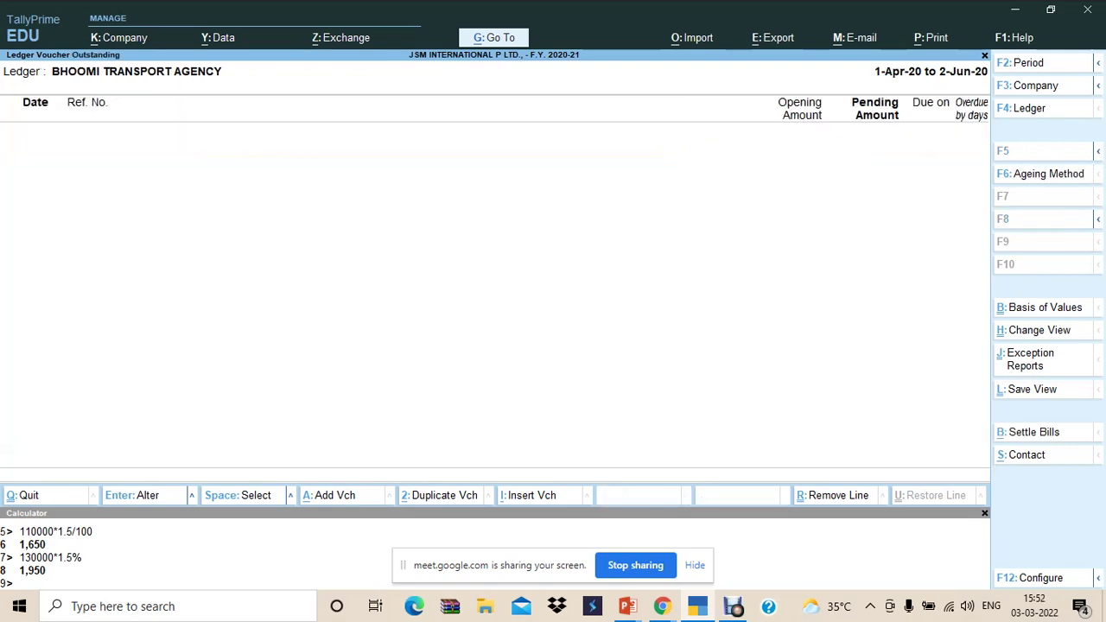
{"action": "key", "text": "Escape"}
Step: Switch to the PowerPoint slide show, advance to Case Study 22 on booking expenses and escalation, and return to TallyPrime
{"action": "key", "text": "alt+Tab"}
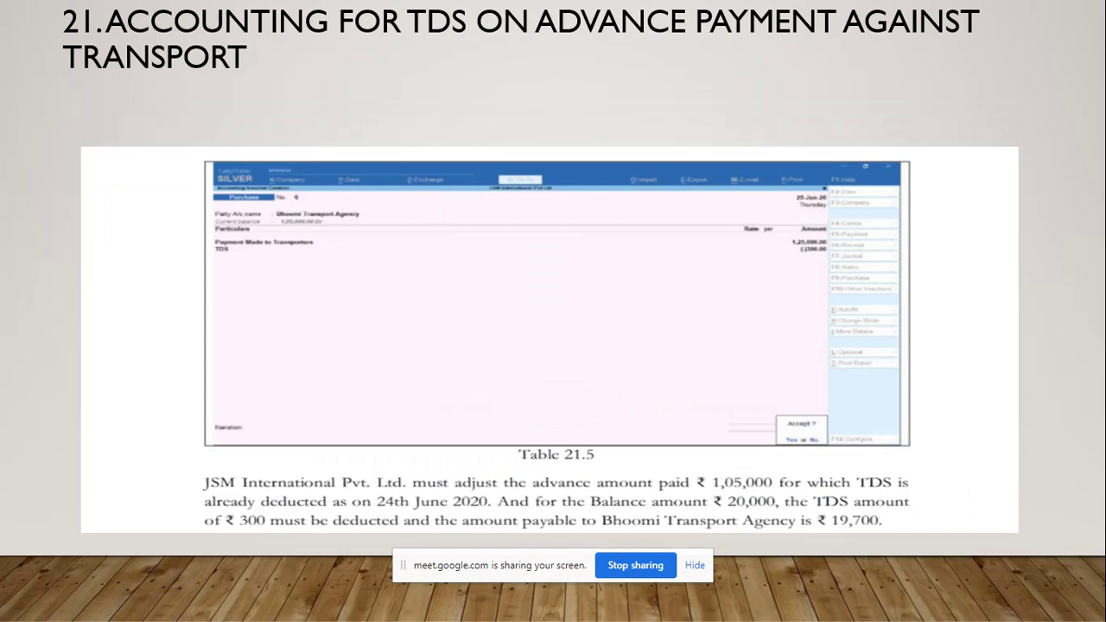
{"action": "key", "text": "Right"}
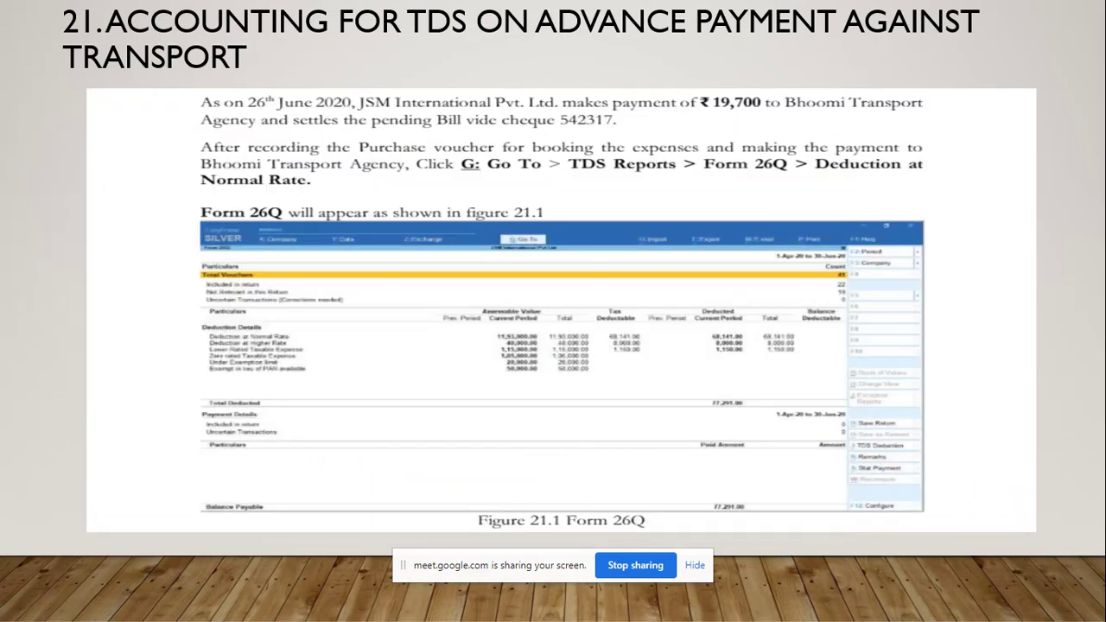
{"action": "key", "text": "Right"}
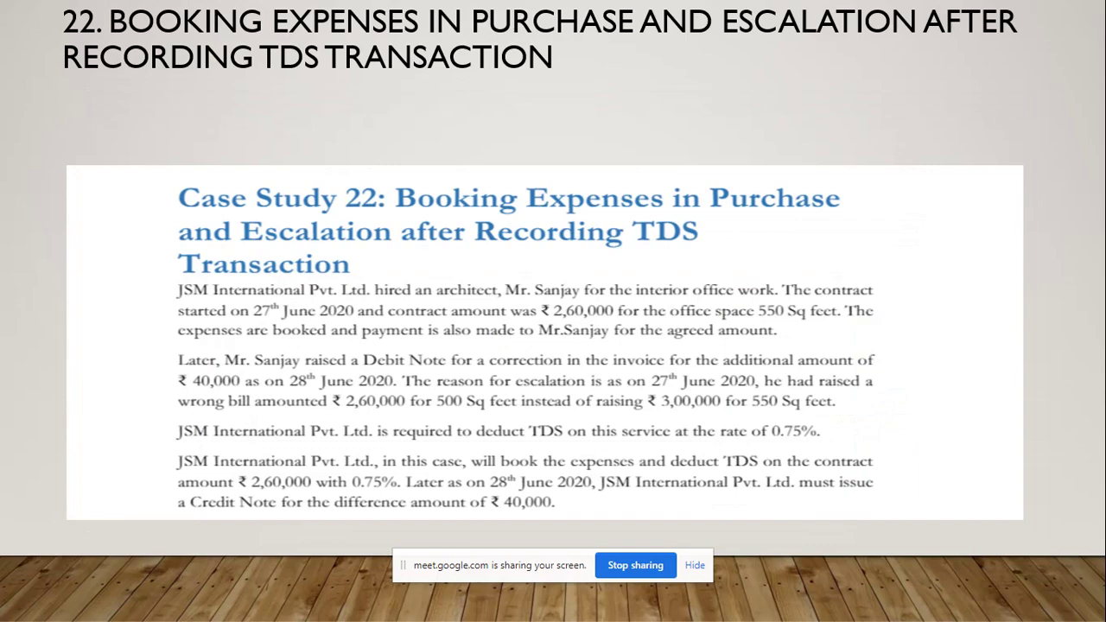
{"action": "key", "text": "alt+Tab"}
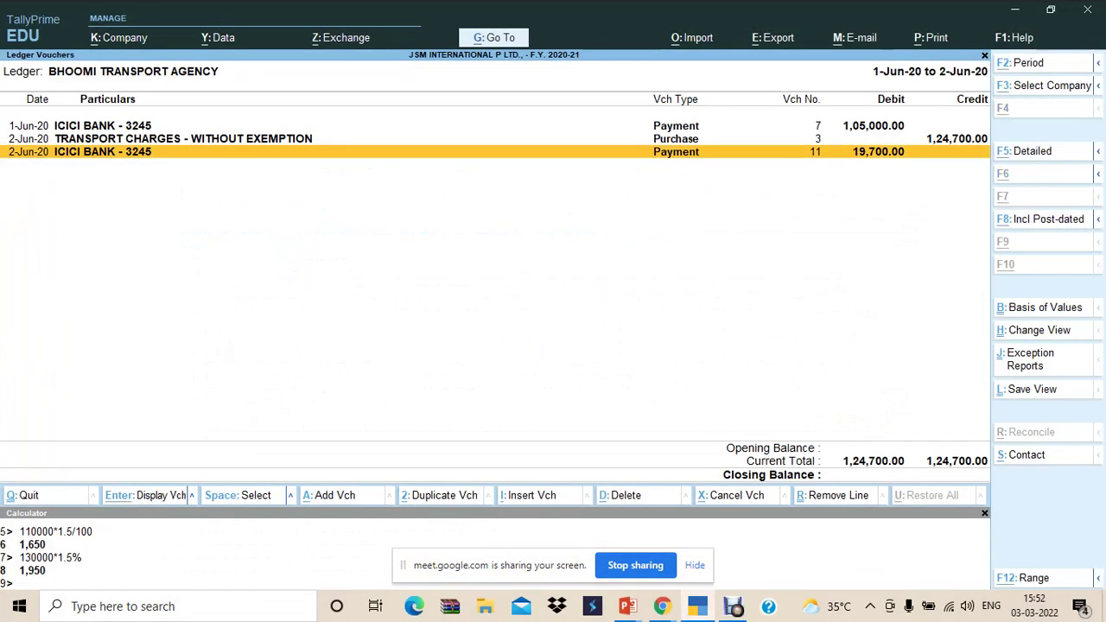
Step: Switch back to the PowerPoint slide show at Case Study 22
{"action": "key", "text": "alt+Tab"}
{"action": "key", "text": "alt+Tab"}
{"action": "key", "text": "alt+Tab"}
{"action": "key", "text": "alt+Tab"}
{"action": "key", "text": "alt+Tab"}
{"action": "key", "text": "alt+Tab"}
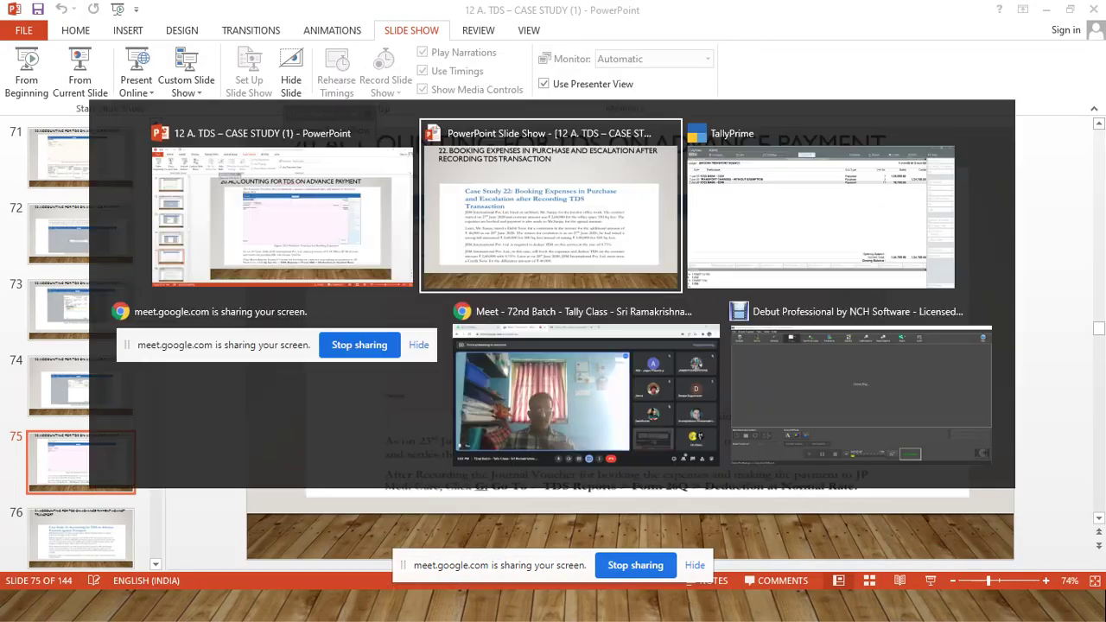